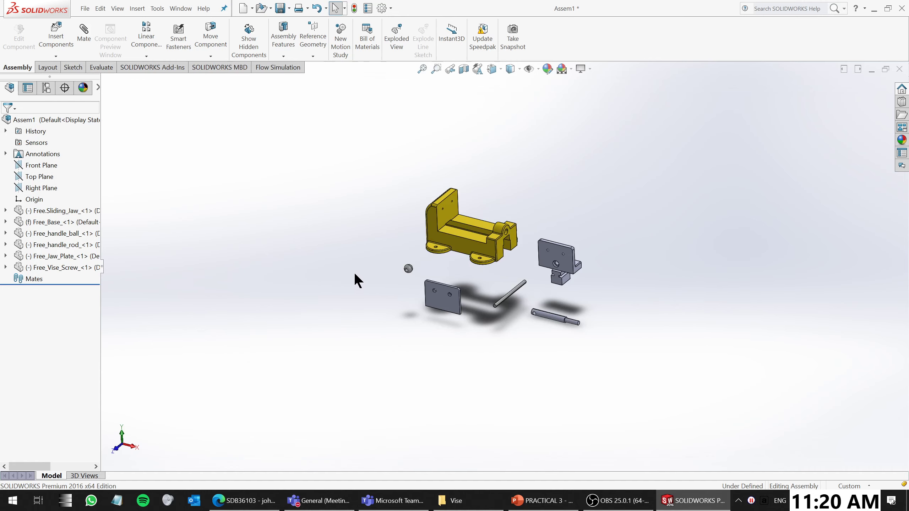
# Move the jaw plate into the space above the sliding jaw and rotate it so its countersunk holes face away from the base's upright
pyautogui.scroll(-6, 516, 258)
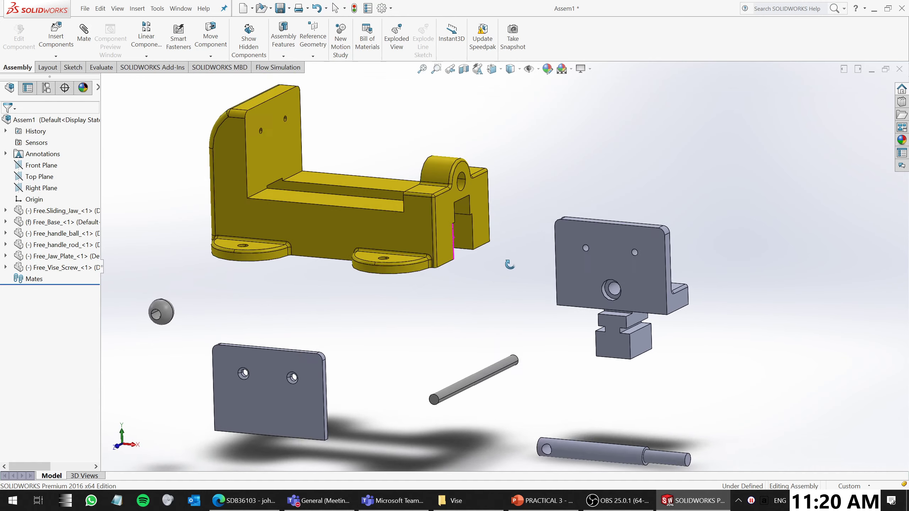
pyautogui.scroll(2, 502, 283)
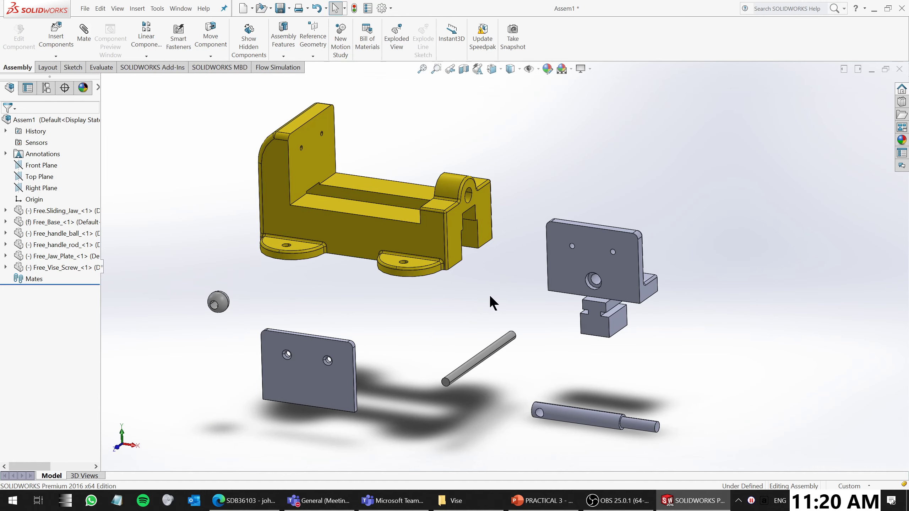
pyautogui.moveTo(489, 288); pyautogui.dragTo(482, 308, button='middle')
pyautogui.moveTo(319, 365)
pyautogui.mouseDown(button='middle')
pyautogui.moveTo(347, 373)
pyautogui.moveTo(324, 365)
pyautogui.mouseUp(button='middle')
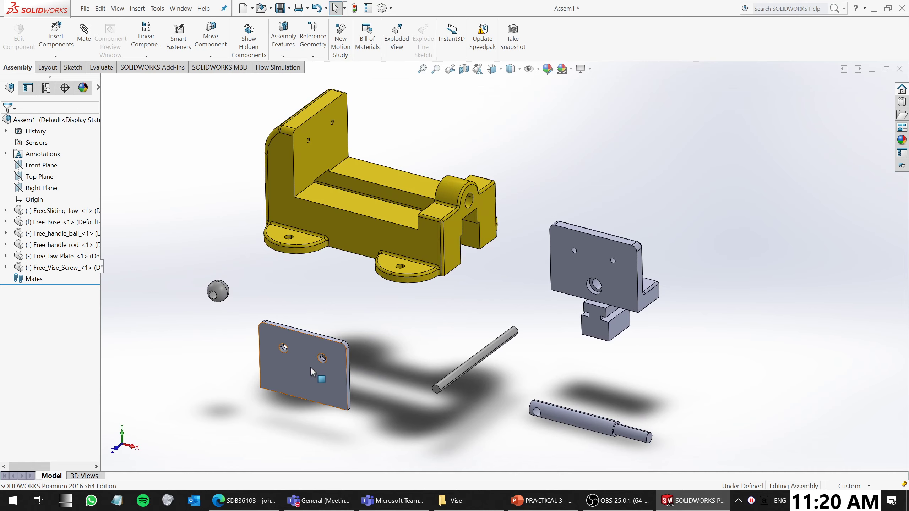
pyautogui.moveTo(305, 367); pyautogui.dragTo(574, 159)
pyautogui.moveTo(575, 160)
pyautogui.mouseDown(button='middle')
pyautogui.moveTo(594, 162)
pyautogui.moveTo(537, 160)
pyautogui.moveTo(568, 157)
pyautogui.mouseUp(button='middle')
pyautogui.moveTo(568, 157); pyautogui.dragTo(638, 166, button='right')
pyautogui.click(638, 166)
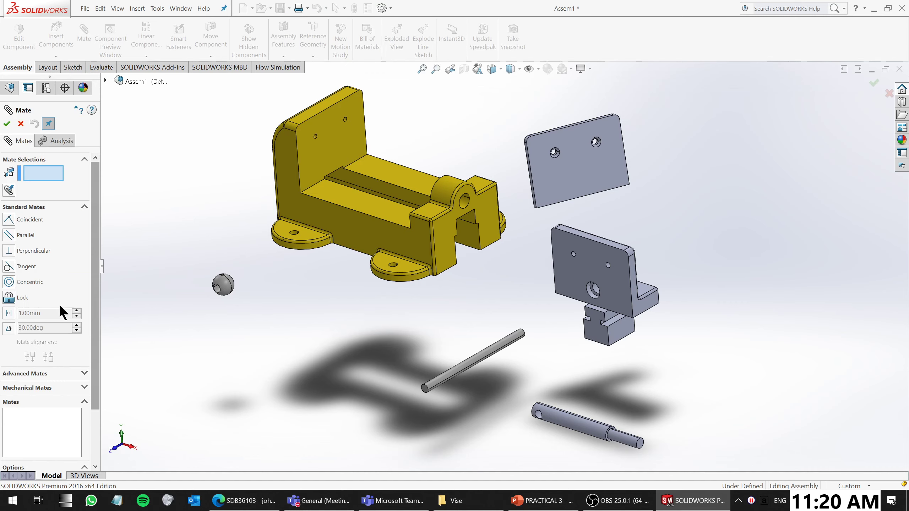
# Add a concentric mate between the jaw plate's left hole and the left hole in the base's upright jaw
pyautogui.scroll(5, 587, 145)
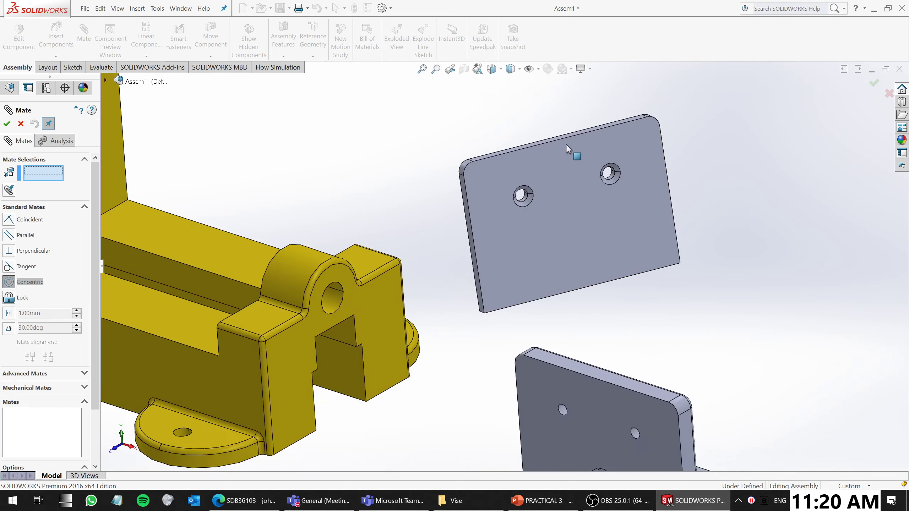
pyautogui.click(478, 278)
pyautogui.scroll(-6, 575, 206)
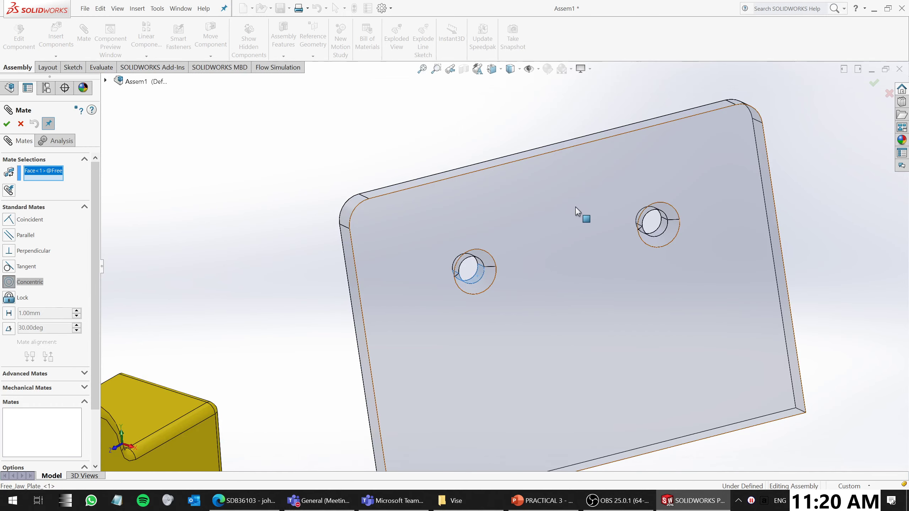
pyautogui.scroll(8, 428, 268)
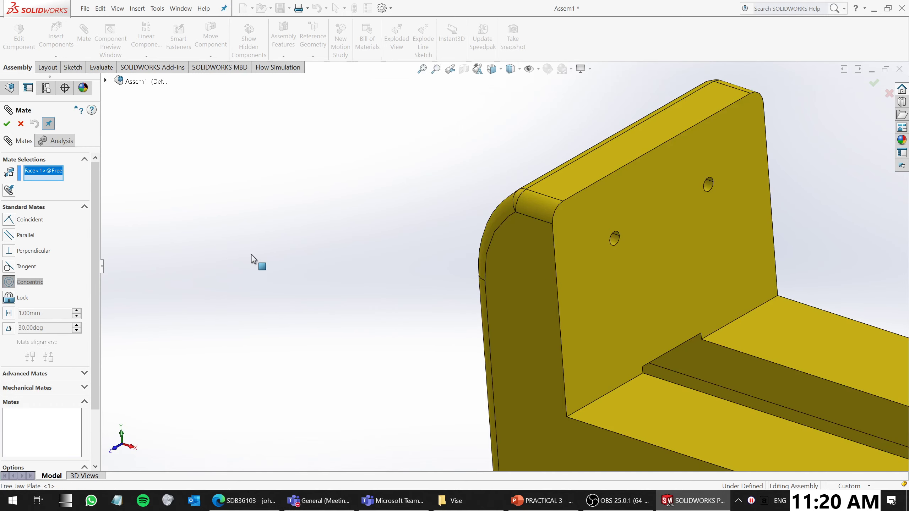
pyautogui.click(613, 239)
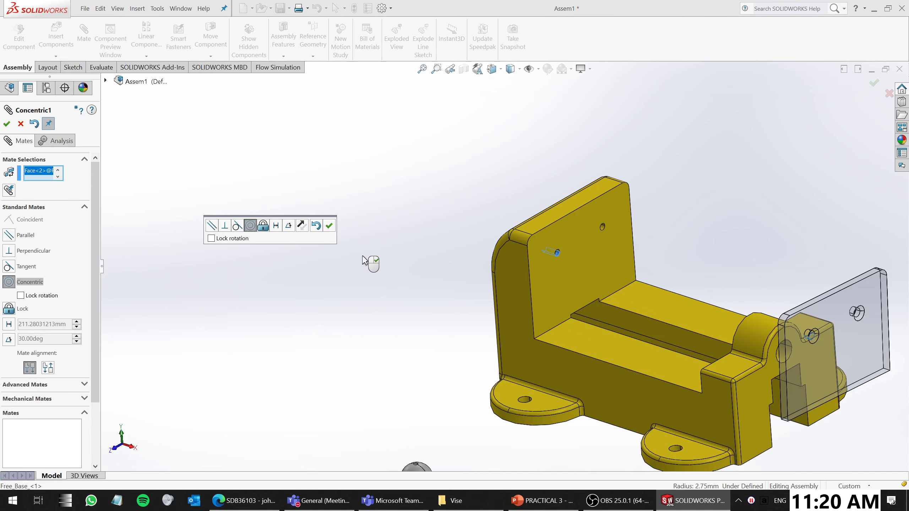
pyautogui.click(6, 124)
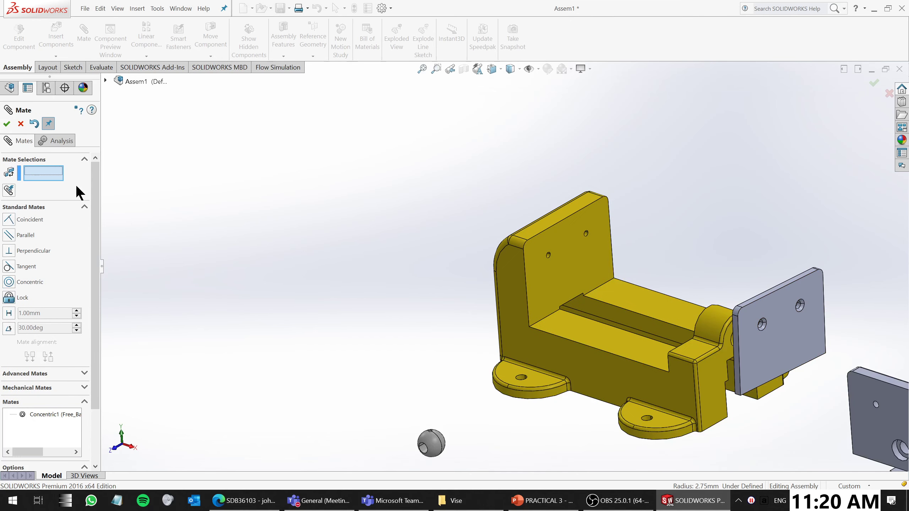
# Add a concentric mate between the jaw plate's right hole and the right hole in the base's upright jaw
pyautogui.scroll(-5, 832, 348)
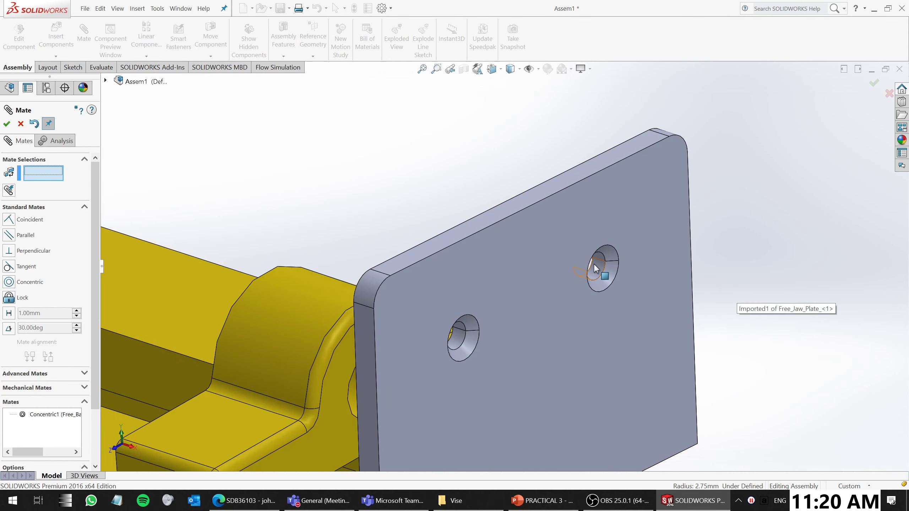
pyautogui.click(595, 268)
pyautogui.scroll(5, 595, 269)
pyautogui.scroll(-4, 668, 335)
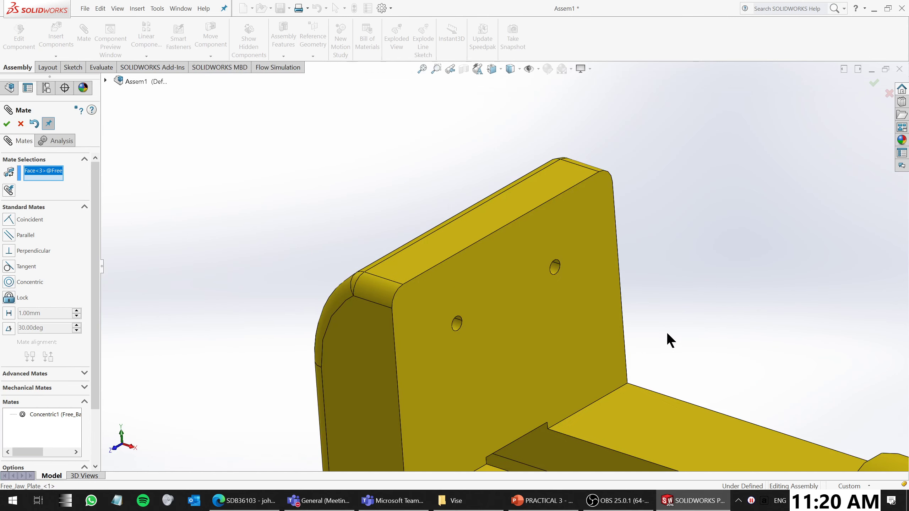
pyautogui.click(556, 269)
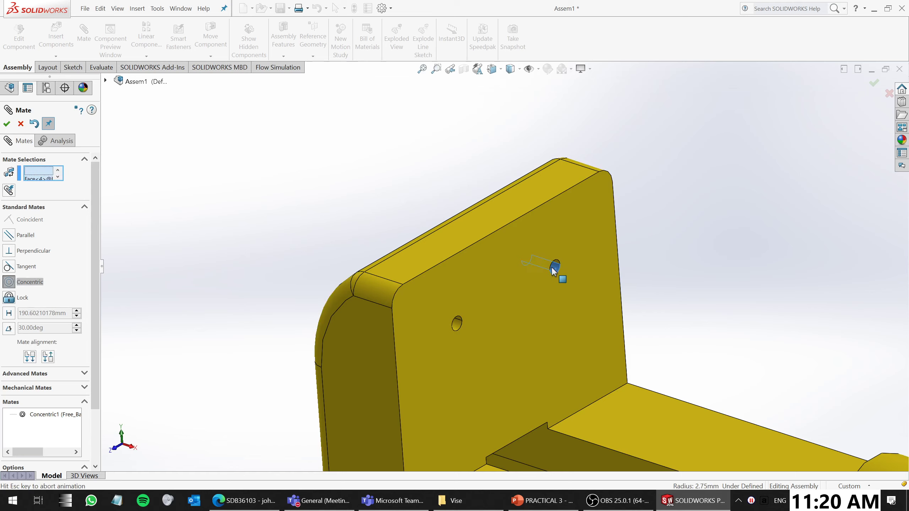
pyautogui.scroll(4, 555, 269)
pyautogui.click(7, 125)
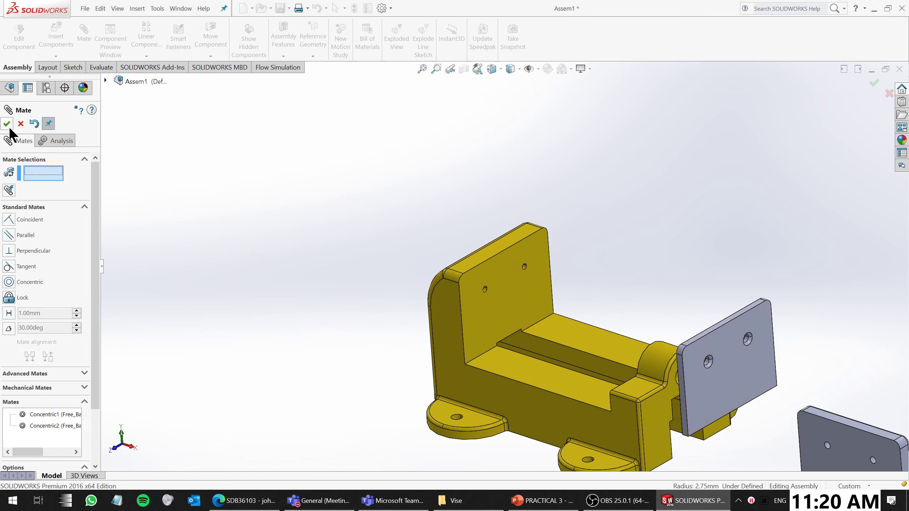
# Add a coincident mate between the jaw plate's back face and the inner face of the base's upright jaw
pyautogui.moveTo(867, 320); pyautogui.dragTo(693, 317, button='middle')
pyautogui.click(739, 335)
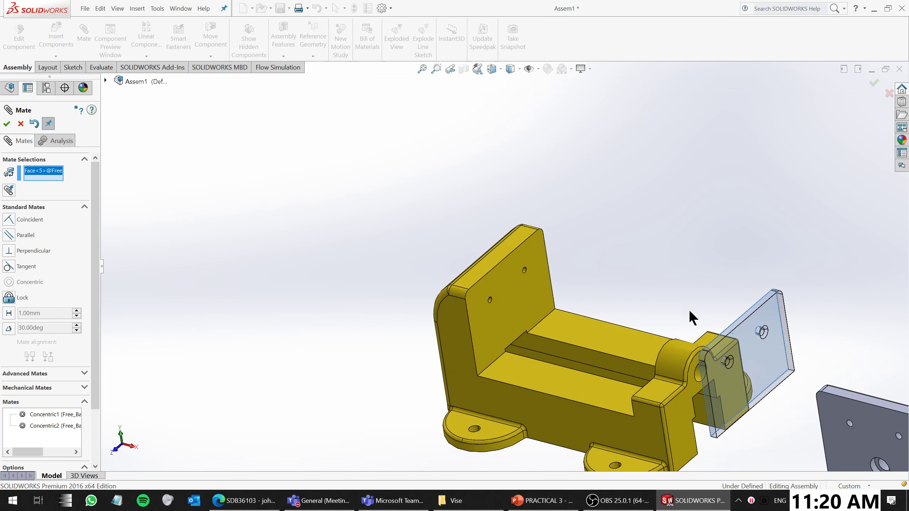
pyautogui.click(507, 308)
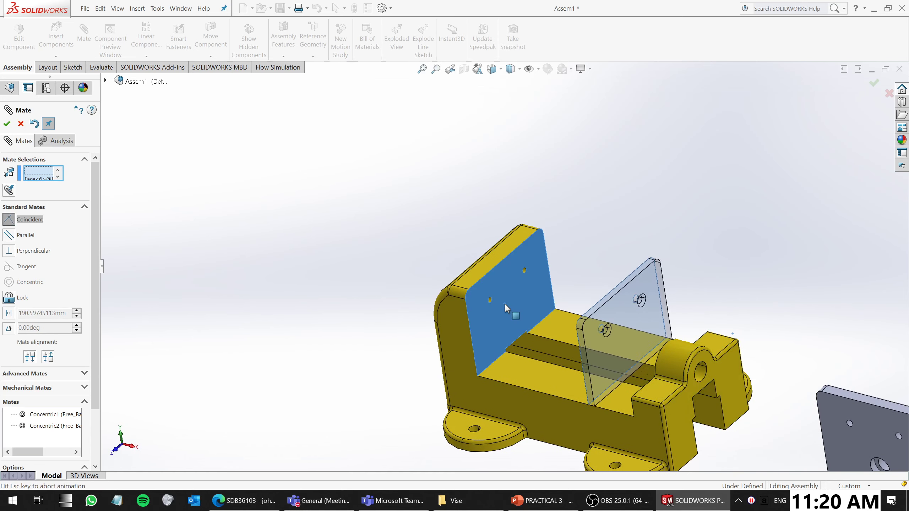
pyautogui.click(7, 124)
# Rotate the sliding jaw so its flat face points toward the jaw plate, and place it beyond the base's open end
pyautogui.scroll(4, 506, 269)
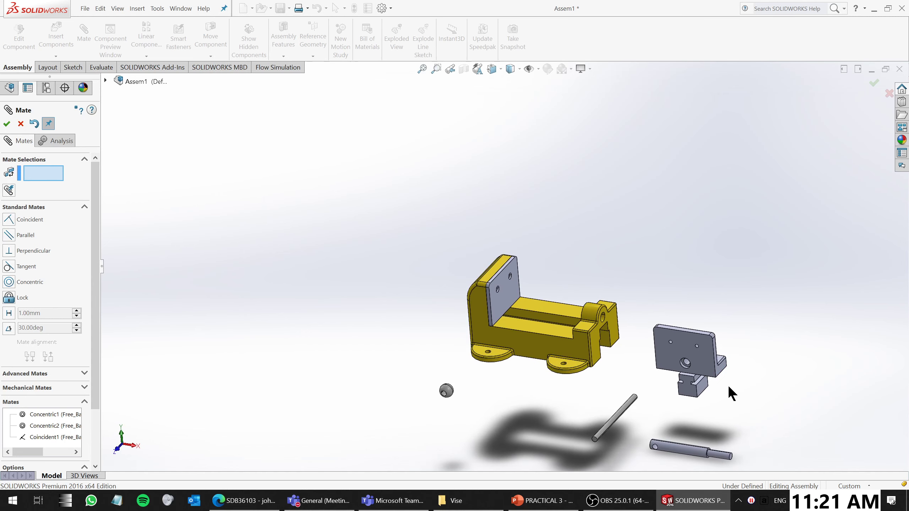
pyautogui.scroll(-4, 744, 401)
pyautogui.moveTo(613, 306); pyautogui.dragTo(627, 291)
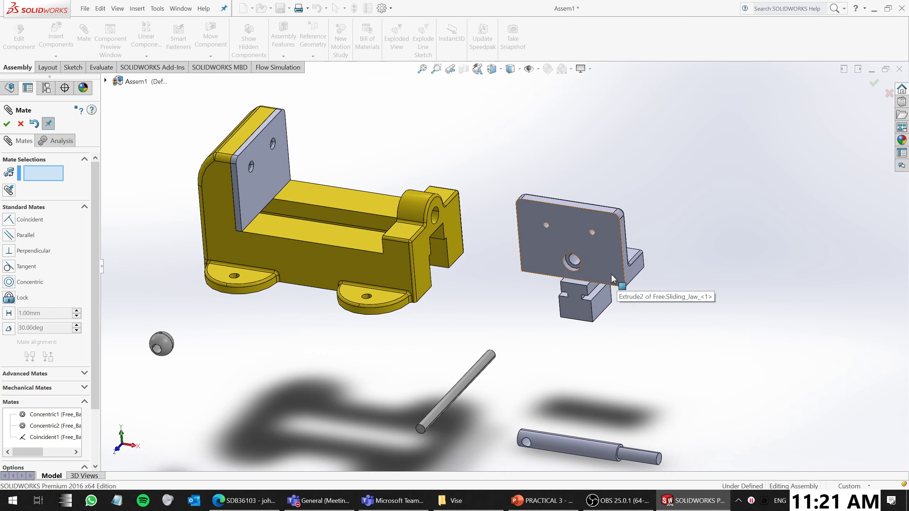
pyautogui.moveTo(609, 271); pyautogui.dragTo(568, 274, button='right')
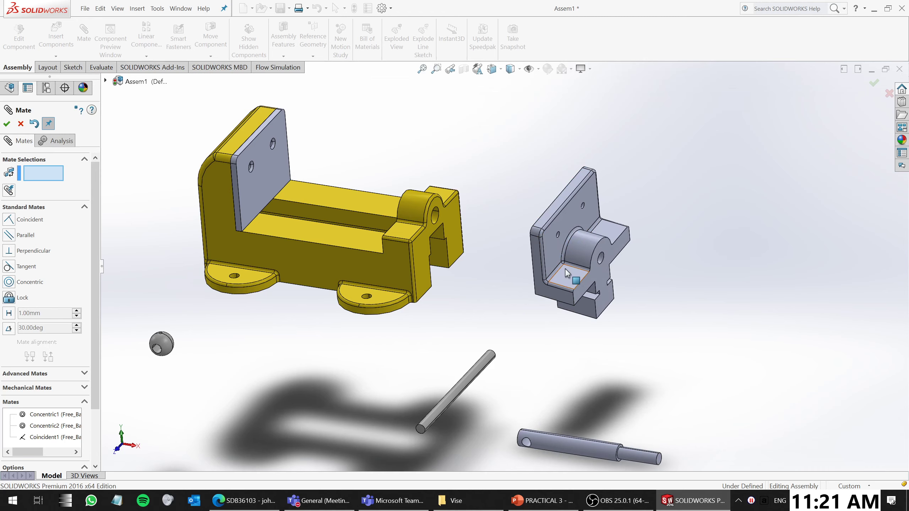
pyautogui.moveTo(567, 274); pyautogui.dragTo(566, 249)
pyautogui.moveTo(564, 251); pyautogui.dragTo(512, 246, button='right')
pyautogui.moveTo(484, 263)
pyautogui.mouseDown(button='middle')
pyautogui.moveTo(418, 252)
pyautogui.moveTo(488, 296)
pyautogui.moveTo(471, 267)
pyautogui.mouseUp(button='middle')
pyautogui.moveTo(553, 278); pyautogui.dragTo(350, 193)
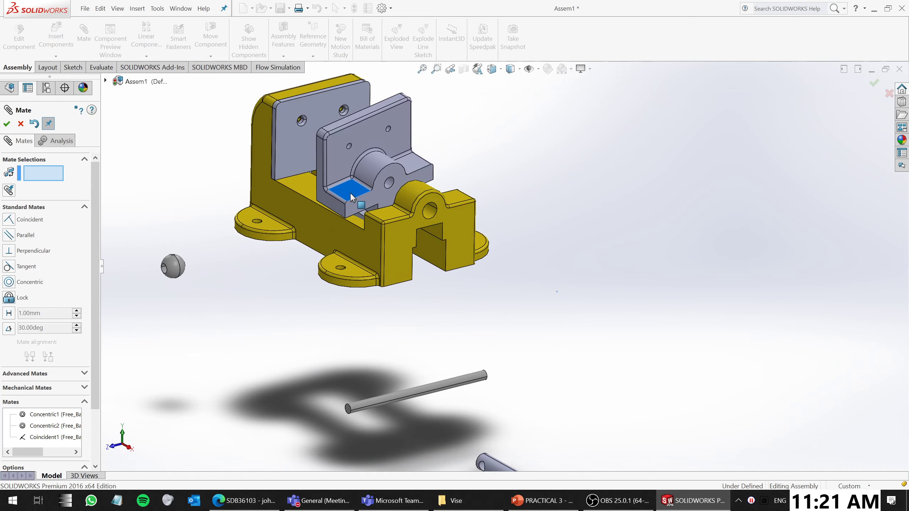
pyautogui.moveTo(402, 206); pyautogui.dragTo(429, 238, button='middle')
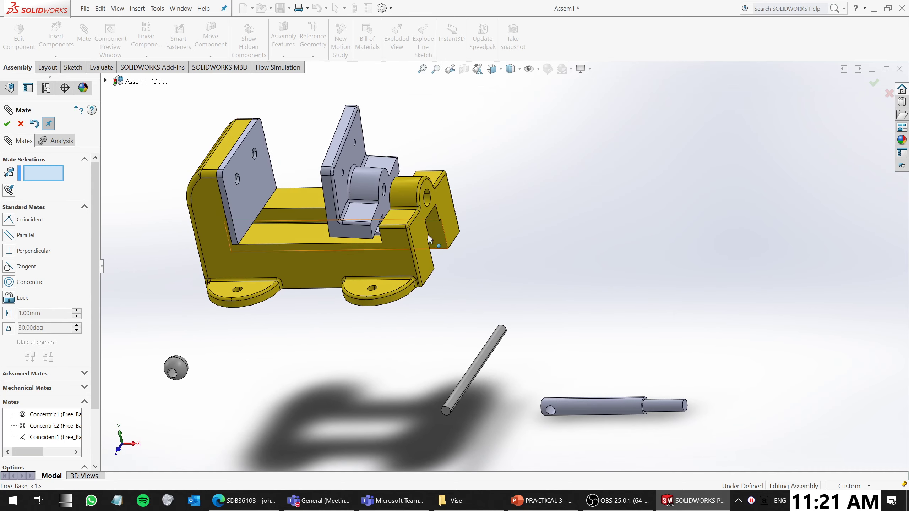
pyautogui.moveTo(359, 205); pyautogui.dragTo(563, 240)
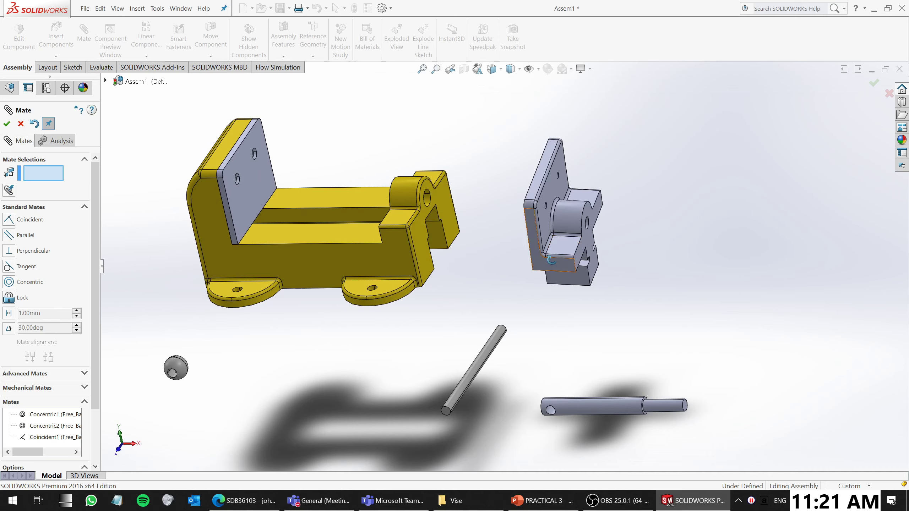
# Add a parallel mate between the sliding jaw's underside ledge and the top face of the base's rail
pyautogui.moveTo(507, 232); pyautogui.dragTo(456, 134, button='middle')
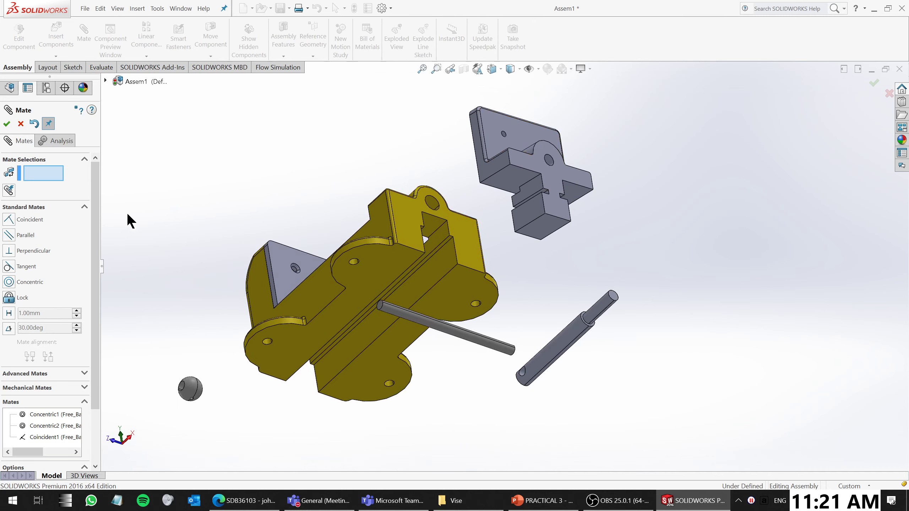
pyautogui.press('Escape')
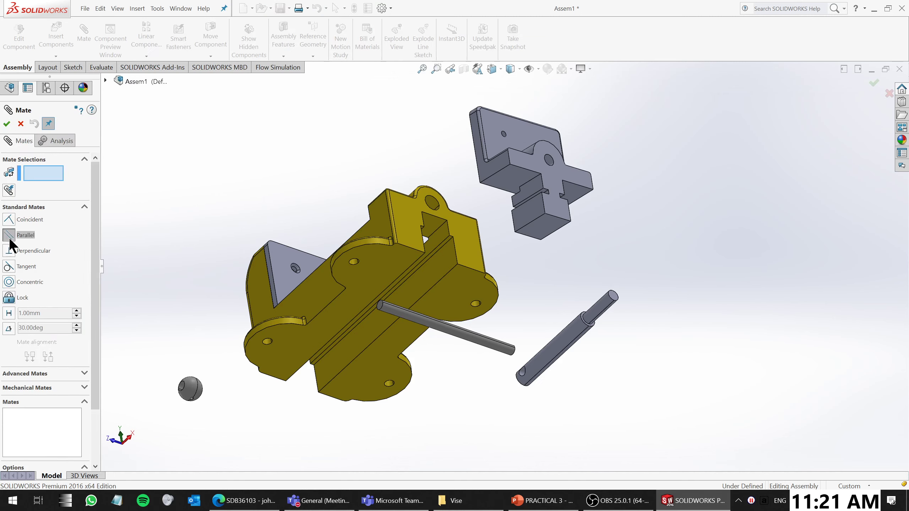
pyautogui.click(522, 184)
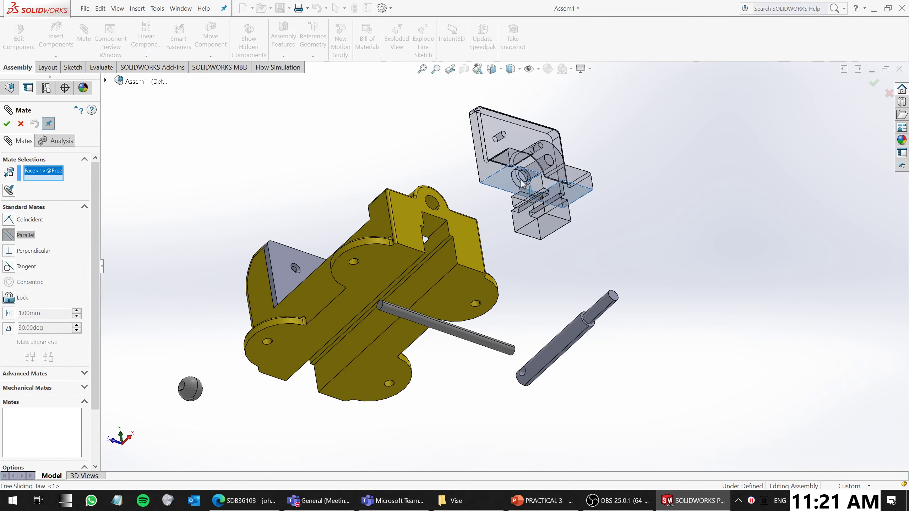
pyautogui.moveTo(640, 187); pyautogui.dragTo(183, 298, button='middle')
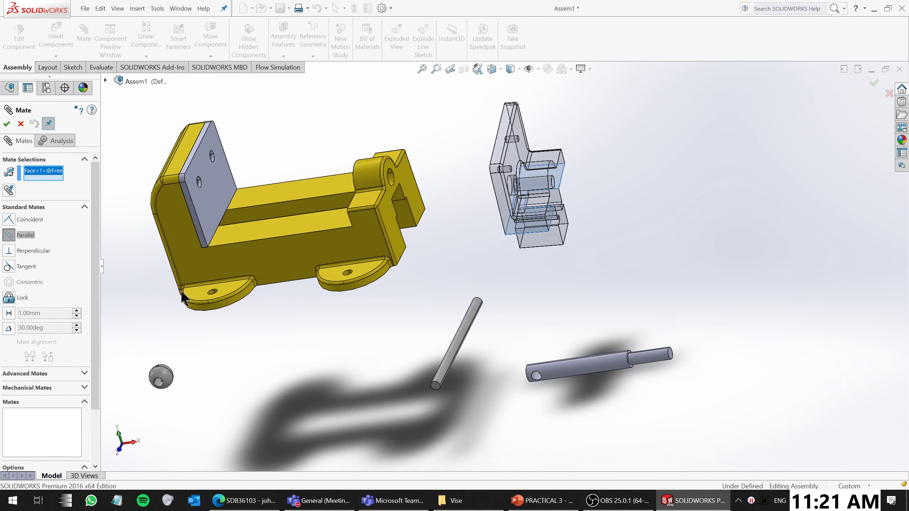
pyautogui.click(257, 227)
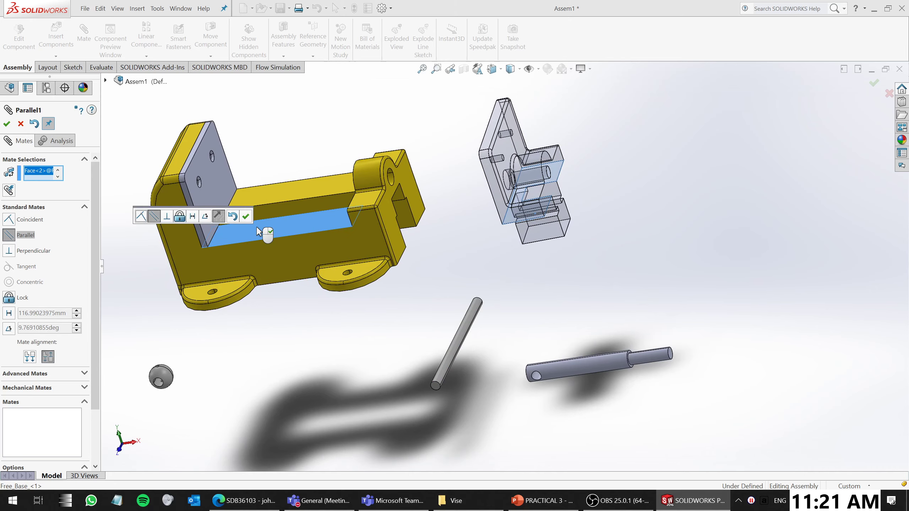
pyautogui.click(6, 124)
# Add a concentric mate between the sliding jaw's screw hole and the screw hole in the base's end boss
pyautogui.moveTo(554, 224); pyautogui.dragTo(532, 250, button='middle')
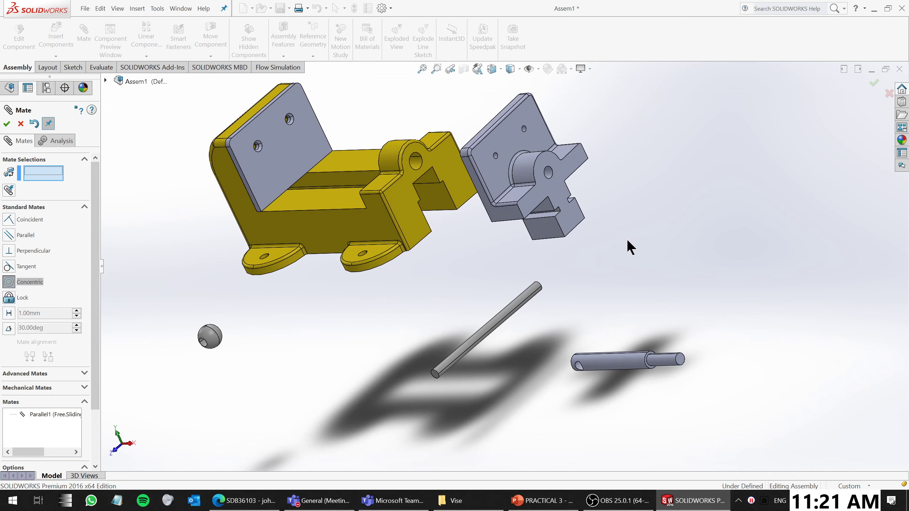
pyautogui.click(550, 170)
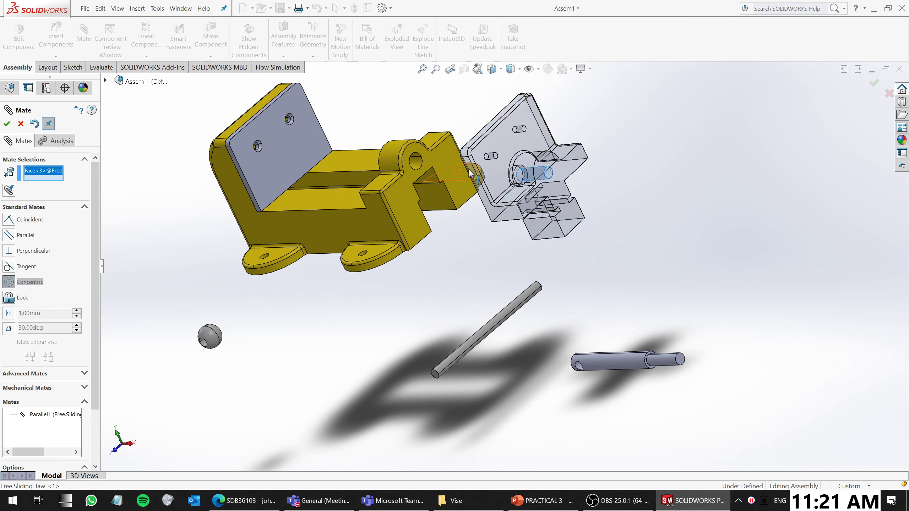
pyautogui.click(419, 158)
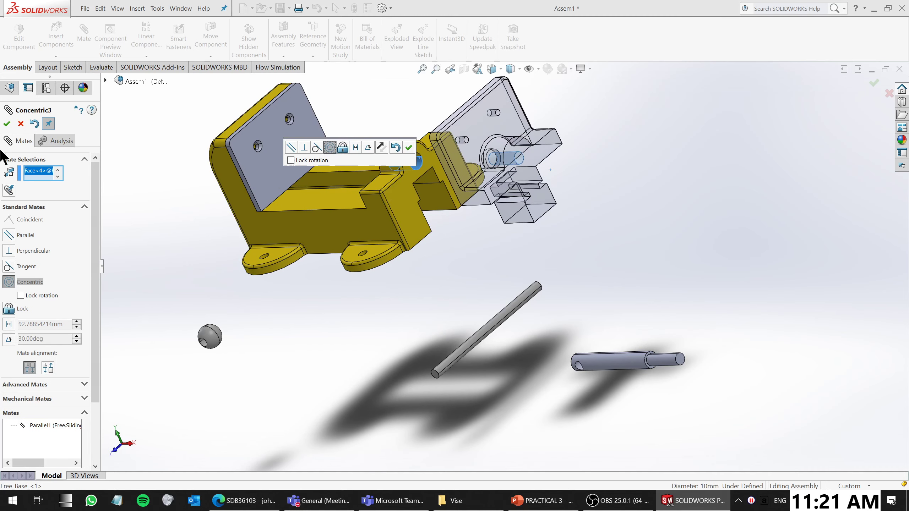
pyautogui.click(7, 125)
# Slide the sliding jaw along the base's rails into the gap between the jaw plate and the end boss, and finish mating
pyautogui.moveTo(459, 158); pyautogui.dragTo(303, 178)
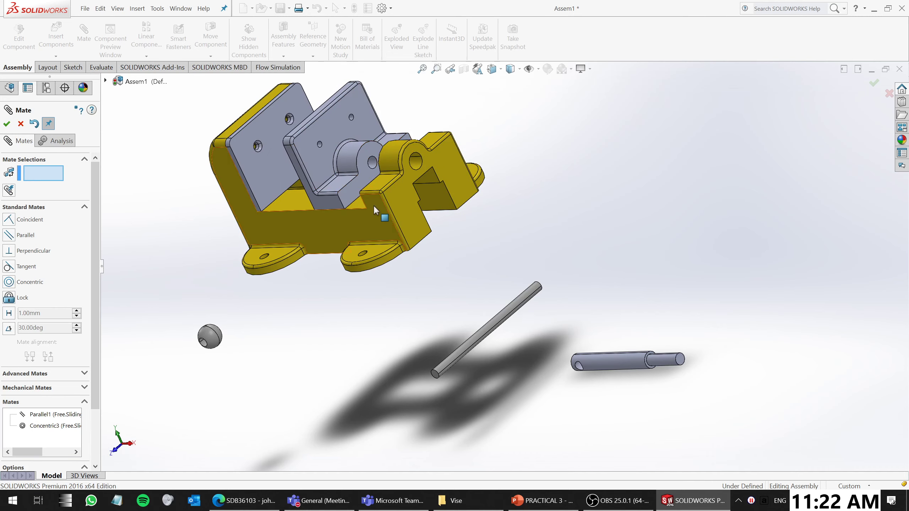
pyautogui.moveTo(373, 205); pyautogui.dragTo(426, 190, button='middle')
pyautogui.scroll(-3, 367, 152)
pyautogui.scroll(3, 547, 309)
pyautogui.moveTo(546, 309); pyautogui.dragTo(465, 261, button='middle')
pyautogui.scroll(-4, 476, 256)
pyautogui.moveTo(489, 264); pyautogui.dragTo(491, 292)
pyautogui.moveTo(491, 289); pyautogui.dragTo(674, 245, button='middle')
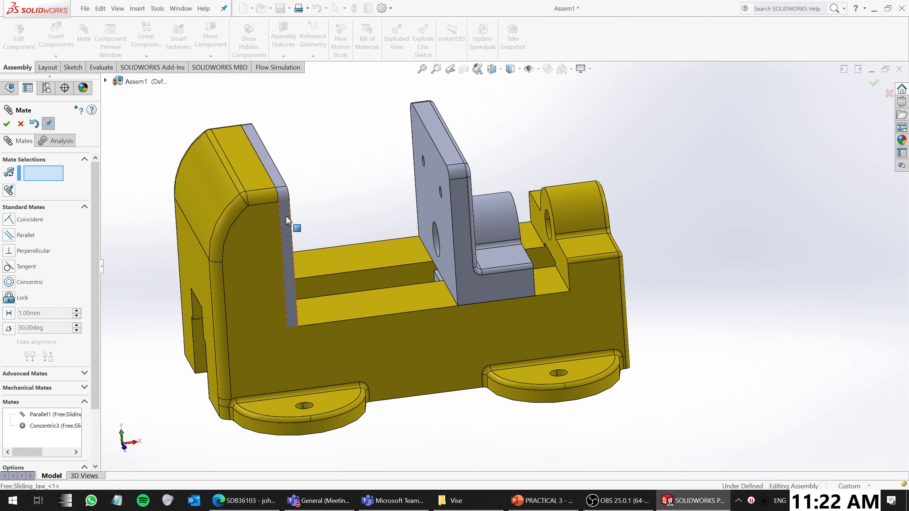
pyautogui.click(20, 123)
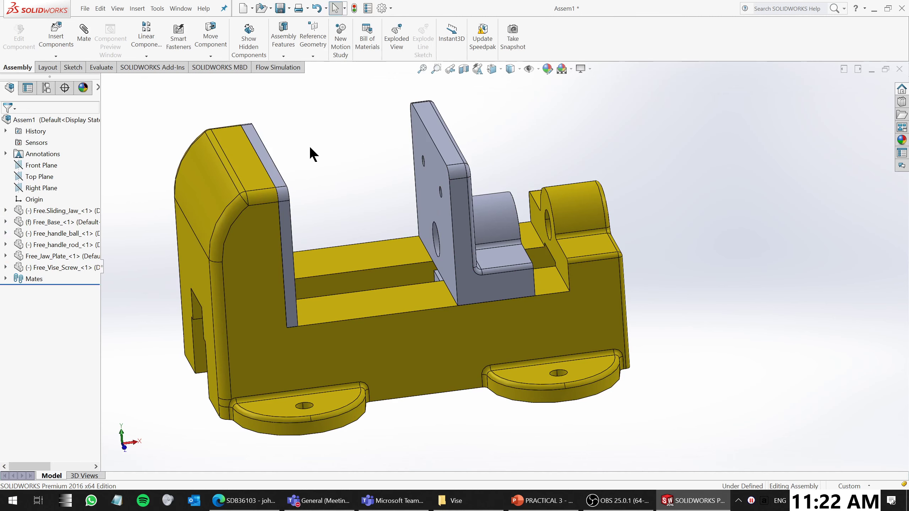
# Copy the mounted jaw plate and place the copy between it and the sliding jaw
pyautogui.click(267, 156)
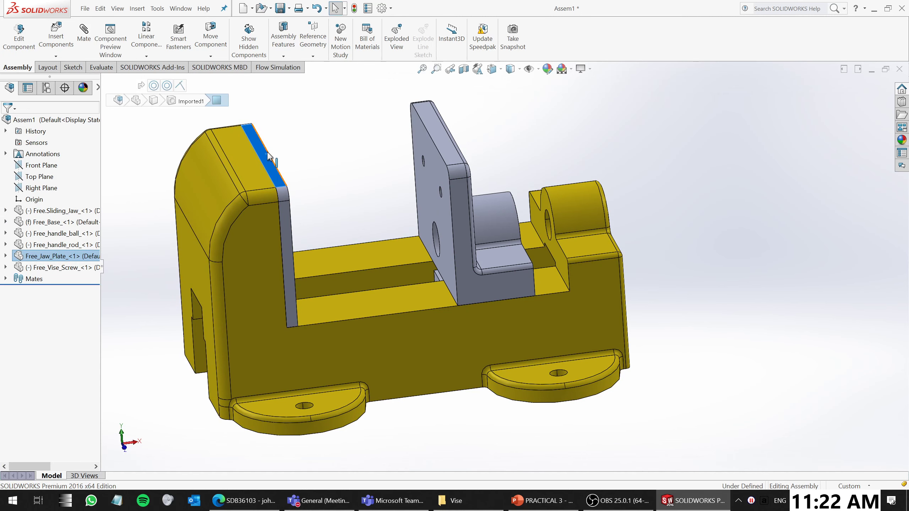
pyautogui.keyDown('ctrl'); pyautogui.moveTo(267, 157); pyautogui.dragTo(370, 181); pyautogui.keyUp('ctrl')
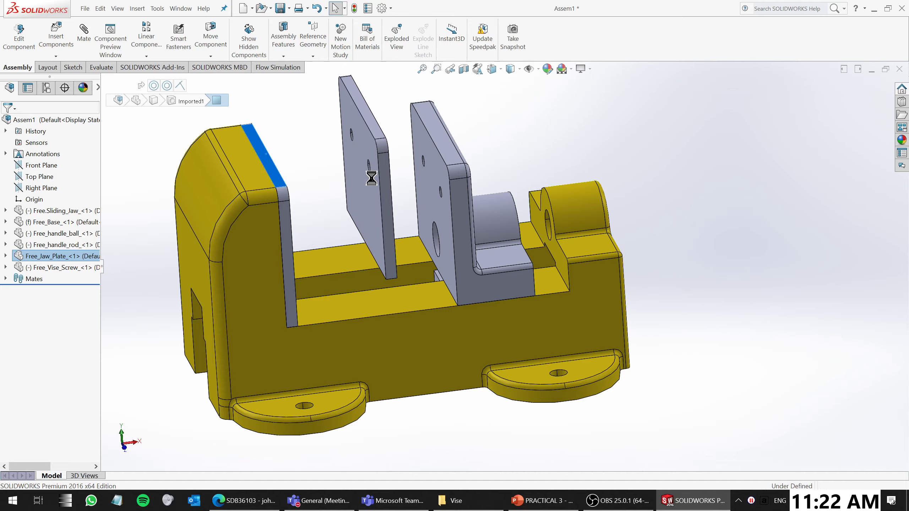
pyautogui.scroll(1, 555, 288)
pyautogui.moveTo(556, 287); pyautogui.dragTo(491, 318, button='middle')
pyautogui.scroll(3, 483, 289)
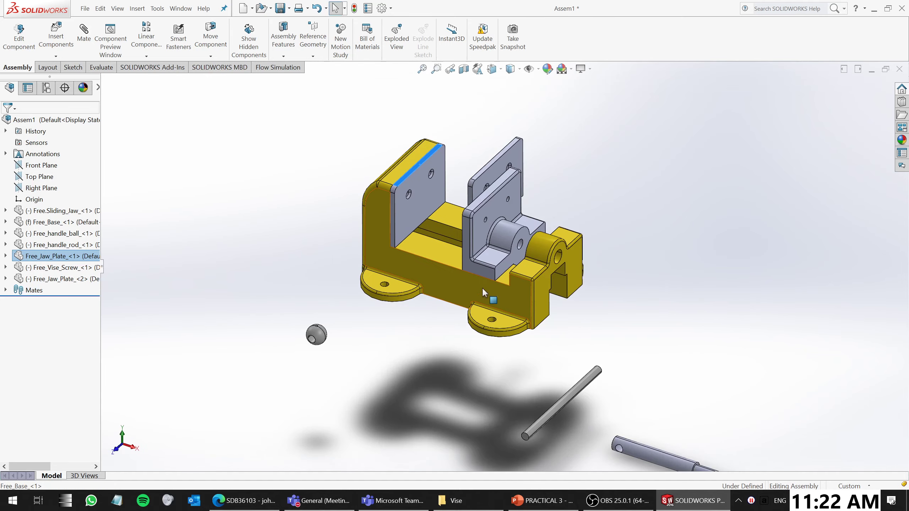
# Rotate the copied jaw plate so its countersunk holes face the fixed jaw plate
pyautogui.moveTo(482, 287); pyautogui.dragTo(465, 187, button='middle')
pyautogui.click(458, 177)
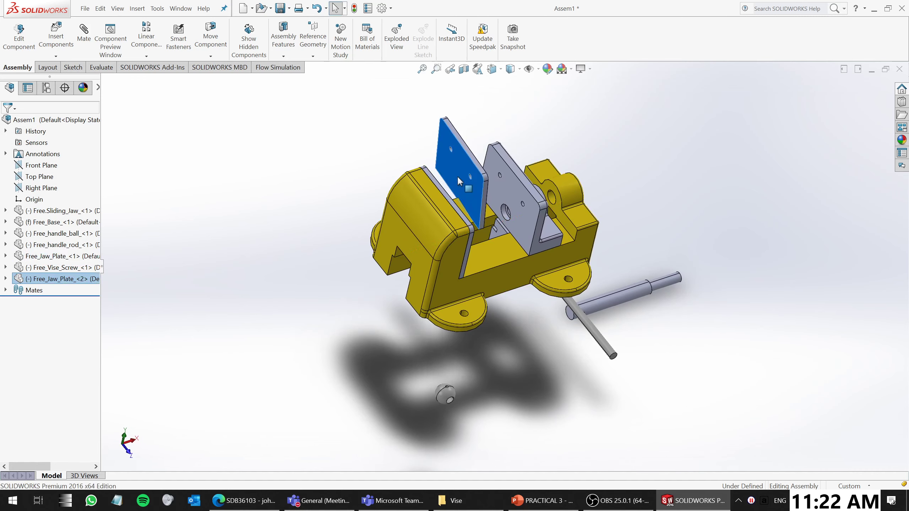
pyautogui.moveTo(458, 176); pyautogui.dragTo(370, 311, button='right')
pyautogui.click(567, 137)
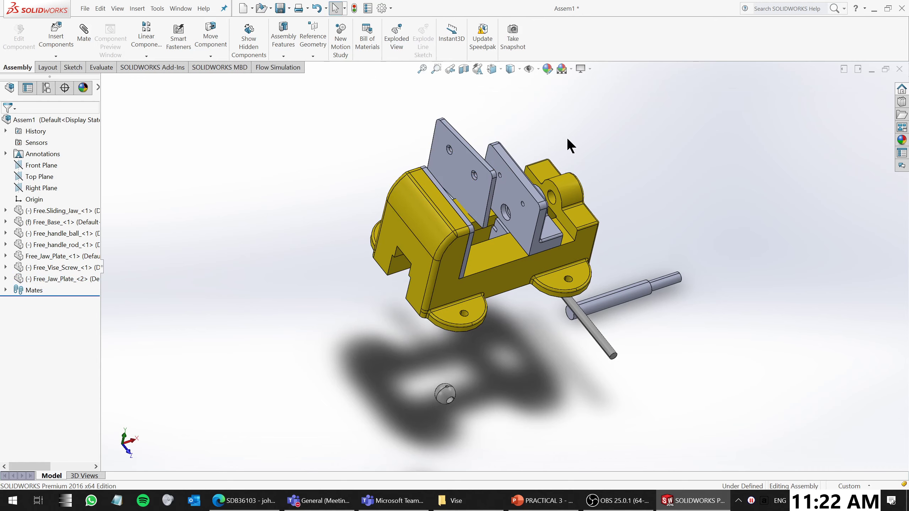
pyautogui.scroll(-8, 486, 134)
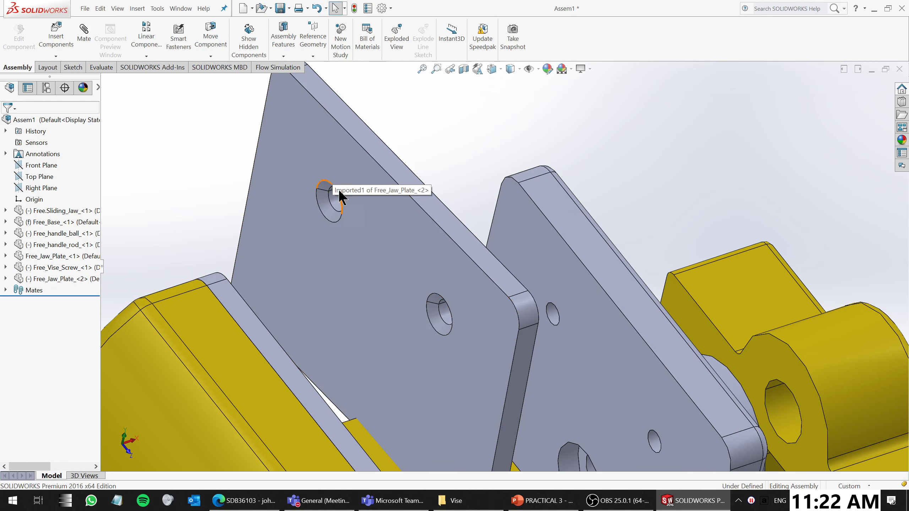
pyautogui.scroll(6, 429, 272)
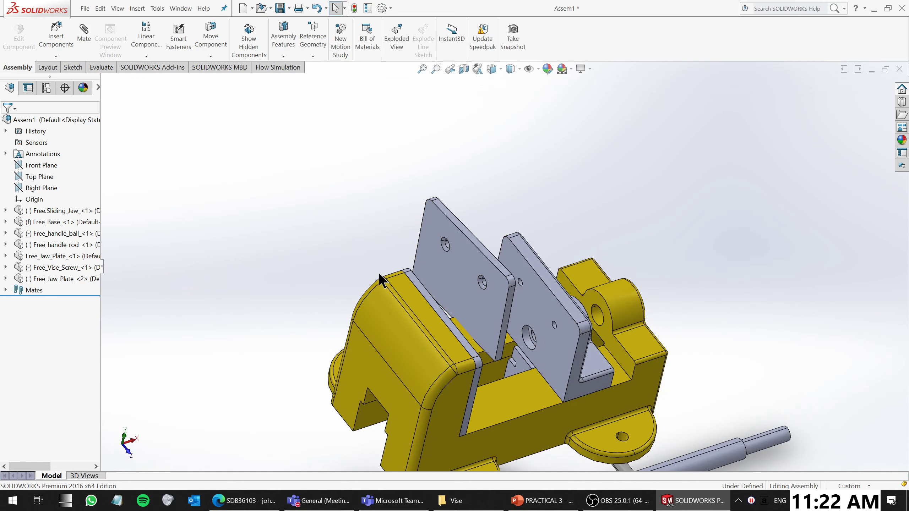
# Add a concentric mate between the copied jaw plate's far hole and the matching small hole in the sliding jaw
pyautogui.moveTo(561, 323); pyautogui.dragTo(659, 357, button='middle')
pyautogui.scroll(-4, 722, 354)
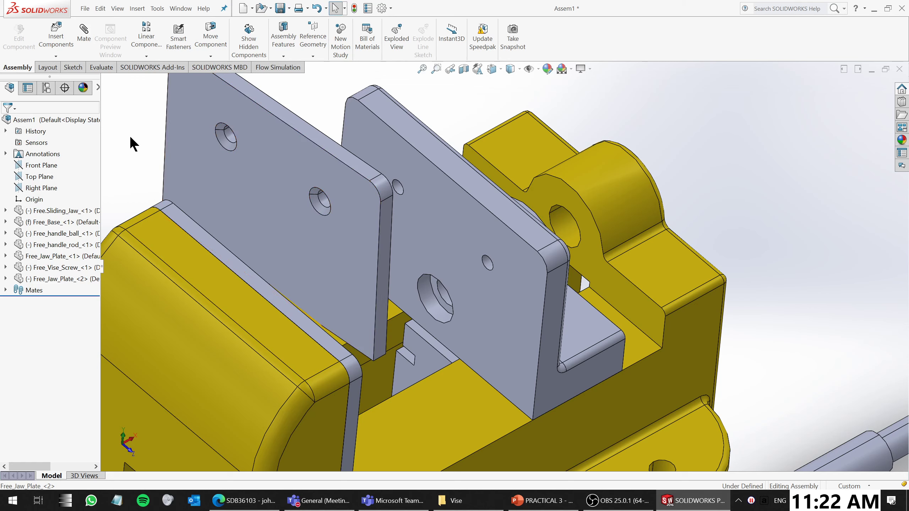
pyautogui.click(84, 34)
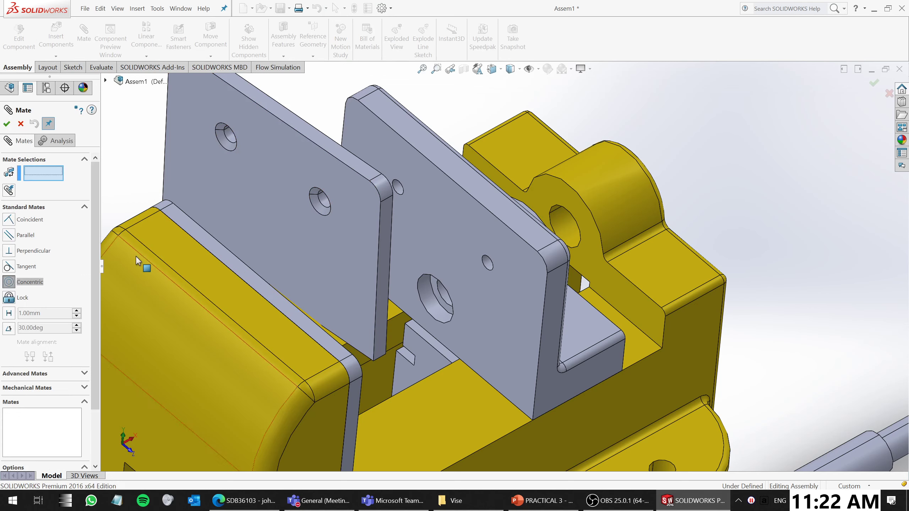
pyautogui.click(229, 136)
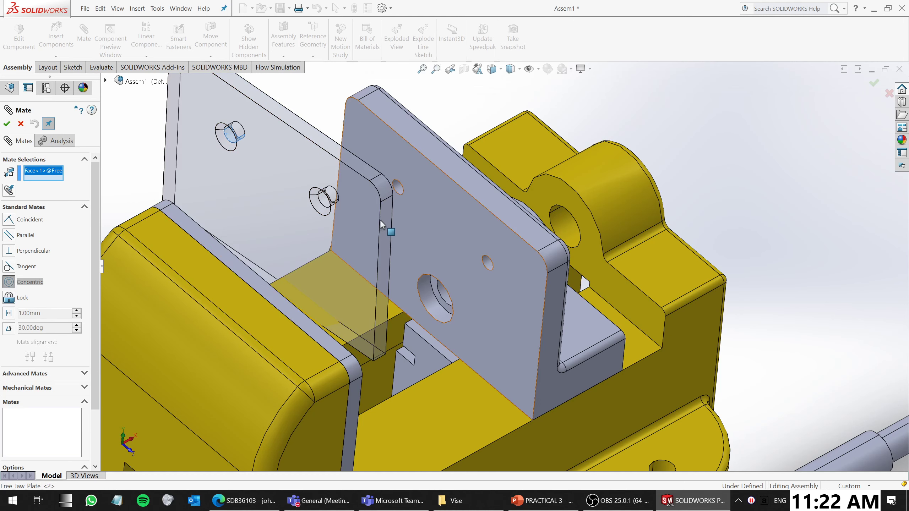
pyautogui.click(398, 188)
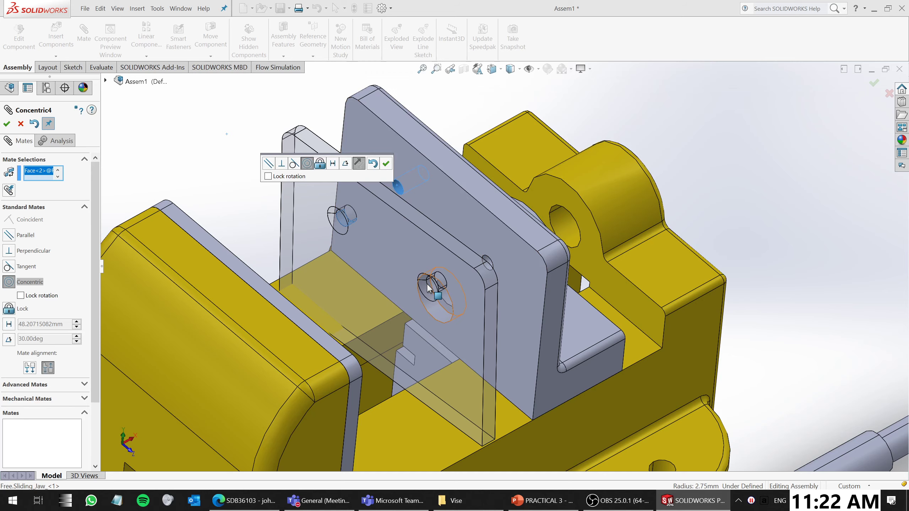
pyautogui.click(7, 124)
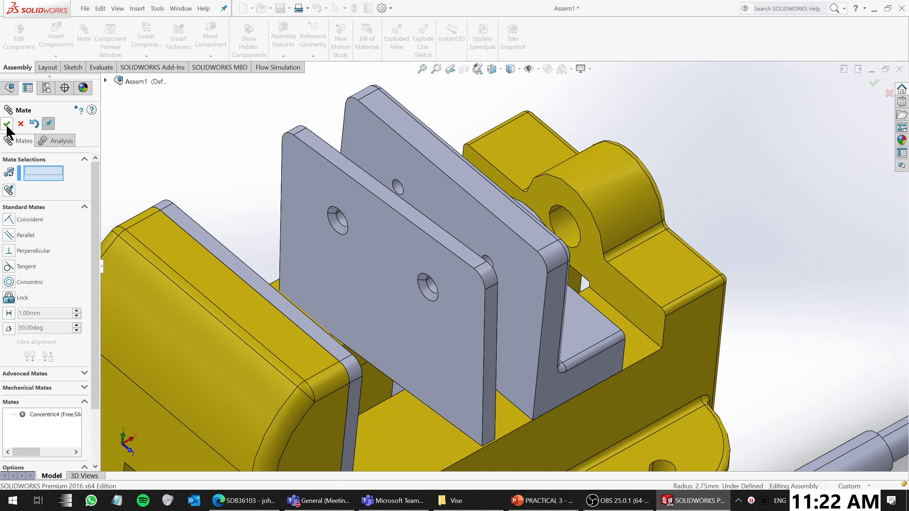
# Add a concentric mate between the copied jaw plate's second hole and the sliding jaw's other small hole
pyautogui.click(433, 290)
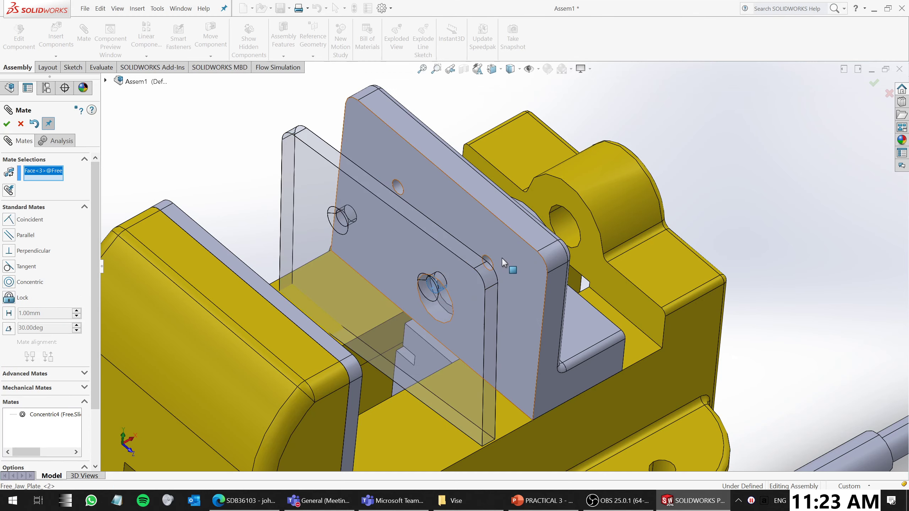
pyautogui.scroll(-6, 462, 264)
pyautogui.click(446, 260)
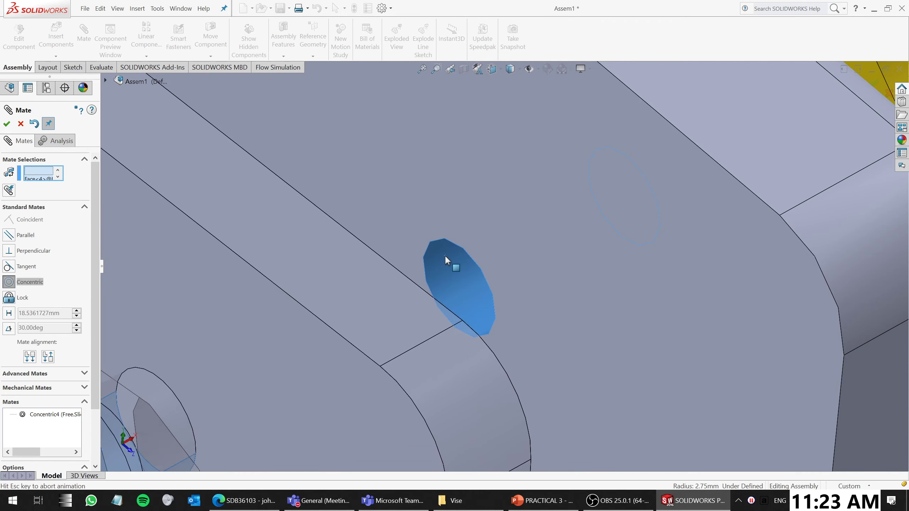
pyautogui.scroll(6, 465, 251)
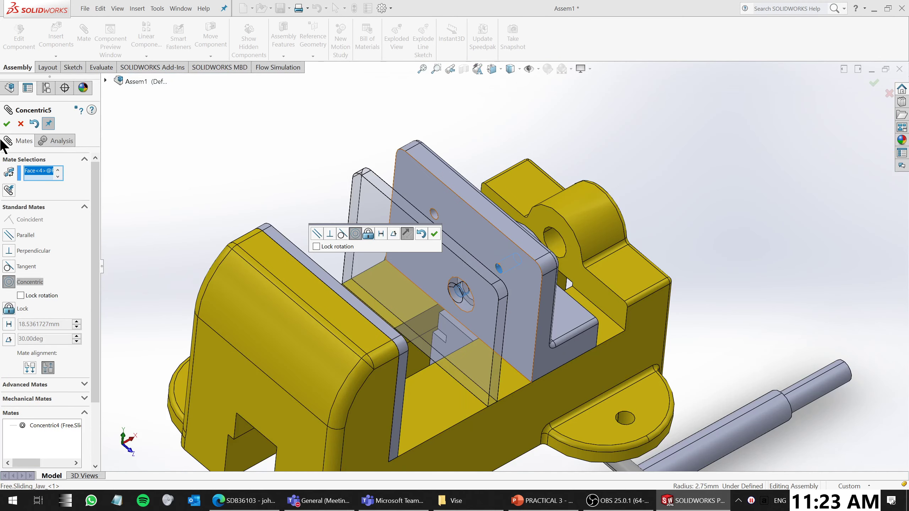
pyautogui.click(7, 124)
# Add a coincident mate between the copied jaw plate's back face and the sliding jaw's front face
pyautogui.moveTo(606, 320); pyautogui.dragTo(516, 298, button='middle')
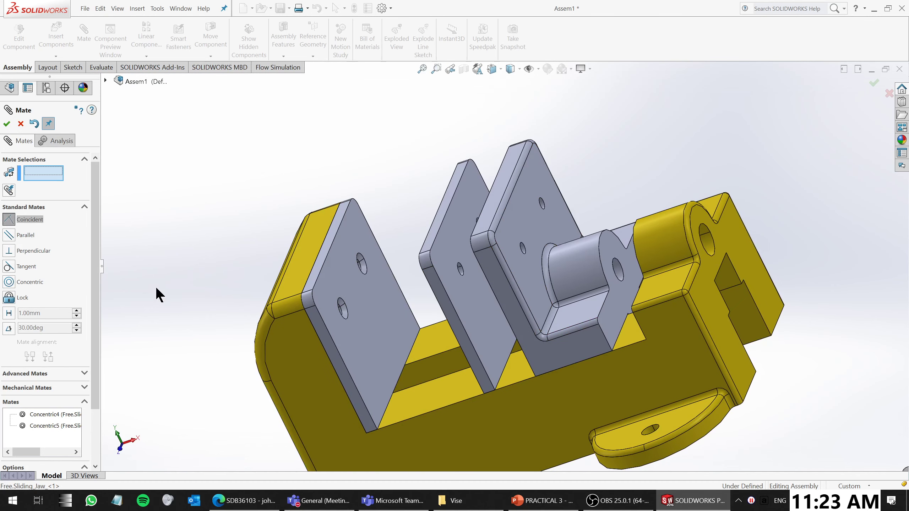
pyautogui.click(447, 243)
pyautogui.moveTo(383, 261); pyautogui.dragTo(615, 207, button='middle')
pyautogui.click(601, 203)
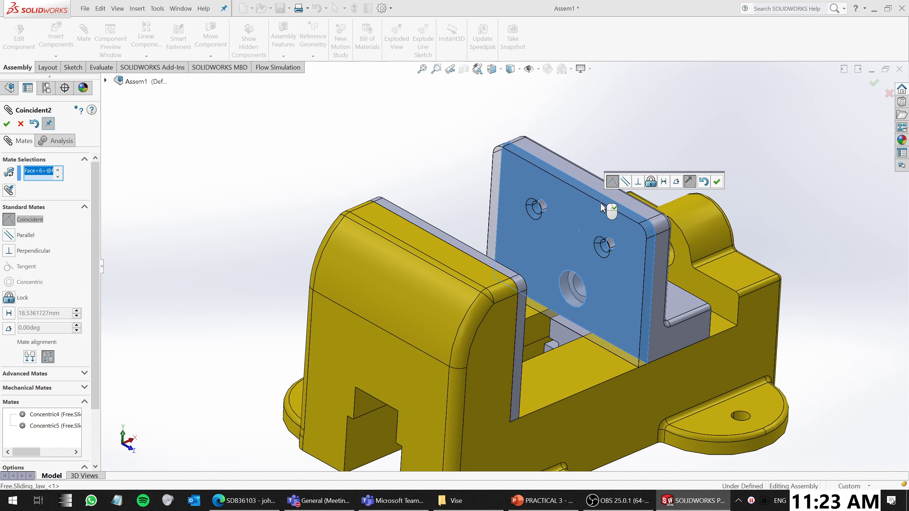
pyautogui.click(7, 124)
# Test the sliding jaw's travel along the base rails and inspect the assembly together with the remaining loose parts
pyautogui.moveTo(429, 265); pyautogui.dragTo(553, 306, button='middle')
pyautogui.click(592, 295)
pyautogui.moveTo(553, 306)
pyautogui.mouseDown()
pyautogui.moveTo(501, 318)
pyautogui.moveTo(589, 294)
pyautogui.moveTo(566, 299)
pyautogui.mouseUp()
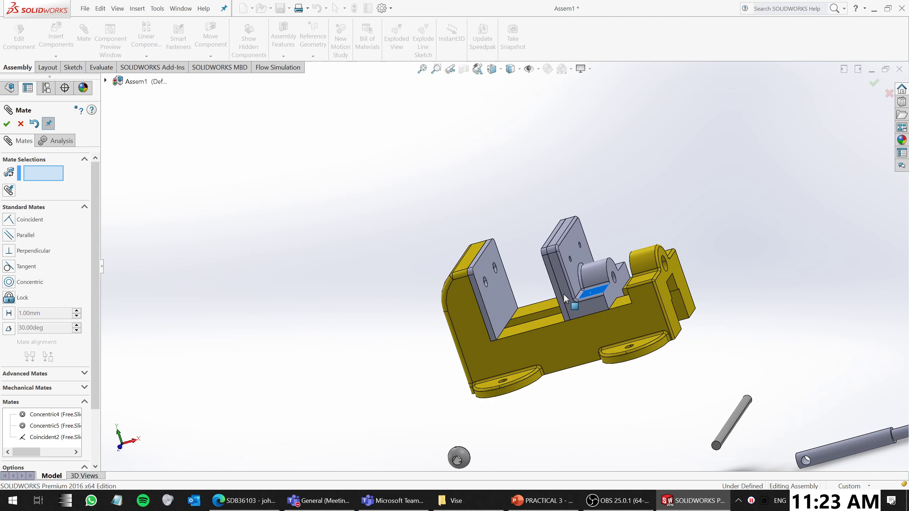
pyautogui.scroll(4, 550, 287)
pyautogui.moveTo(582, 291); pyautogui.dragTo(608, 380, button='middle')
pyautogui.scroll(-1, 623, 382)
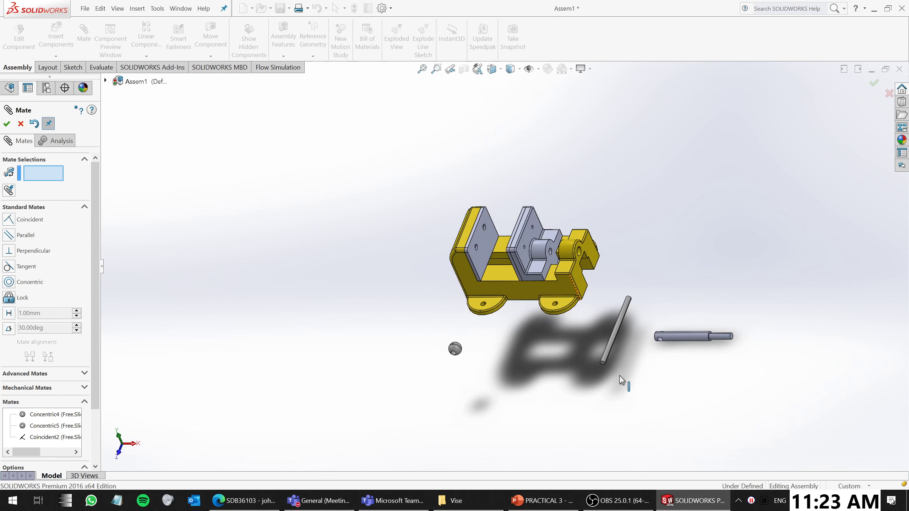
pyautogui.scroll(-1, 655, 297)
pyautogui.scroll(-2, 650, 279)
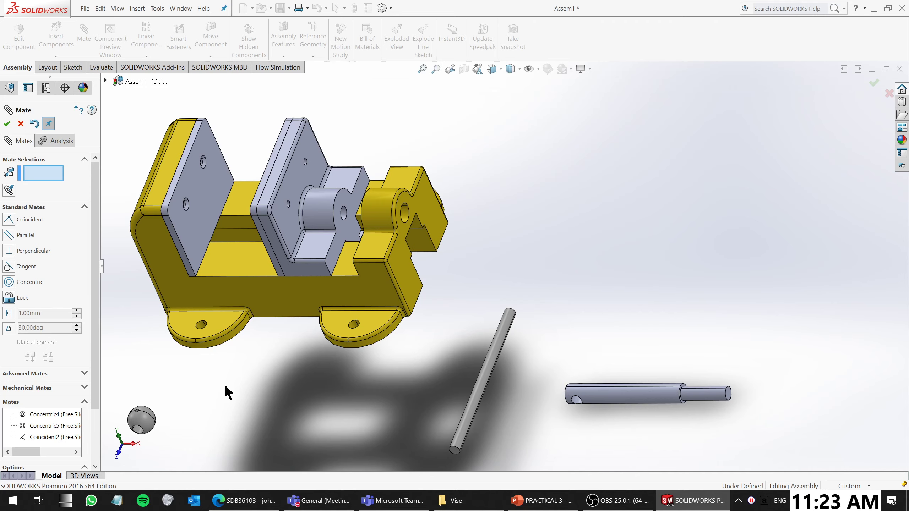
pyautogui.moveTo(585, 341); pyautogui.dragTo(578, 268, button='middle')
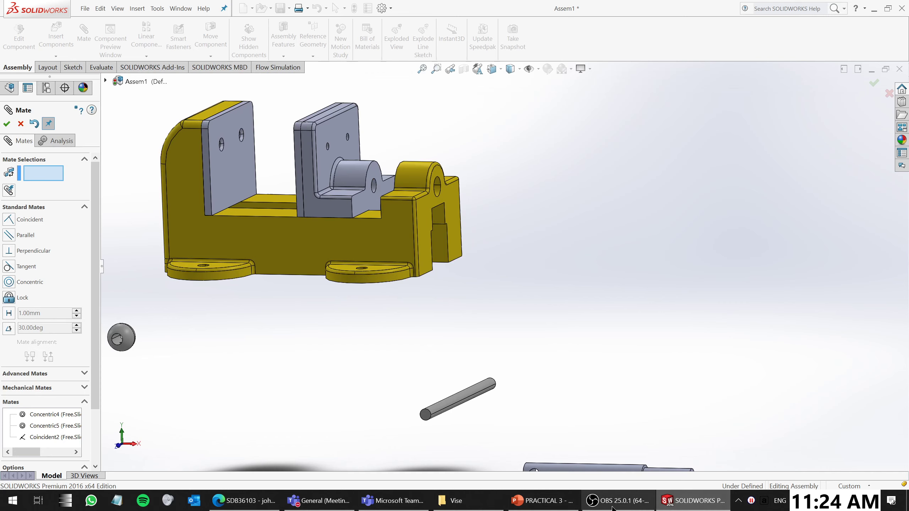
# Switch to PowerPoint, examine the vise picture on the Exercise 7 slide for the screw and handle arrangement, and return to SOLIDWORKS
pyautogui.click(554, 508)
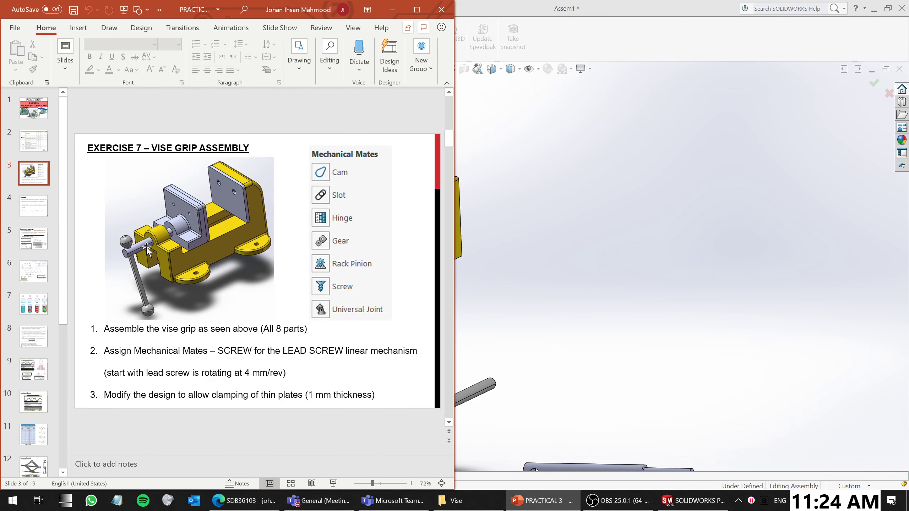
pyautogui.keyDown('ctrl'); pyautogui.scroll(10, 152, 247); pyautogui.keyUp('ctrl')
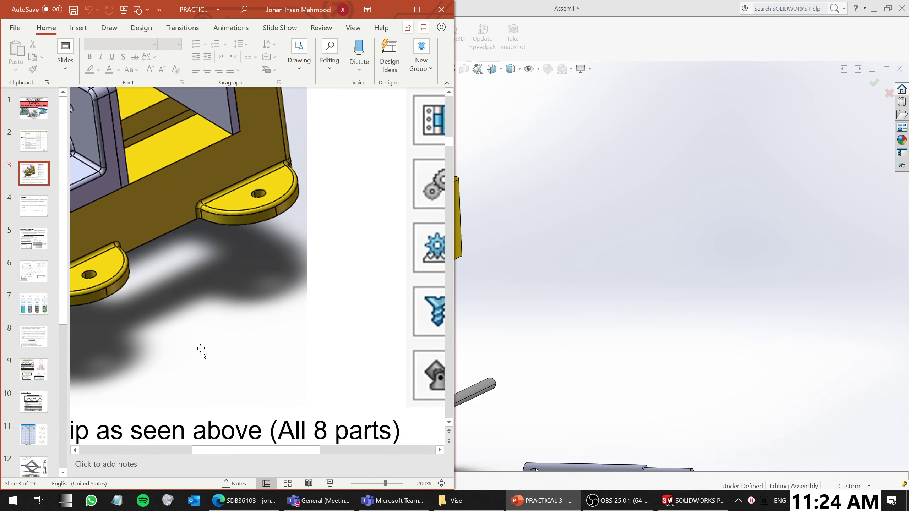
pyautogui.moveTo(283, 451); pyautogui.dragTo(190, 440)
pyautogui.keyDown('ctrl'); pyautogui.scroll(-7, 296, 300); pyautogui.keyUp('ctrl')
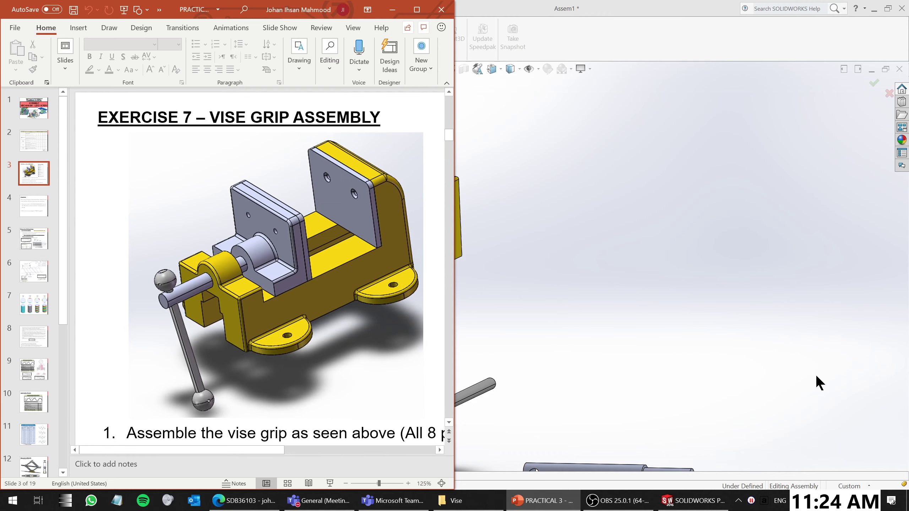
pyautogui.click(702, 318)
# Move the vise screw up beside the base's end boss and turn its thin end toward the boss
pyautogui.scroll(3, 609, 309)
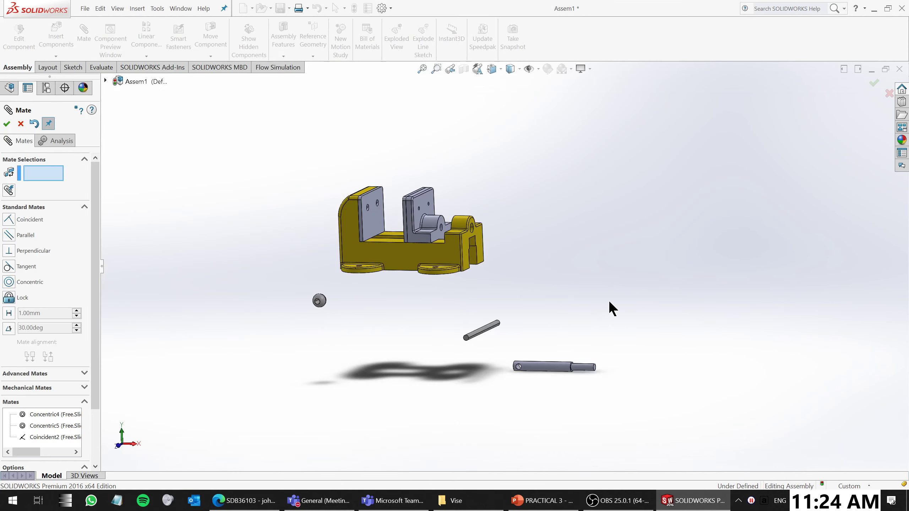
pyautogui.moveTo(609, 309); pyautogui.dragTo(553, 341, button='middle')
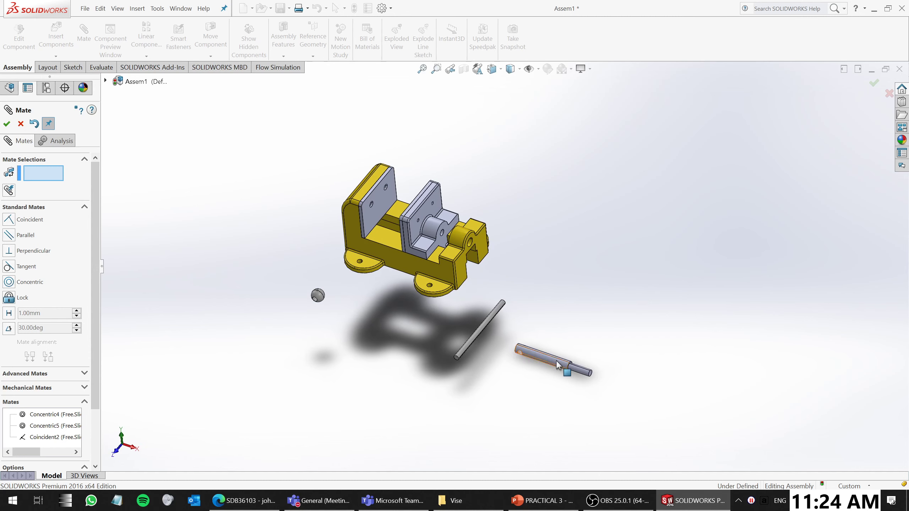
pyautogui.moveTo(570, 372); pyautogui.dragTo(588, 269)
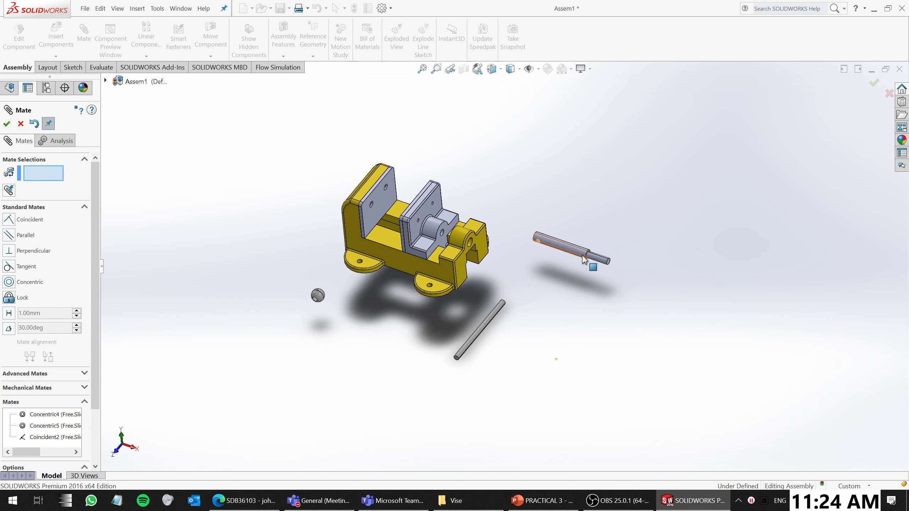
pyautogui.moveTo(582, 255); pyautogui.dragTo(379, 280, button='right')
pyautogui.scroll(-2, 569, 258)
pyautogui.scroll(-2, 567, 252)
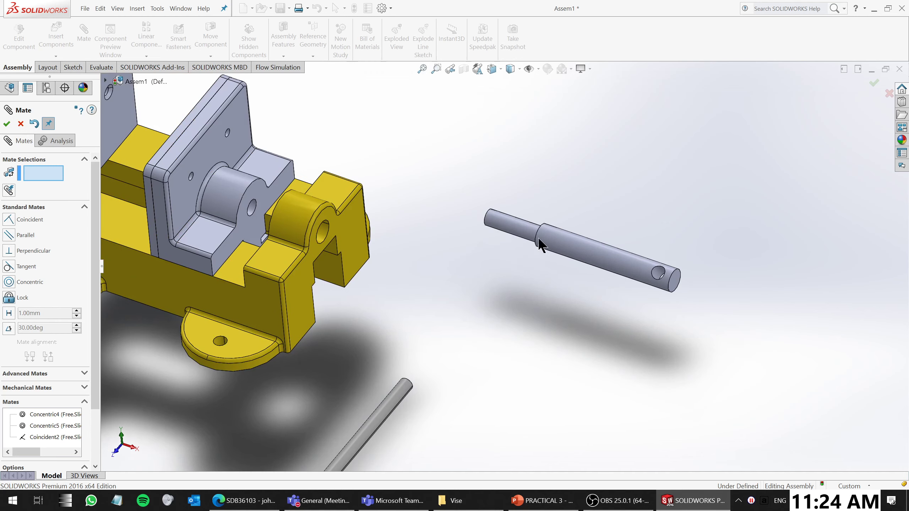
pyautogui.scroll(2, 538, 237)
pyautogui.press('Escape')
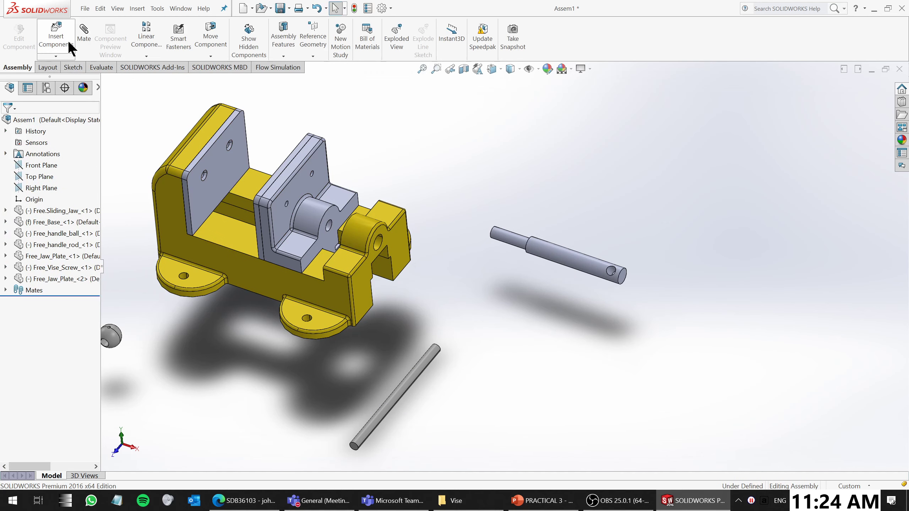
# Add a concentric mate between the vise screw's thin end and the screw hole in the sliding jaw
pyautogui.click(83, 33)
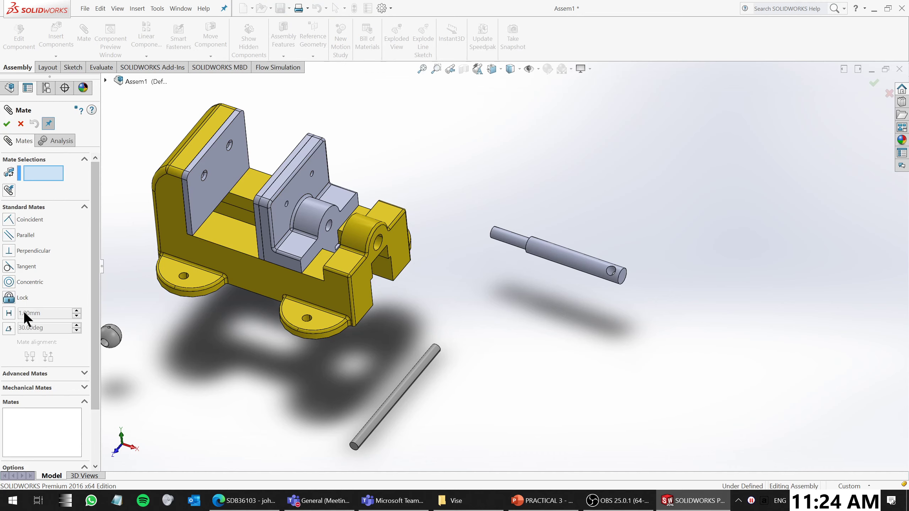
pyautogui.click(9, 282)
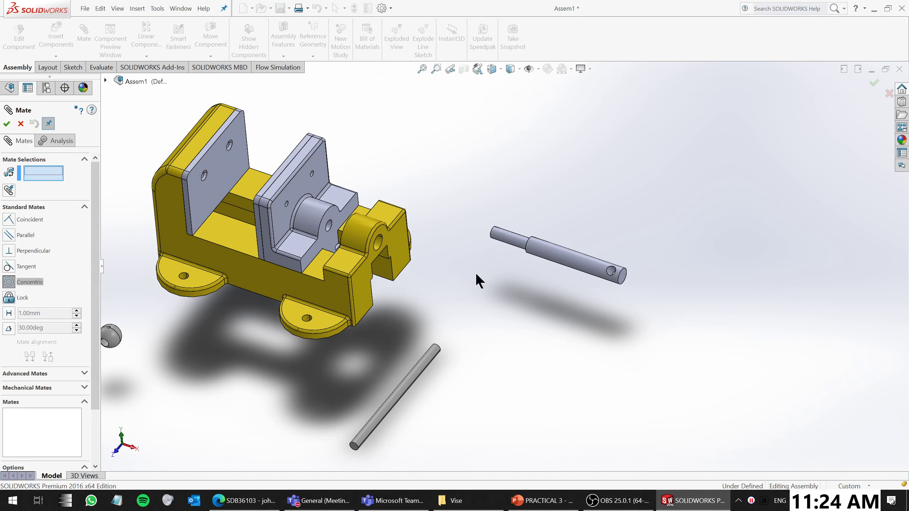
pyautogui.click(497, 239)
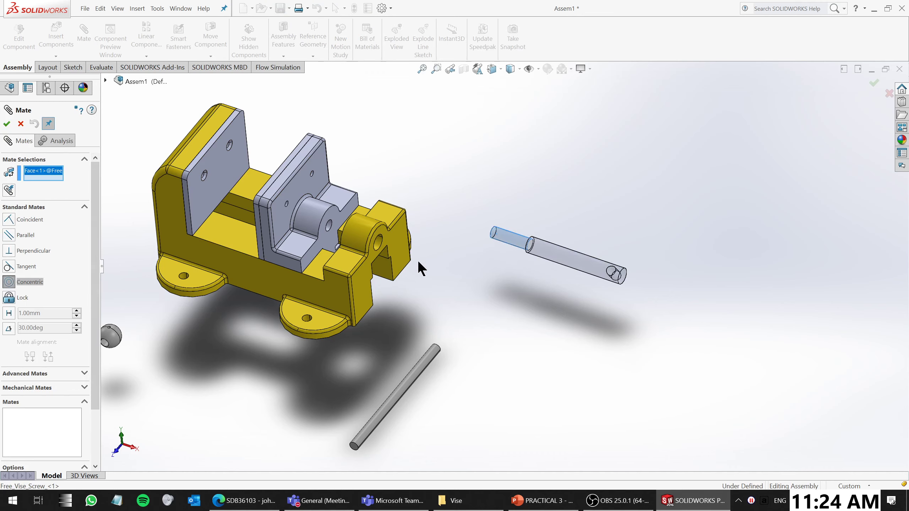
pyautogui.click(330, 230)
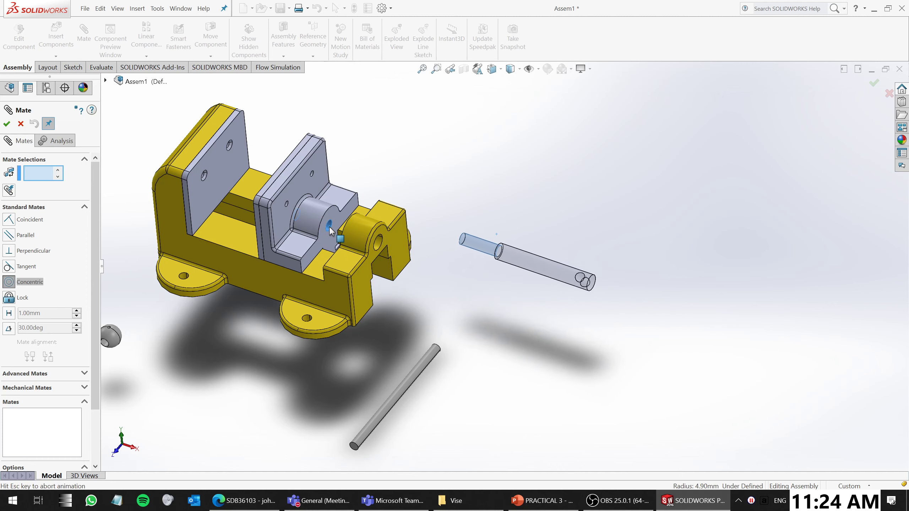
pyautogui.click(7, 124)
# Slide the vise screw along its axis into the end boss and back out clear of it, and finish mating
pyautogui.moveTo(471, 285); pyautogui.dragTo(382, 276)
pyautogui.moveTo(382, 276); pyautogui.dragTo(420, 264, button='middle')
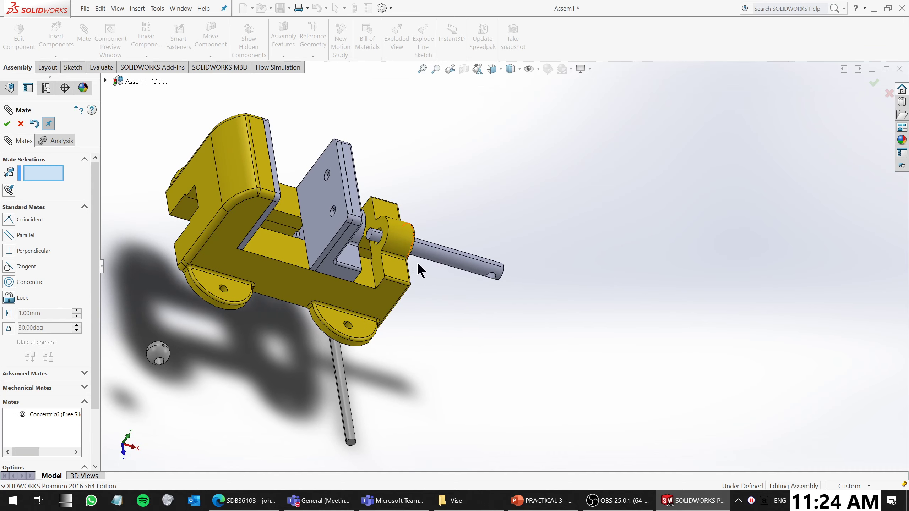
pyautogui.moveTo(425, 254); pyautogui.dragTo(501, 275)
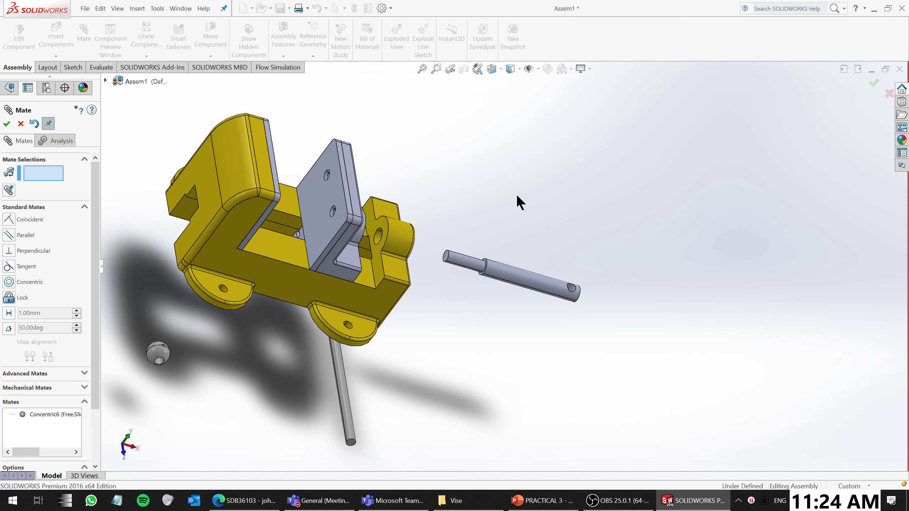
pyautogui.press('Escape')
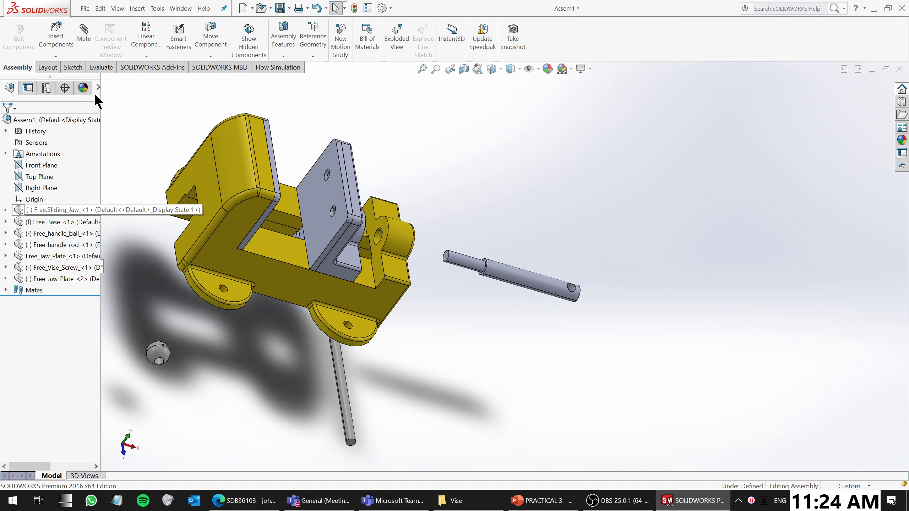
# Add a coincident mate between the vise screw's shoulder face and the end face of the sliding jaw's boss
pyautogui.click(84, 36)
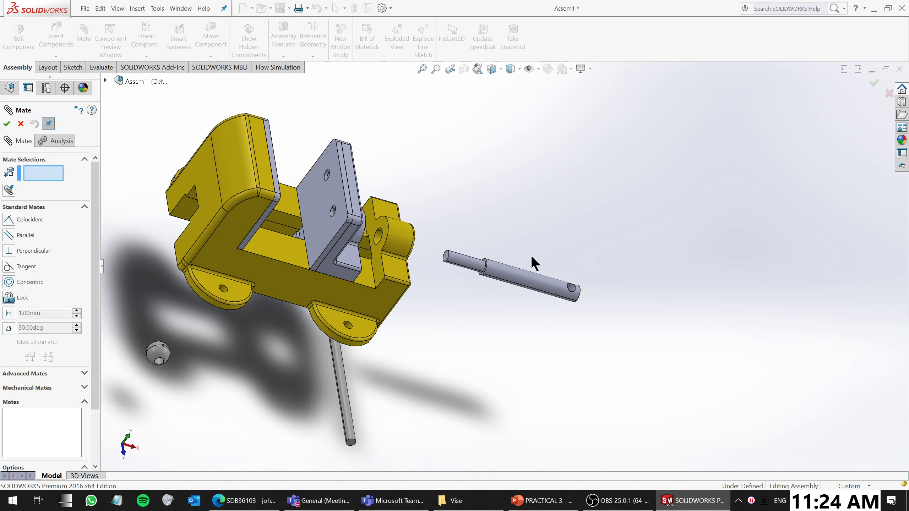
pyautogui.scroll(-5, 532, 255)
pyautogui.click(411, 287)
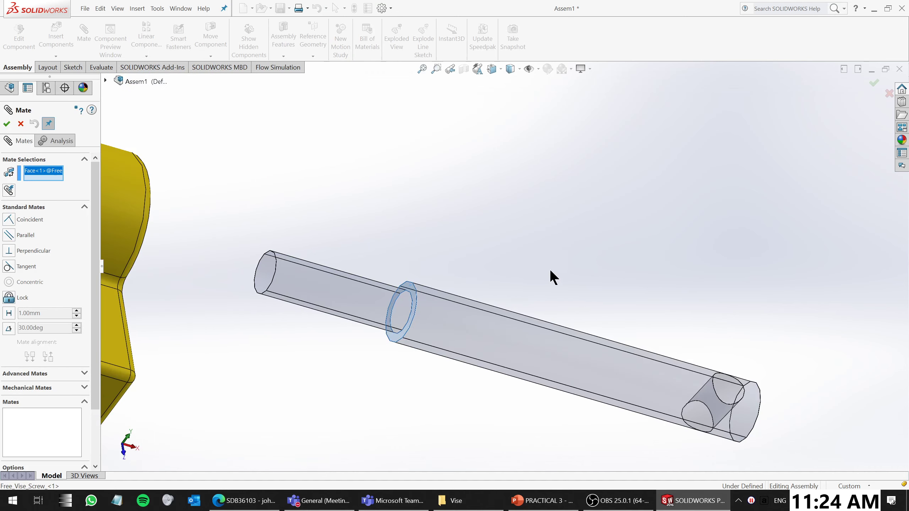
pyautogui.moveTo(550, 272); pyautogui.dragTo(493, 303, button='middle')
pyautogui.scroll(6, 493, 304)
pyautogui.scroll(-3, 423, 243)
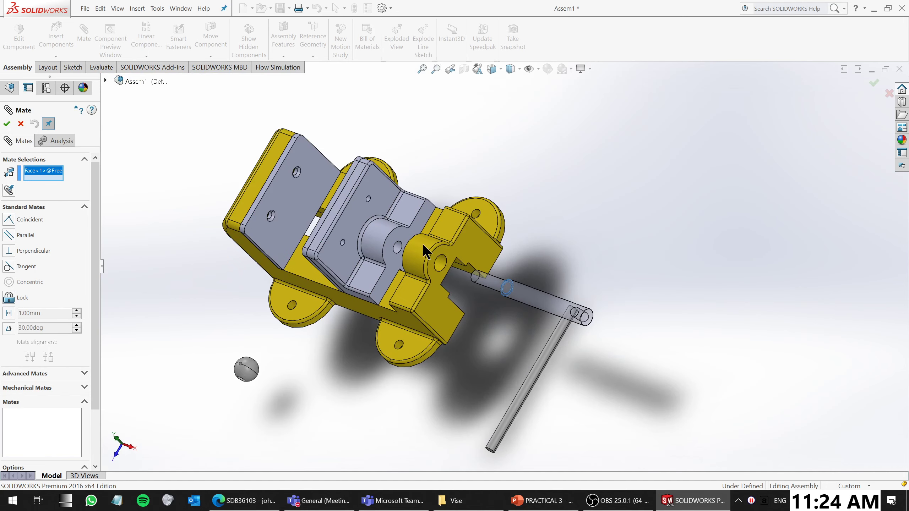
pyautogui.click(397, 235)
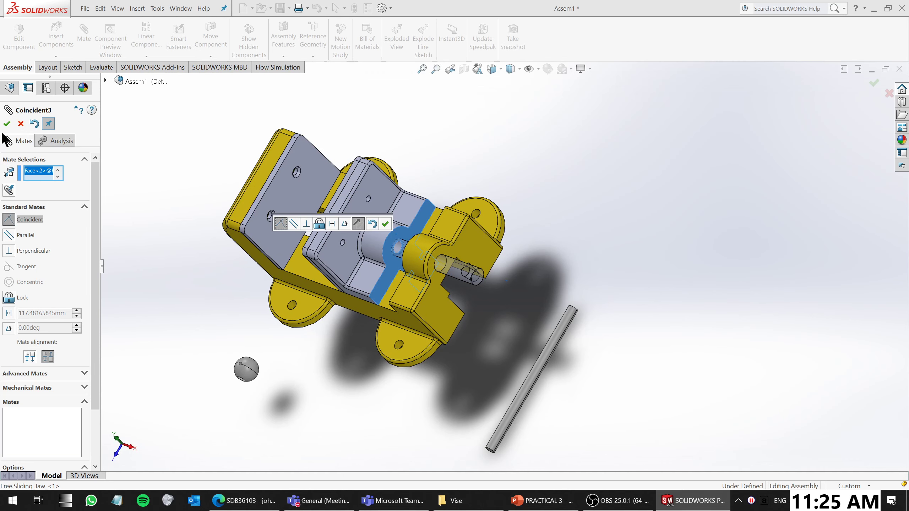
pyautogui.click(7, 124)
# Turn the vise screw about its axis and shift it lengthwise together with the sliding jaw
pyautogui.moveTo(483, 310); pyautogui.dragTo(494, 276, button='middle')
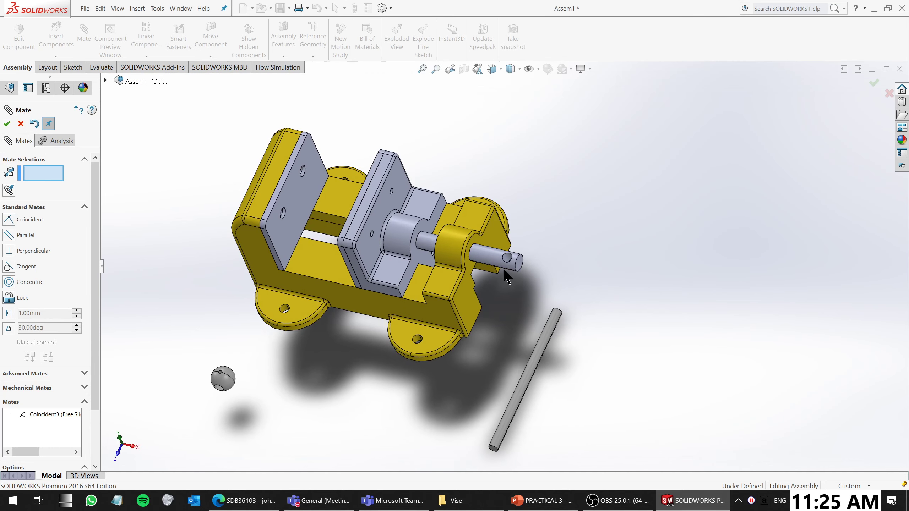
pyautogui.moveTo(504, 249); pyautogui.dragTo(495, 264)
pyautogui.scroll(-2, 583, 287)
pyautogui.scroll(-1, 584, 287)
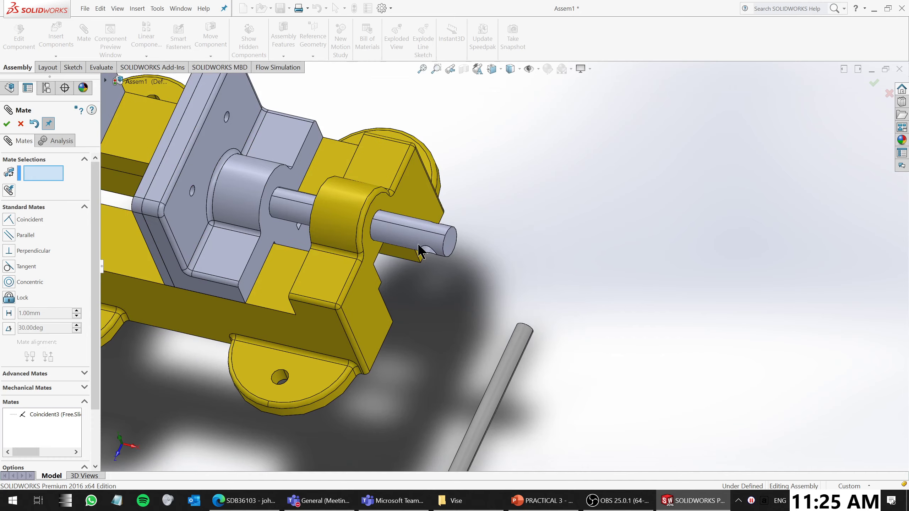
pyautogui.moveTo(419, 235); pyautogui.dragTo(443, 235)
pyautogui.scroll(3, 516, 283)
# Move the handle rod beside the vise screw and set up a concentric mate between the rod and the screw's cross hole
pyautogui.moveTo(513, 266); pyautogui.dragTo(510, 372, button='middle')
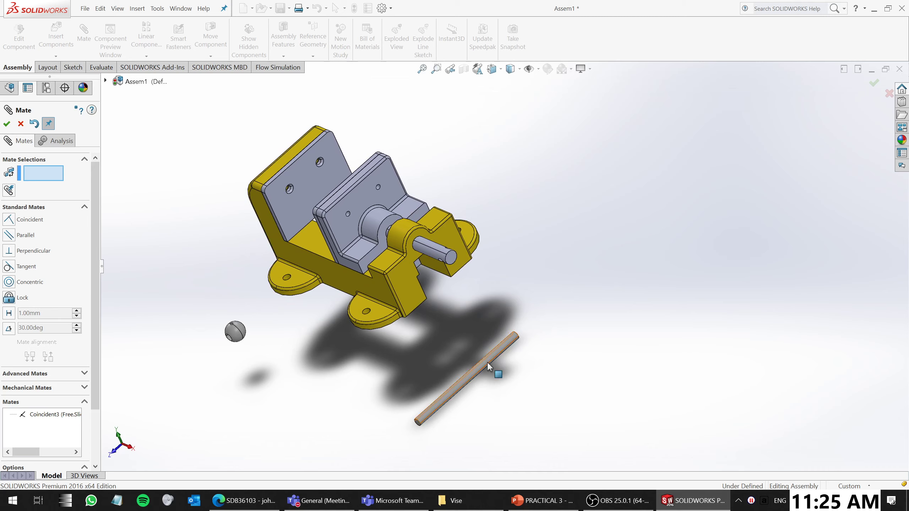
pyautogui.moveTo(494, 372); pyautogui.dragTo(542, 260)
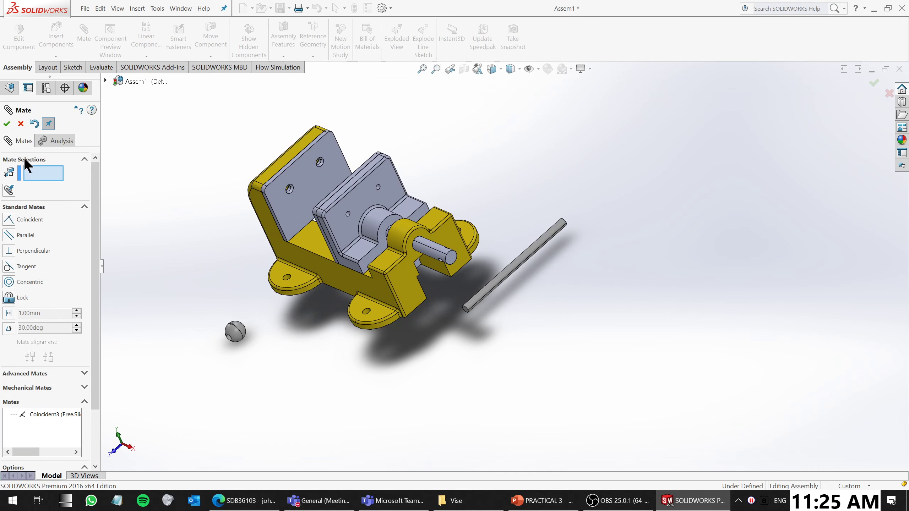
pyautogui.click(13, 286)
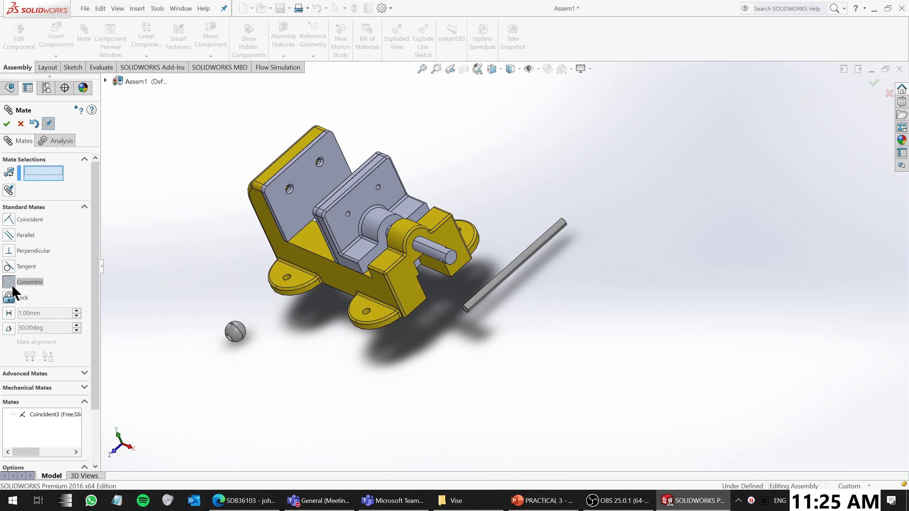
pyautogui.click(543, 242)
pyautogui.moveTo(471, 216); pyautogui.dragTo(407, 337, button='middle')
pyautogui.scroll(-7, 409, 342)
pyautogui.click(442, 255)
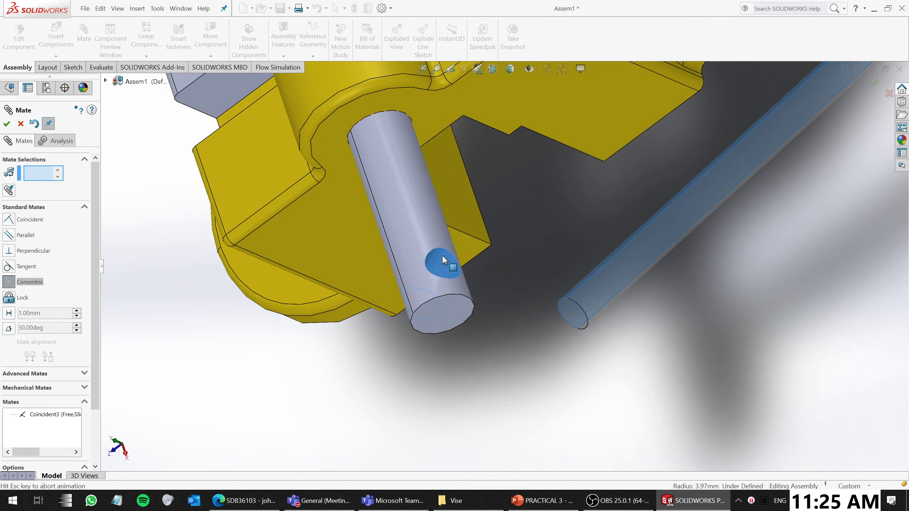
pyautogui.scroll(5, 523, 353)
pyautogui.moveTo(561, 234); pyautogui.dragTo(515, 299, button='middle')
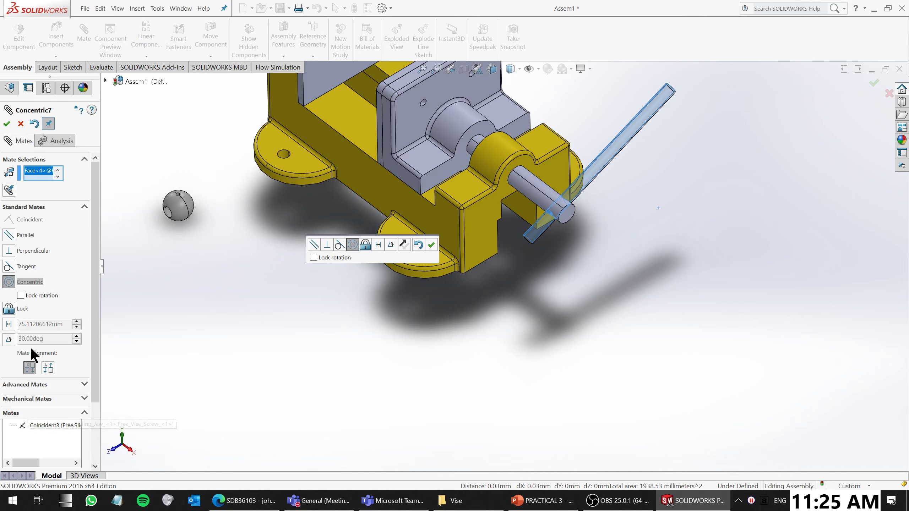
# Try a Lock mate, return to Concentric with Lock rotation on, accept it, and swing the handle rod around the screw's axis
pyautogui.click(9, 309)
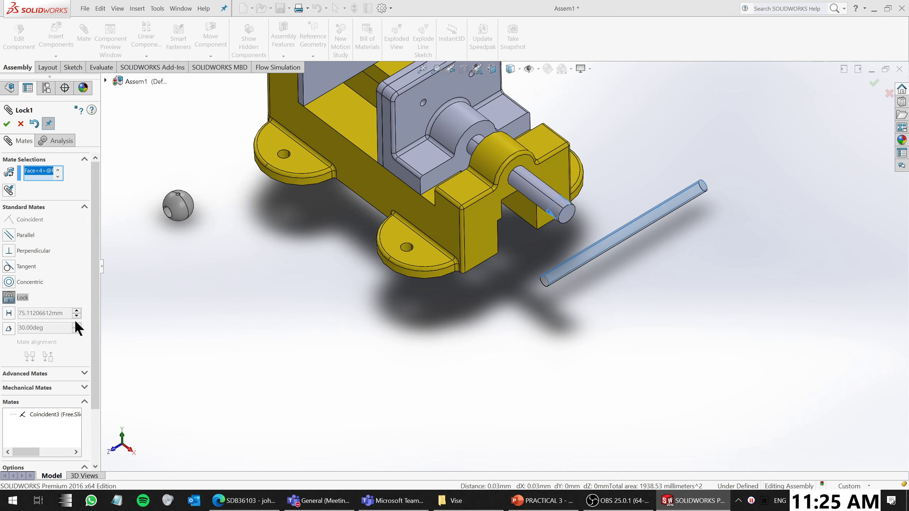
pyautogui.click(10, 282)
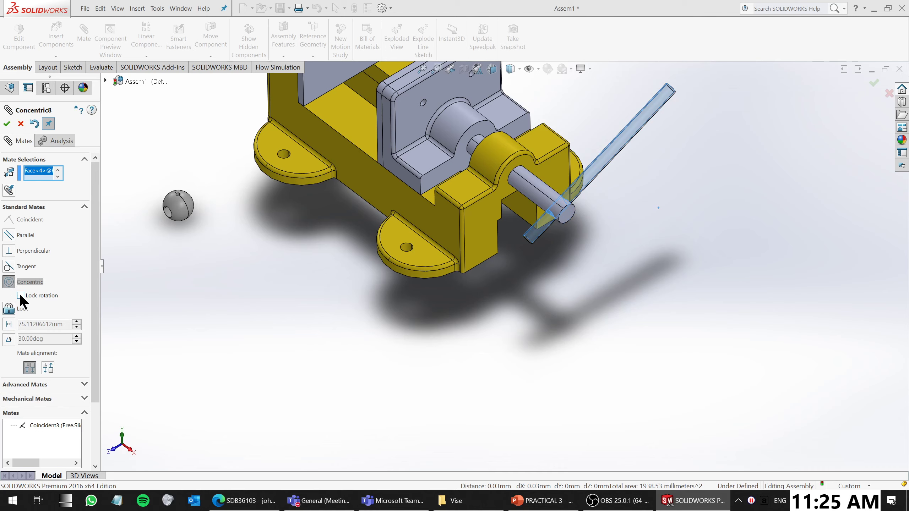
pyautogui.click(20, 296)
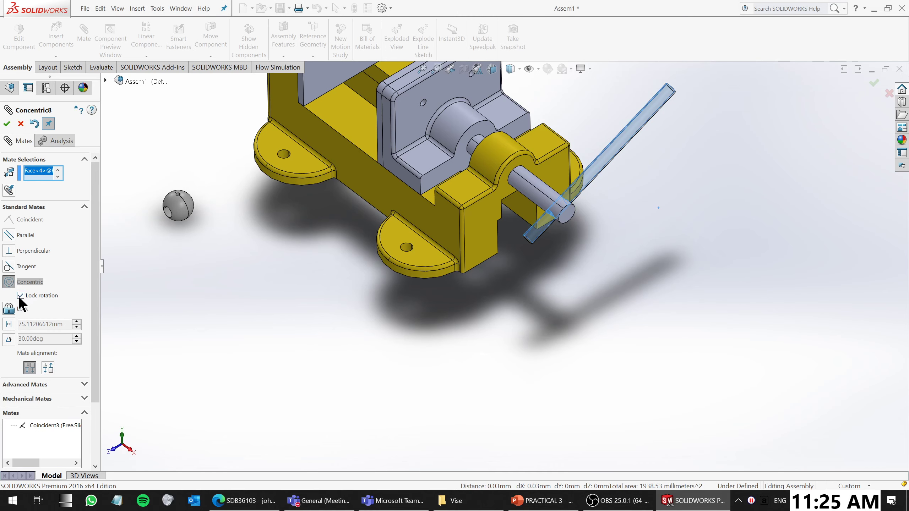
pyautogui.click(7, 124)
pyautogui.moveTo(617, 143); pyautogui.dragTo(616, 179)
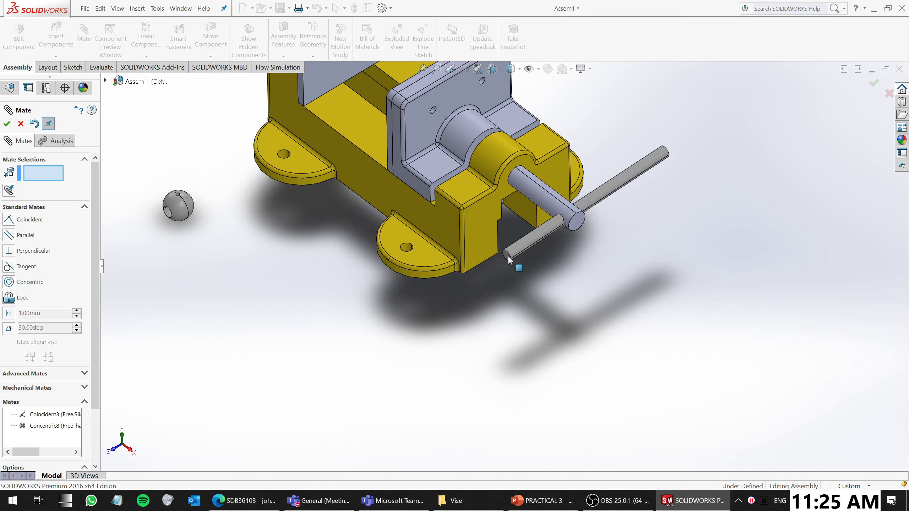
pyautogui.moveTo(539, 235); pyautogui.dragTo(537, 232)
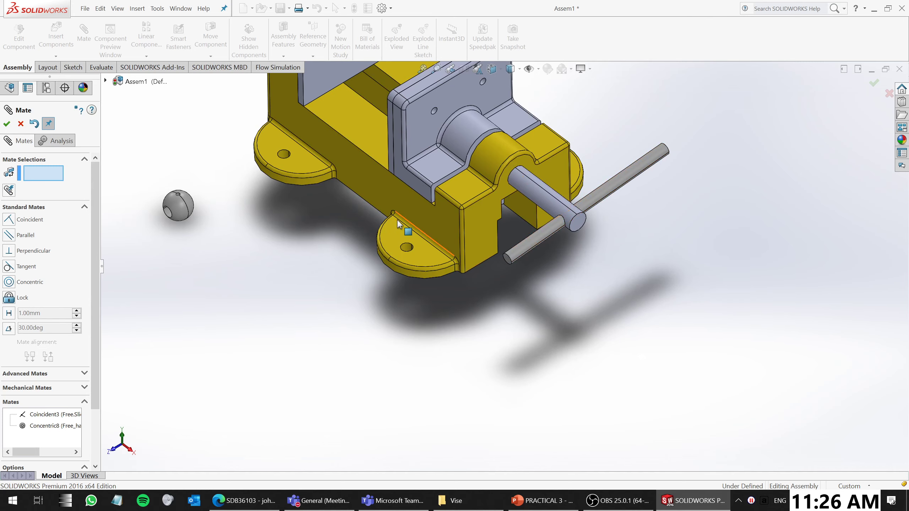
# Move the handle ball in front of the base and check its arrangement on the Exercise 7 slide in PowerPoint, returning to SOLIDWORKS
pyautogui.scroll(-3, 185, 258)
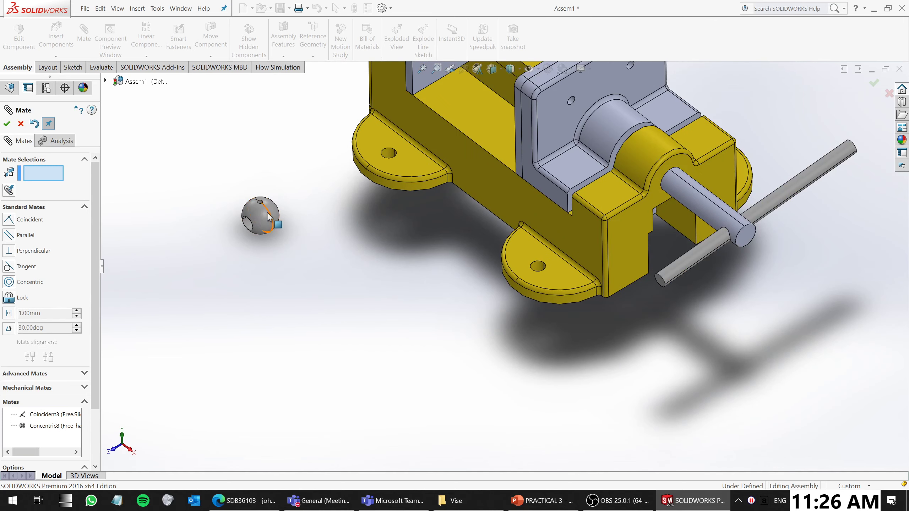
pyautogui.moveTo(267, 212); pyautogui.dragTo(527, 346)
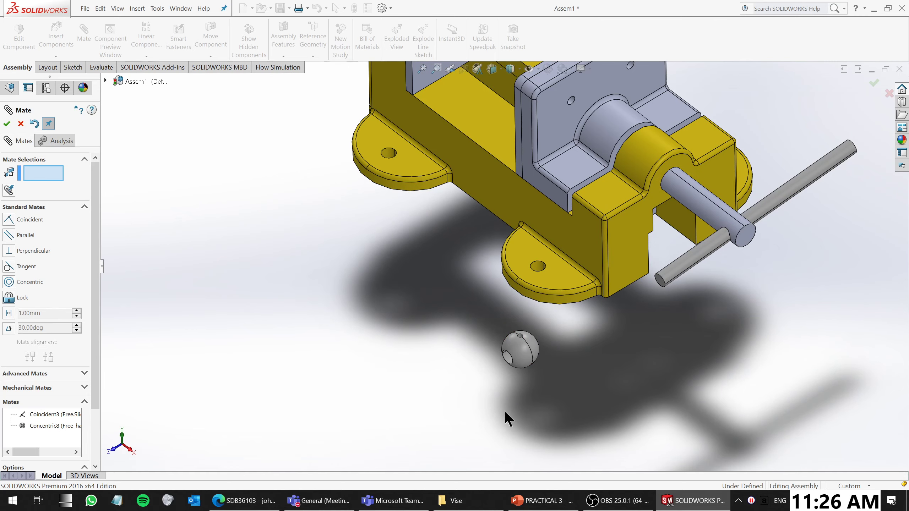
pyautogui.moveTo(537, 357); pyautogui.dragTo(465, 388, button='middle')
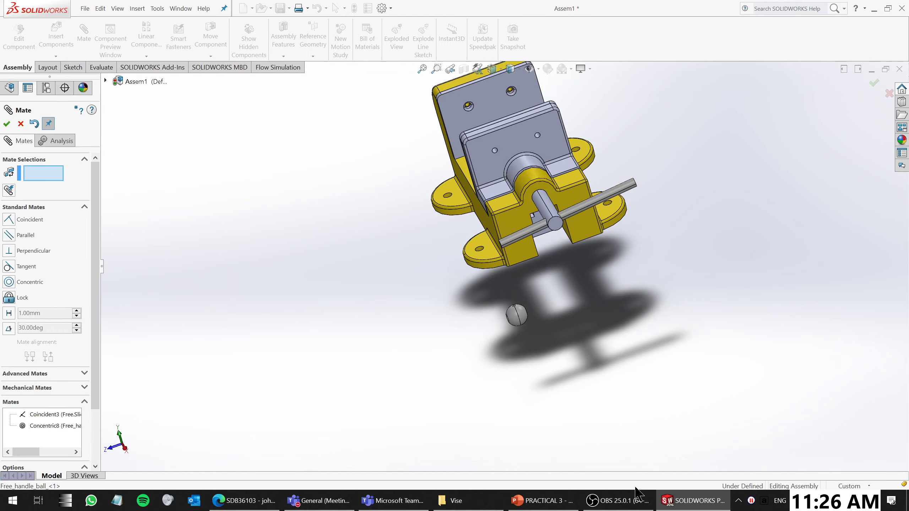
pyautogui.click(550, 503)
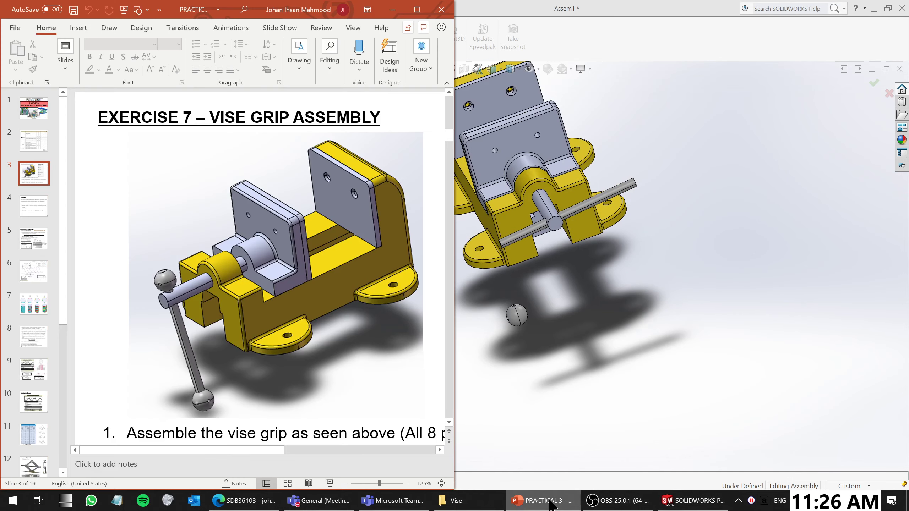
pyautogui.click(550, 503)
# Move the handle ball below the rod, leave mating, and place a second copy of the ball beside it
pyautogui.scroll(-4, 629, 294)
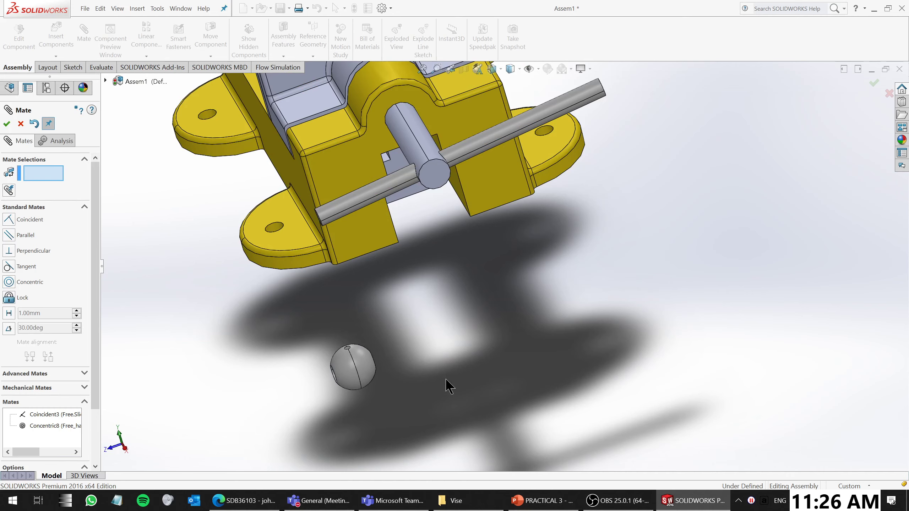
pyautogui.click(367, 367)
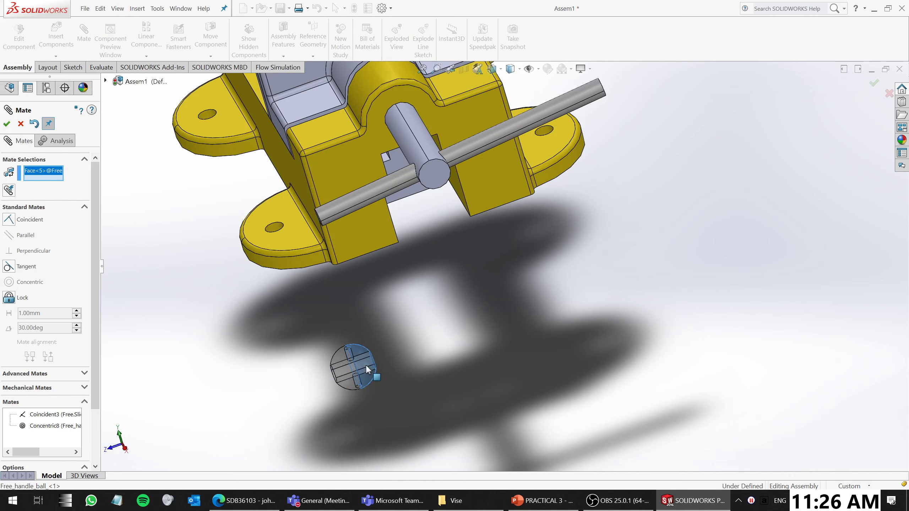
pyautogui.moveTo(365, 364); pyautogui.dragTo(528, 295)
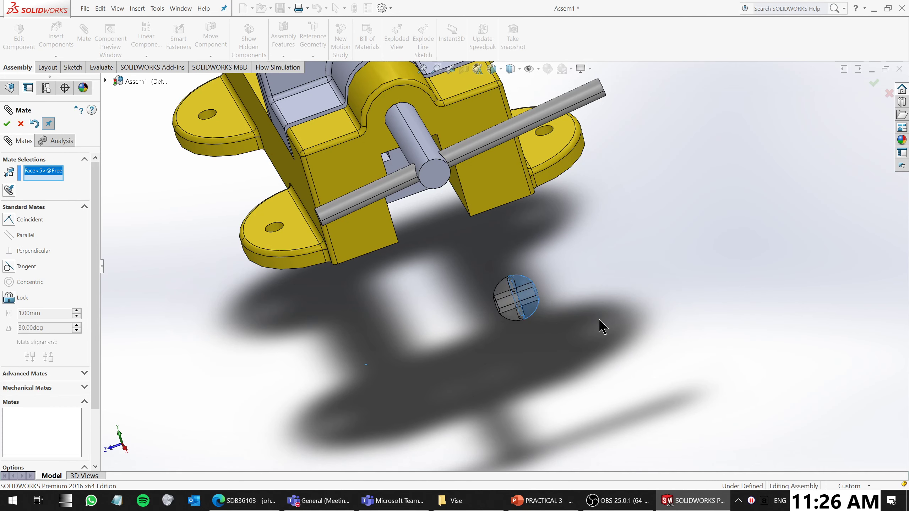
pyautogui.press('Escape')
pyautogui.click(529, 294)
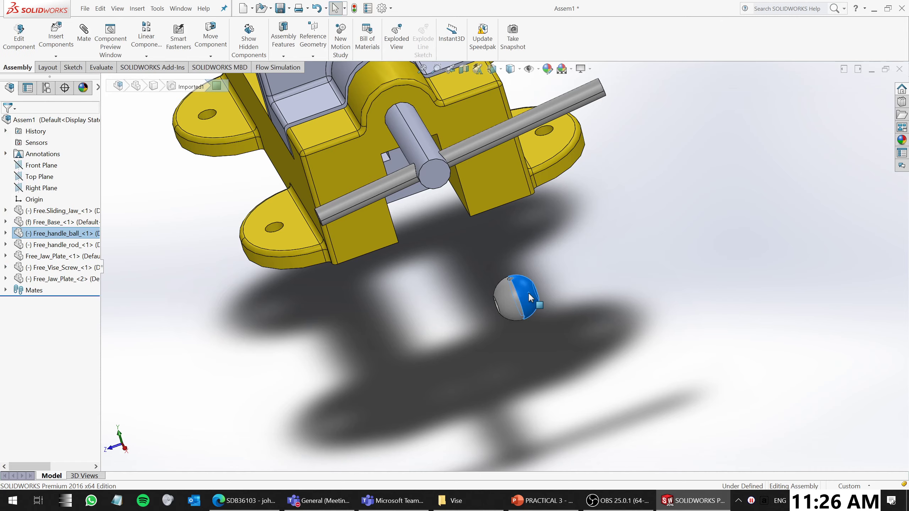
pyautogui.keyDown('ctrl'); pyautogui.moveTo(529, 294); pyautogui.dragTo(639, 234); pyautogui.keyUp('ctrl')
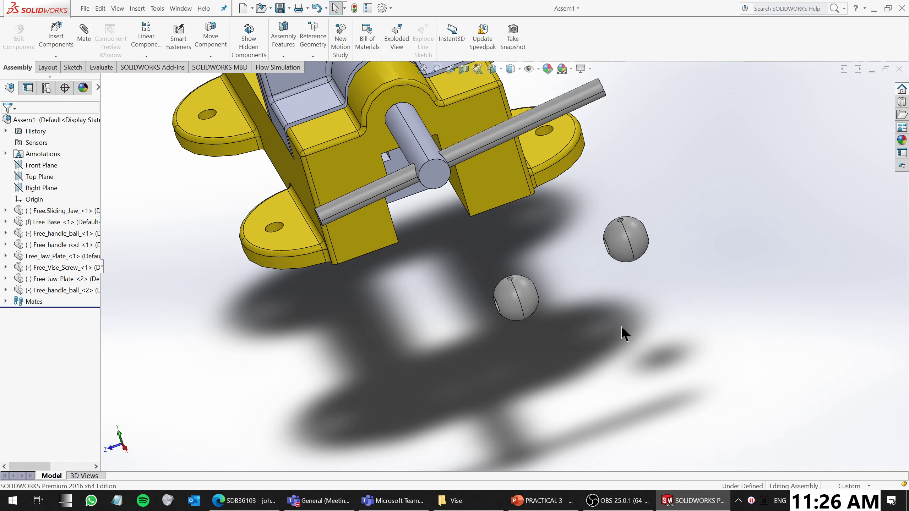
# Add a concentric mate between the first handle ball's hole and the rod, and slide the ball toward the rod's far end
pyautogui.moveTo(621, 326); pyautogui.dragTo(638, 300, button='middle')
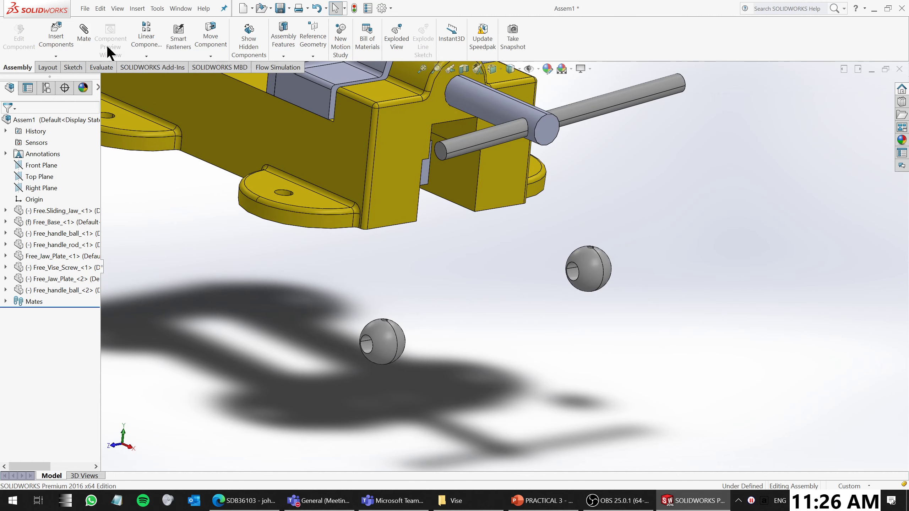
pyautogui.click(370, 349)
pyautogui.click(455, 159)
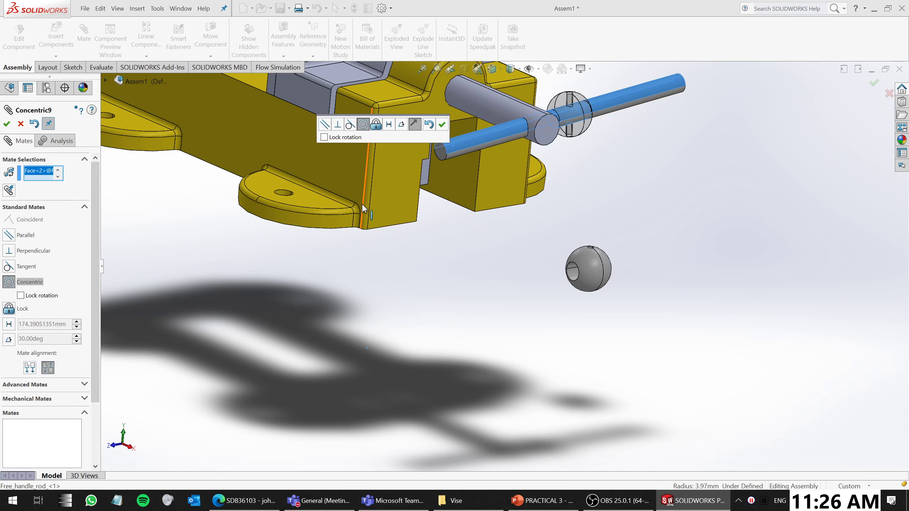
pyautogui.click(6, 125)
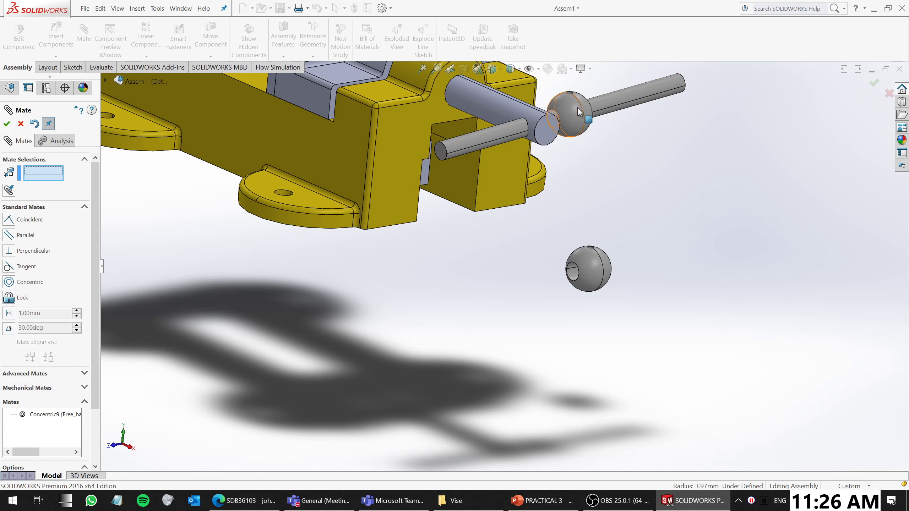
pyautogui.moveTo(578, 110); pyautogui.dragTo(723, 107)
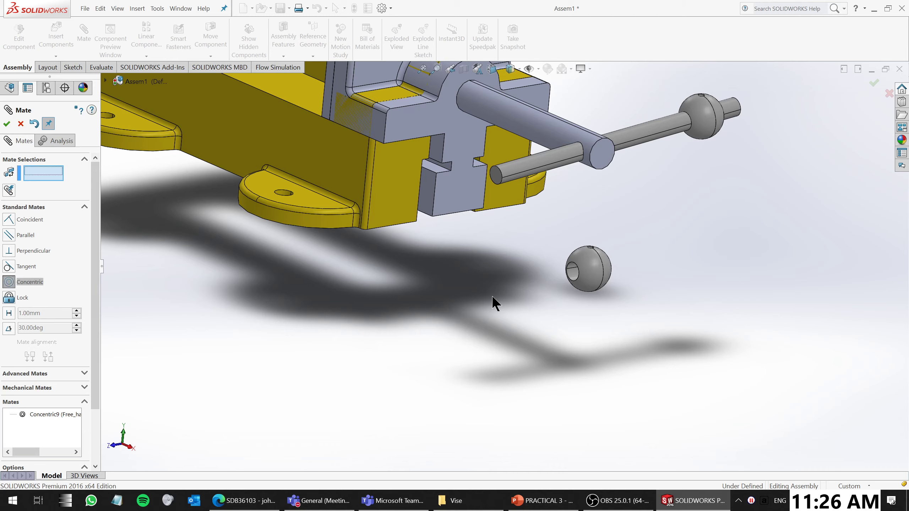
# Add a concentric mate between the second handle ball's hole and the handle rod
pyautogui.click(571, 271)
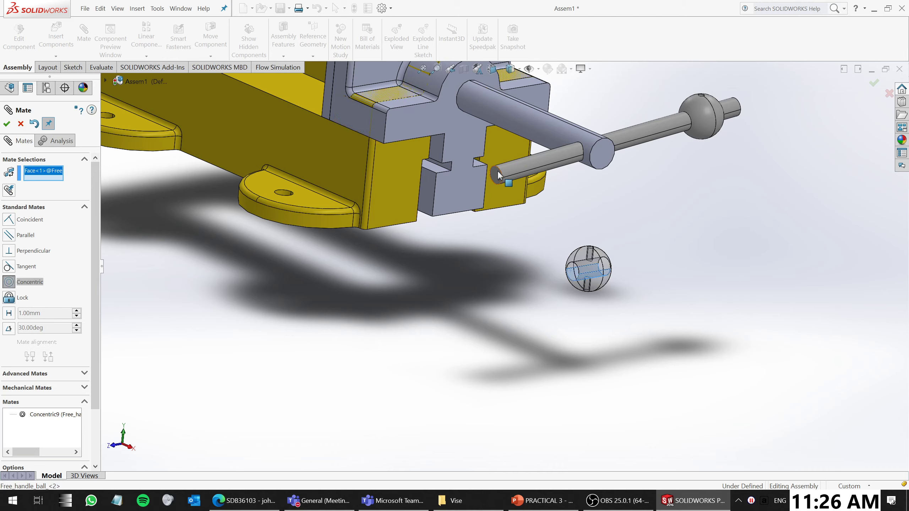
pyautogui.click(507, 168)
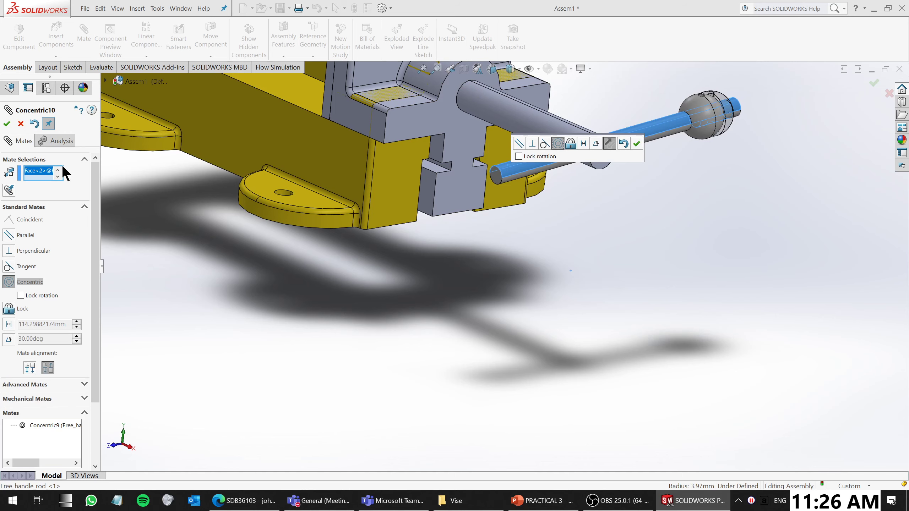
pyautogui.click(7, 124)
# Separate the two balls toward opposite ends of the rod and swing the handle nearly upright
pyautogui.moveTo(728, 117); pyautogui.dragTo(507, 251)
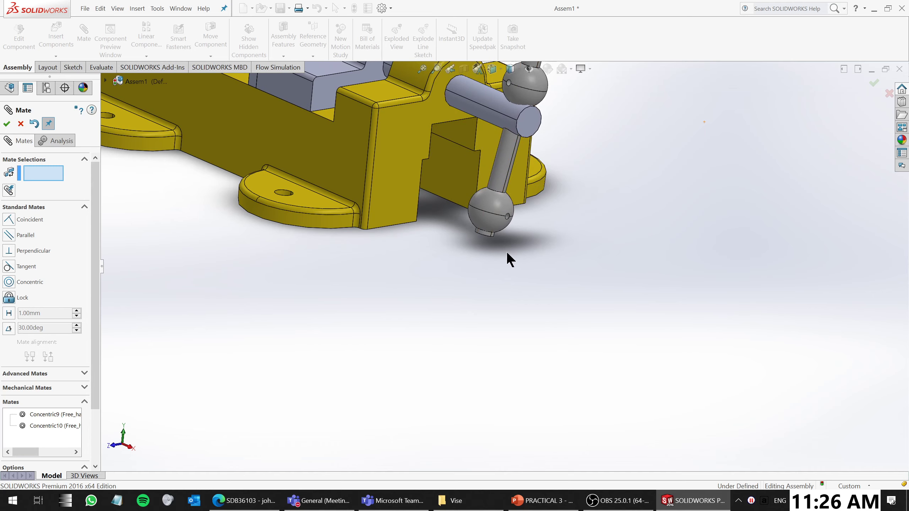
pyautogui.scroll(5, 530, 264)
pyautogui.moveTo(510, 216); pyautogui.dragTo(524, 183)
# Add a coincident mate between the first handle ball's outer hole edge and the circular edge at the handle rod's upper end
pyautogui.scroll(-5, 529, 163)
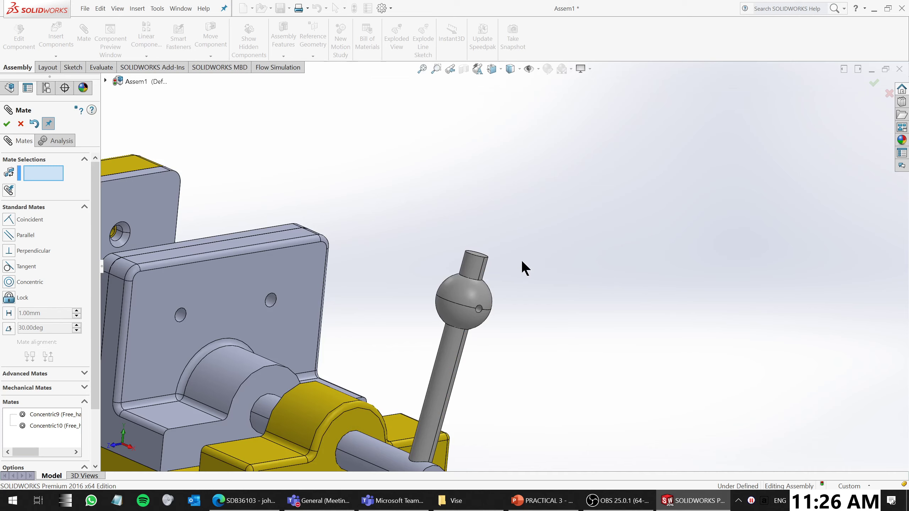
pyautogui.moveTo(514, 262); pyautogui.dragTo(526, 386, button='middle')
pyautogui.press('Escape')
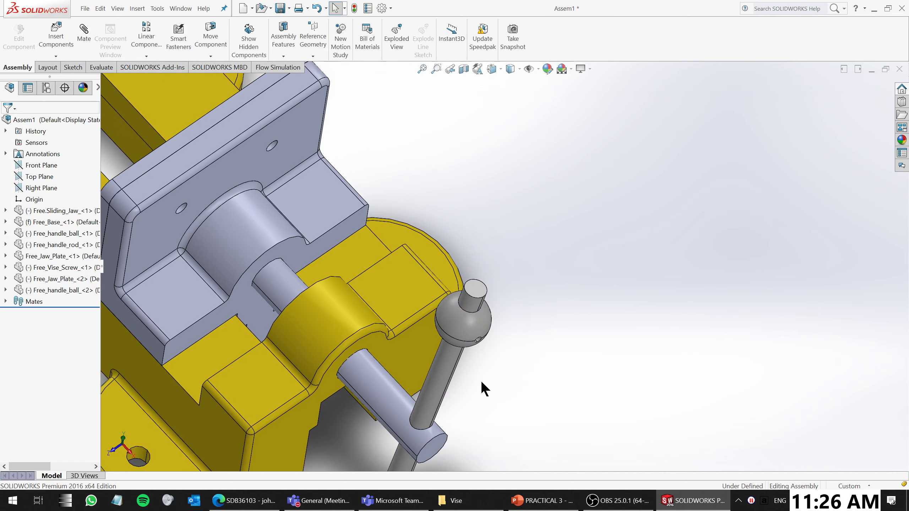
pyautogui.click(84, 33)
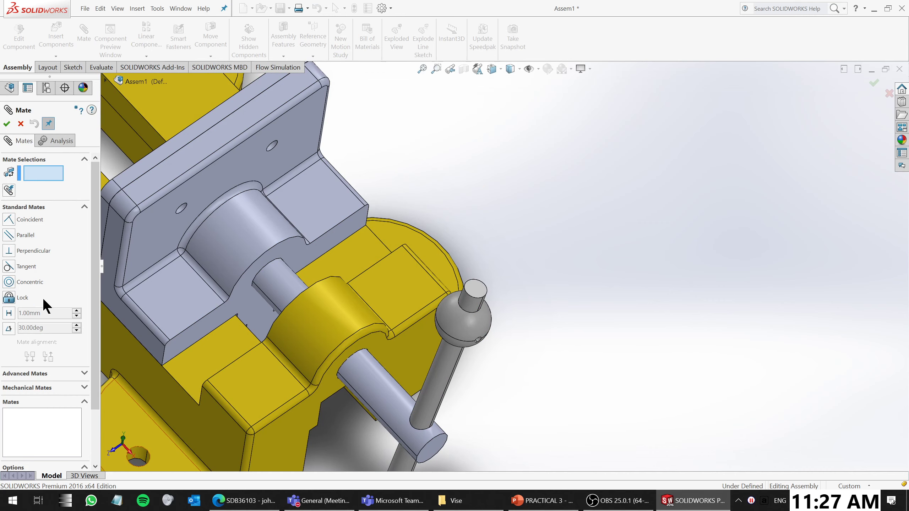
pyautogui.click(8, 220)
pyautogui.scroll(-4, 484, 313)
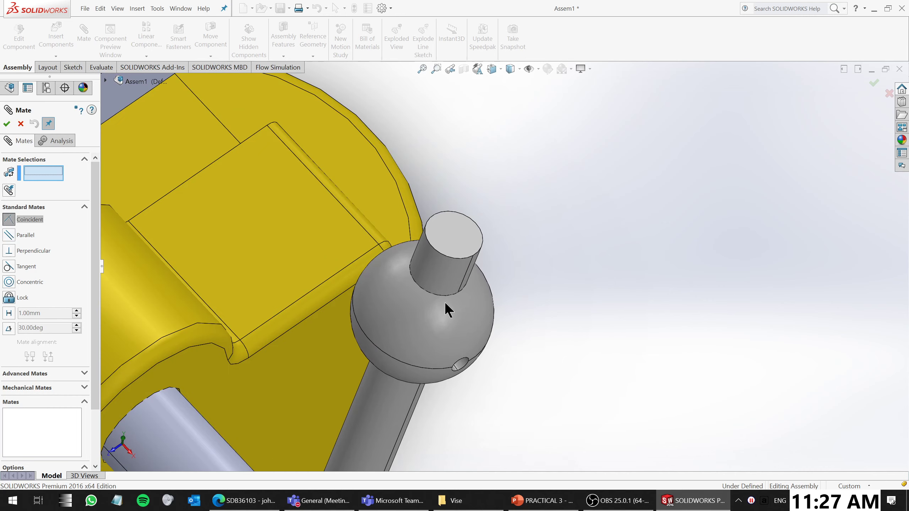
pyautogui.click(443, 296)
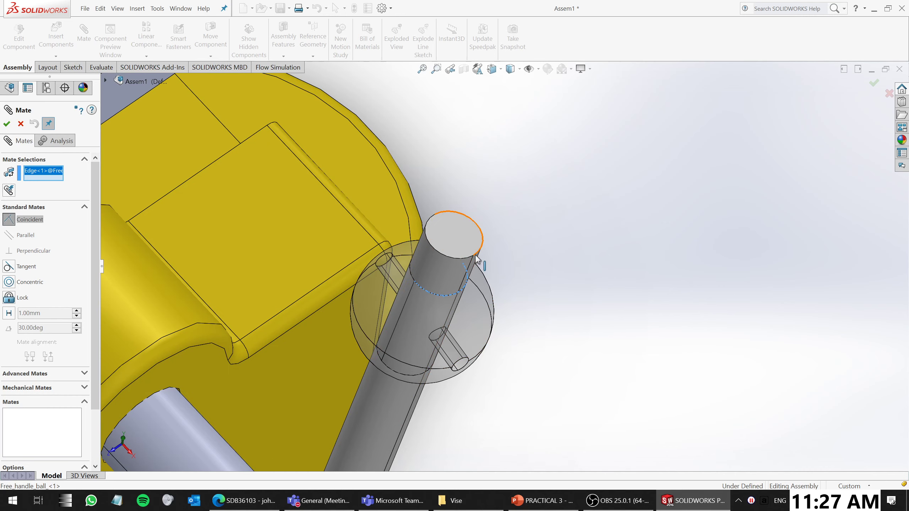
pyautogui.click(478, 258)
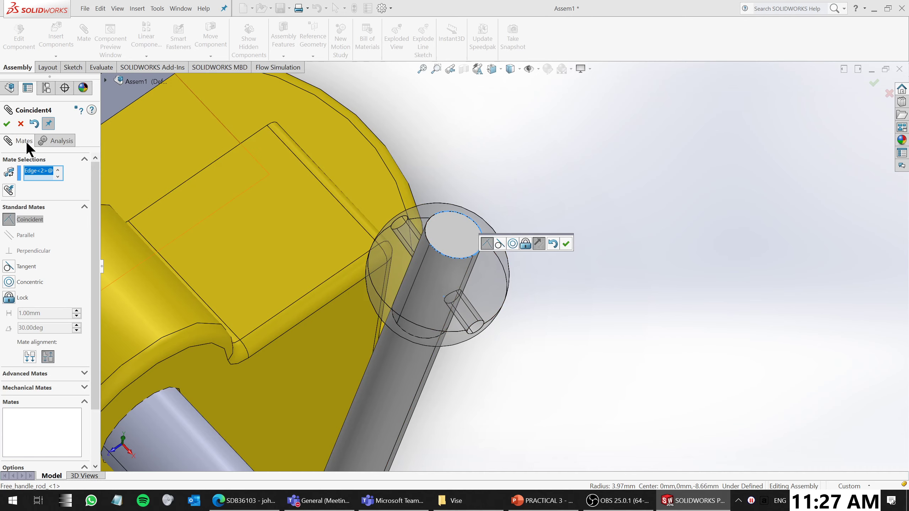
pyautogui.click(9, 127)
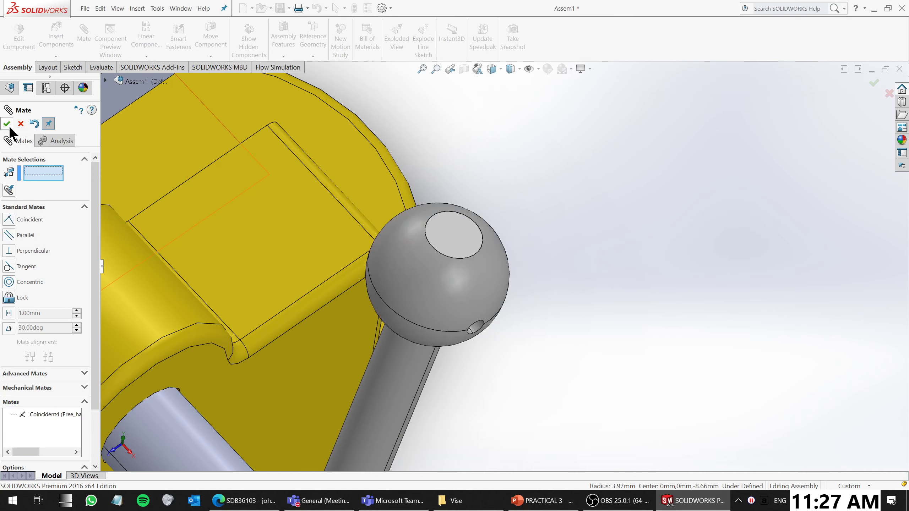
# Add a coincident mate between the second handle ball's outer hole edge and the circular edge at the rod's lower end
pyautogui.scroll(8, 721, 343)
pyautogui.moveTo(531, 343); pyautogui.dragTo(558, 205, button='middle')
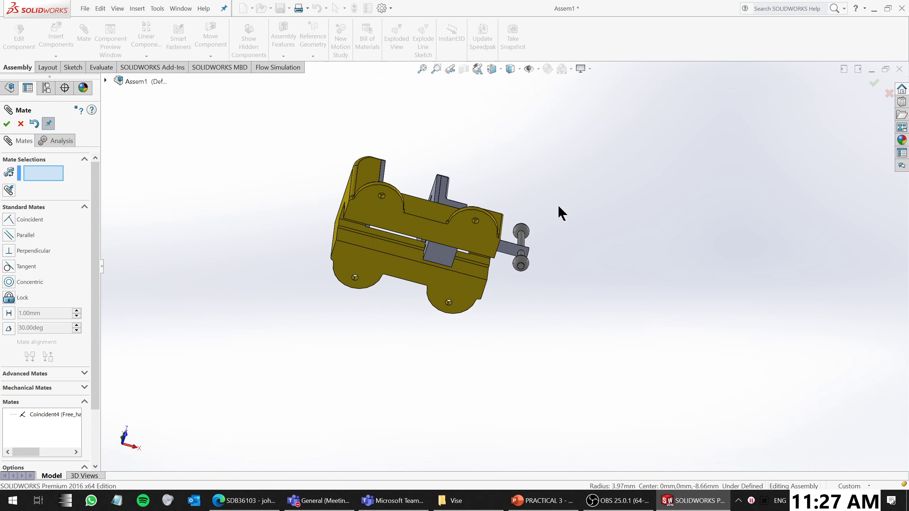
pyautogui.scroll(-2, 528, 269)
pyautogui.moveTo(512, 285); pyautogui.dragTo(396, 280, button='middle')
pyautogui.scroll(-8, 396, 281)
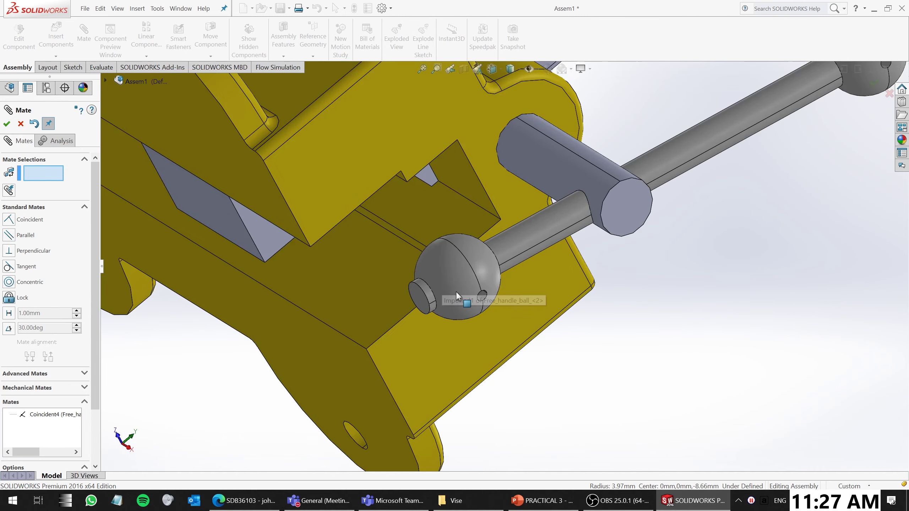
pyautogui.click(429, 293)
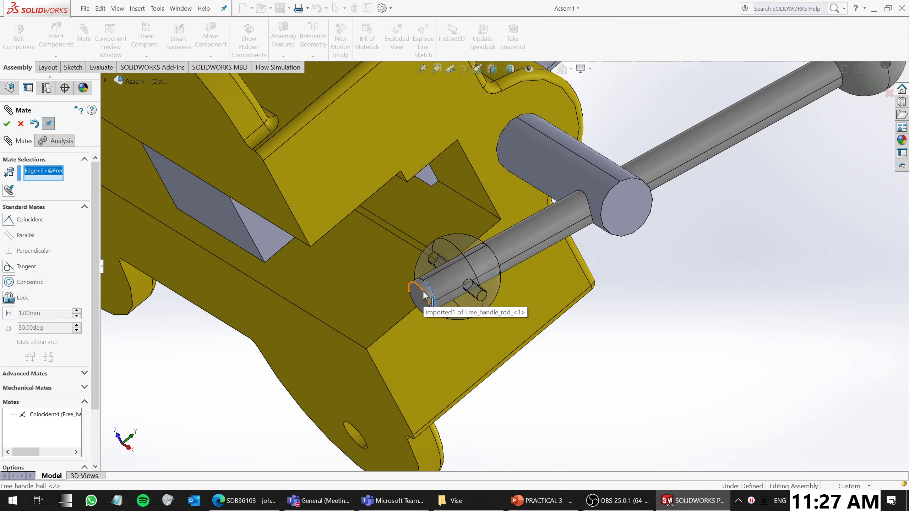
pyautogui.click(431, 298)
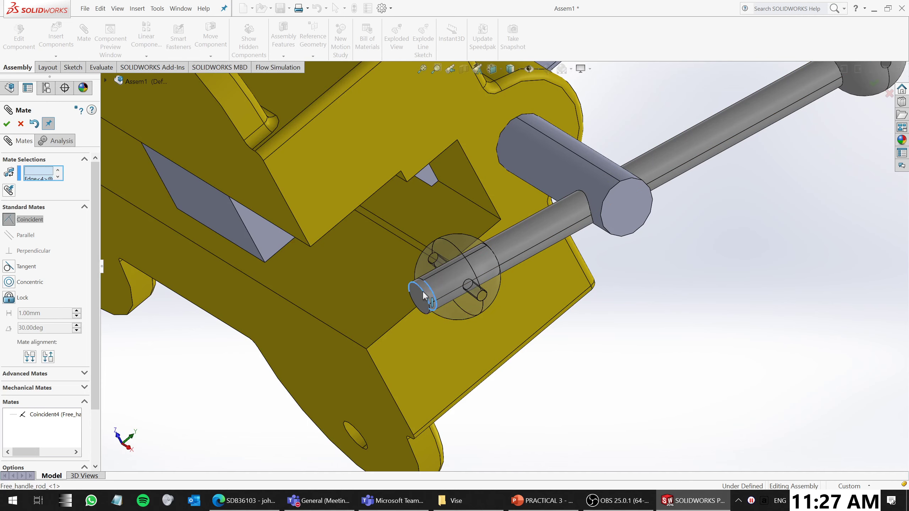
pyautogui.click(6, 124)
# Leave mating, pull the handle and vise screw outward with the sliding jaw, and swing the handle to a slanted position
pyautogui.scroll(8, 612, 308)
pyautogui.moveTo(630, 194); pyautogui.dragTo(350, 265, button='middle')
pyautogui.scroll(5, 358, 268)
pyautogui.scroll(-3, 555, 139)
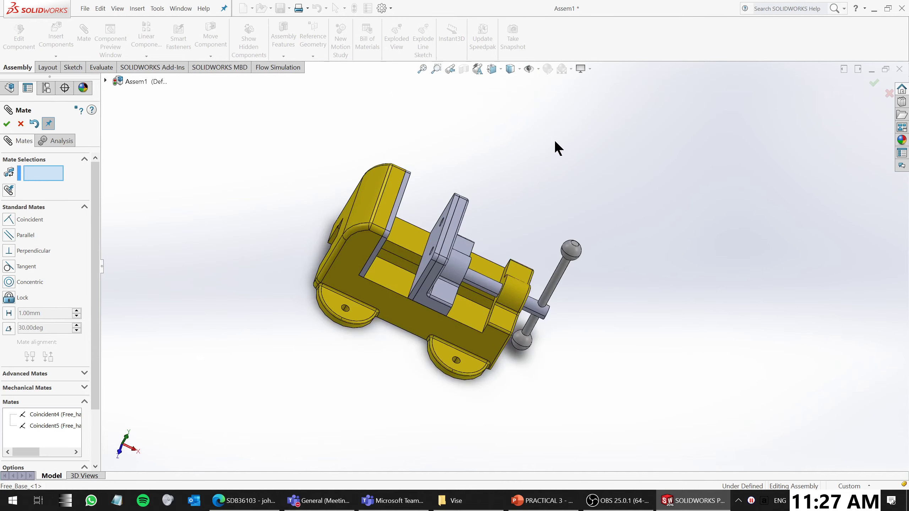
pyautogui.moveTo(558, 305); pyautogui.dragTo(452, 297, button='middle')
pyautogui.scroll(-3, 451, 297)
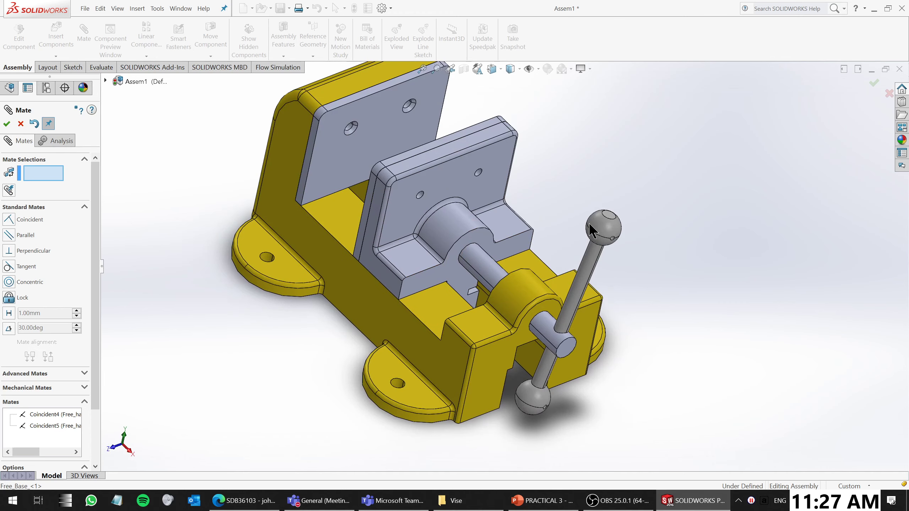
pyautogui.moveTo(605, 225); pyautogui.dragTo(565, 286)
pyautogui.press('Escape')
pyautogui.moveTo(550, 445); pyautogui.dragTo(591, 419)
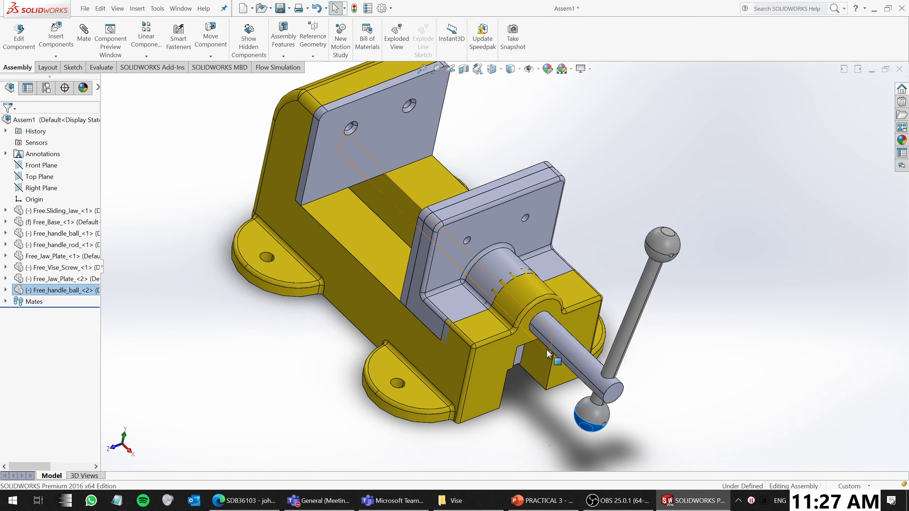
pyautogui.moveTo(556, 340); pyautogui.dragTo(632, 320)
pyautogui.scroll(1, 587, 351)
pyautogui.press('Escape')
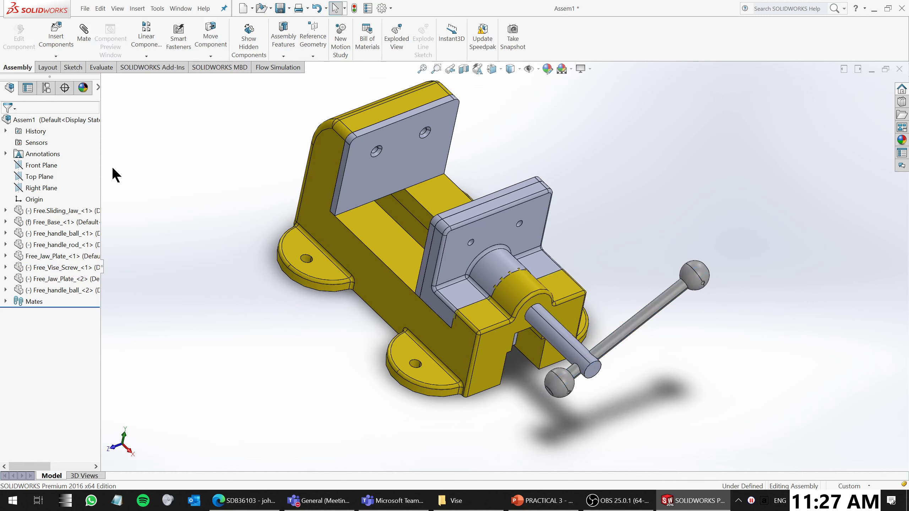
# Add a lock mate between the handle rod and the vise screw
pyautogui.click(83, 34)
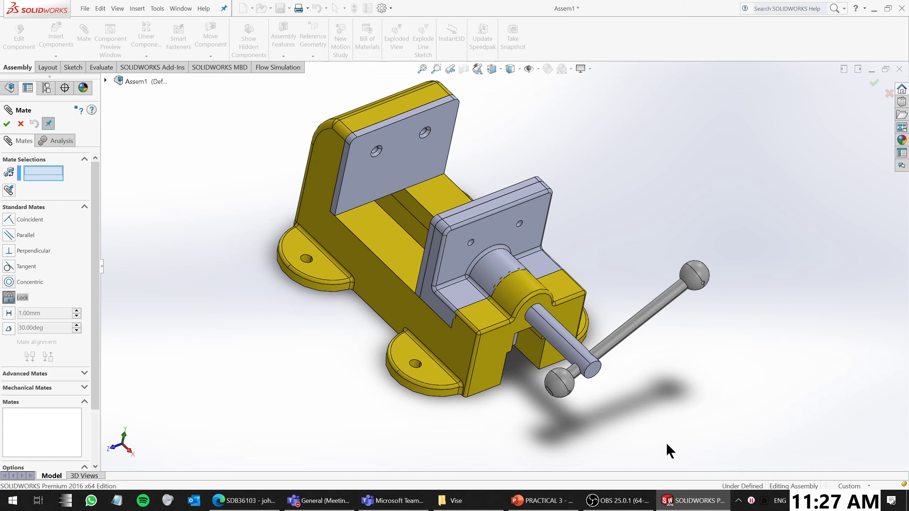
pyautogui.click(582, 373)
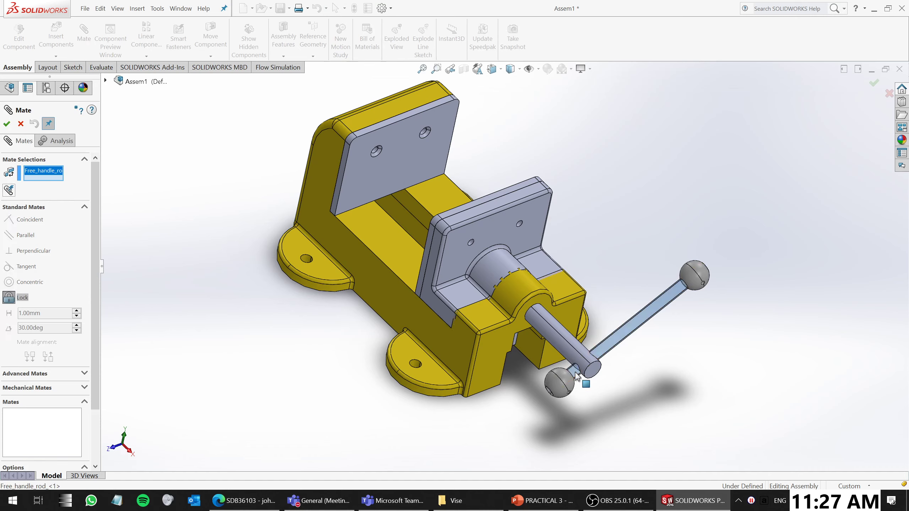
pyautogui.click(573, 354)
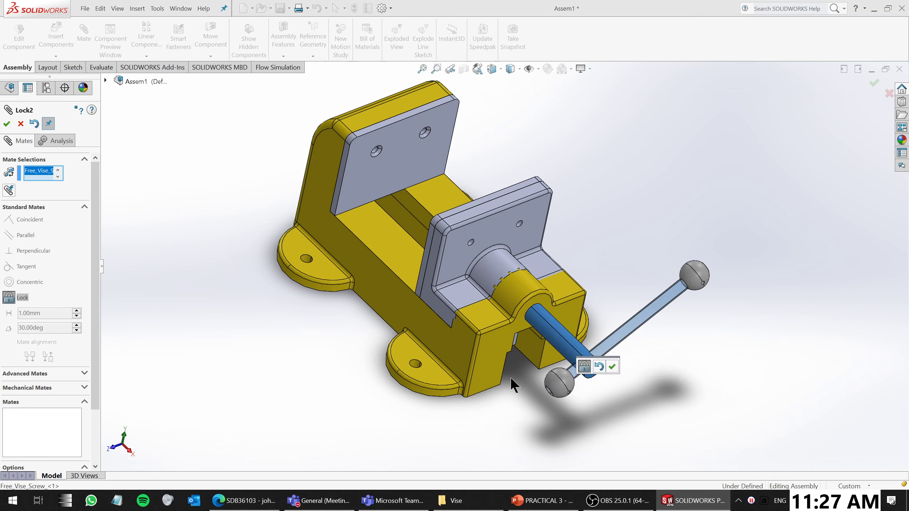
pyautogui.click(7, 124)
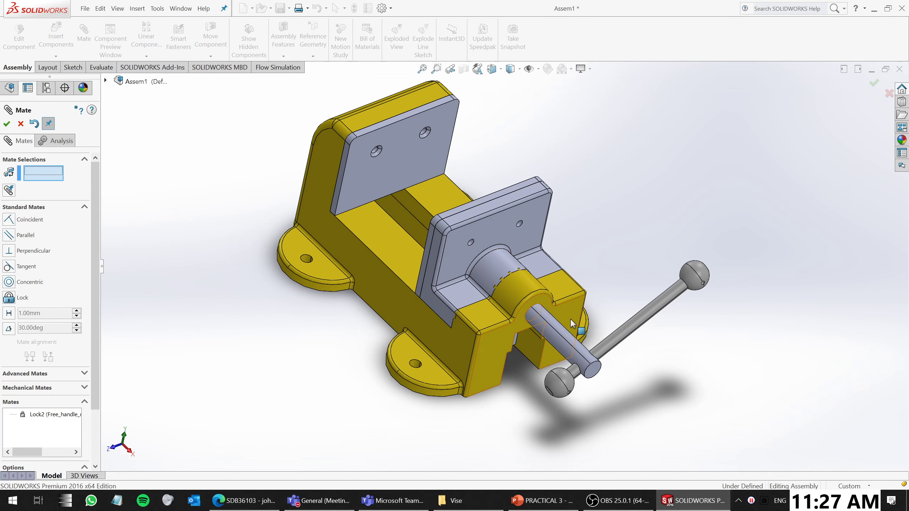
# Move the vise screw and handle slightly inward so the sliding jaw shifts toward the fixed jaw
pyautogui.moveTo(551, 331)
pyautogui.mouseDown()
pyautogui.moveTo(557, 321)
pyautogui.moveTo(540, 333)
pyautogui.moveTo(546, 316)
pyautogui.mouseUp()
pyautogui.moveTo(613, 305); pyautogui.dragTo(514, 320)
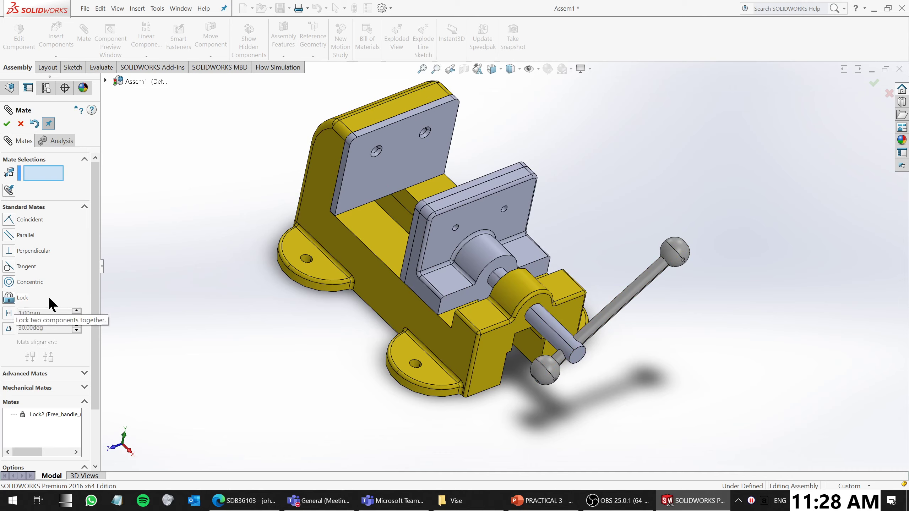
pyautogui.moveTo(563, 369); pyautogui.dragTo(592, 443, button='middle')
pyautogui.scroll(-1, 401, 348)
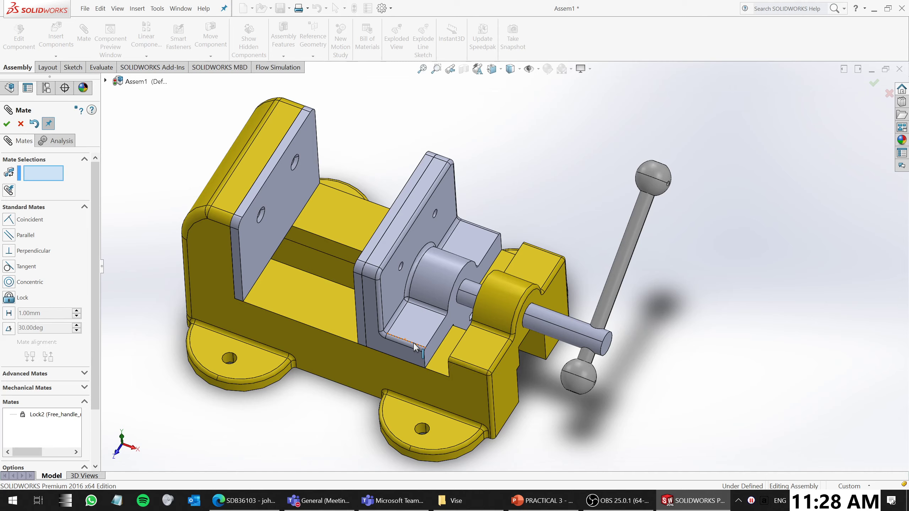
# Switch to the Microsoft Teams meeting, dismiss the recording notice and look through the participant list
pyautogui.click(319, 501)
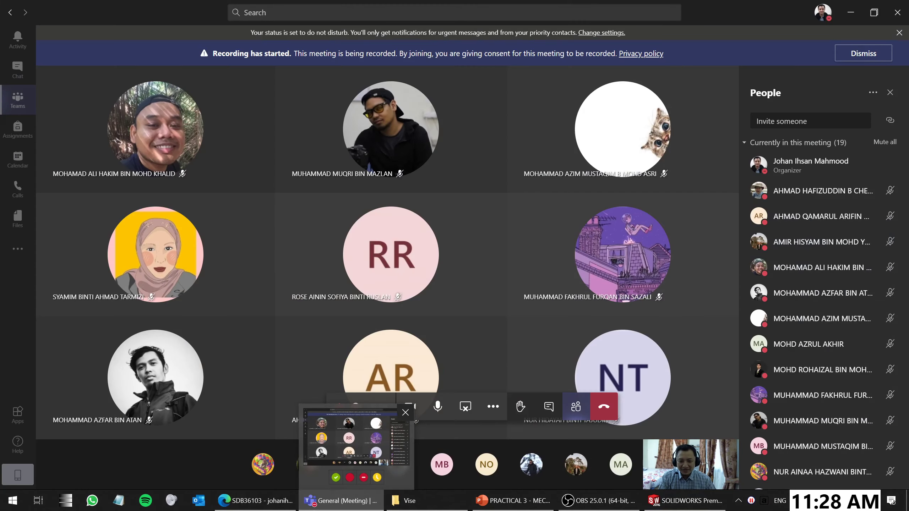
pyautogui.click(864, 54)
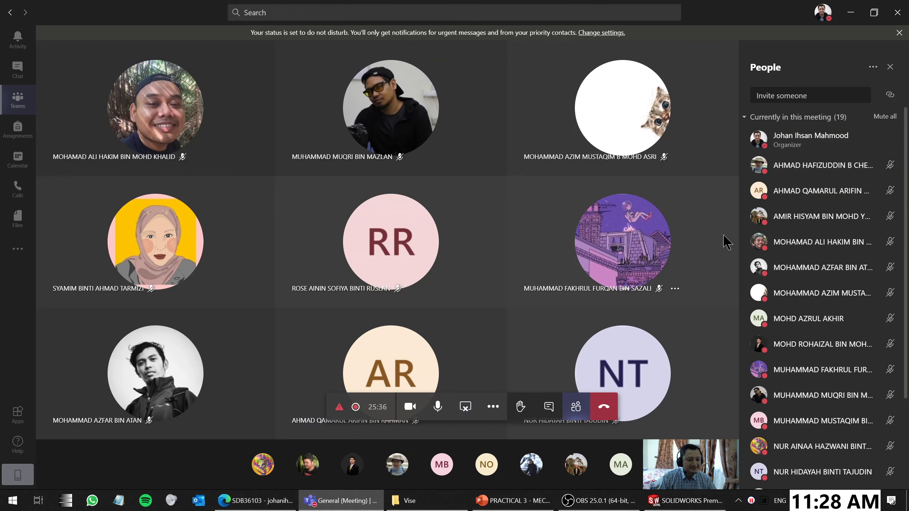
pyautogui.scroll(-5, 816, 296)
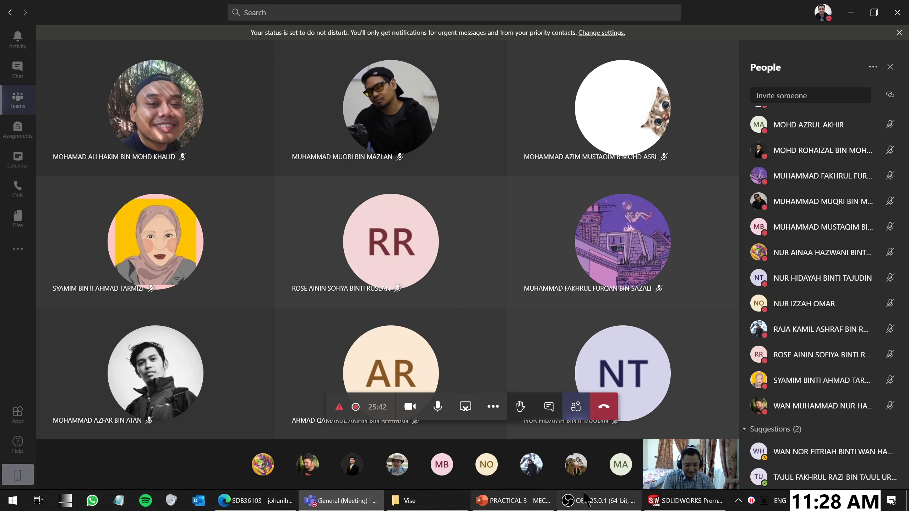
pyautogui.click(666, 506)
pyautogui.click(667, 505)
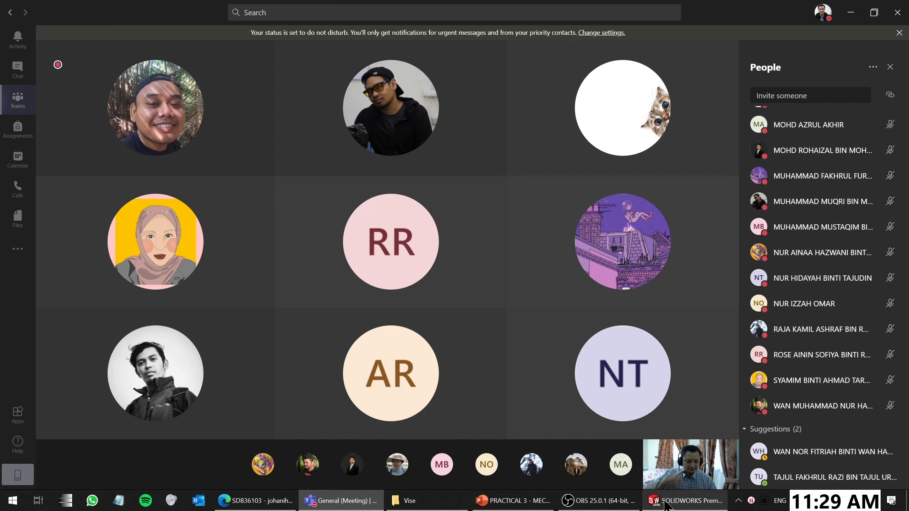
pyautogui.moveTo(675, 473)
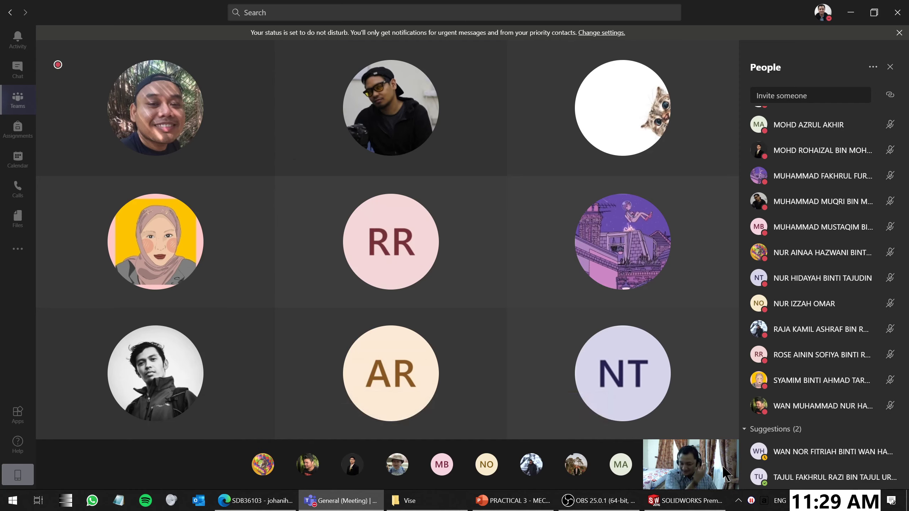
pyautogui.moveTo(727, 474)
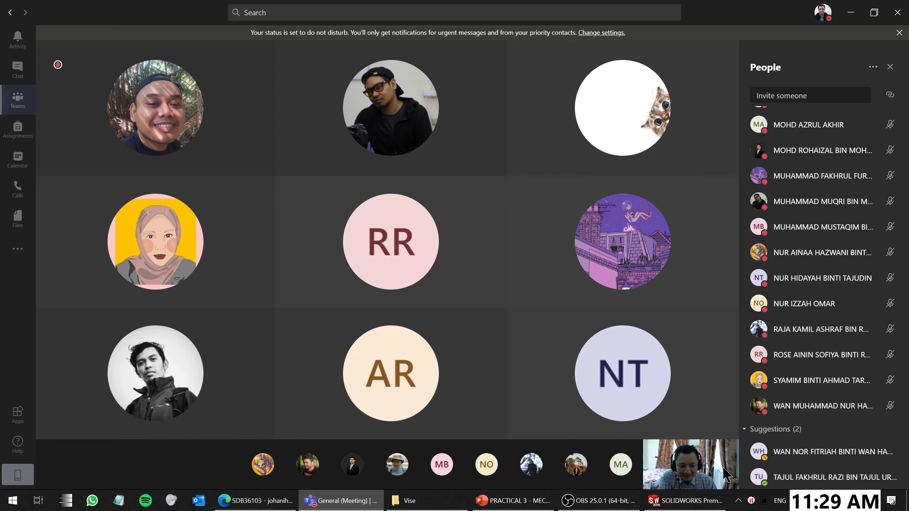
pyautogui.moveTo(703, 493)
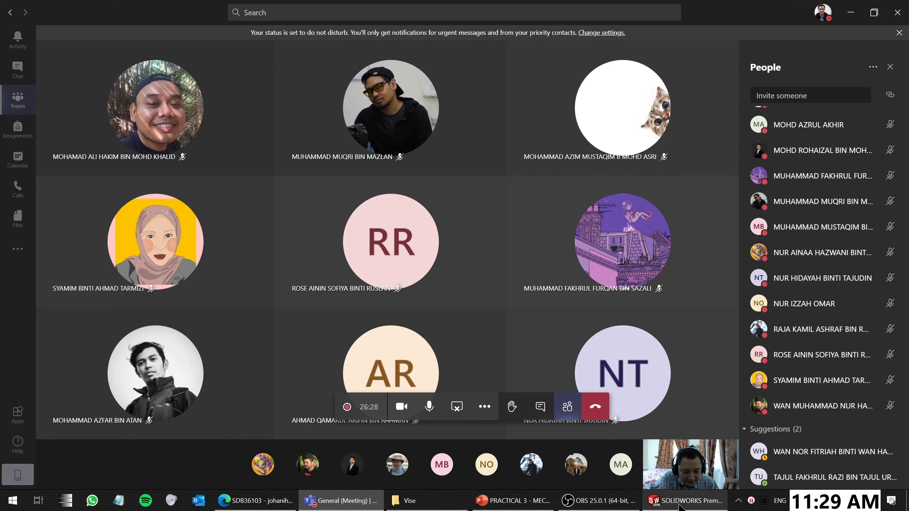
pyautogui.moveTo(679, 508)
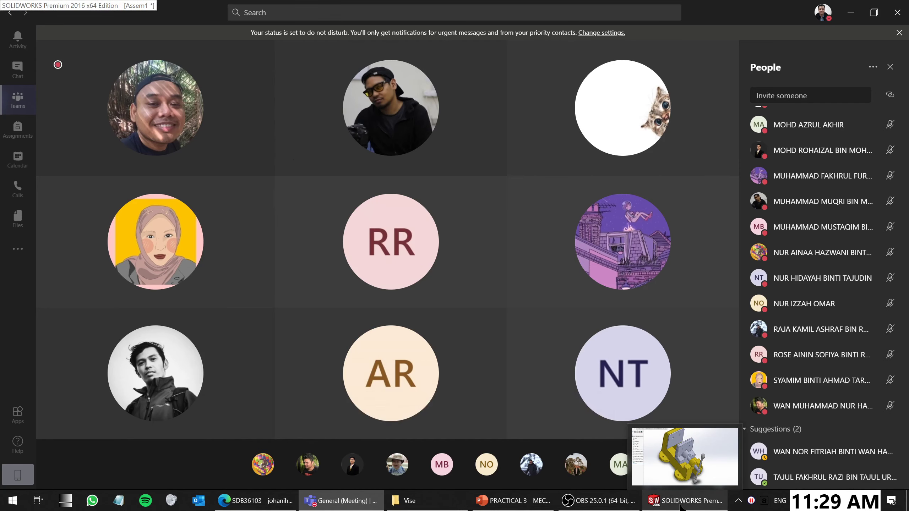
pyautogui.click(241, 502)
pyautogui.click(240, 502)
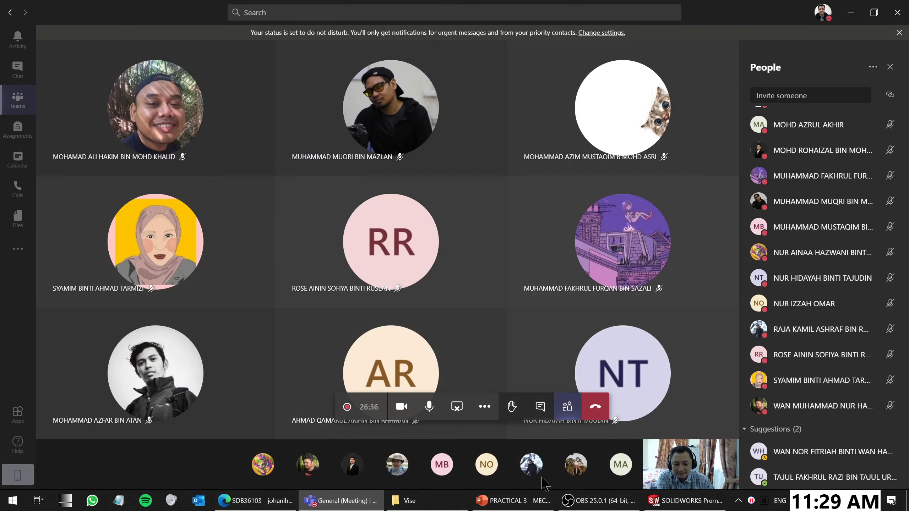
# Switch back to SOLIDWORKS, leave mating and examine the assembled vise from the front side
pyautogui.click(683, 500)
pyautogui.moveTo(514, 297); pyautogui.dragTo(482, 204, button='middle')
pyautogui.scroll(2, 533, 342)
pyautogui.scroll(-1, 543, 346)
pyautogui.scroll(-2, 482, 167)
pyautogui.scroll(1, 487, 304)
pyautogui.scroll(-1, 485, 366)
pyautogui.scroll(1, 569, 367)
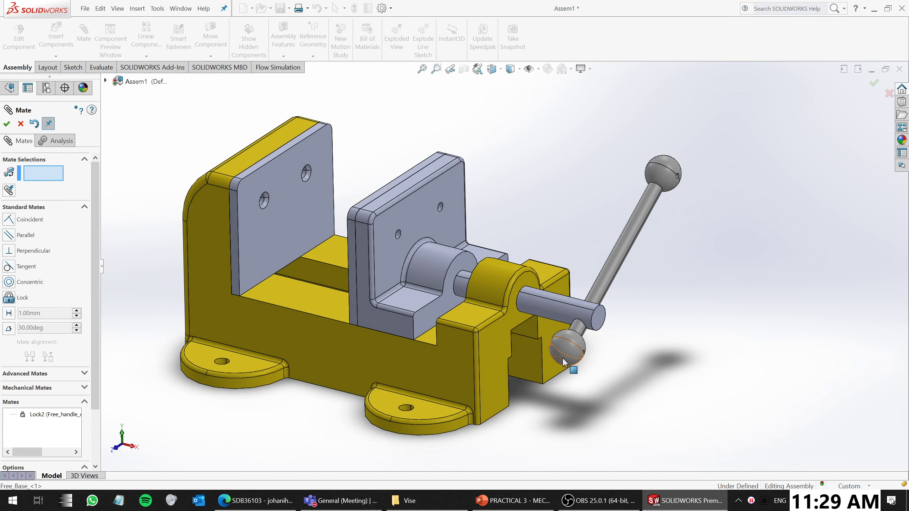
pyautogui.scroll(-1, 418, 342)
pyautogui.press('Escape')
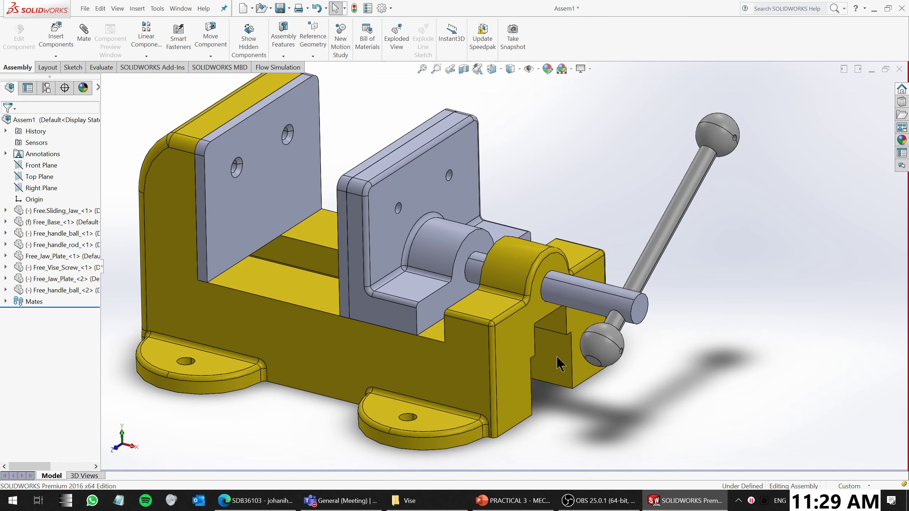
pyautogui.scroll(1, 516, 340)
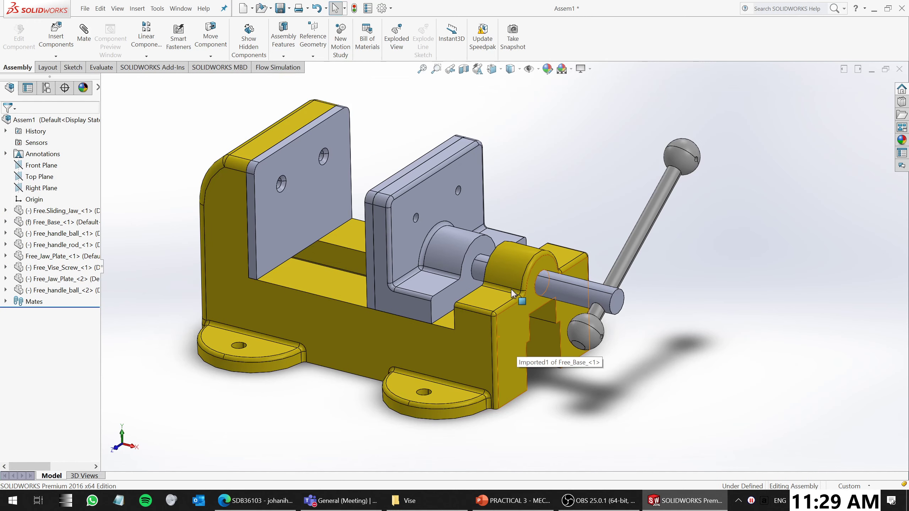
pyautogui.scroll(-1, 560, 158)
pyautogui.scroll(1, 566, 151)
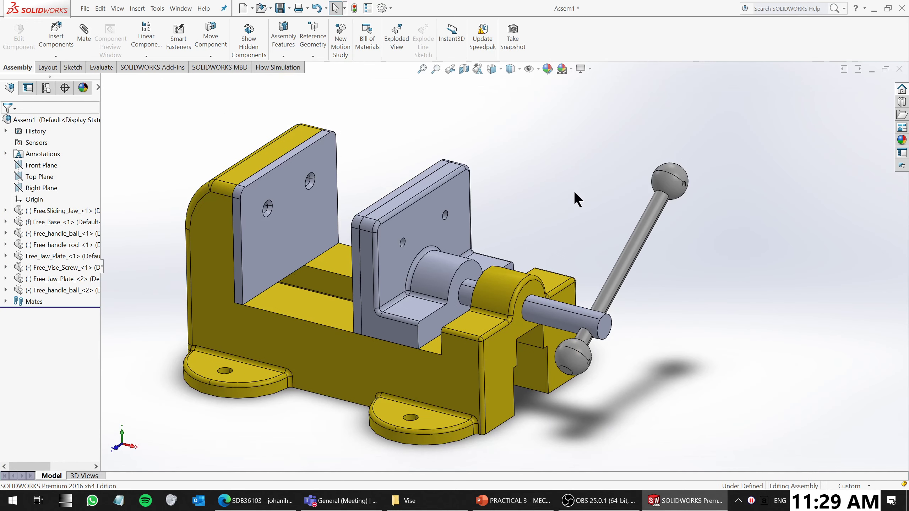
# Switch to the Practical 3 presentation in PowerPoint with the Exercise 7 vise grip assembly slide
pyautogui.click(542, 492)
pyautogui.click(416, 16)
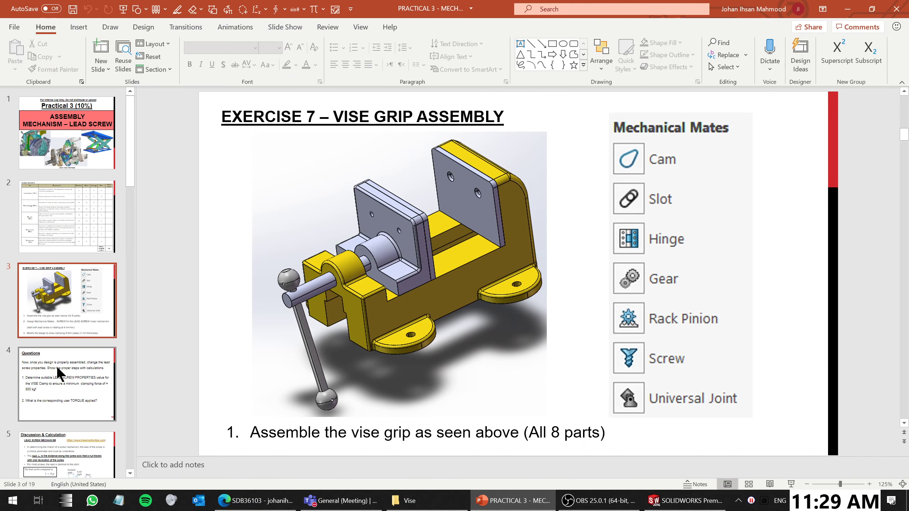
# Read the Exercise 7 tasks on the slide and highlight the instruction "lead screw is rotating at 4 mm/rev"
pyautogui.click(62, 322)
pyautogui.keyDown('ctrl'); pyautogui.scroll(-3, 888, 291); pyautogui.keyUp('ctrl')
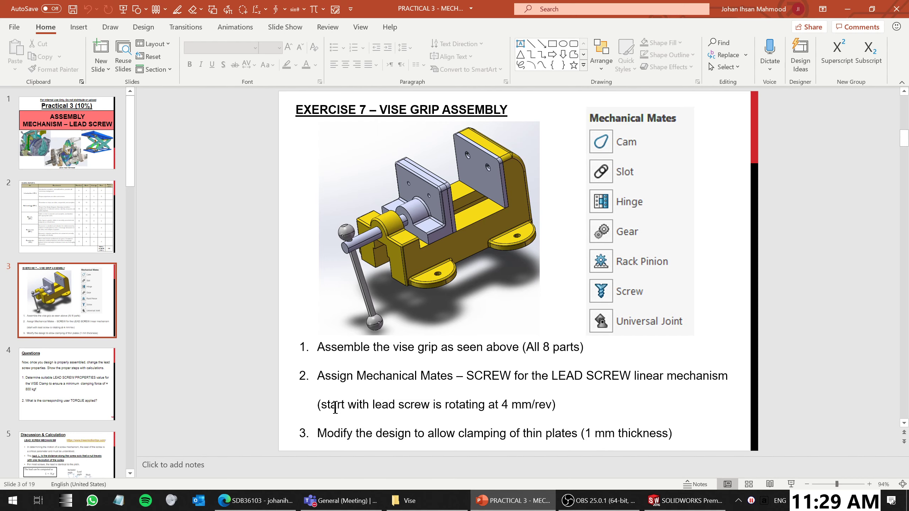
pyautogui.moveTo(372, 404); pyautogui.dragTo(550, 406)
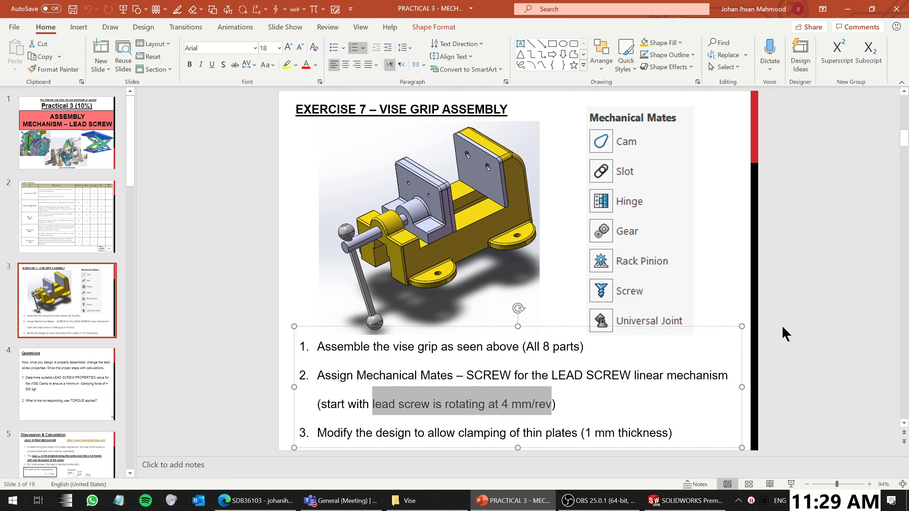
# Switch to SOLIDWORKS and nudge the sliding jaw slightly toward the fixed jaw
pyautogui.click(684, 501)
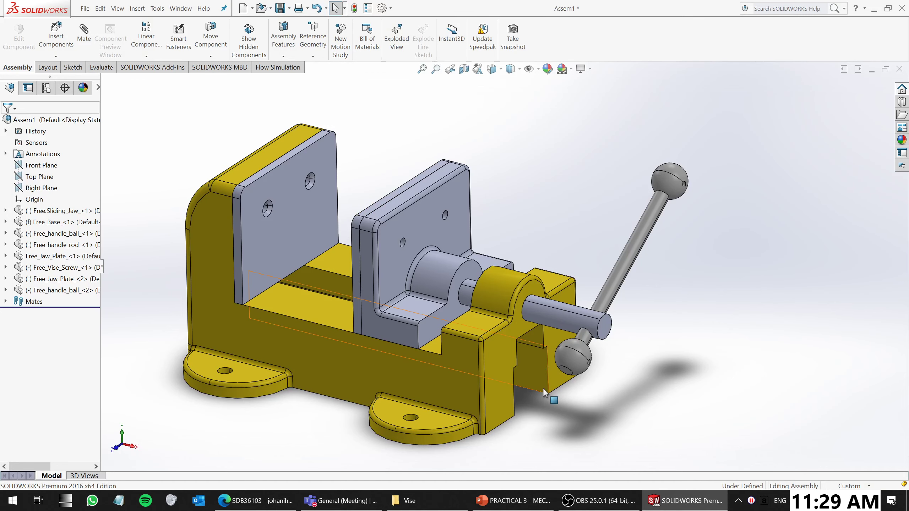
pyautogui.moveTo(543, 388); pyautogui.dragTo(559, 343, button='middle')
pyautogui.click(435, 320)
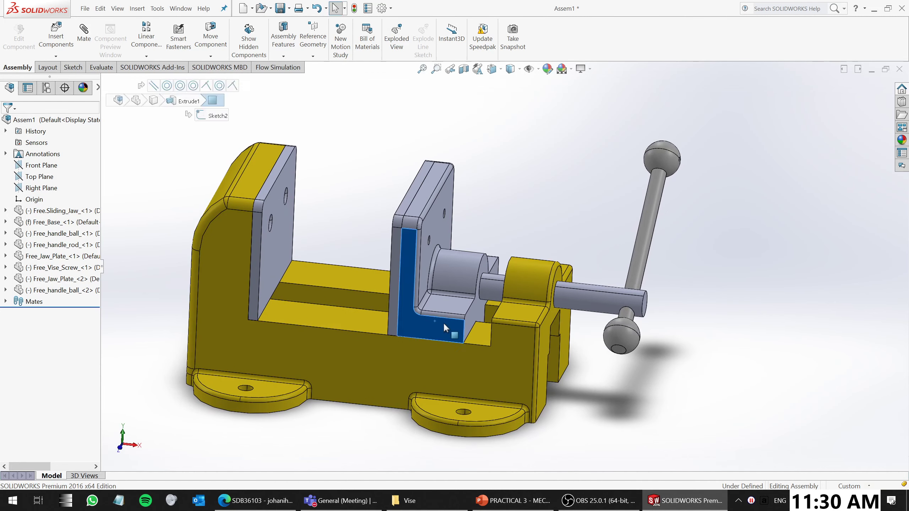
pyautogui.moveTo(443, 323); pyautogui.dragTo(464, 325, button='middle')
pyautogui.moveTo(464, 325); pyautogui.dragTo(442, 329)
pyautogui.moveTo(458, 331)
pyautogui.mouseDown()
pyautogui.moveTo(472, 333)
pyautogui.moveTo(435, 333)
pyautogui.moveTo(442, 336)
pyautogui.mouseUp()
pyautogui.press('Escape')
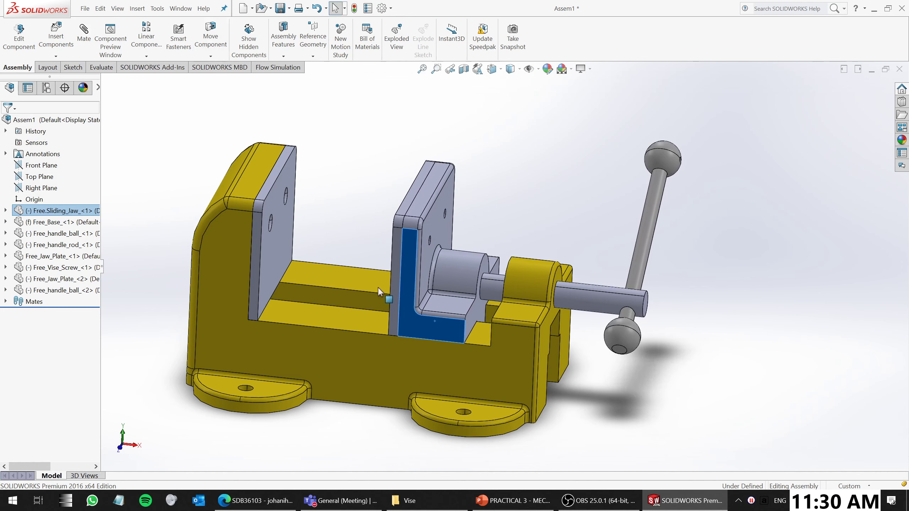
# Move the sliding jaw away from the fixed jaw using Move Component with Collision Detection between all components
pyautogui.click(210, 54)
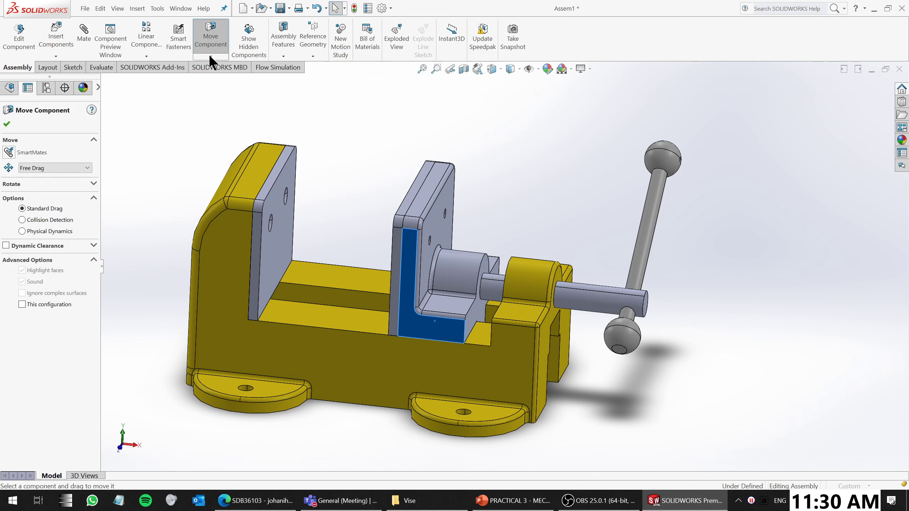
pyautogui.click(76, 169)
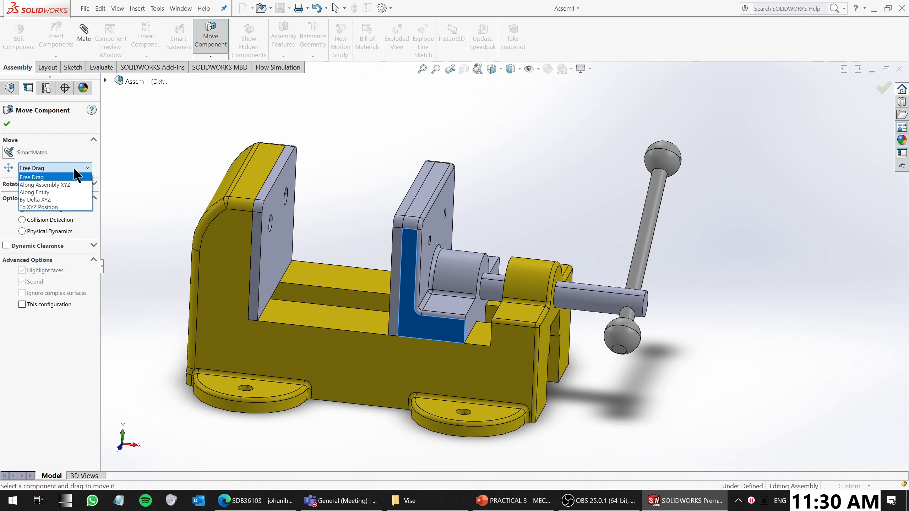
pyautogui.click(74, 168)
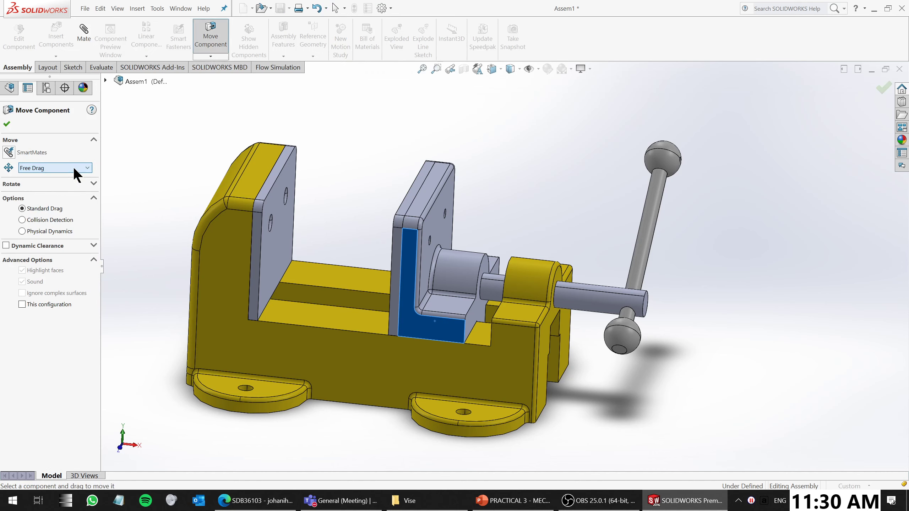
pyautogui.click(22, 219)
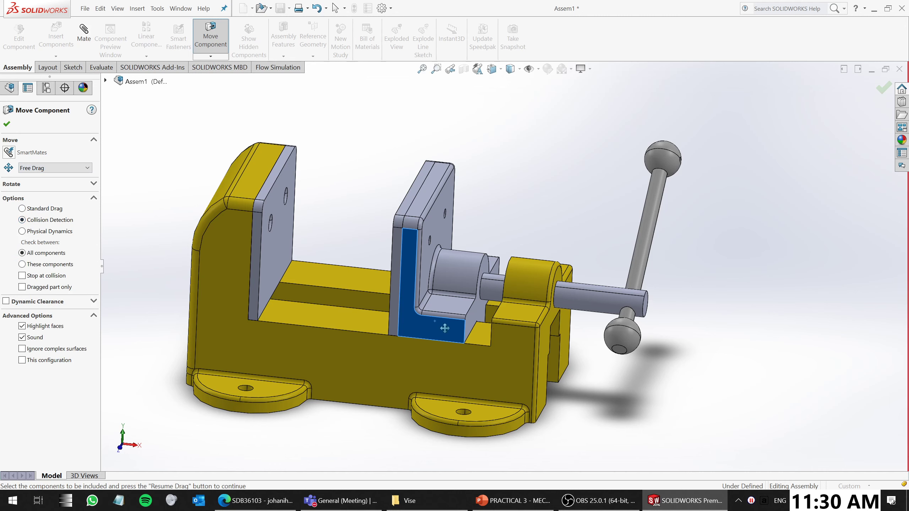
pyautogui.moveTo(445, 329)
pyautogui.mouseDown()
pyautogui.moveTo(476, 332)
pyautogui.moveTo(450, 329)
pyautogui.mouseUp()
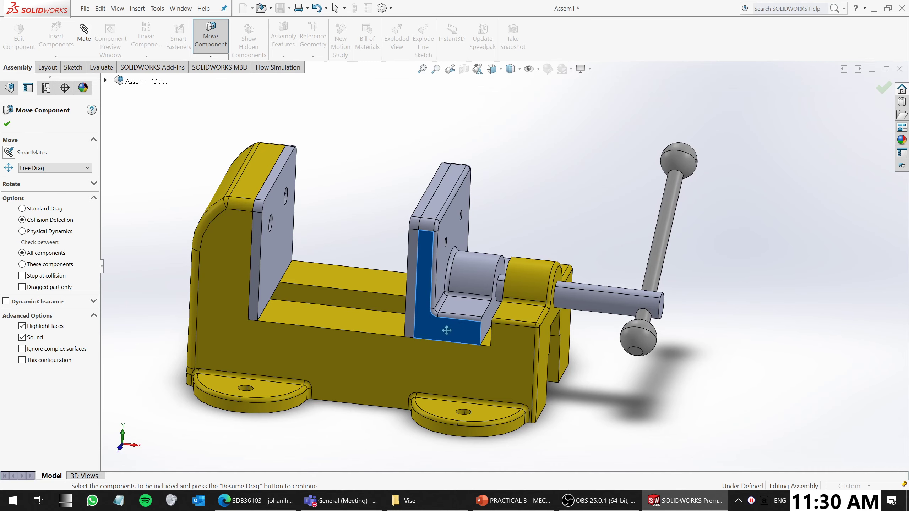
pyautogui.scroll(-5, 457, 338)
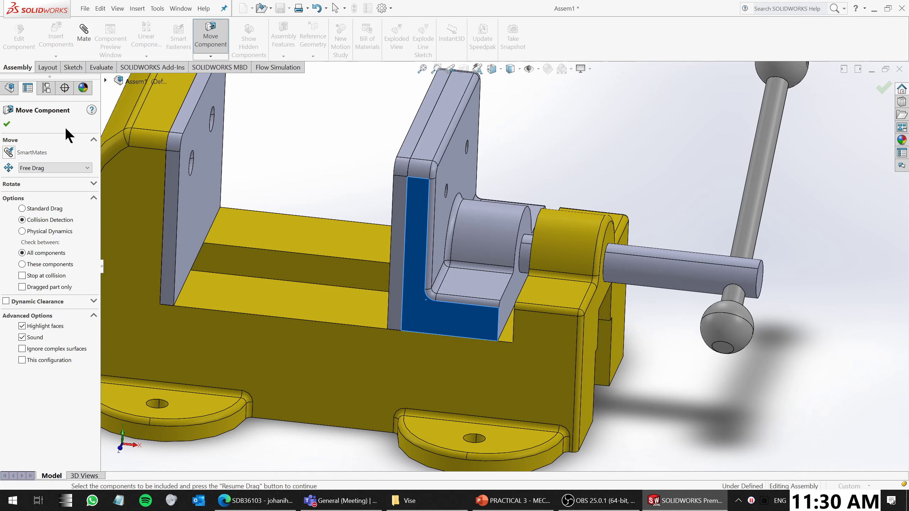
pyautogui.click(6, 125)
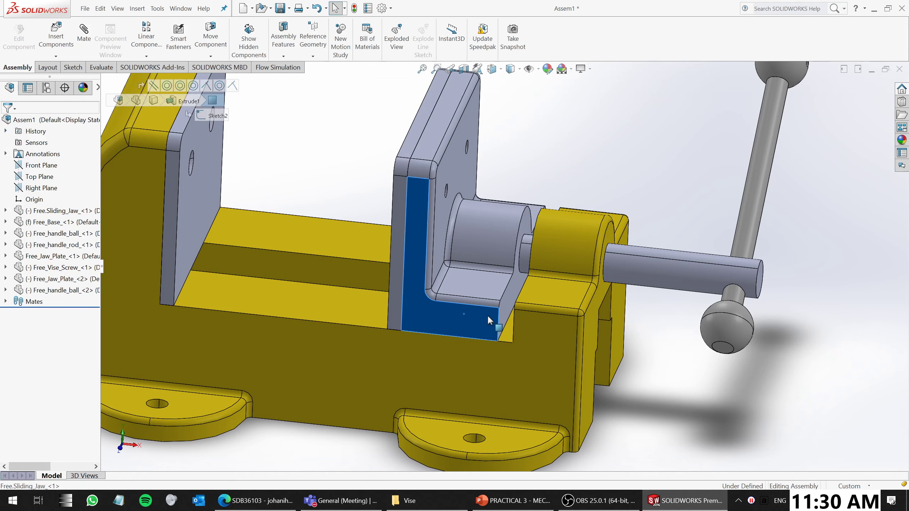
# Shift the sliding jaw slightly inward, and repeat the free drag toward the base's screw support with Collision Detection enabled
pyautogui.moveTo(488, 314)
pyautogui.mouseDown()
pyautogui.moveTo(521, 316)
pyautogui.moveTo(474, 314)
pyautogui.mouseUp()
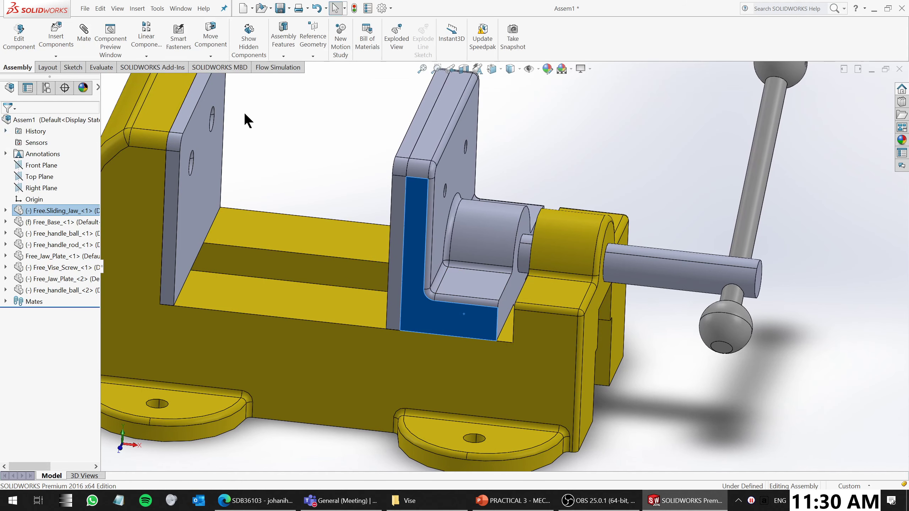
pyautogui.click(208, 30)
pyautogui.click(44, 168)
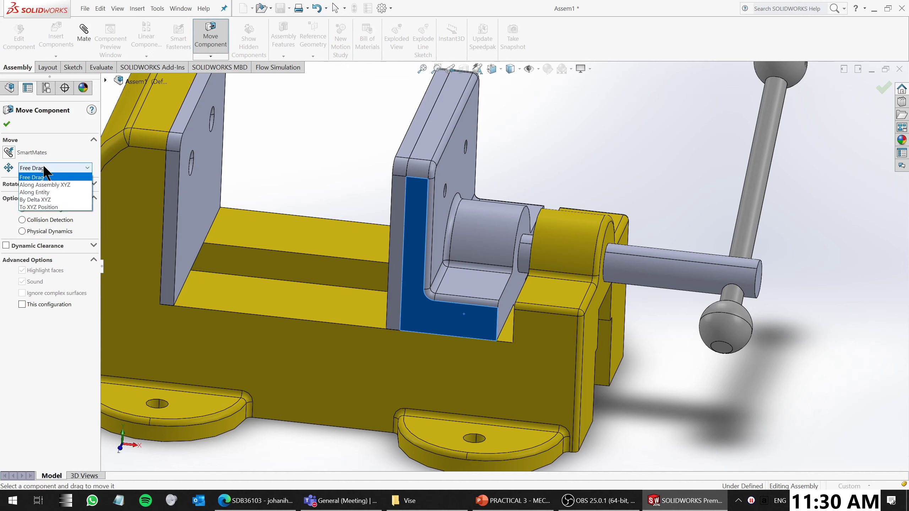
pyautogui.click(45, 173)
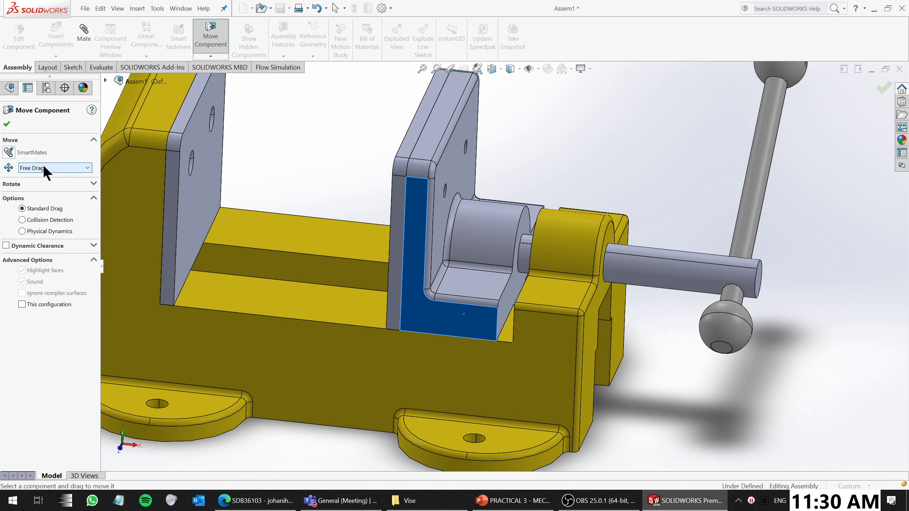
pyautogui.click(23, 220)
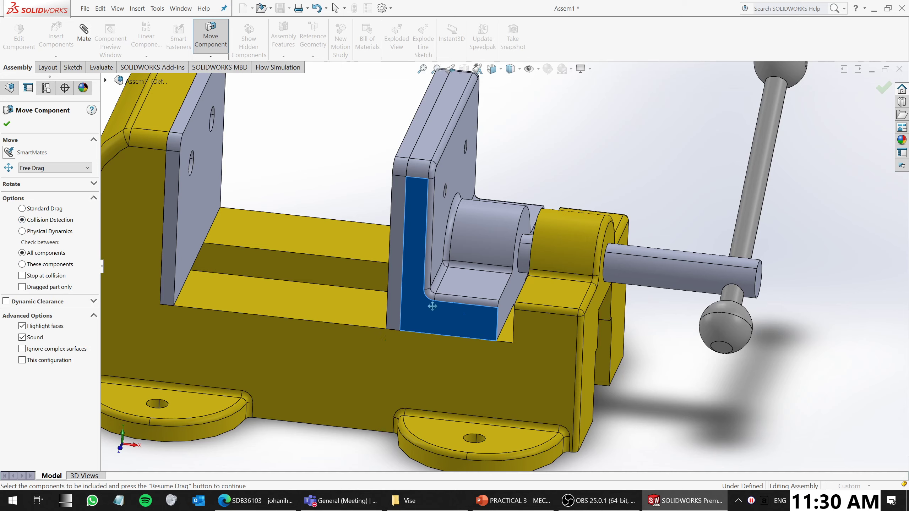
pyautogui.moveTo(433, 306)
pyautogui.mouseDown()
pyautogui.moveTo(456, 315)
pyautogui.moveTo(441, 318)
pyautogui.mouseUp()
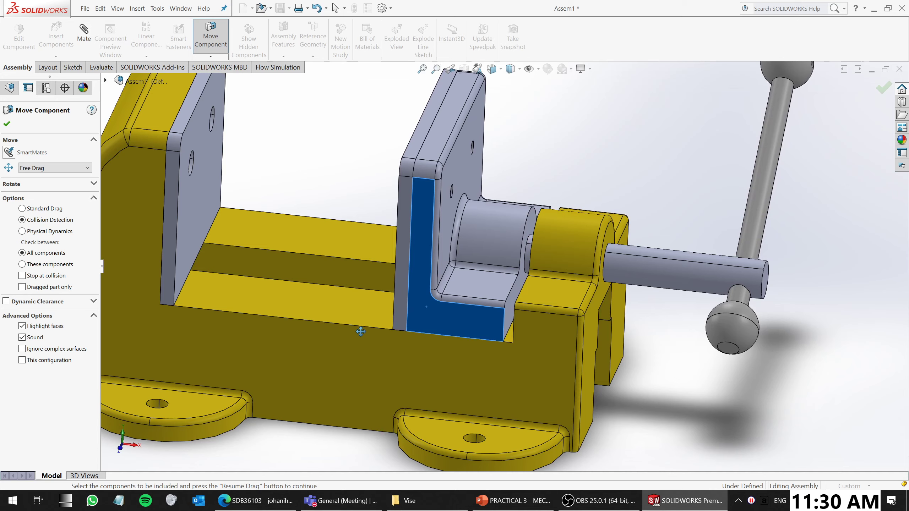
pyautogui.press('XF86AudioRaiseVolume')
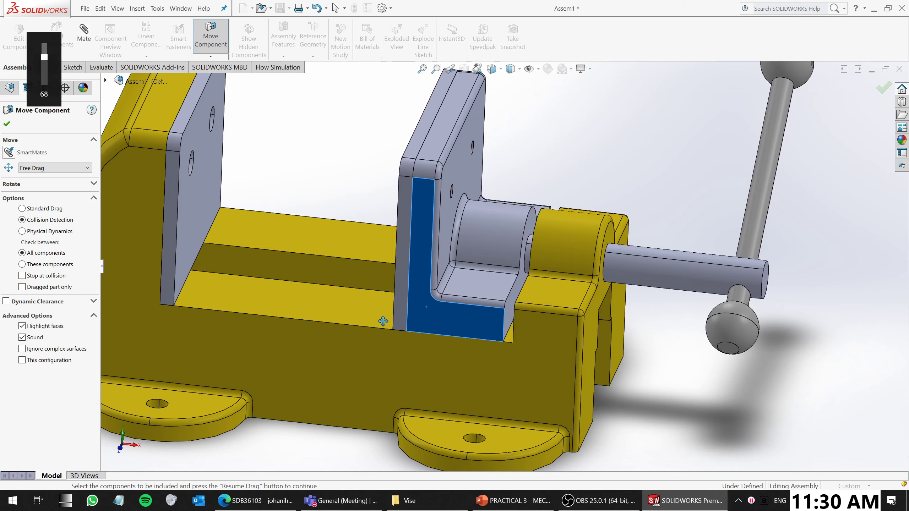
pyautogui.moveTo(435, 309)
pyautogui.mouseDown()
pyautogui.moveTo(475, 321)
pyautogui.moveTo(439, 324)
pyautogui.mouseUp()
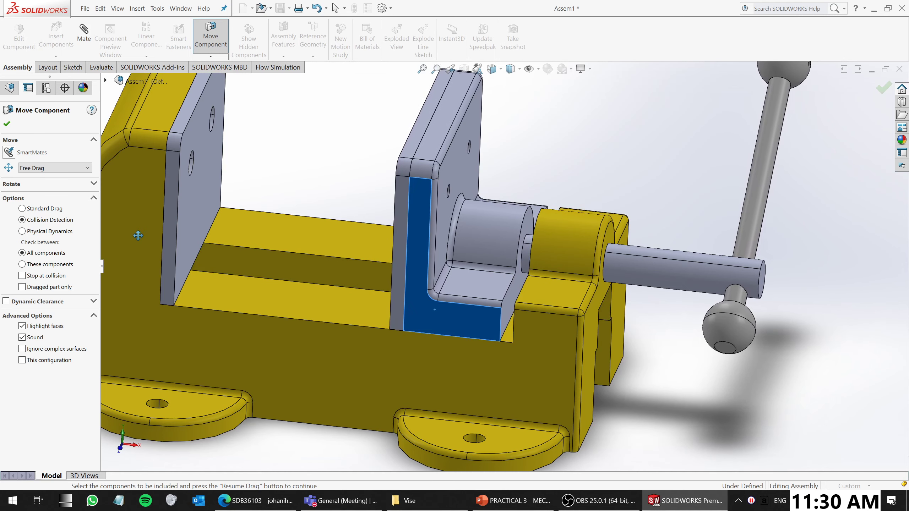
# Use Physical Dynamics between all components to push the sliding jaw up against the base's screw support, and accept the move
pyautogui.click(22, 232)
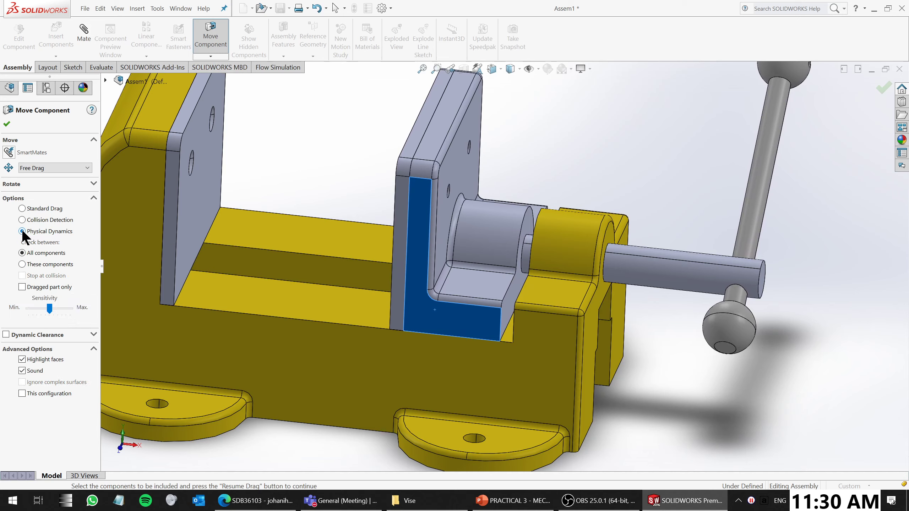
pyautogui.moveTo(433, 321); pyautogui.dragTo(474, 323)
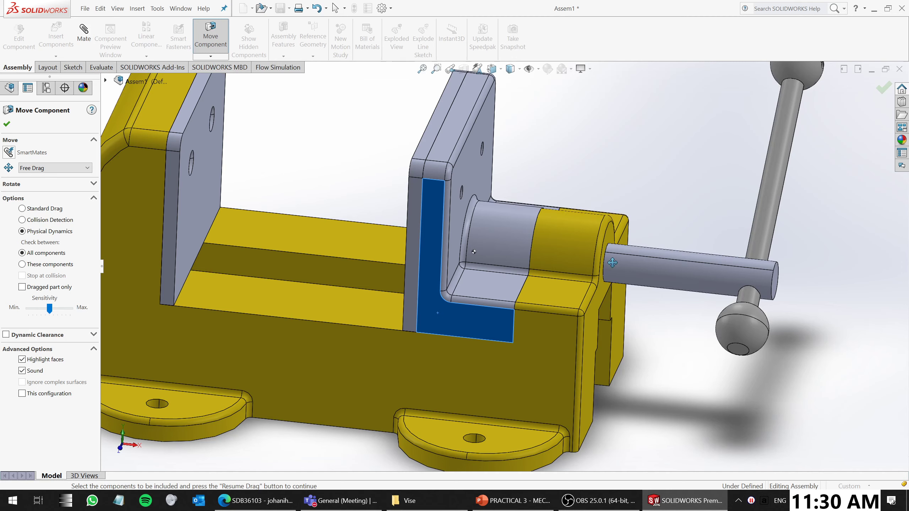
pyautogui.moveTo(484, 313); pyautogui.dragTo(529, 321)
pyautogui.scroll(2, 517, 350)
pyautogui.scroll(-4, 525, 293)
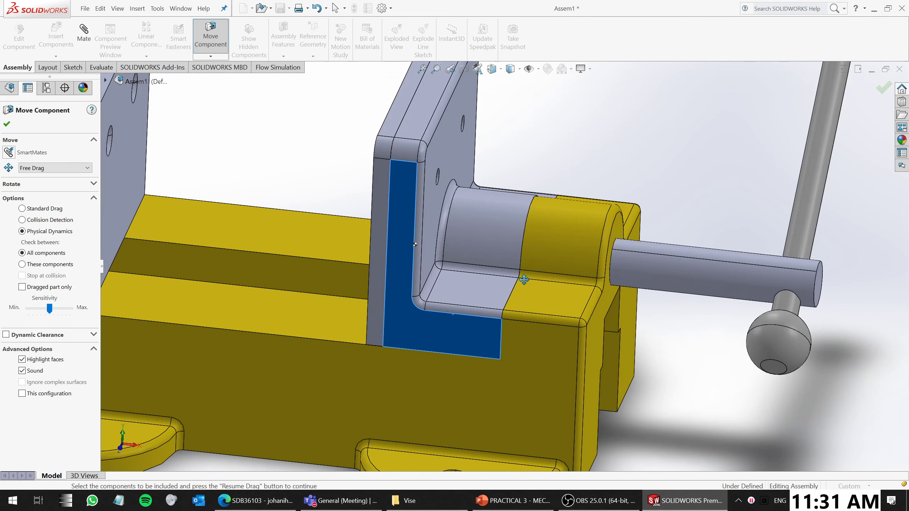
pyautogui.scroll(3, 485, 332)
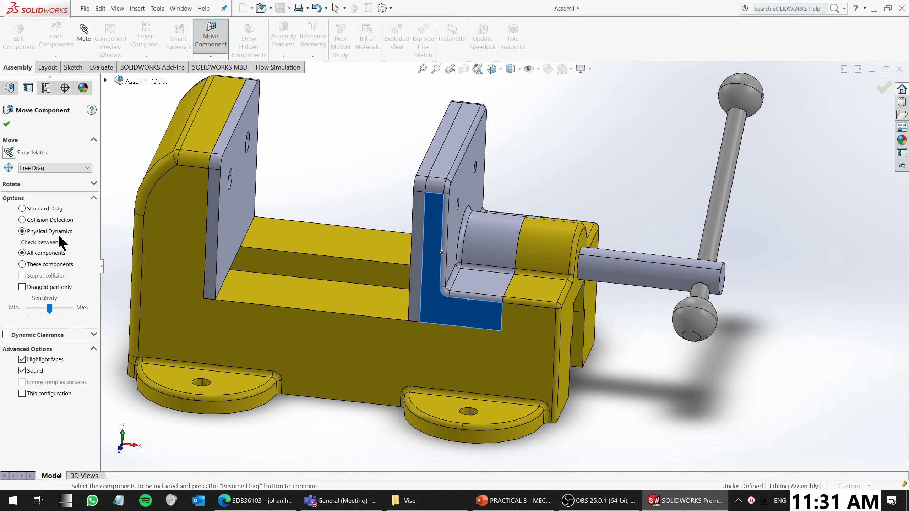
pyautogui.click(6, 124)
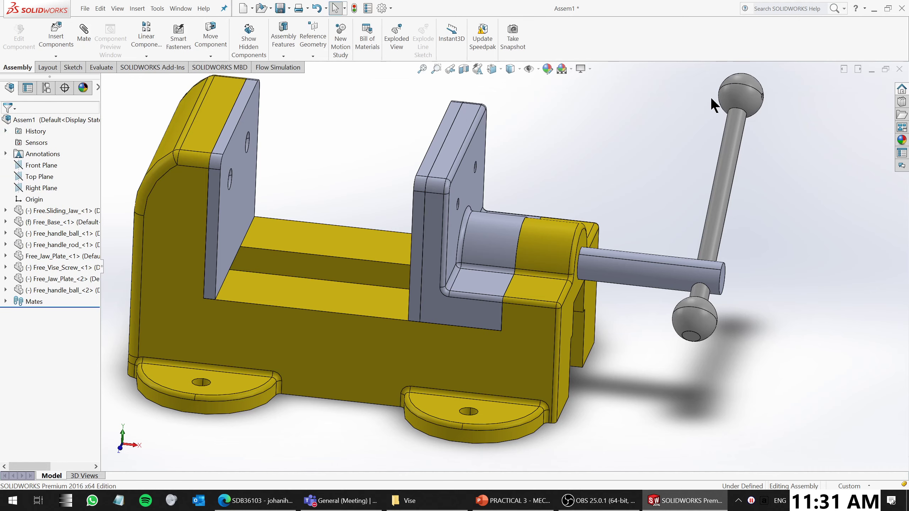
# Move the sliding jaw into the base's screw support using Move Component with Standard Drag so the parts overlap
pyautogui.scroll(3, 661, 172)
pyautogui.moveTo(590, 222); pyautogui.dragTo(582, 194, button='middle')
pyautogui.scroll(1, 582, 193)
pyautogui.scroll(-3, 485, 250)
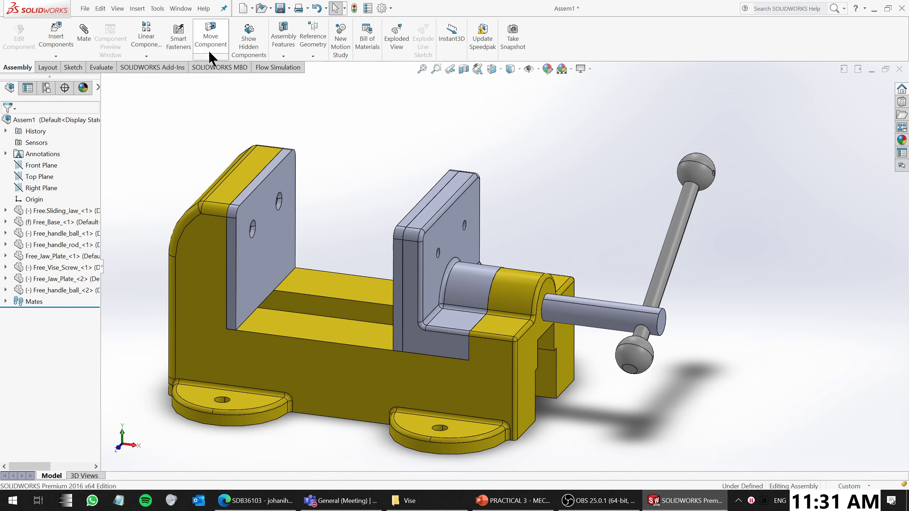
pyautogui.click(209, 39)
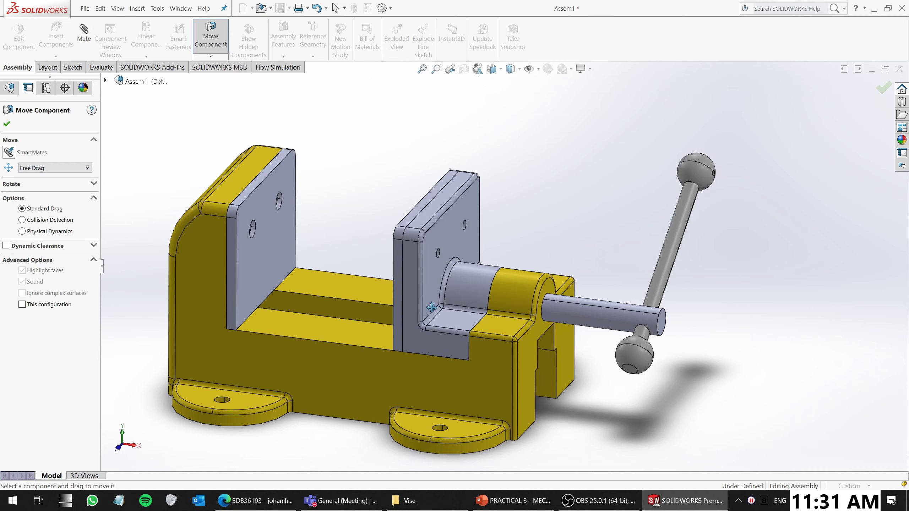
pyautogui.moveTo(431, 308)
pyautogui.mouseDown()
pyautogui.moveTo(358, 303)
pyautogui.moveTo(444, 317)
pyautogui.mouseUp()
pyautogui.scroll(-4, 516, 351)
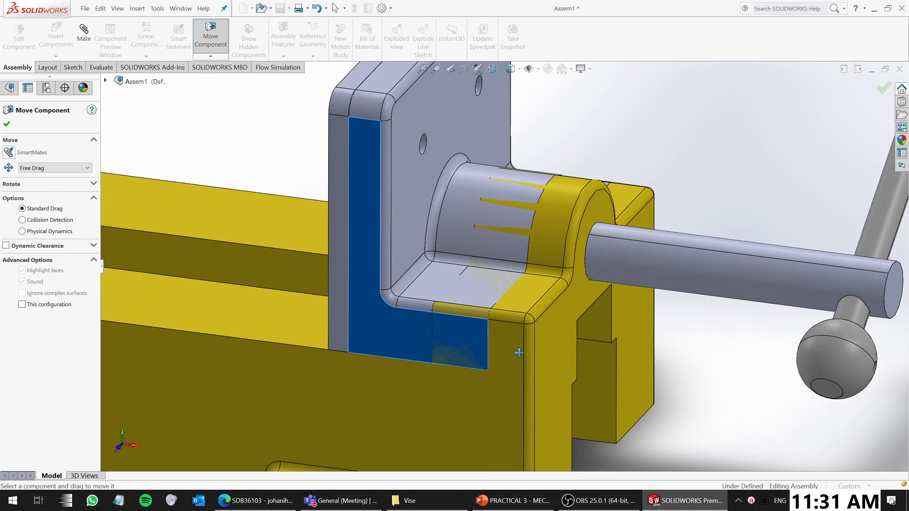
pyautogui.moveTo(364, 239)
pyautogui.mouseDown()
pyautogui.moveTo(387, 240)
pyautogui.moveTo(375, 239)
pyautogui.mouseUp()
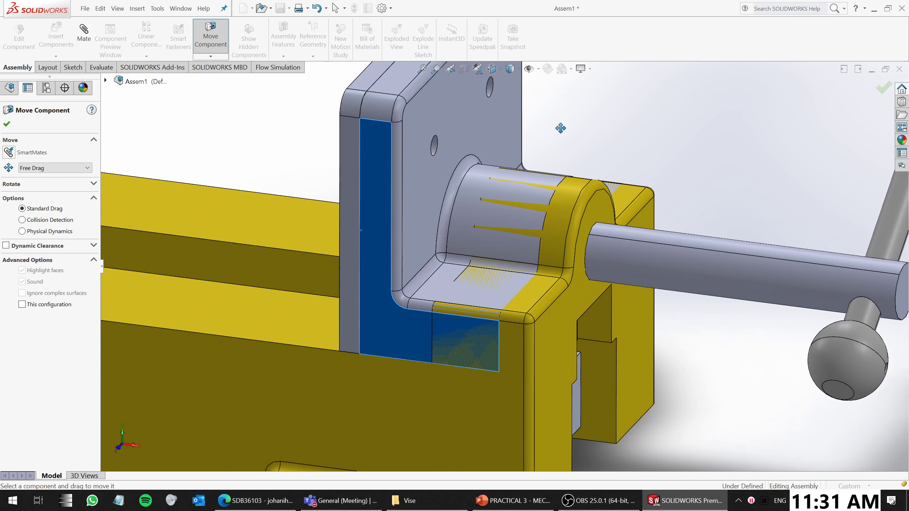
pyautogui.press('Escape')
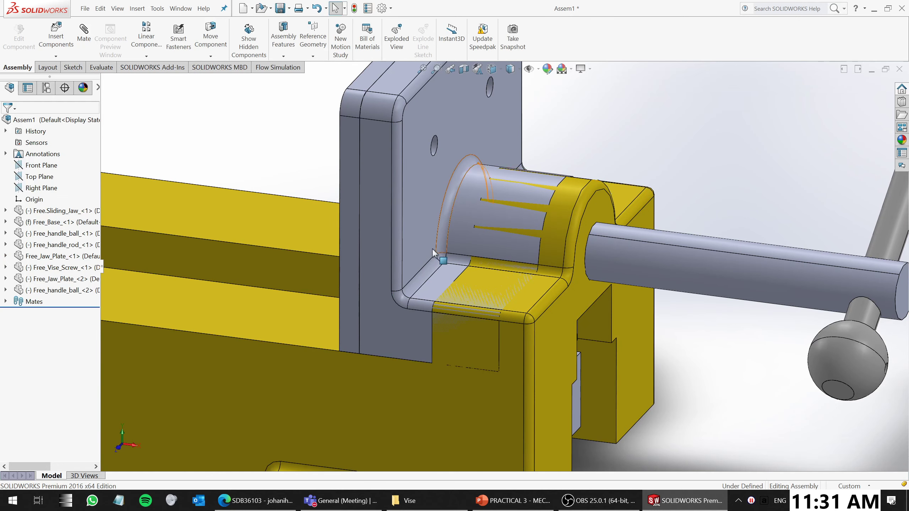
# Pull the sliding jaw clear of the screw support, and push it back against the support with Physical Dynamics
pyautogui.moveTo(385, 252); pyautogui.dragTo(239, 245)
pyautogui.press('Escape')
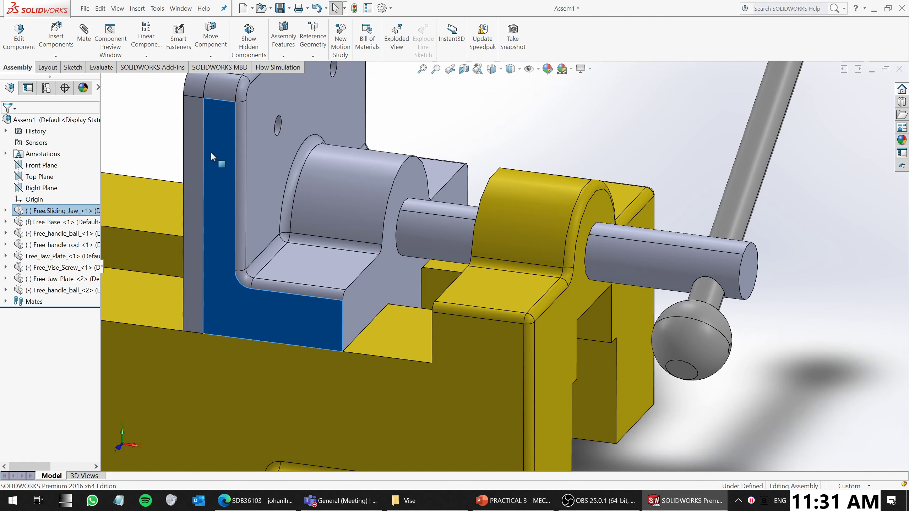
pyautogui.click(214, 30)
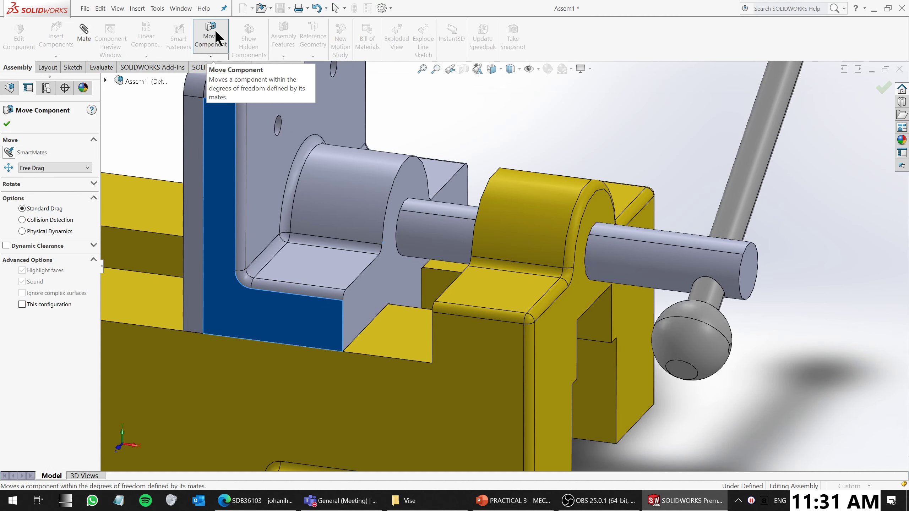
pyautogui.click(34, 229)
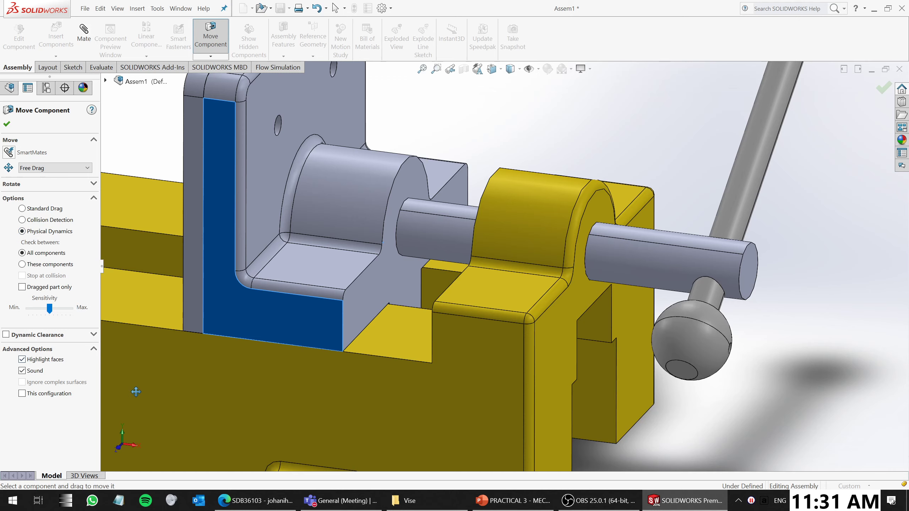
pyautogui.moveTo(242, 229); pyautogui.dragTo(379, 262)
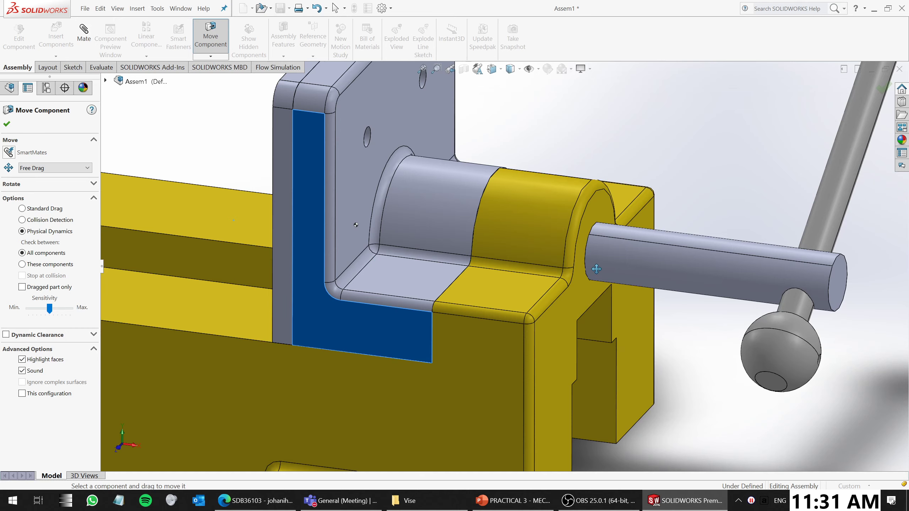
pyautogui.scroll(3, 596, 273)
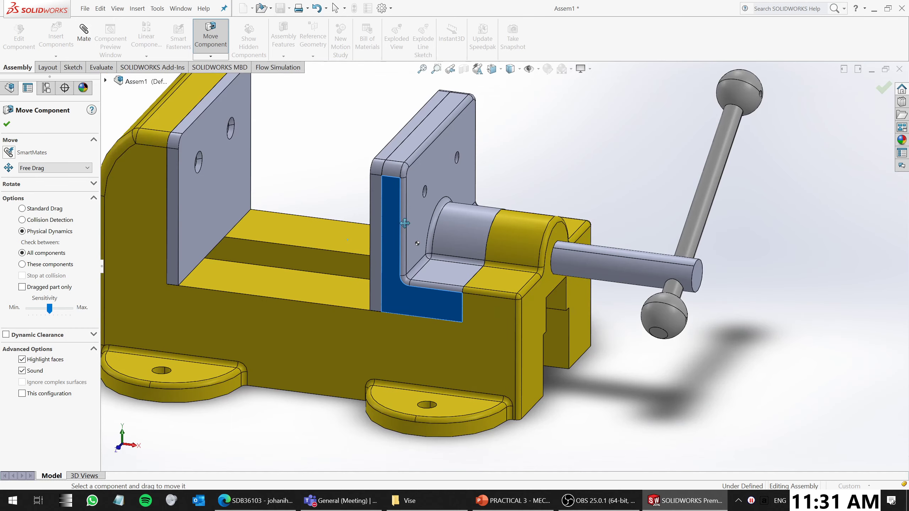
pyautogui.click(10, 124)
pyautogui.scroll(3, 621, 182)
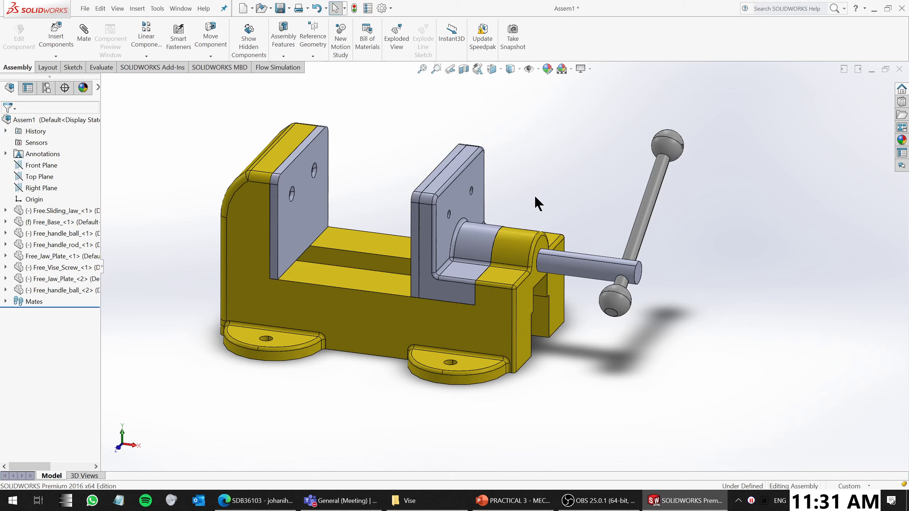
pyautogui.moveTo(401, 207); pyautogui.dragTo(401, 225, button='middle')
pyautogui.scroll(1, 402, 228)
pyautogui.scroll(-3, 401, 227)
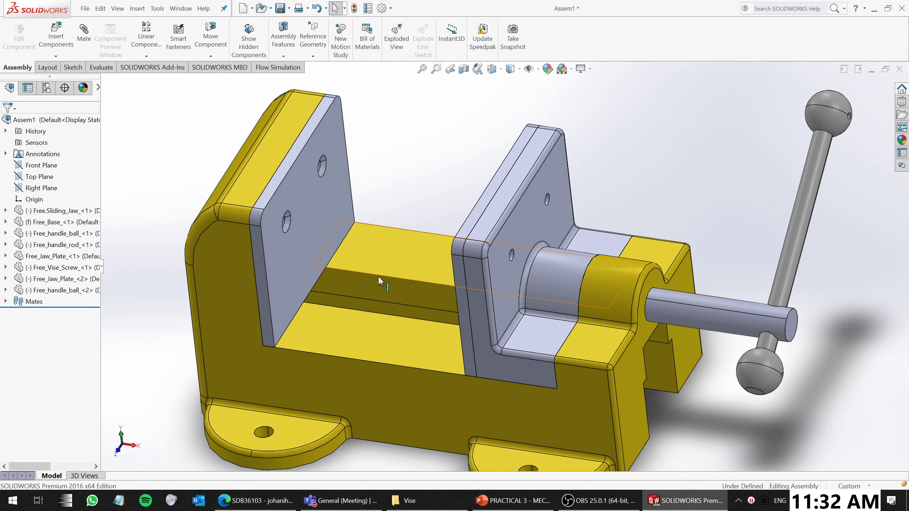
pyautogui.moveTo(443, 328); pyautogui.dragTo(428, 344, button='middle')
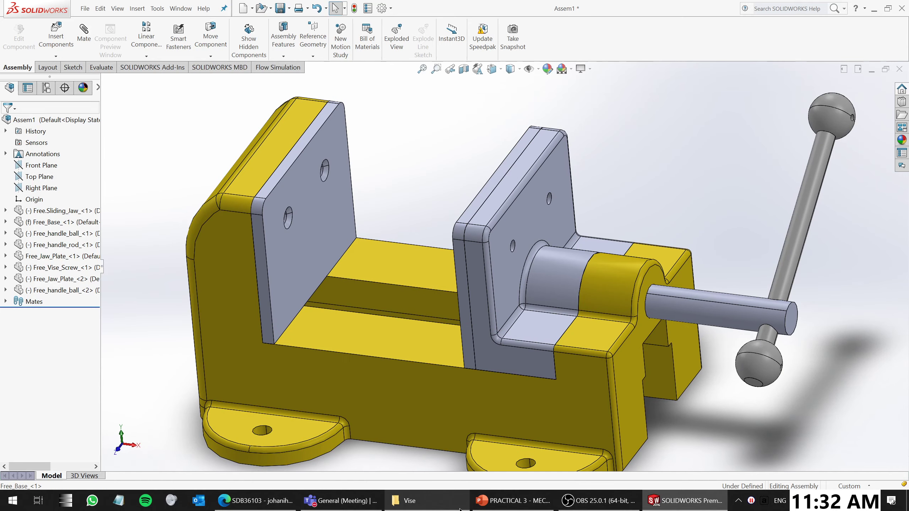
pyautogui.click(340, 501)
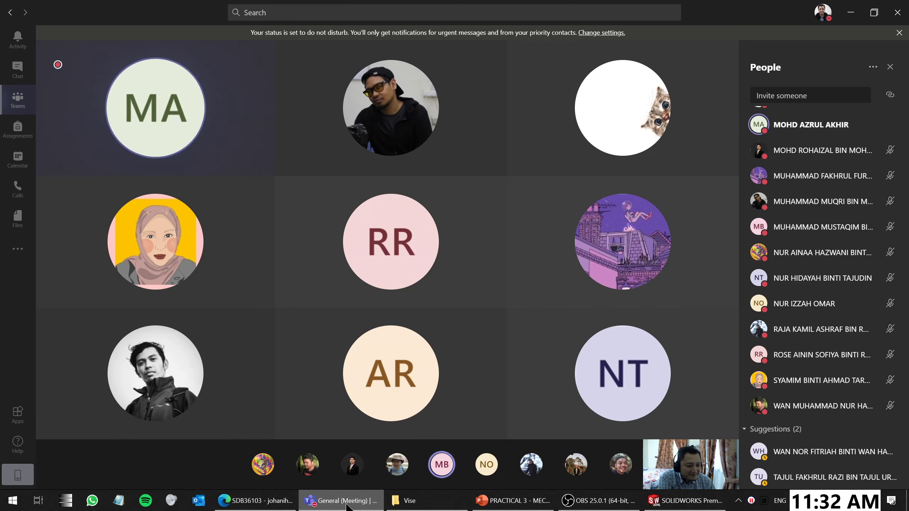
pyautogui.click(346, 506)
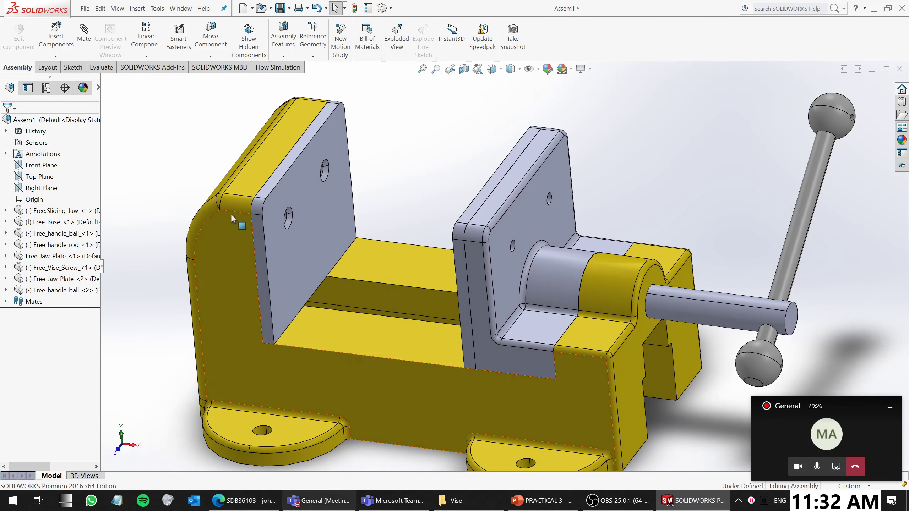
# Measure the opening distance between the inner faces of the fixed and sliding jaw plates
pyautogui.click(100, 68)
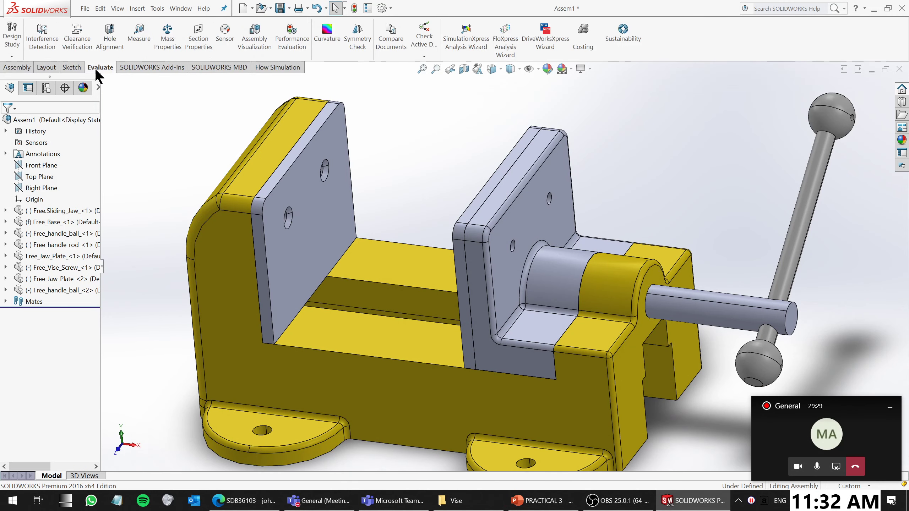
pyautogui.click(134, 36)
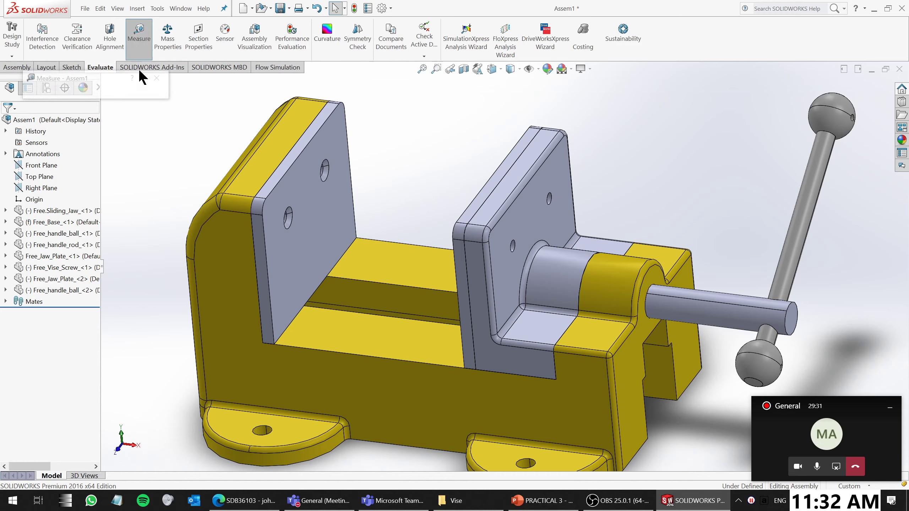
pyautogui.click(301, 199)
pyautogui.moveTo(301, 201); pyautogui.dragTo(456, 271, button='middle')
pyautogui.click(502, 243)
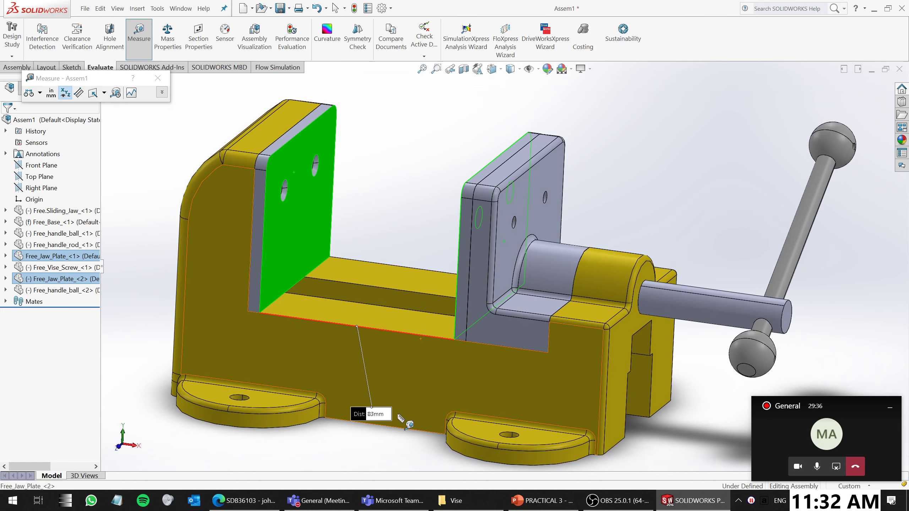
pyautogui.scroll(-5, 384, 441)
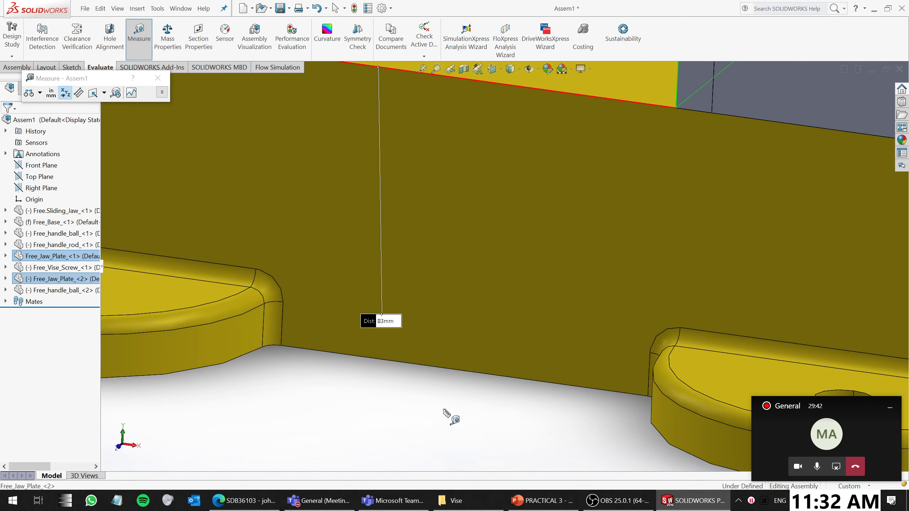
# Consult the Exercise 7 slide in PowerPoint for the lead screw and clamping requirements, and end the measurement in SolidWorks
pyautogui.click(542, 501)
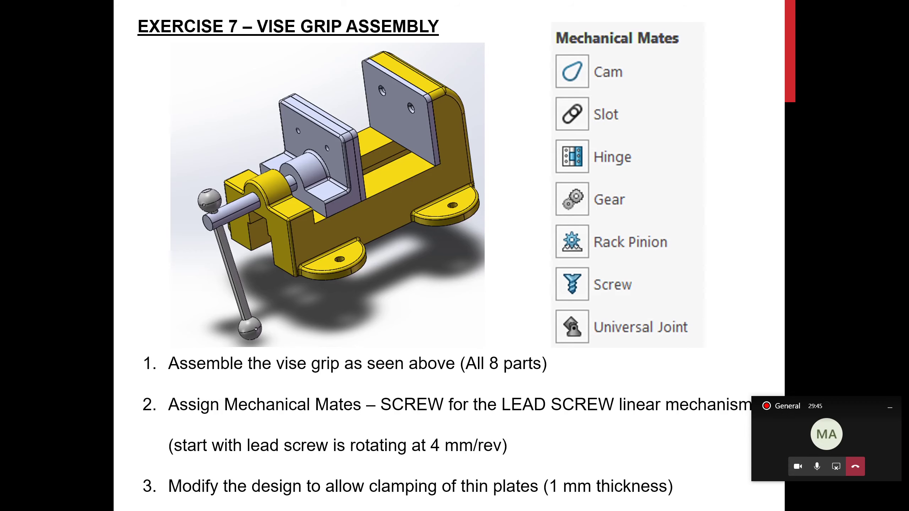
pyautogui.click(791, 485)
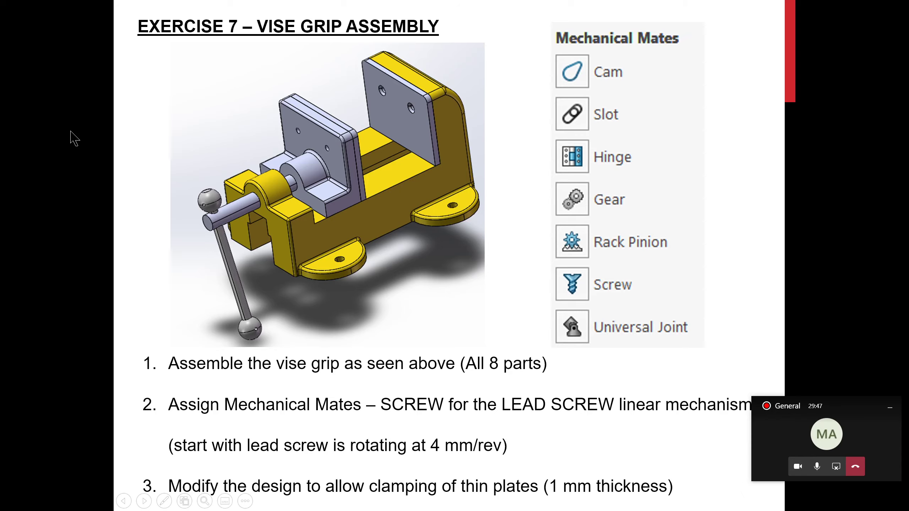
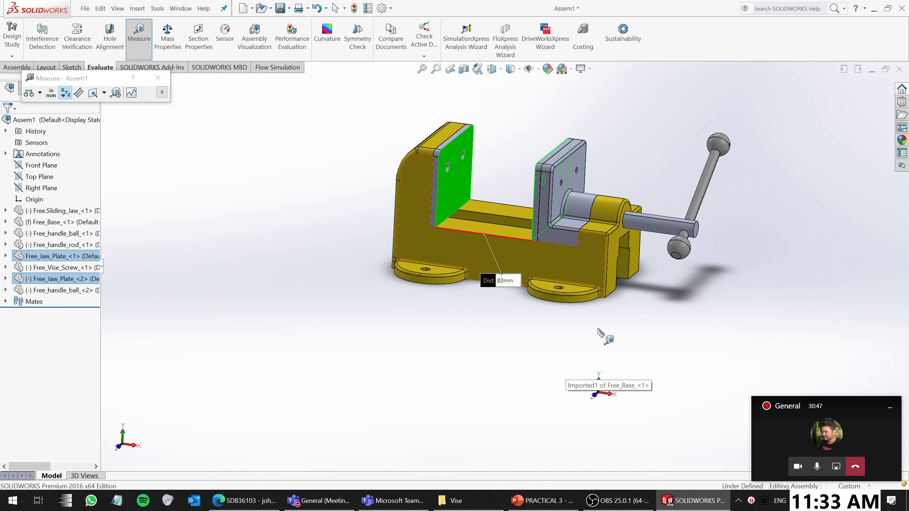
pyautogui.press('Escape')
pyautogui.scroll(-3, 691, 174)
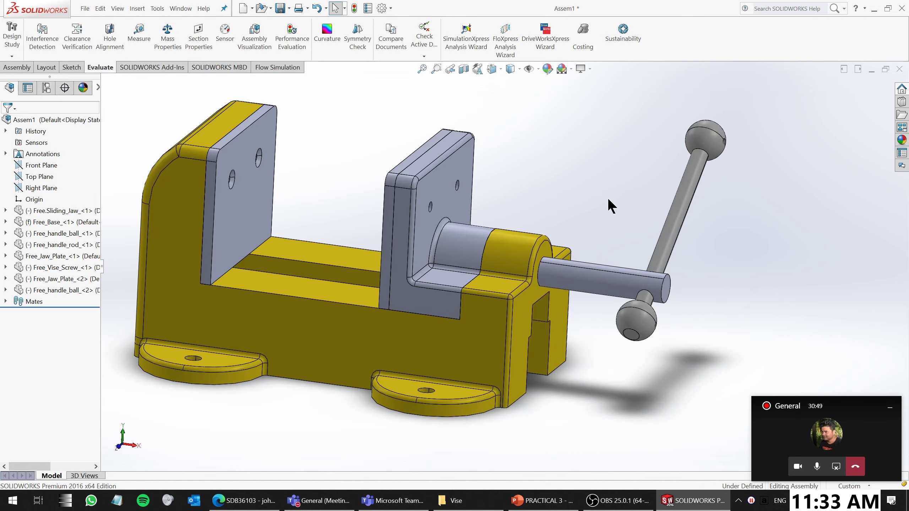
pyautogui.moveTo(608, 198); pyautogui.dragTo(601, 223, button='middle')
pyautogui.scroll(2, 625, 266)
pyautogui.scroll(-2, 603, 347)
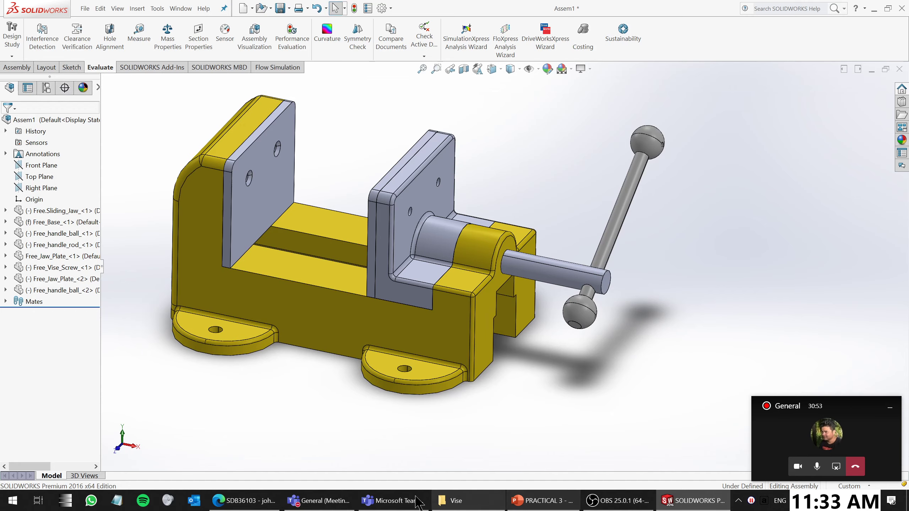
# Switch to the Teams meeting, mute all participants, and return to the SolidWorks assembly
pyautogui.click(318, 501)
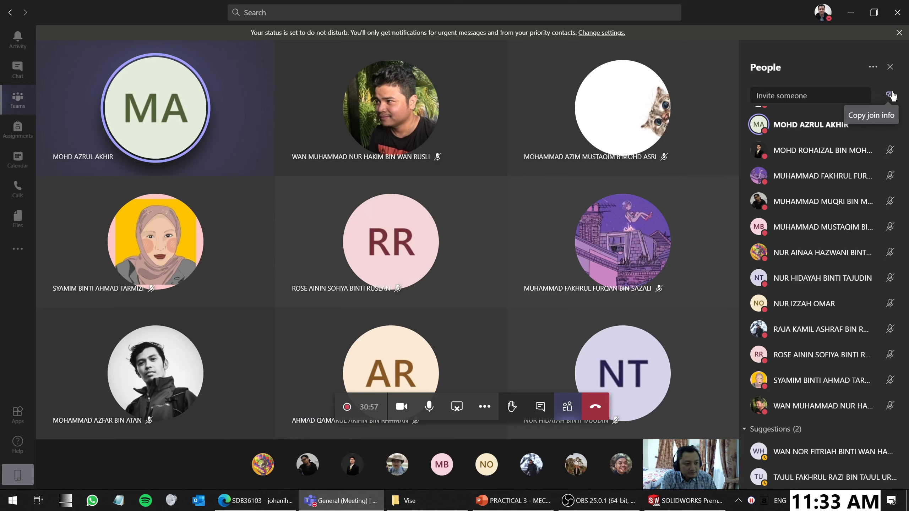
pyautogui.moveTo(889, 127)
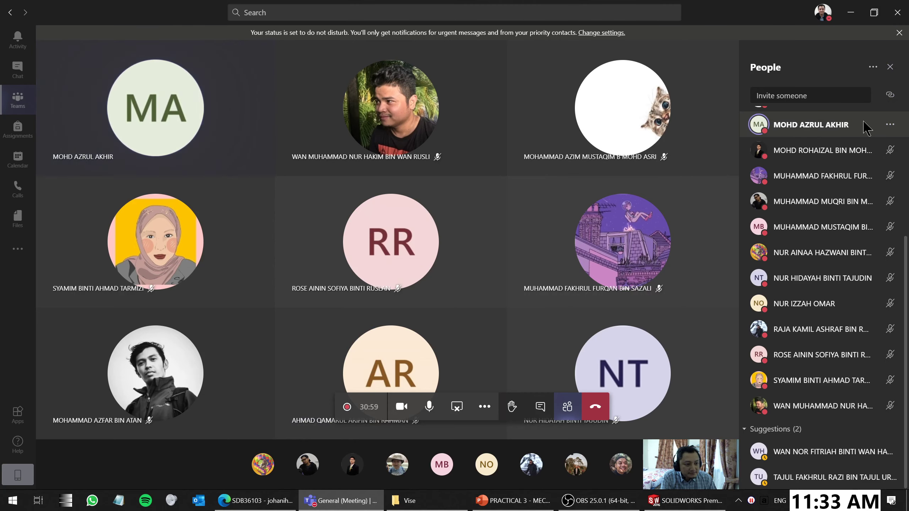
pyautogui.scroll(5, 883, 125)
pyautogui.click(877, 122)
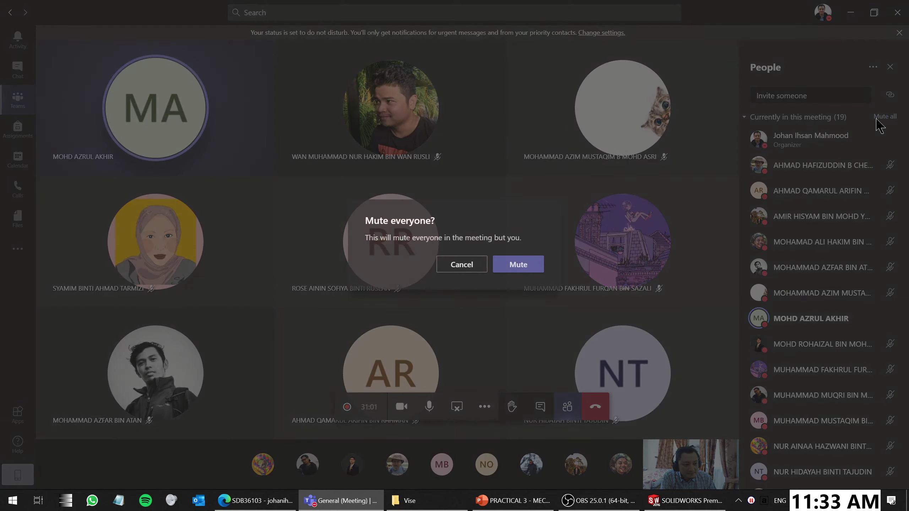
pyautogui.click(525, 267)
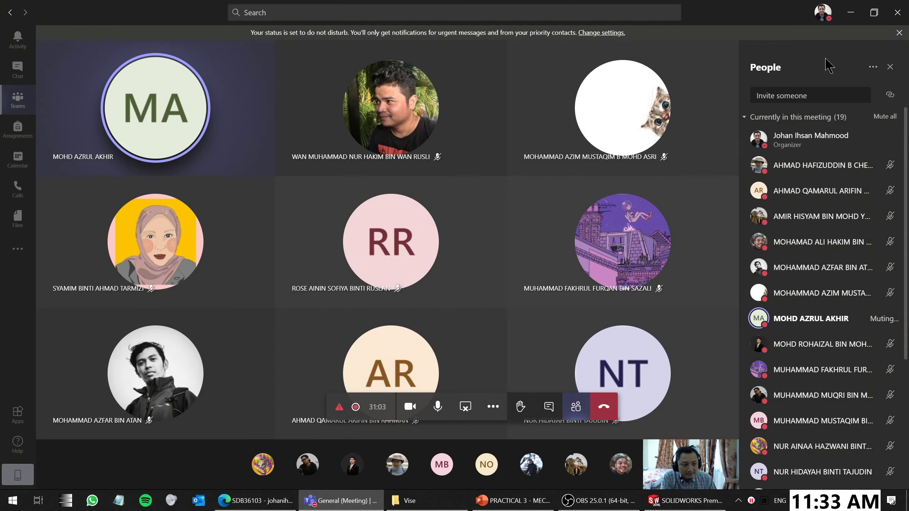
pyautogui.hotkey('alt', 'Tab')
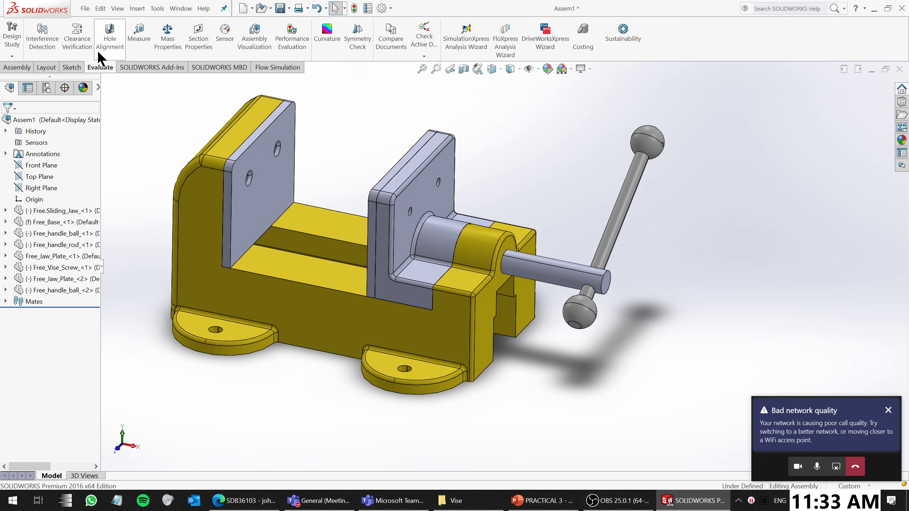
# Start a mechanical Screw mate defined by distance per revolution, and set the distance to 4 mm
pyautogui.click(22, 67)
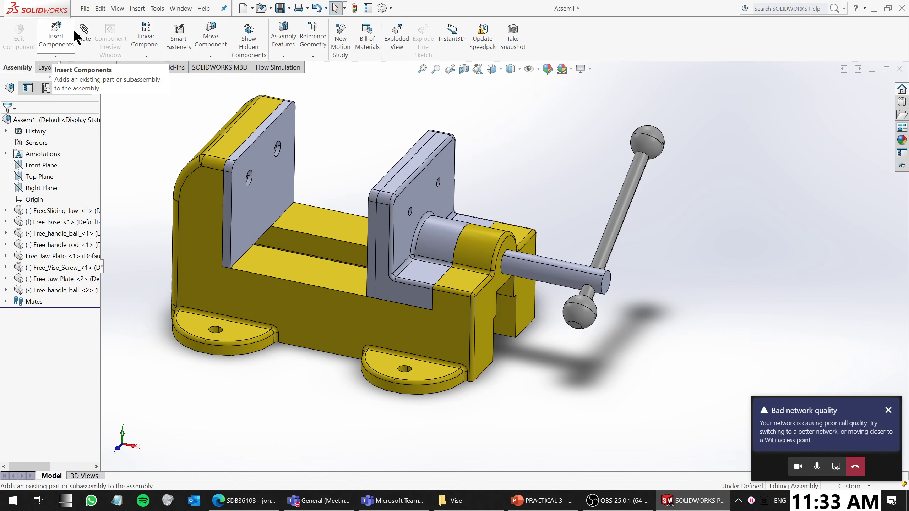
pyautogui.click(83, 32)
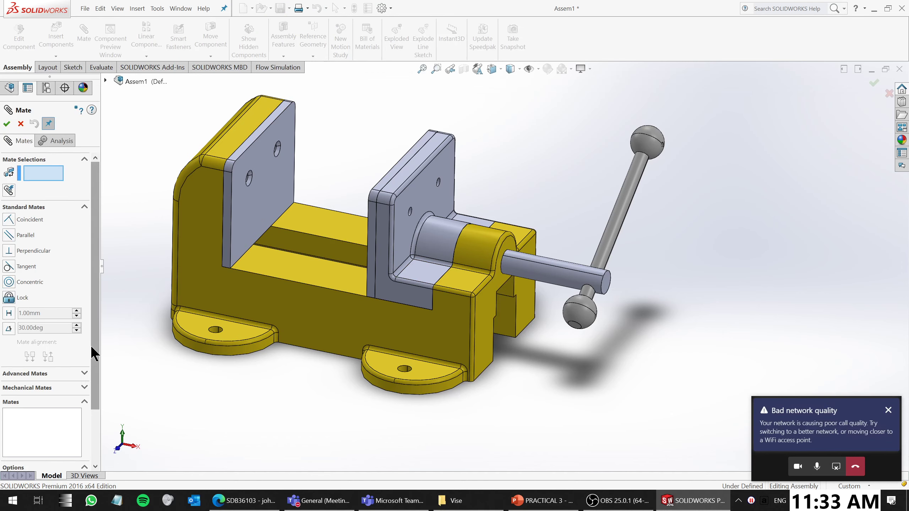
pyautogui.moveTo(92, 345); pyautogui.dragTo(101, 417)
pyautogui.click(82, 319)
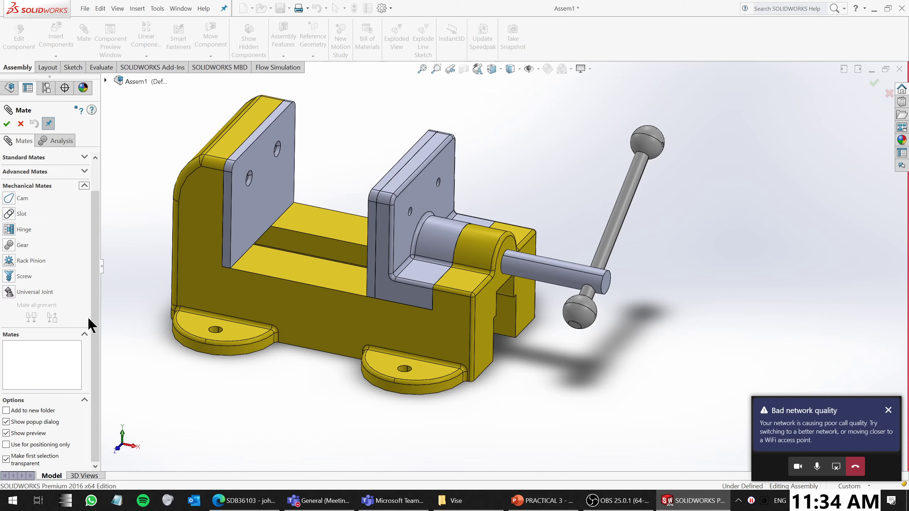
pyautogui.click(10, 276)
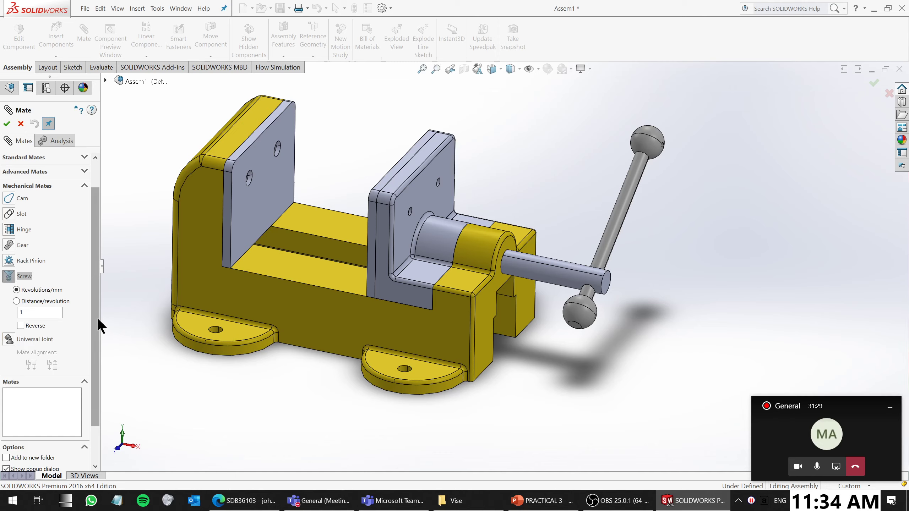
pyautogui.scroll(-1, 98, 319)
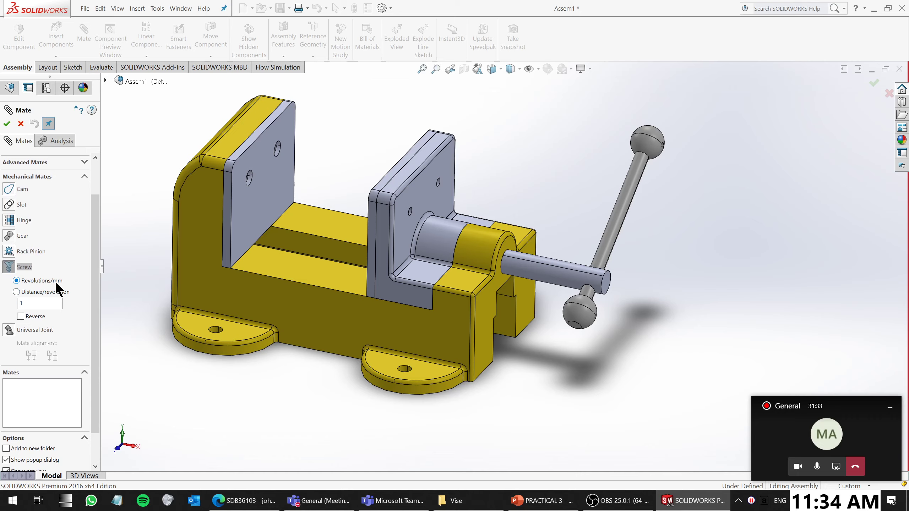
pyautogui.click(16, 292)
pyautogui.click(16, 280)
pyautogui.moveTo(46, 305); pyautogui.dragTo(4, 313)
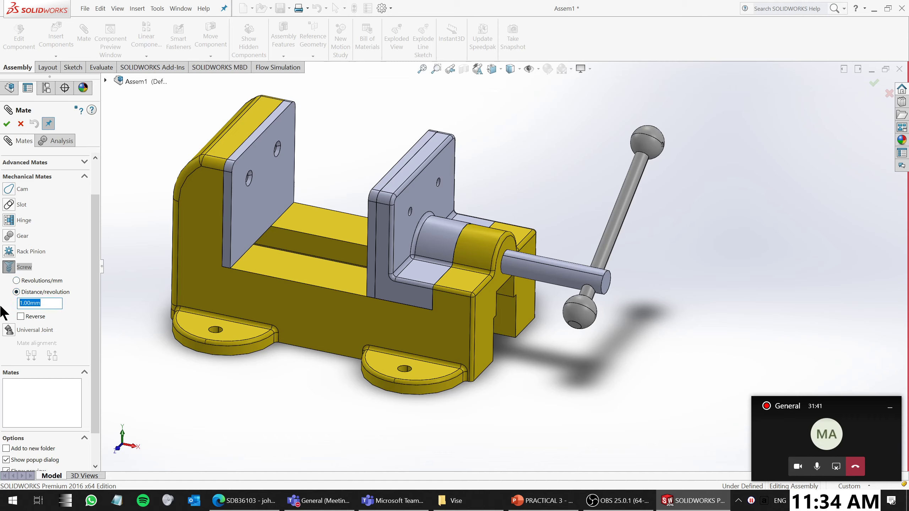
pyautogui.write('4')
pyautogui.press('Return')
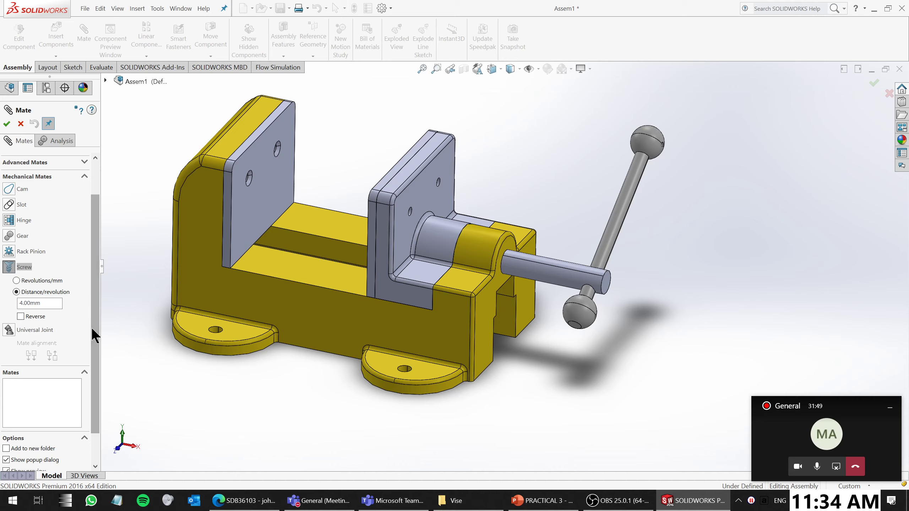
# Apply the Screw mate between the vise screw's cylindrical face and the circular edge of the base's screw hole
pyautogui.scroll(2, 91, 327)
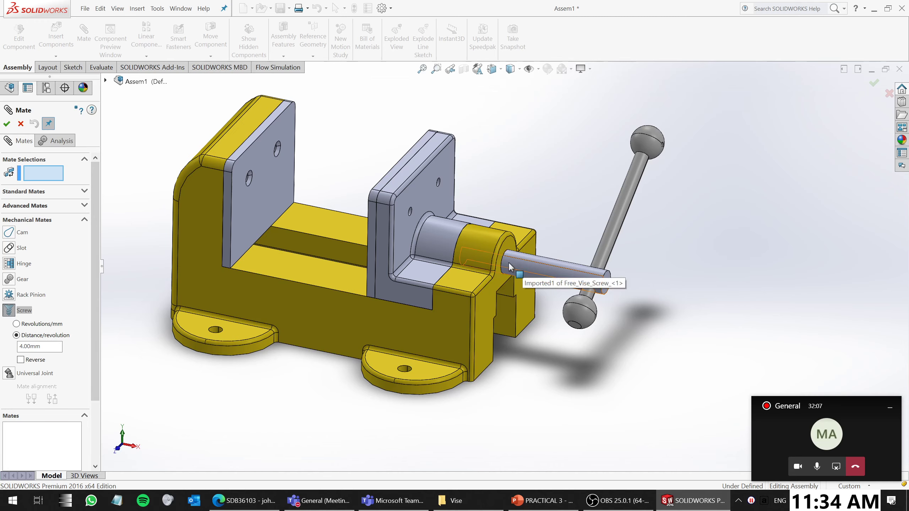
pyautogui.moveTo(95, 317); pyautogui.dragTo(85, 211)
pyautogui.click(41, 169)
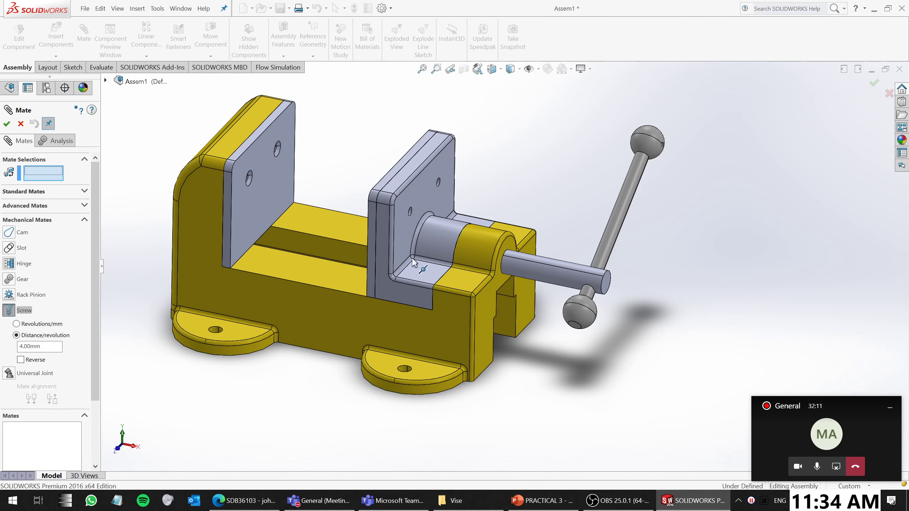
pyautogui.click(523, 264)
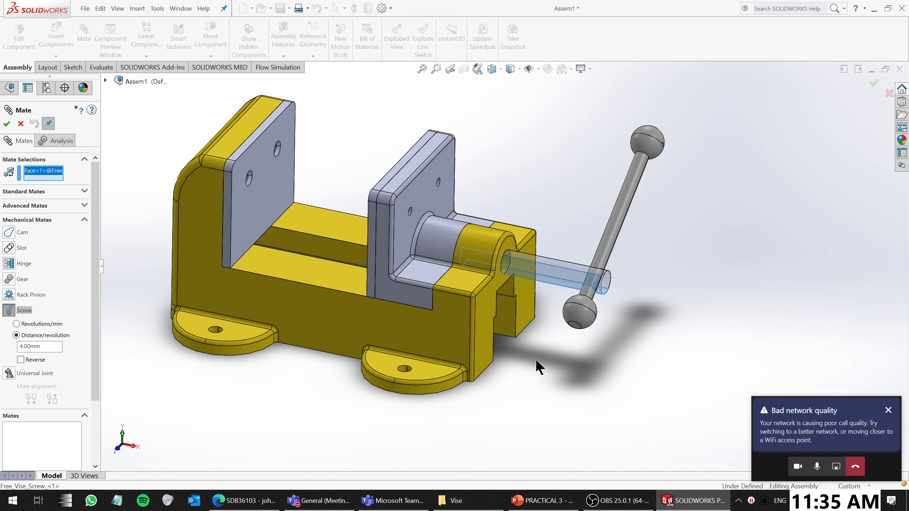
pyautogui.scroll(-5, 515, 291)
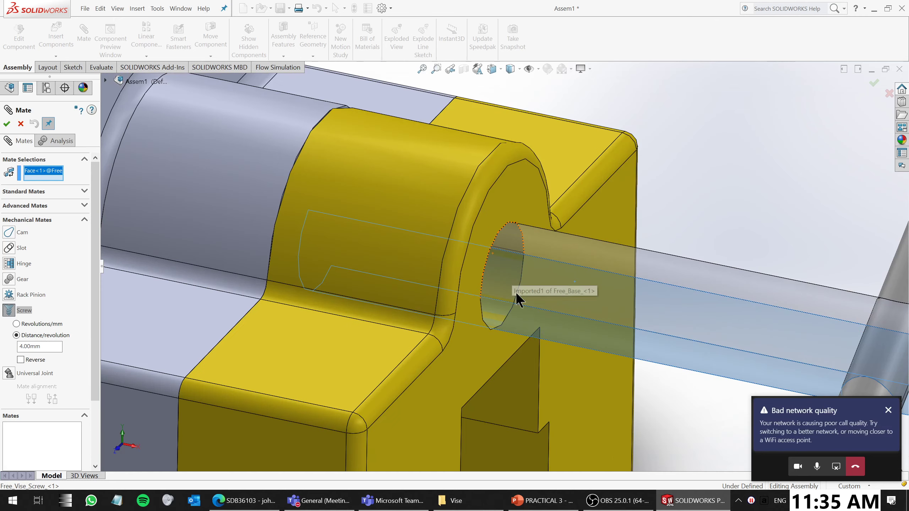
pyautogui.click(501, 232)
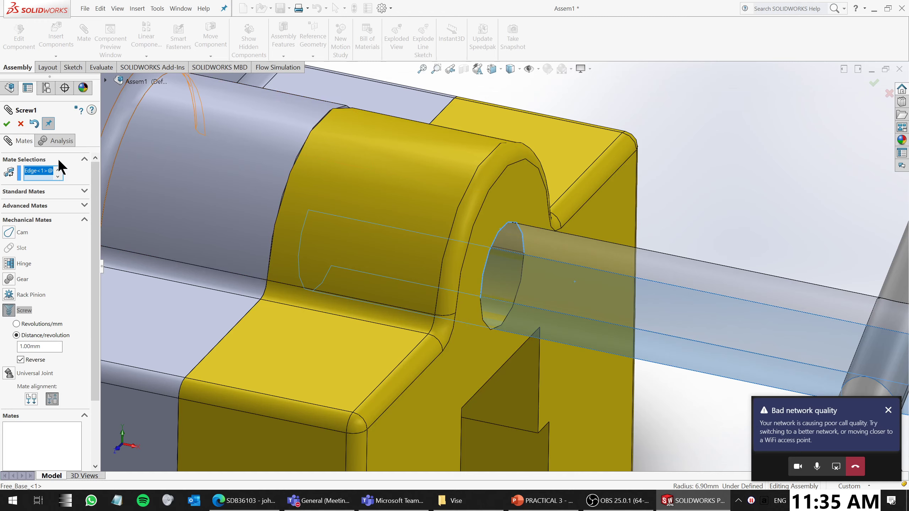
pyautogui.click(6, 124)
pyautogui.press('f')
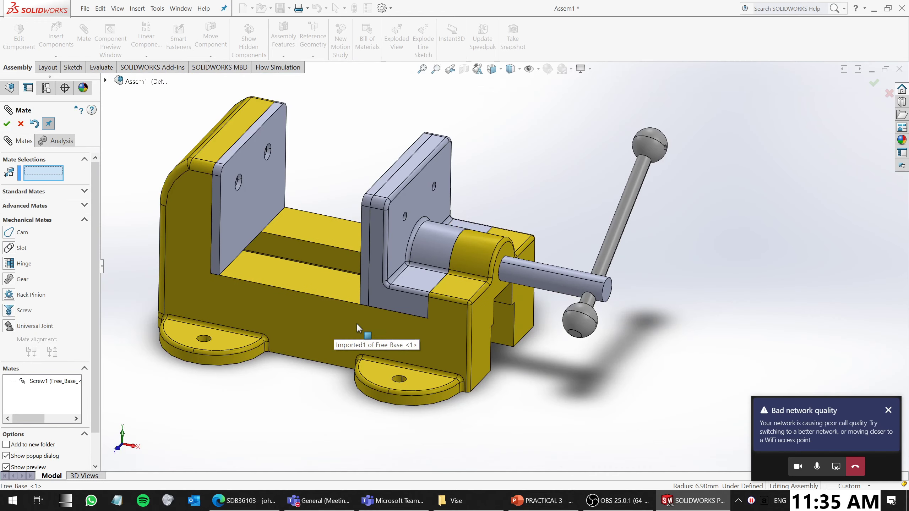
# Finish mating, and slide the jaw inward and back to the screw support to test the screw-driven handle rotation
pyautogui.moveTo(411, 222); pyautogui.dragTo(413, 241)
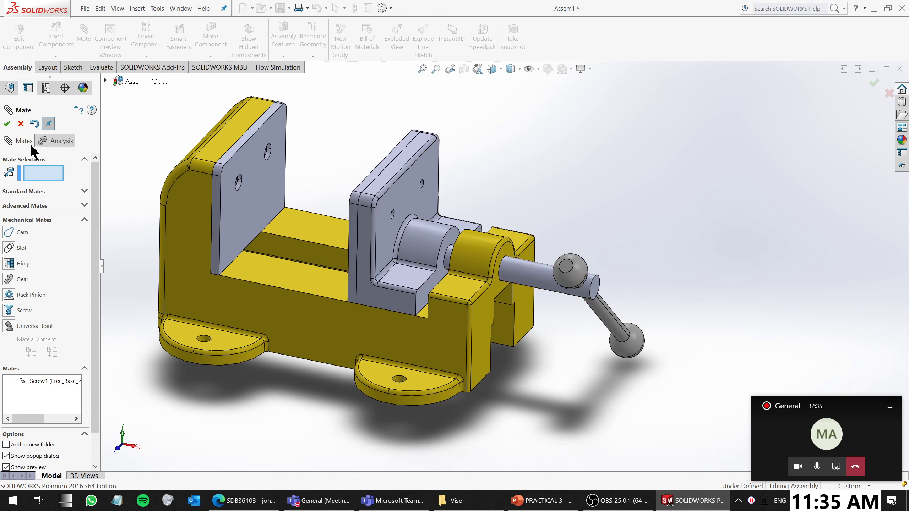
pyautogui.click(21, 124)
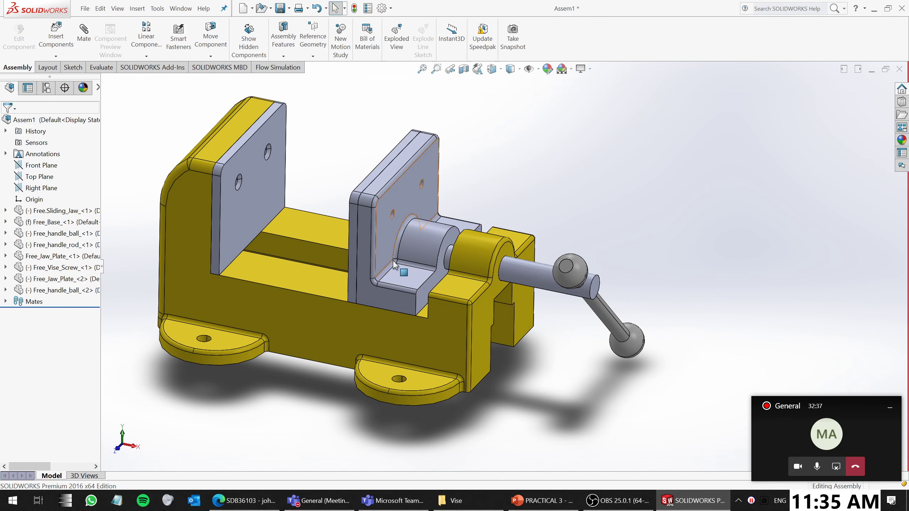
pyautogui.moveTo(399, 265); pyautogui.dragTo(346, 250)
pyautogui.moveTo(406, 260); pyautogui.dragTo(440, 279, button='middle')
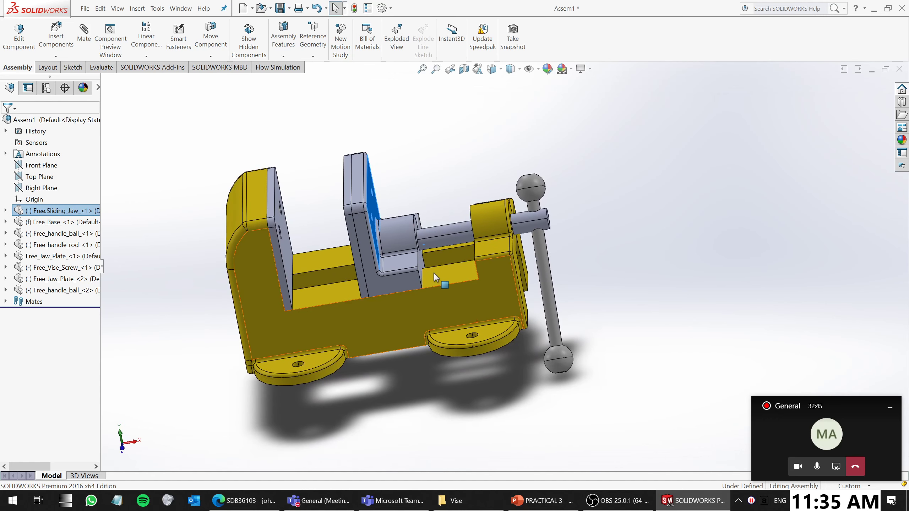
pyautogui.moveTo(396, 265); pyautogui.dragTo(453, 262)
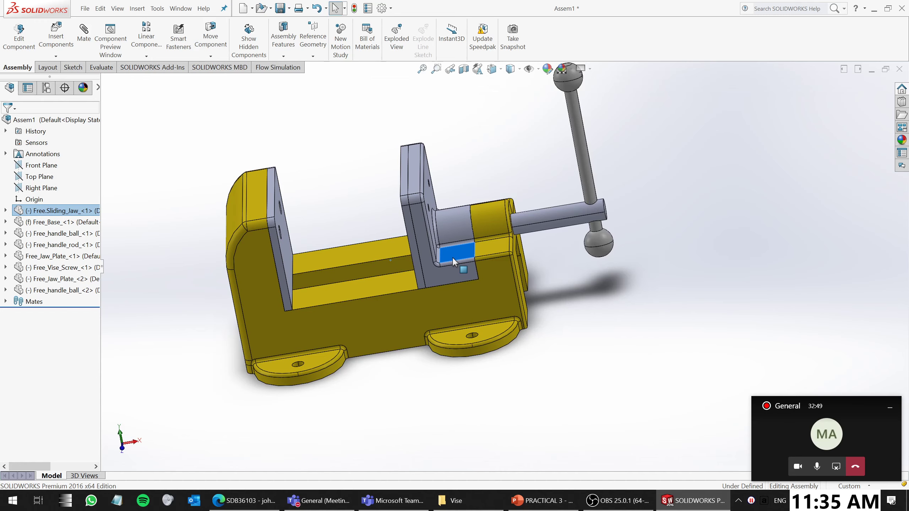
# Turn the handle by its ball to drive the jaw outward, and slide the jaw back inward beside the screw support
pyautogui.scroll(3, 544, 323)
pyautogui.moveTo(544, 323); pyautogui.dragTo(536, 189, button='middle')
pyautogui.click(504, 220)
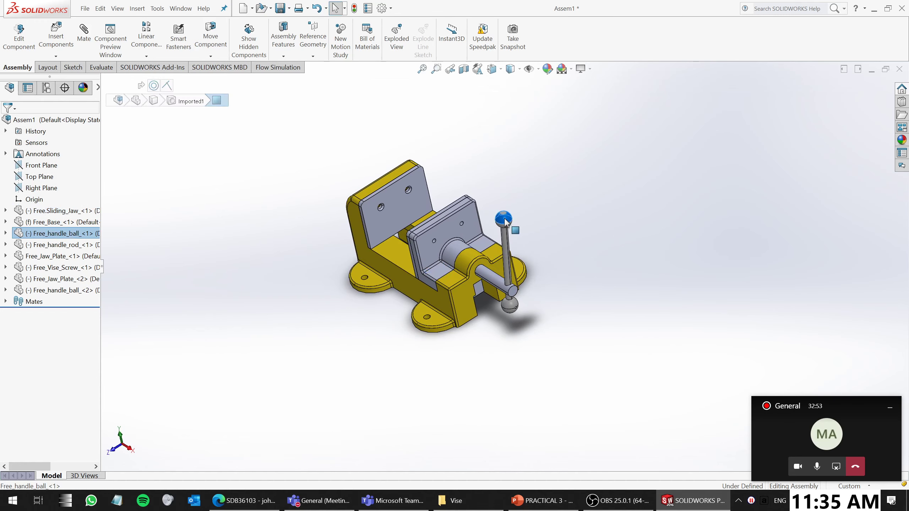
pyautogui.moveTo(504, 220); pyautogui.dragTo(541, 230)
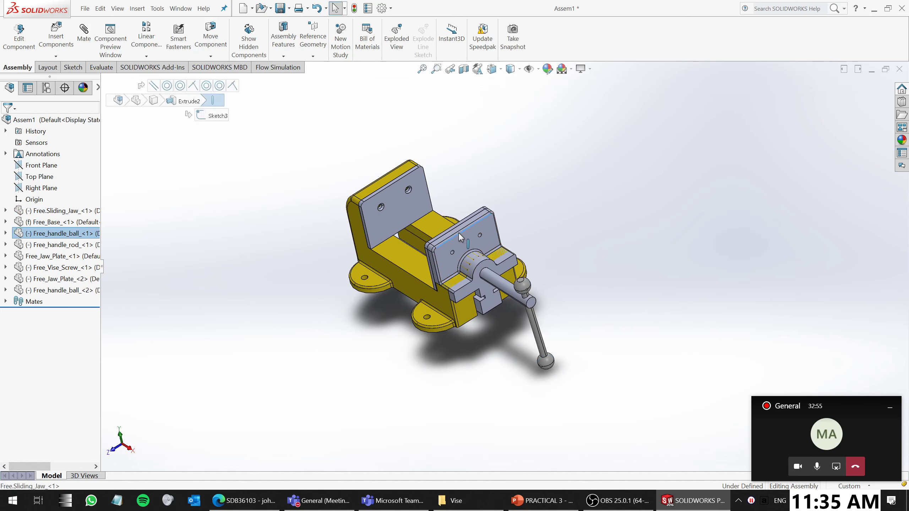
pyautogui.moveTo(460, 233); pyautogui.dragTo(437, 224)
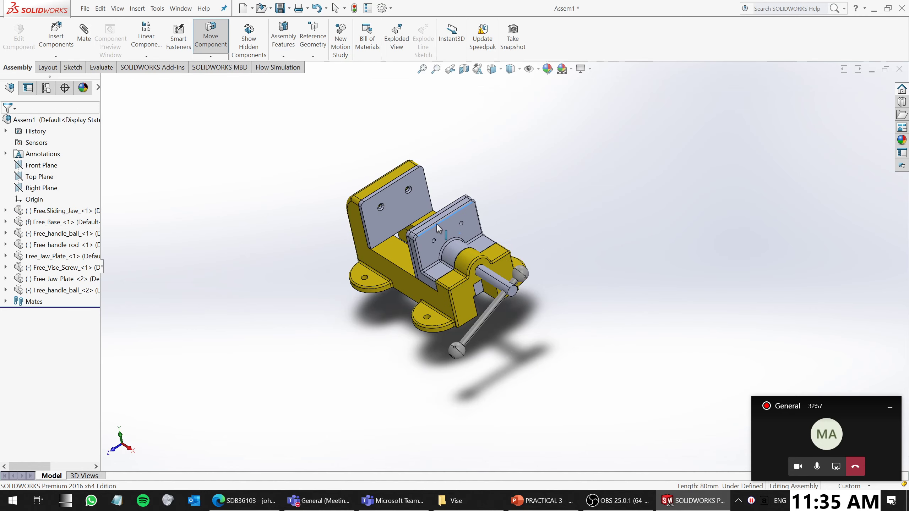
# Test the sliding jaw against the screw support using Move Component with Physical Dynamics, and finish the command
pyautogui.scroll(-5, 464, 274)
pyautogui.moveTo(465, 316); pyautogui.dragTo(499, 244, button='middle')
pyautogui.hotkey('ctrl', '7')
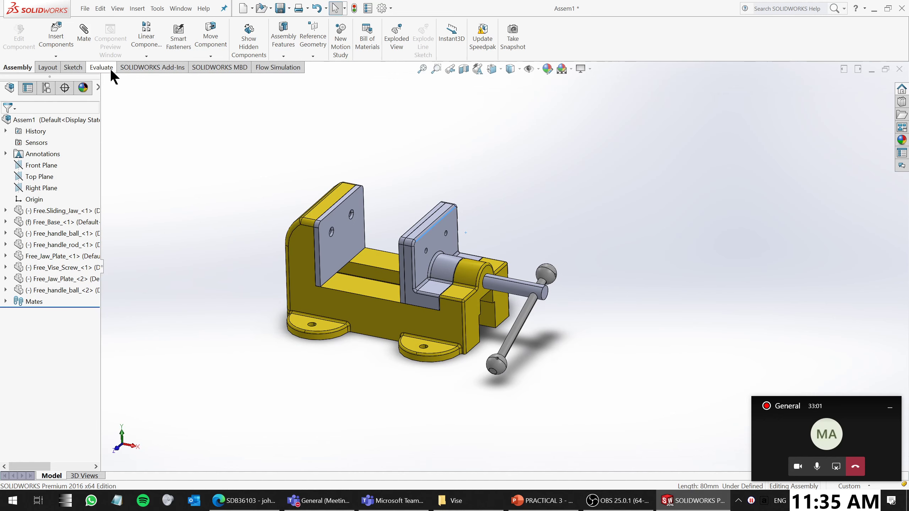
pyautogui.click(207, 34)
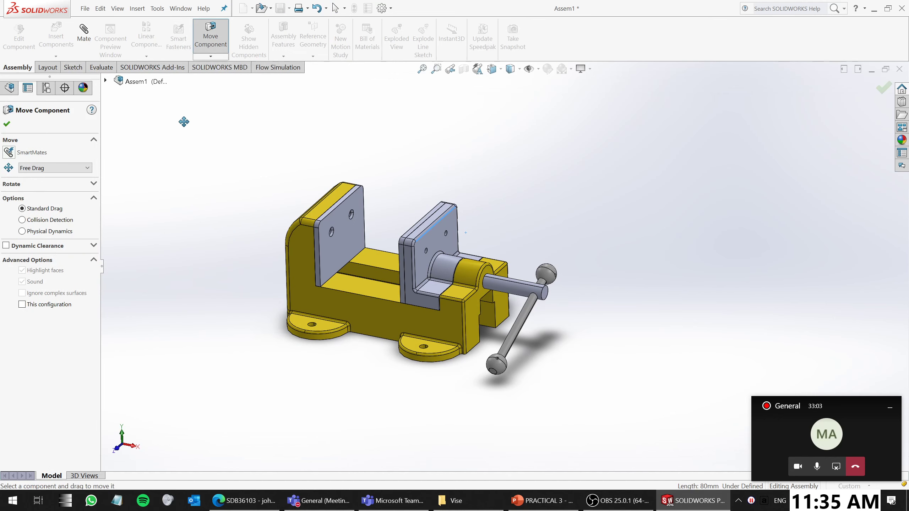
pyautogui.click(43, 232)
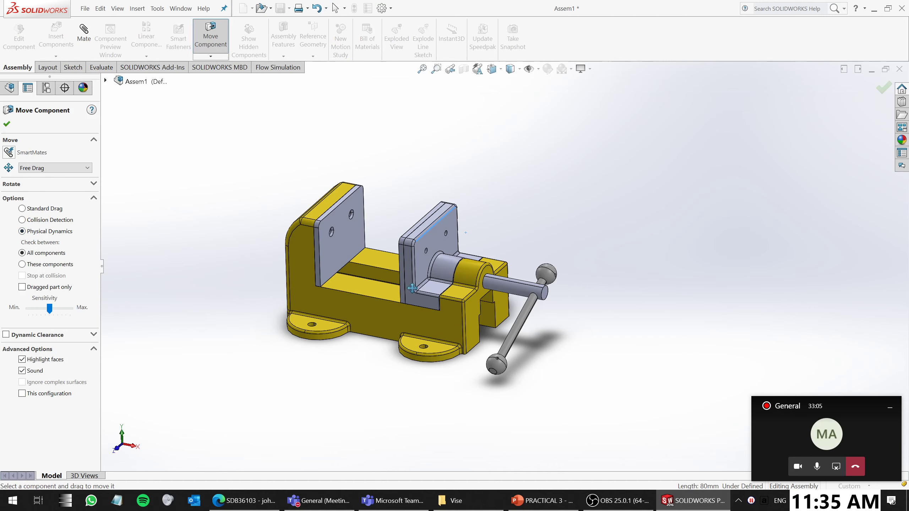
pyautogui.moveTo(412, 288); pyautogui.dragTo(738, 357)
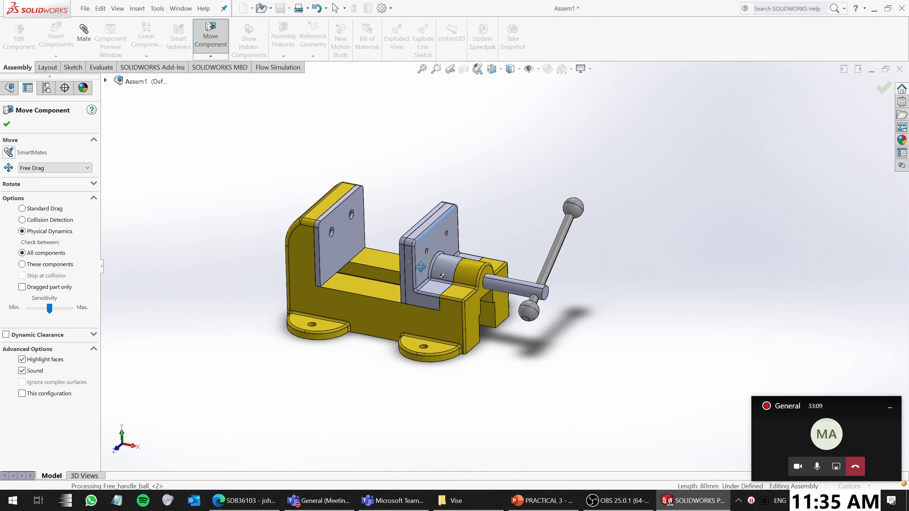
pyautogui.click(7, 124)
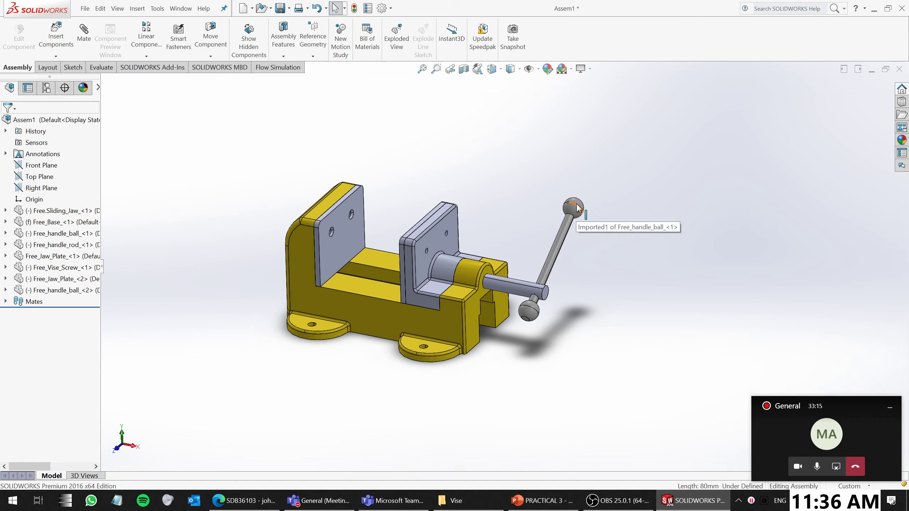
# Turn the handle by its ball and nudge the sliding jaw slightly away from the screw support to check the screw-driven rotation
pyautogui.moveTo(573, 206); pyautogui.dragTo(571, 224)
pyautogui.scroll(-4, 522, 316)
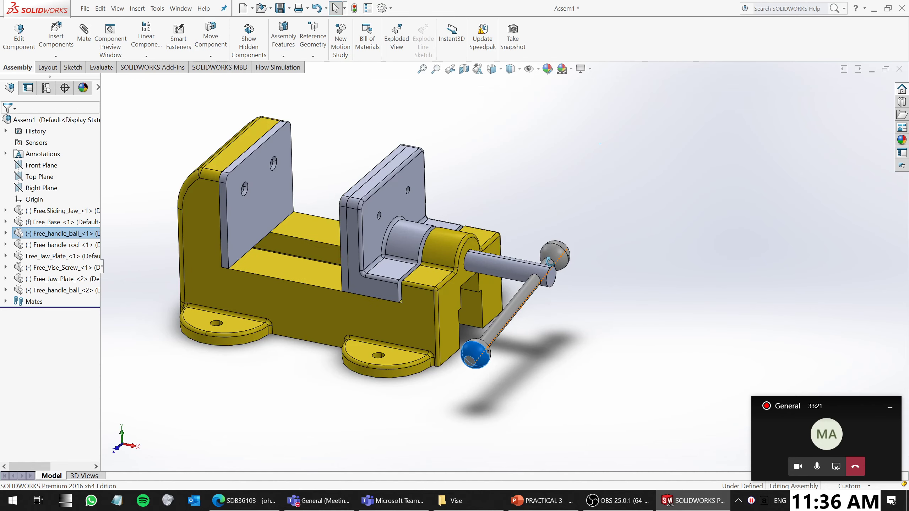
pyautogui.moveTo(403, 272); pyautogui.dragTo(406, 273)
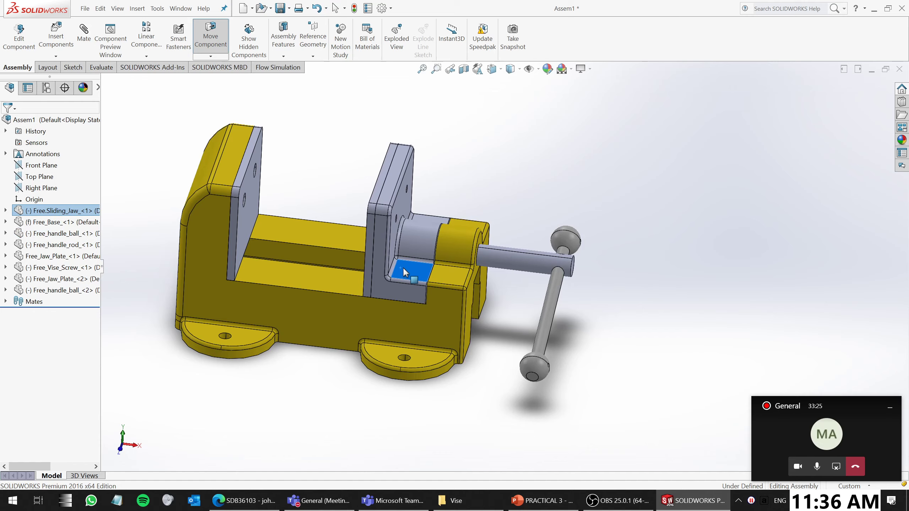
pyautogui.moveTo(405, 272); pyautogui.dragTo(403, 274)
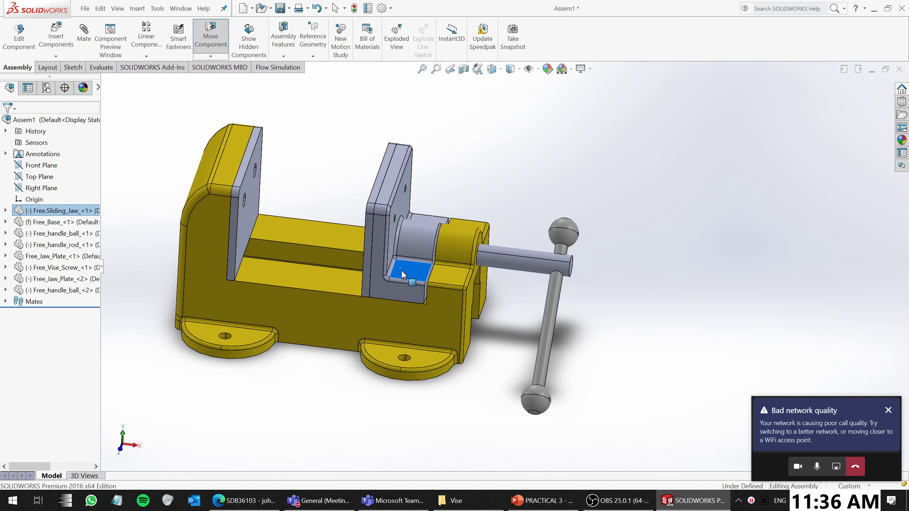
# Measure the distance between the sliding jaw's rear vertical edge and the facing edge of the base, and close the measurement
pyautogui.click(485, 311)
pyautogui.scroll(-10, 443, 280)
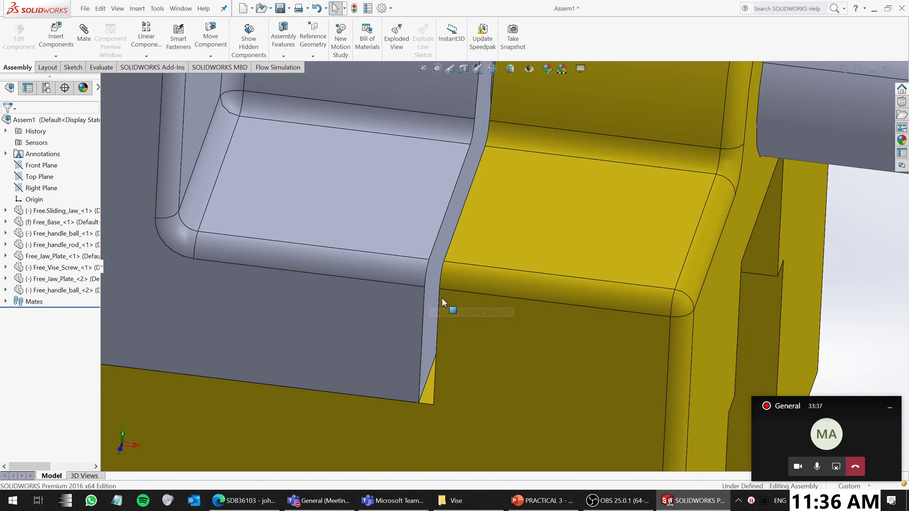
pyautogui.scroll(3, 443, 299)
pyautogui.scroll(-2, 443, 298)
pyautogui.click(99, 68)
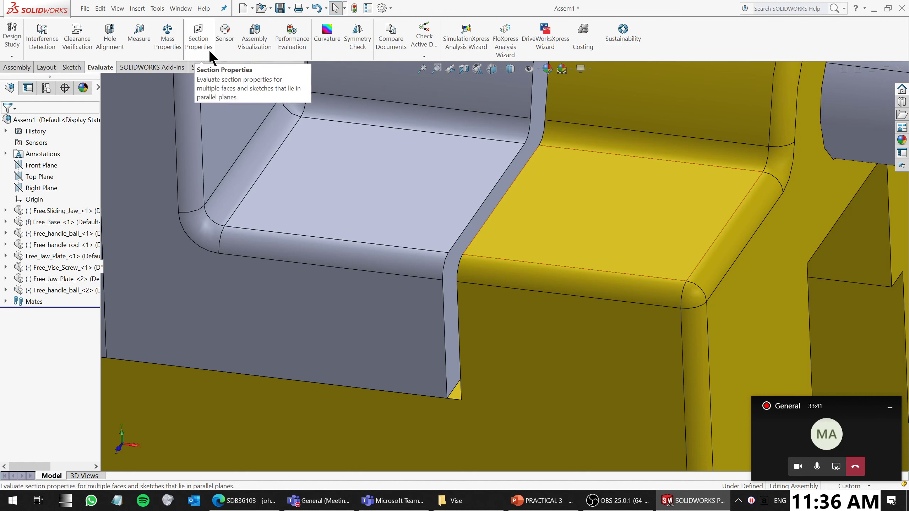
pyautogui.click(136, 40)
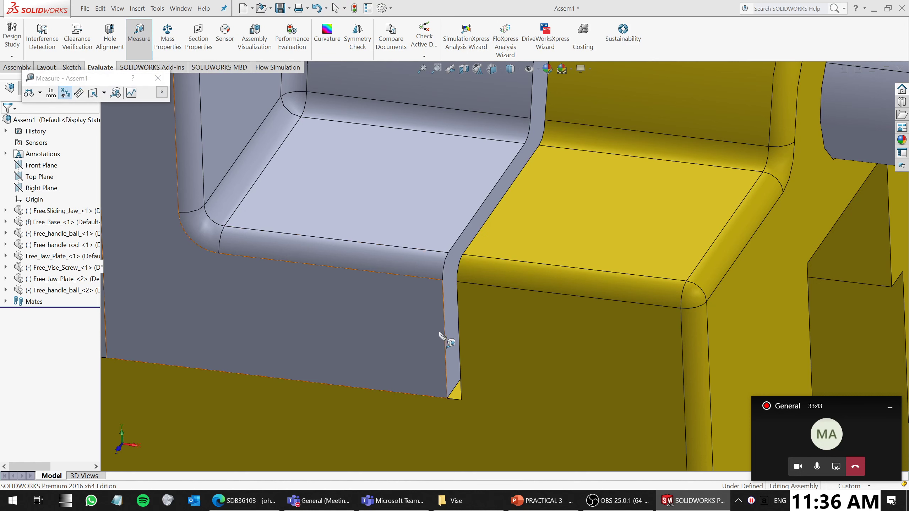
pyautogui.click(445, 317)
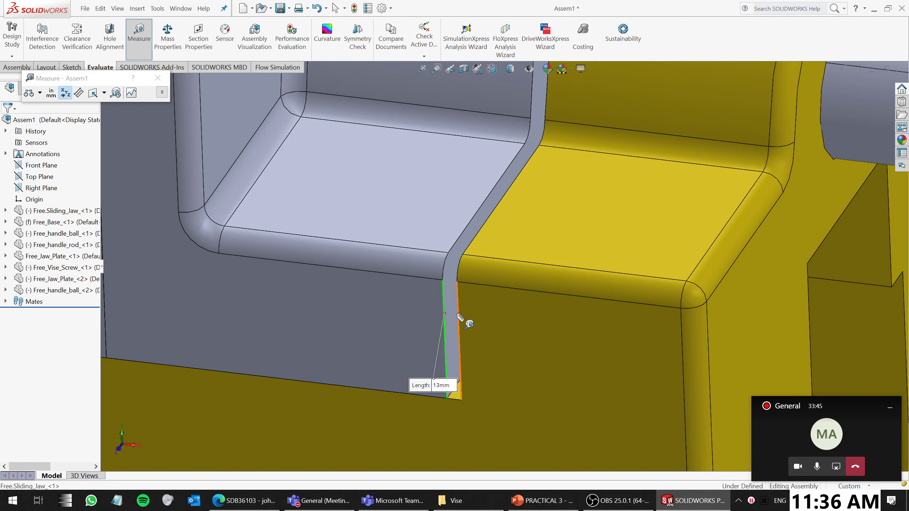
pyautogui.click(459, 311)
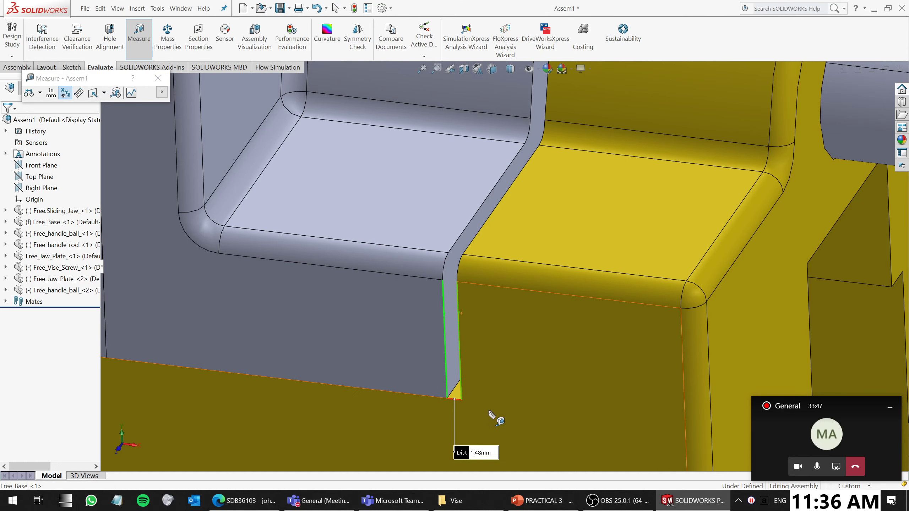
pyautogui.scroll(10, 408, 378)
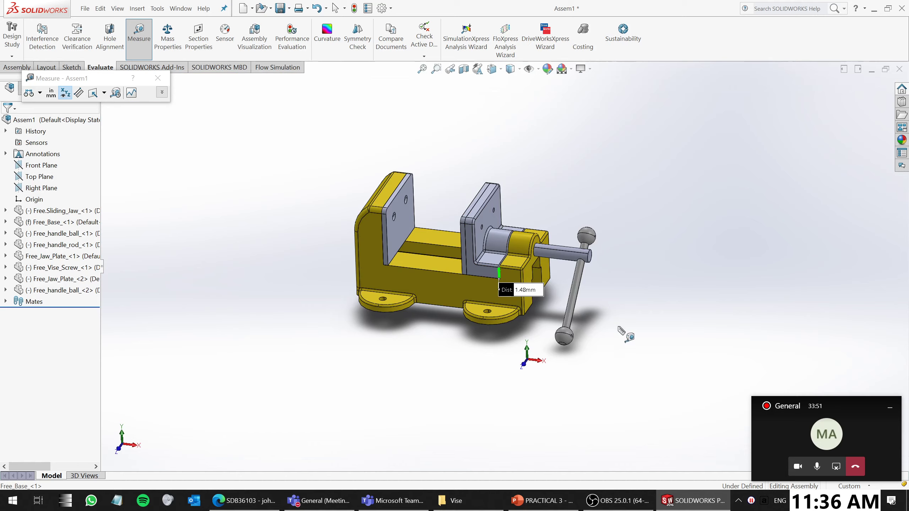
pyautogui.press('Escape')
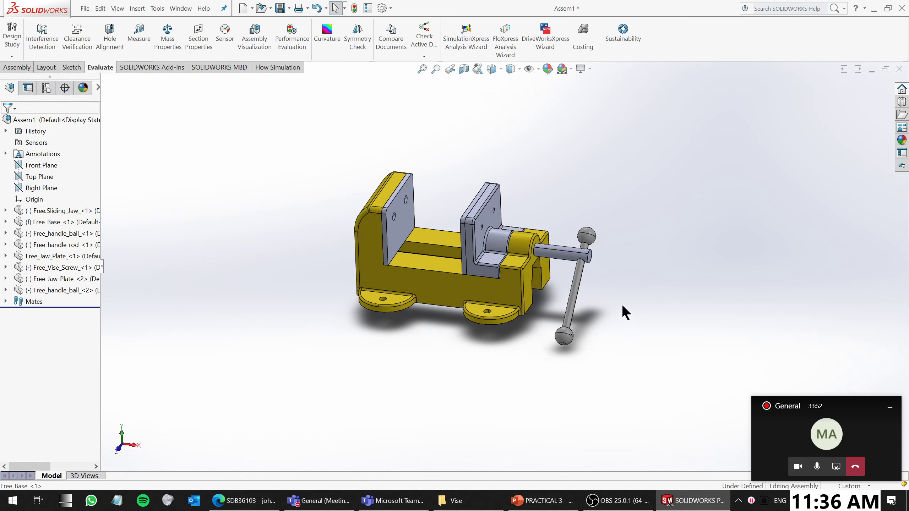
# Slide the jaw a short distance from the screw support toward the fixed jaw
pyautogui.click(484, 271)
pyautogui.moveTo(485, 271)
pyautogui.mouseDown()
pyautogui.moveTo(493, 271)
pyautogui.moveTo(470, 268)
pyautogui.mouseUp()
pyautogui.click(722, 269)
# Slide the jaw further toward the fixed jaw, and inspect the handle and the exposed vise screw
pyautogui.moveTo(648, 248); pyautogui.dragTo(668, 223, button='middle')
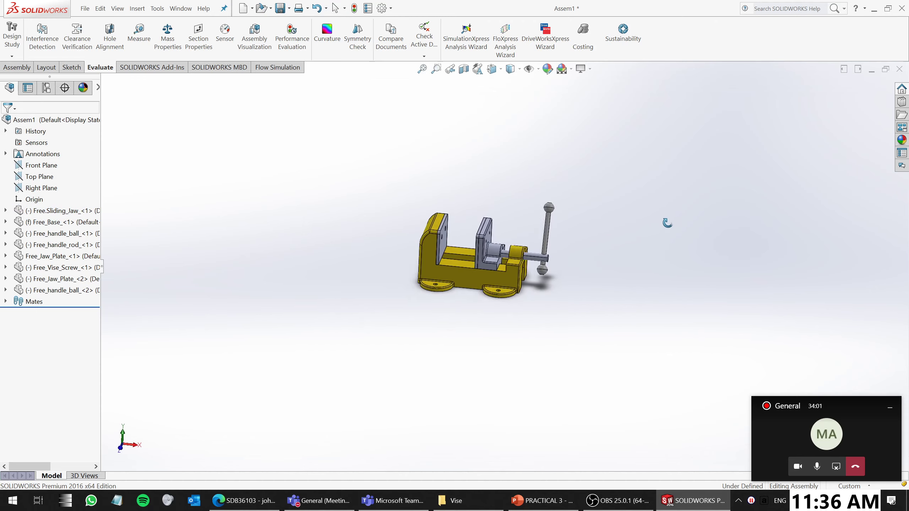
pyautogui.scroll(-3, 558, 240)
pyautogui.scroll(-3, 503, 304)
pyautogui.scroll(2, 649, 295)
pyautogui.scroll(3, 407, 262)
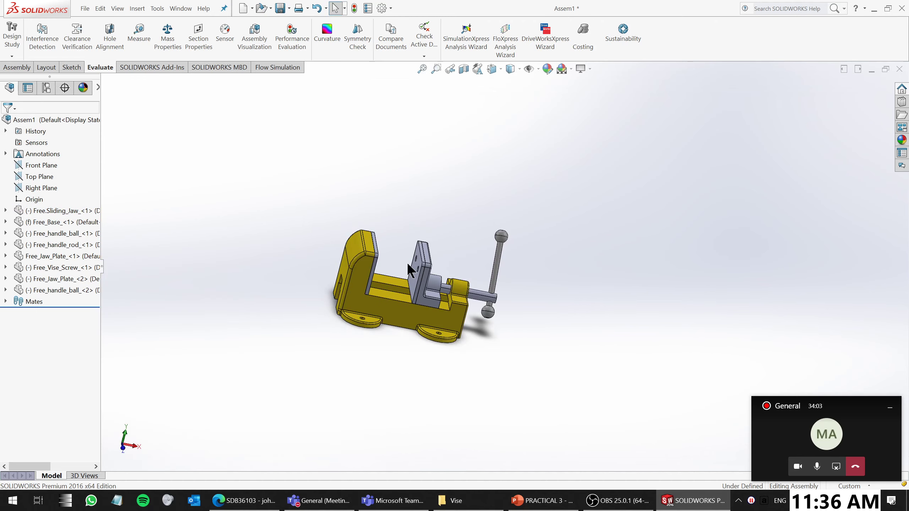
pyautogui.moveTo(407, 262); pyautogui.dragTo(349, 228, button='middle')
pyautogui.scroll(-5, 379, 267)
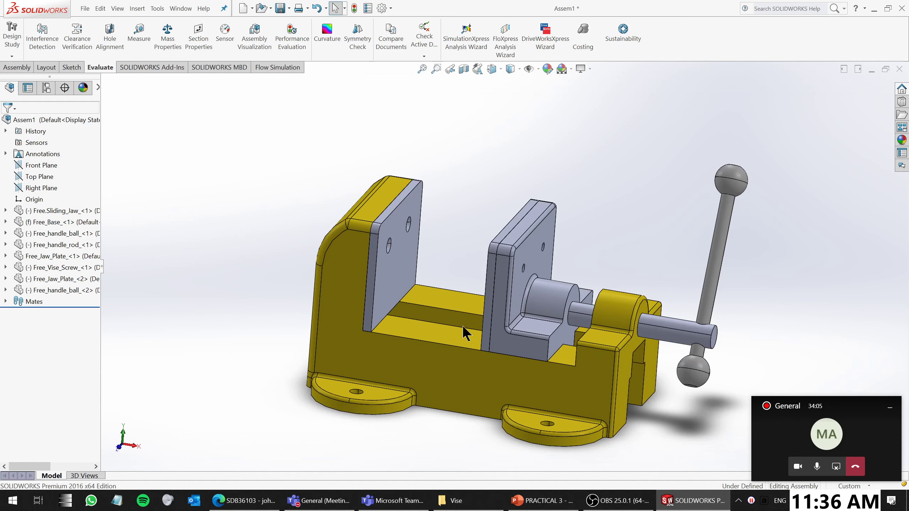
pyautogui.click(500, 341)
pyautogui.moveTo(493, 337); pyautogui.dragTo(464, 325)
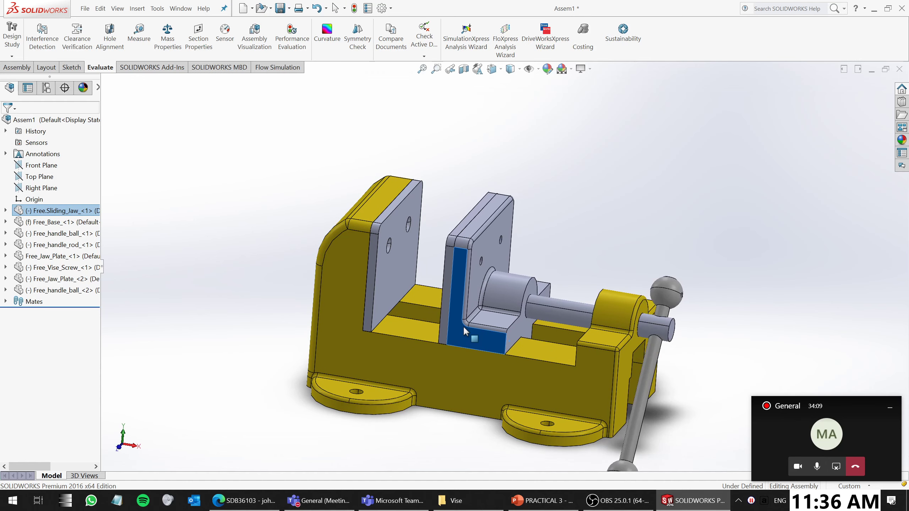
pyautogui.moveTo(488, 315); pyautogui.dragTo(508, 344, button='middle')
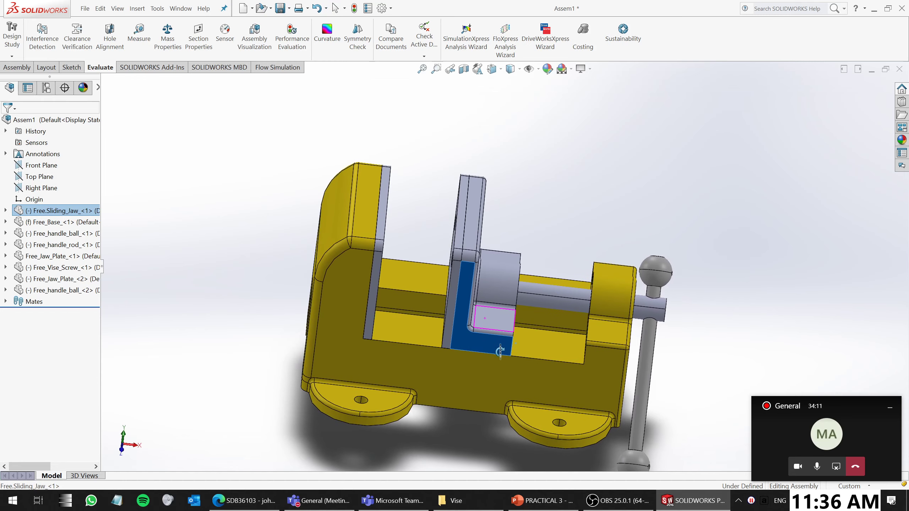
pyautogui.press('Escape')
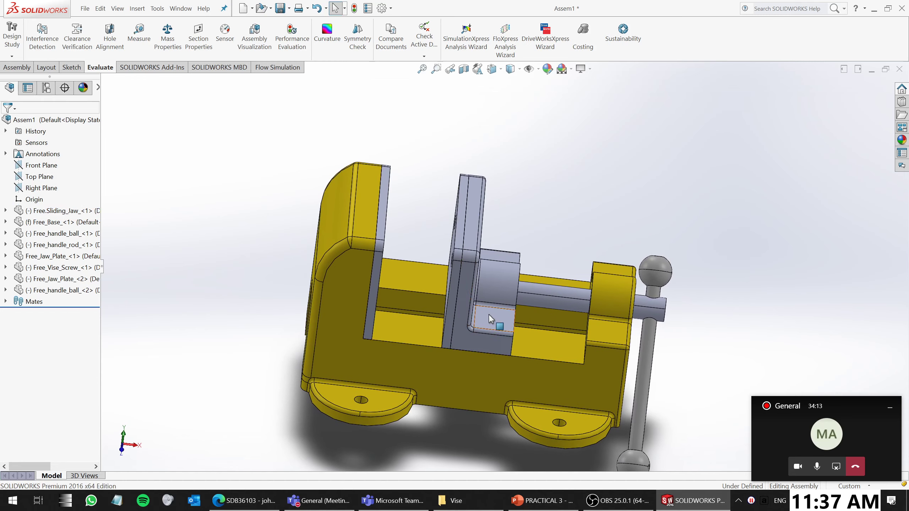
pyautogui.moveTo(539, 311); pyautogui.dragTo(519, 308, button='middle')
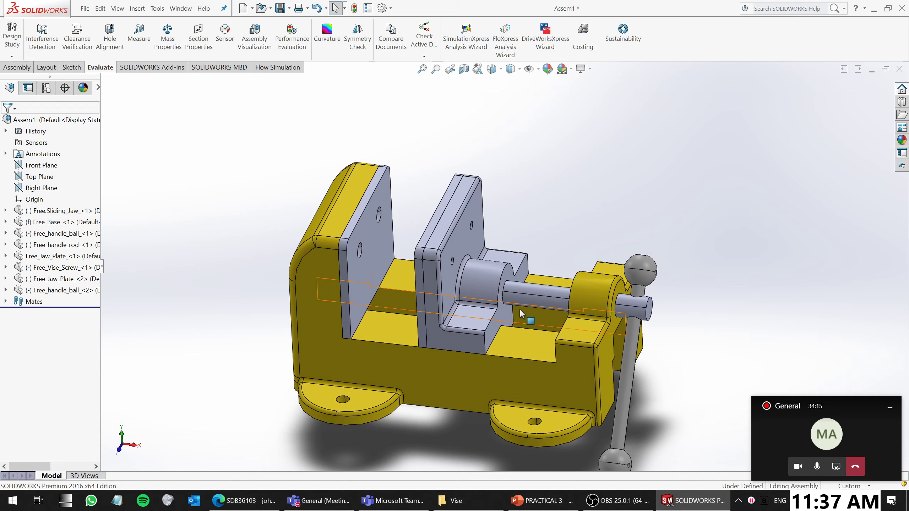
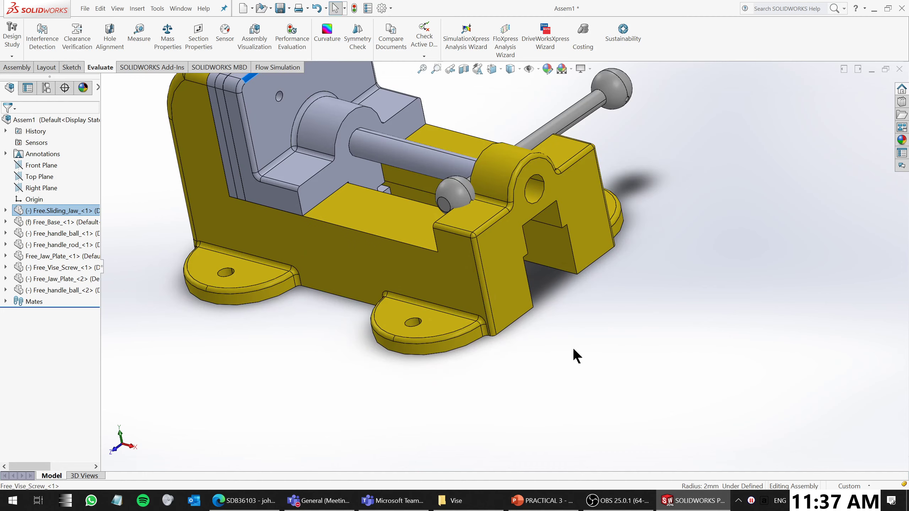
# Open the closed vise by sliding the jaw away from the fixed jaw plate in several moves, and inspect the screw and handle
pyautogui.scroll(5, 473, 248)
pyautogui.scroll(-5, 460, 215)
pyautogui.moveTo(483, 317); pyautogui.dragTo(512, 283, button='middle')
pyautogui.moveTo(305, 246); pyautogui.dragTo(345, 250)
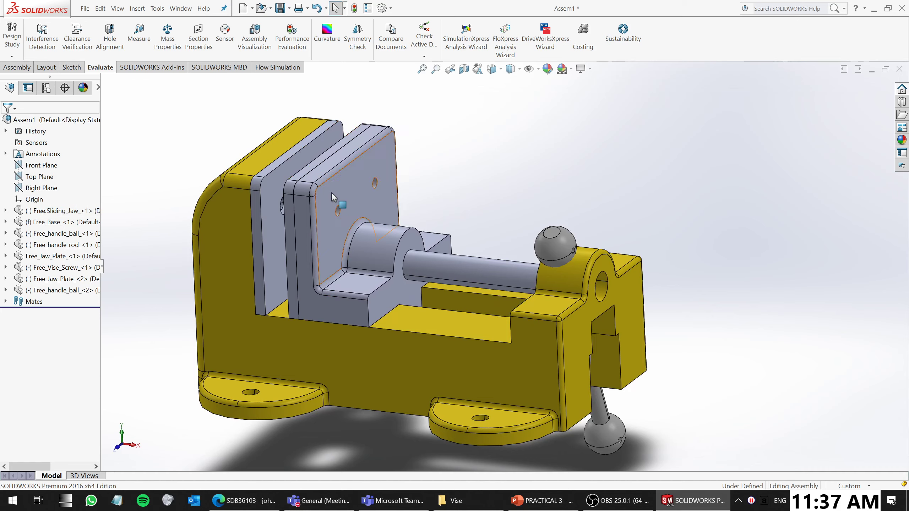
pyautogui.moveTo(331, 194); pyautogui.dragTo(397, 243)
pyautogui.moveTo(398, 244)
pyautogui.mouseDown(button='middle')
pyautogui.moveTo(457, 215)
pyautogui.moveTo(387, 237)
pyautogui.mouseUp(button='middle')
pyautogui.moveTo(385, 240); pyautogui.dragTo(436, 253)
pyautogui.moveTo(558, 233); pyautogui.dragTo(647, 447, button='middle')
pyautogui.moveTo(563, 344); pyautogui.dragTo(521, 252, button='middle')
pyautogui.click(757, 358)
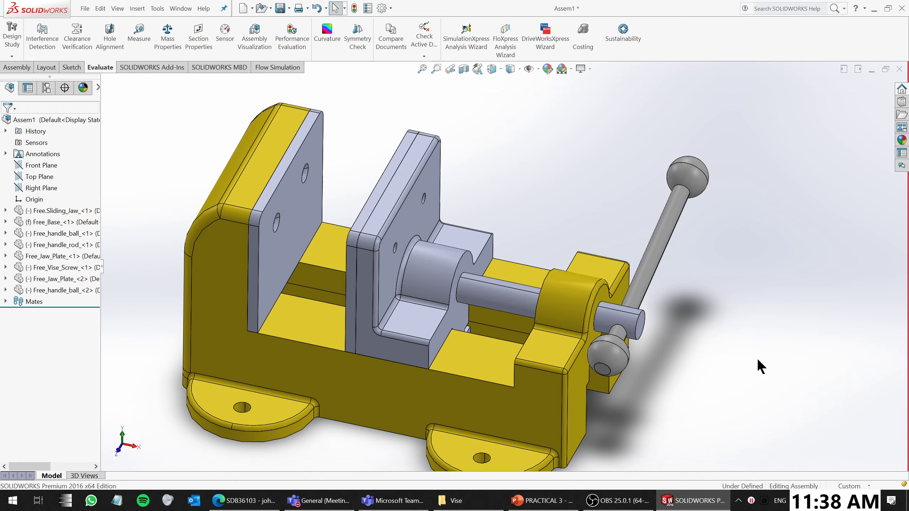
# Switch to the Teams meeting and review the list of participants
pyautogui.click(407, 502)
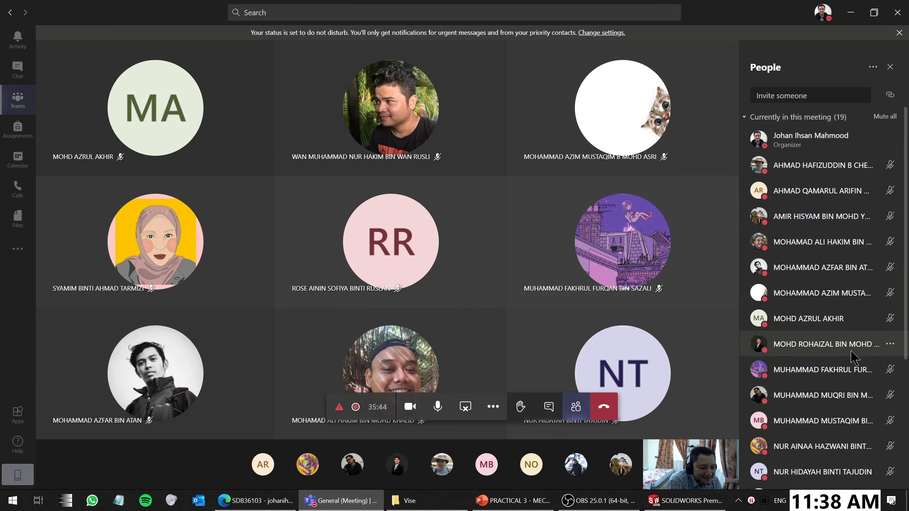
pyautogui.scroll(-5, 854, 354)
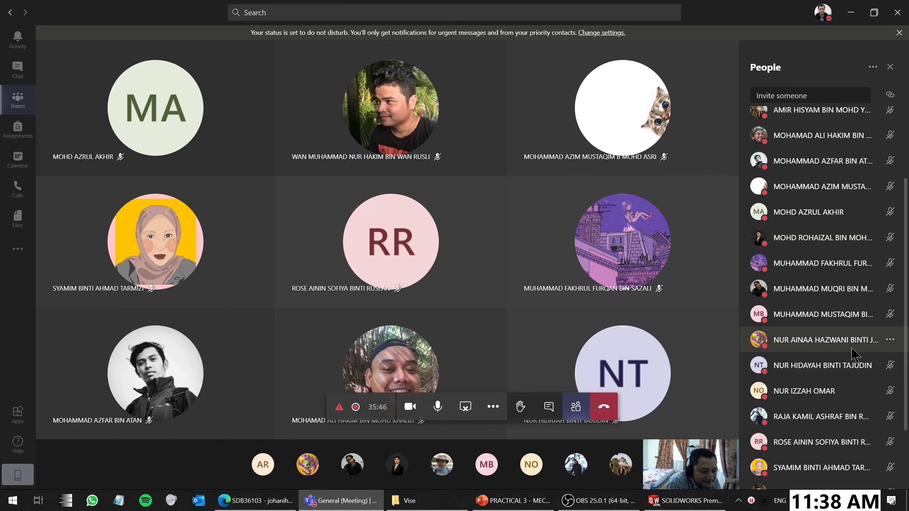
pyautogui.scroll(5, 854, 355)
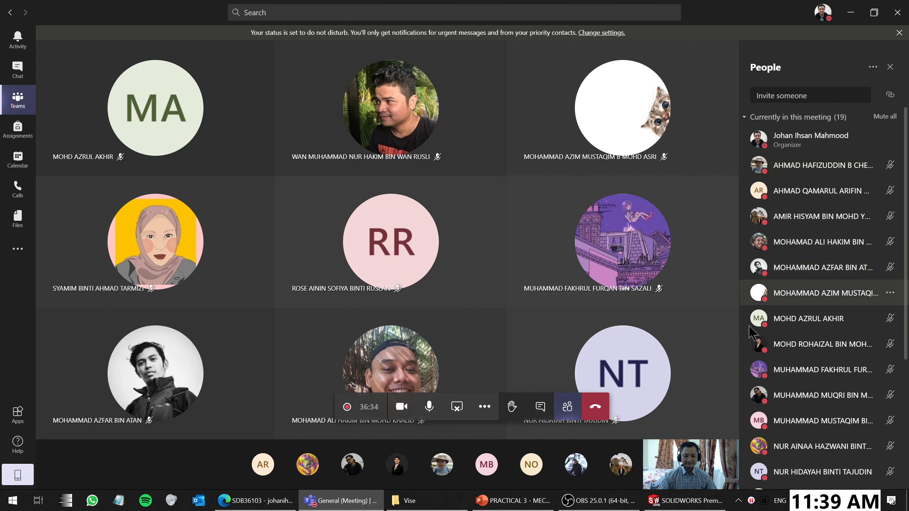
# Switch back to the SOLIDWORKS vise assembly and inspect the exposed vise screw between the sliding jaw and the screw support
pyautogui.click(684, 501)
pyautogui.moveTo(705, 324); pyautogui.dragTo(672, 312, button='middle')
pyautogui.scroll(2, 612, 310)
pyautogui.moveTo(603, 311); pyautogui.dragTo(613, 342, button='middle')
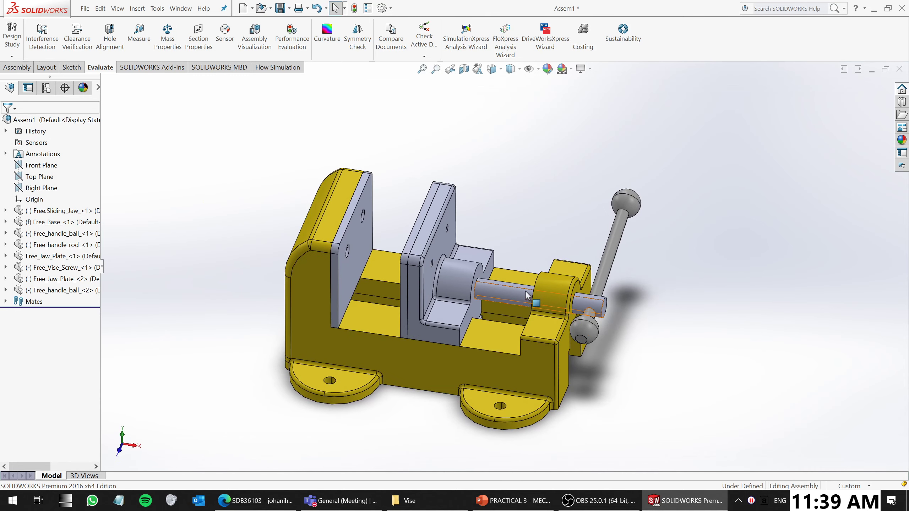
pyautogui.click(513, 297)
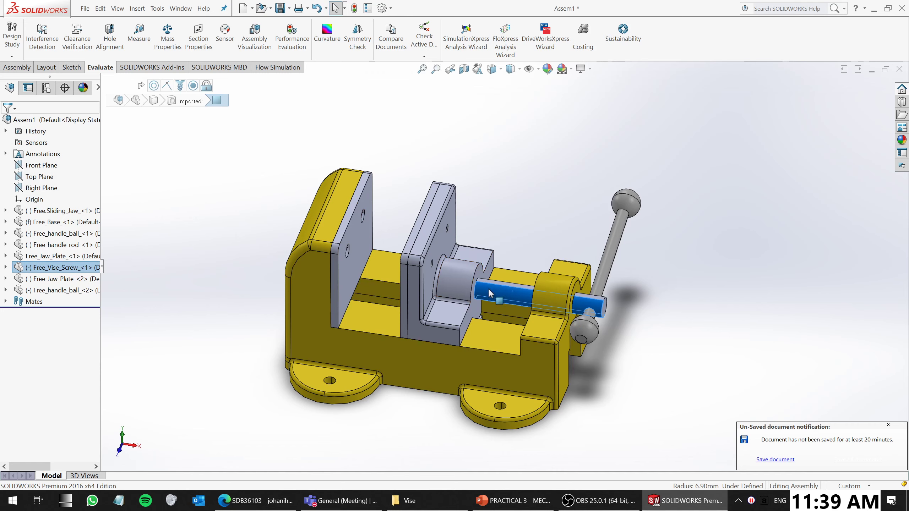
pyautogui.click(698, 358)
pyautogui.click(508, 296)
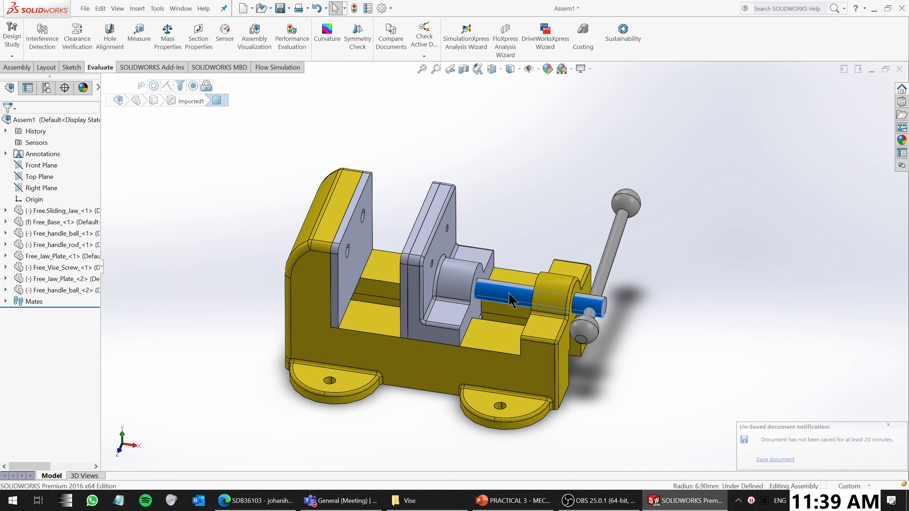
pyautogui.rightClick(511, 299)
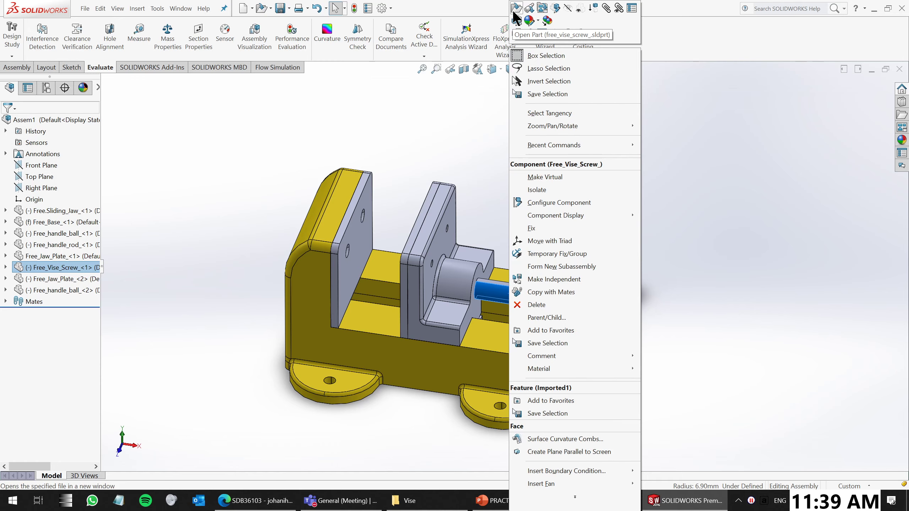
pyautogui.click(772, 215)
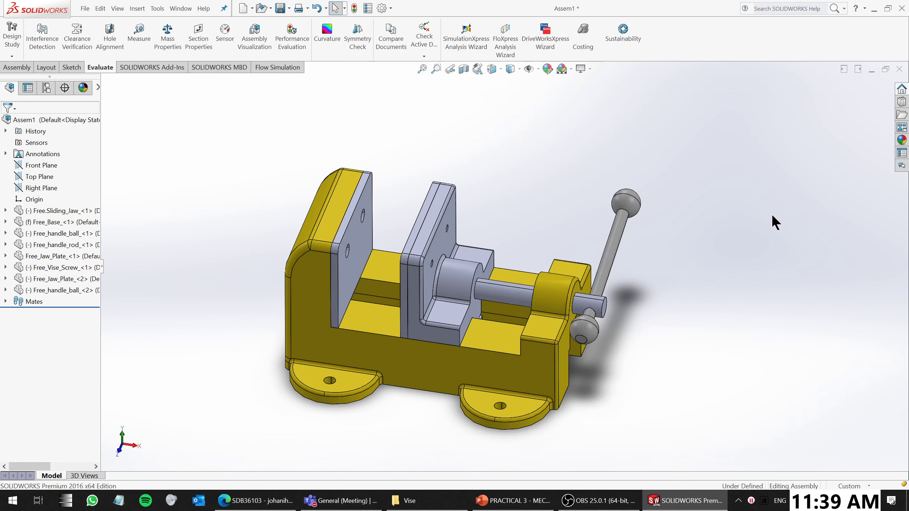
# Measure the distance between the facing surfaces of the fixed and sliding jaw plates
pyautogui.moveTo(689, 297); pyautogui.dragTo(643, 364, button='middle')
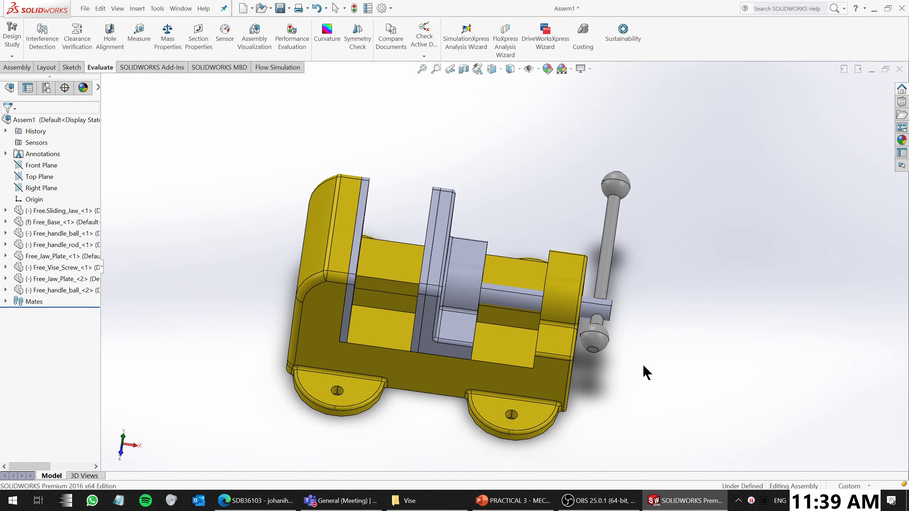
pyautogui.moveTo(538, 323); pyautogui.dragTo(524, 262, button='middle')
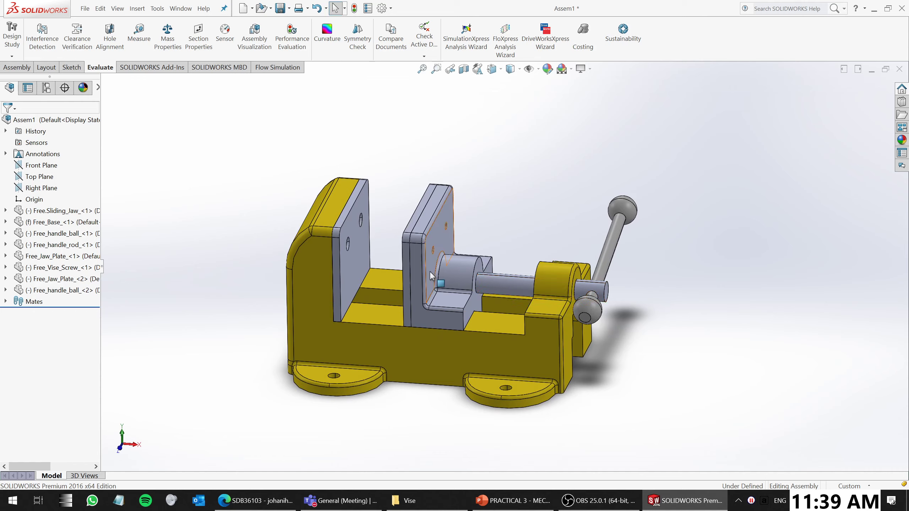
pyautogui.moveTo(466, 227); pyautogui.dragTo(450, 238, button='middle')
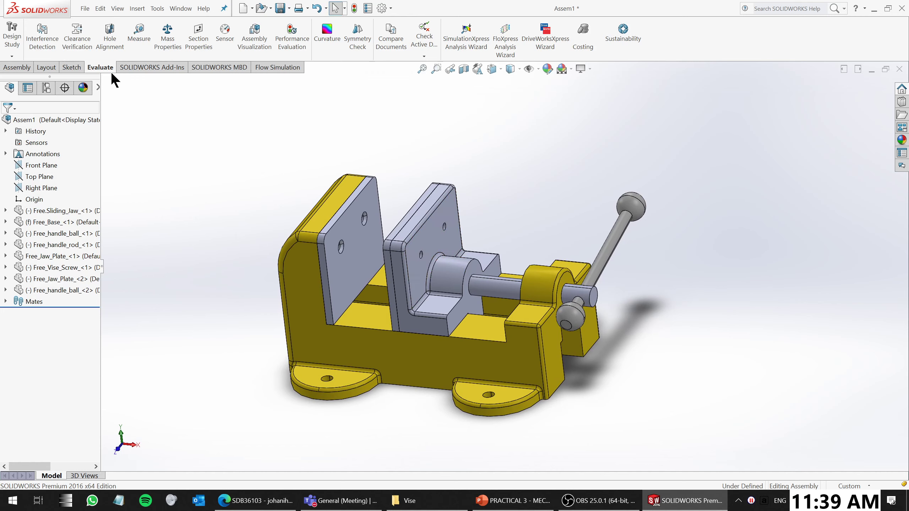
pyautogui.click(139, 34)
pyautogui.click(341, 279)
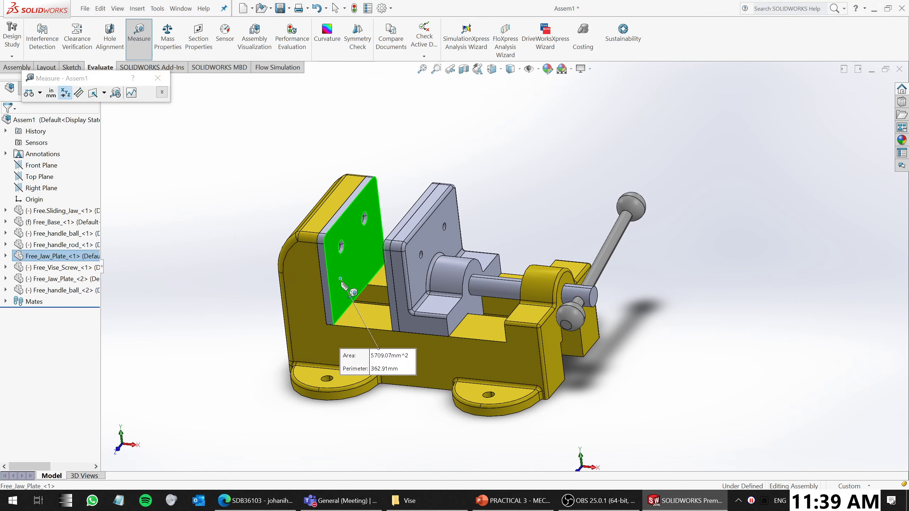
pyautogui.moveTo(362, 303); pyautogui.dragTo(435, 292, button='middle')
pyautogui.click(444, 278)
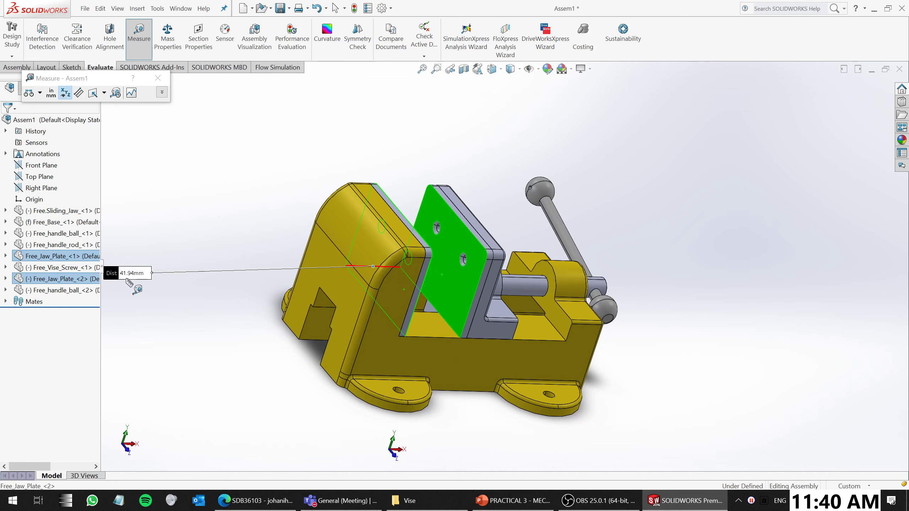
pyautogui.moveTo(420, 321)
pyautogui.mouseDown(button='middle')
pyautogui.moveTo(436, 389)
pyautogui.moveTo(433, 327)
pyautogui.mouseUp(button='middle')
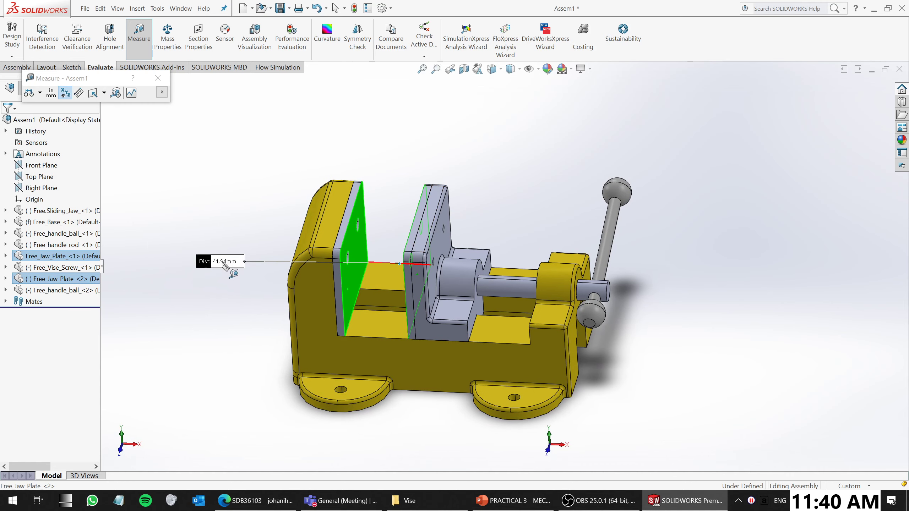
pyautogui.press('Escape')
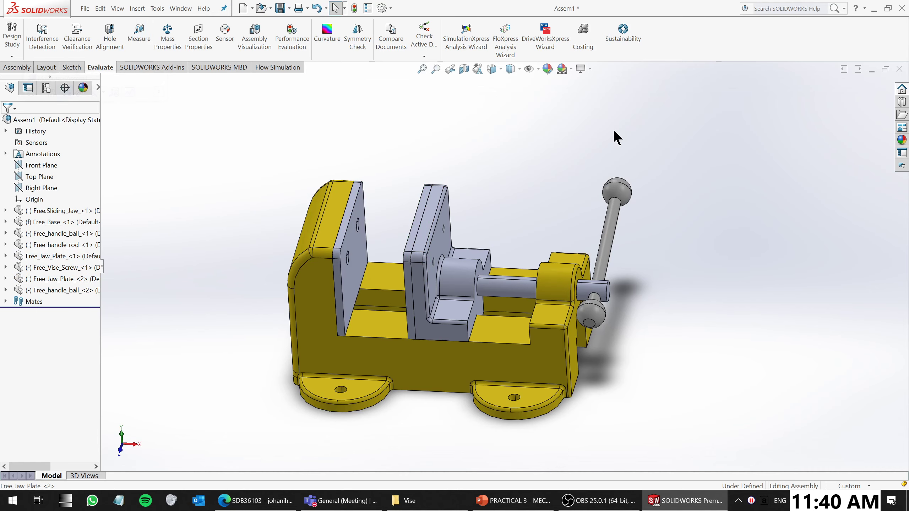
# Open the vise screw part from the assembly in its own window
pyautogui.rightClick(505, 288)
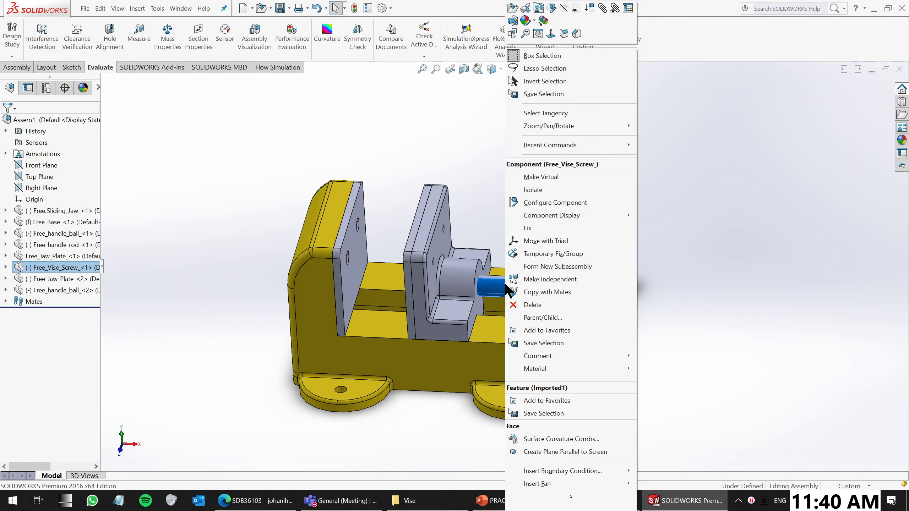
pyautogui.click(513, 8)
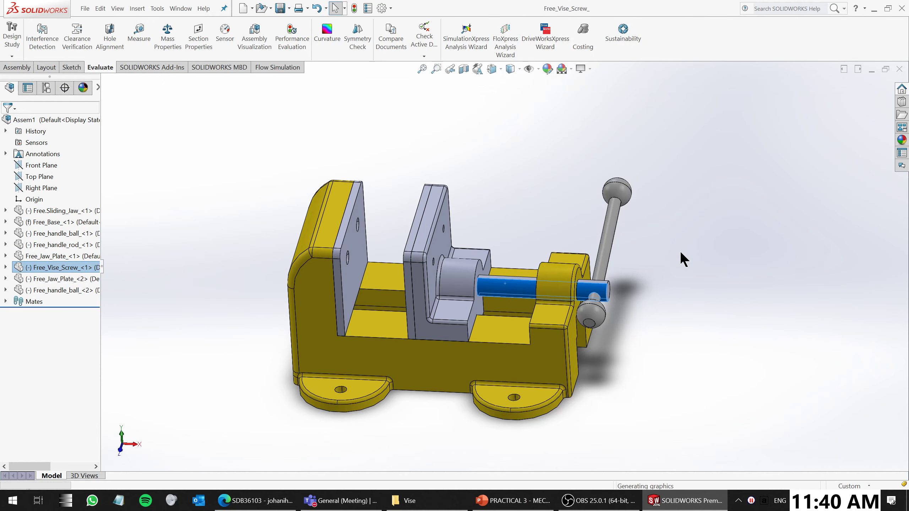
pyautogui.moveTo(567, 372); pyautogui.dragTo(454, 250, button='middle')
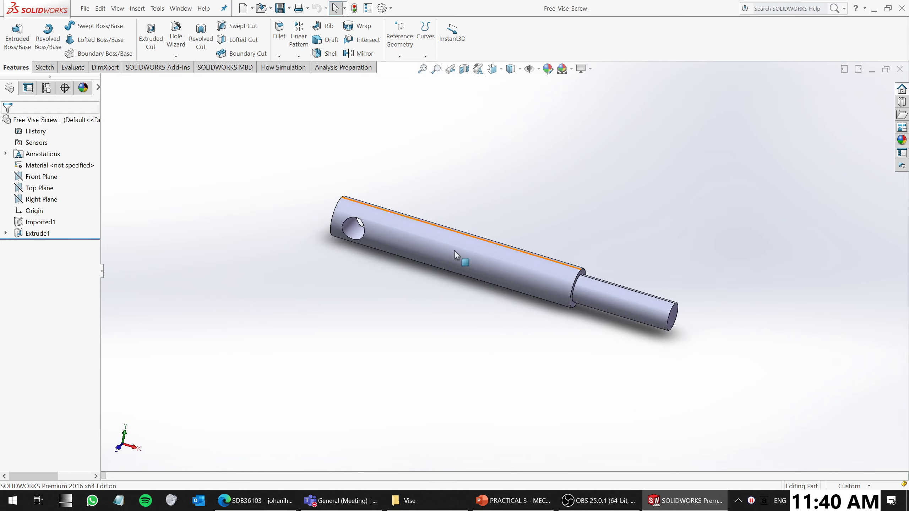
# Review the definition of the Extrude1 cut that forms the screw's handle hole, including its Through All end conditions
pyautogui.click(5, 233)
pyautogui.click(426, 235)
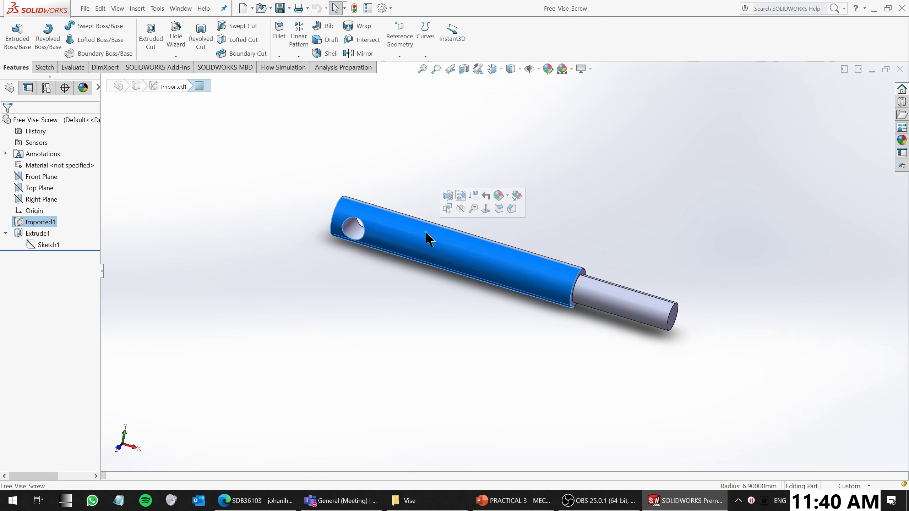
pyautogui.rightClick(37, 231)
pyautogui.click(45, 208)
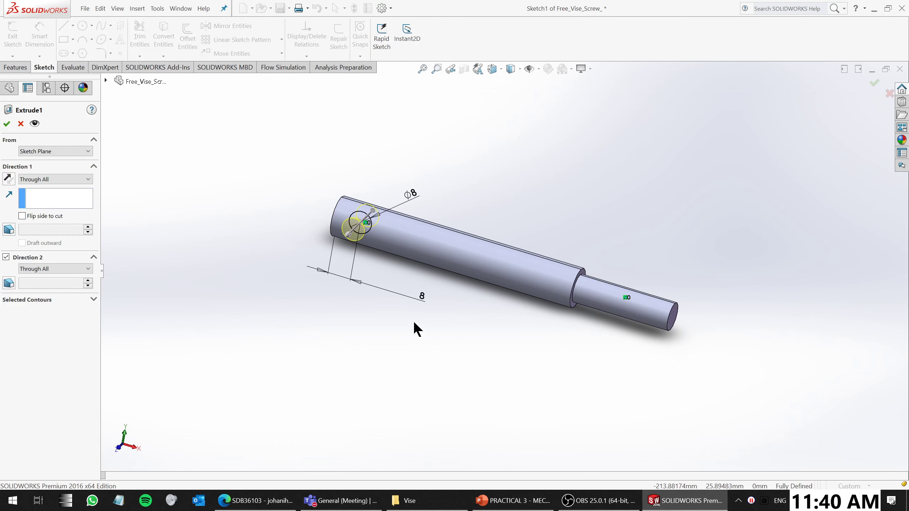
pyautogui.moveTo(429, 320)
pyautogui.mouseDown(button='middle')
pyautogui.moveTo(440, 387)
pyautogui.moveTo(426, 357)
pyautogui.moveTo(457, 319)
pyautogui.mouseUp(button='middle')
pyautogui.moveTo(479, 207)
pyautogui.mouseDown(button='middle')
pyautogui.moveTo(438, 304)
pyautogui.moveTo(472, 219)
pyautogui.mouseUp(button='middle')
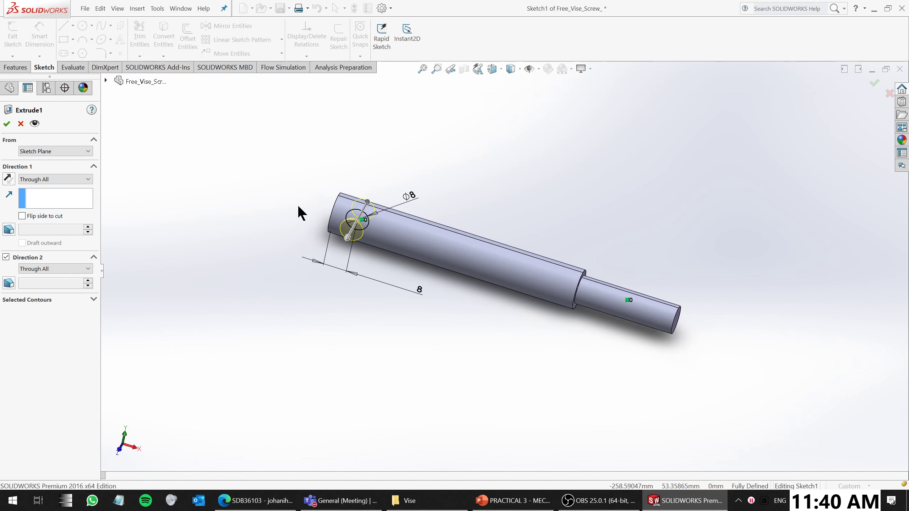
pyautogui.press('Return')
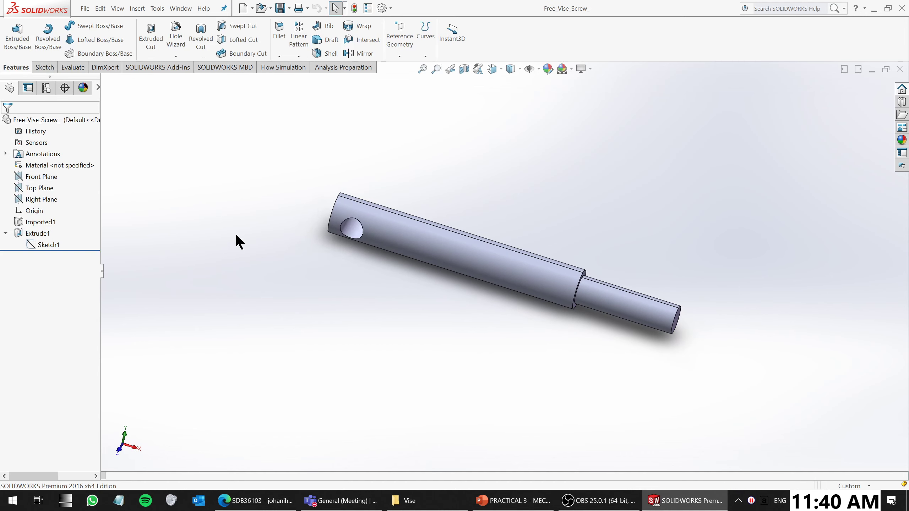
# Examine the Extrude1 feature with its Sketch1 and the handle hole it produces in the vise screw
pyautogui.click(6, 234)
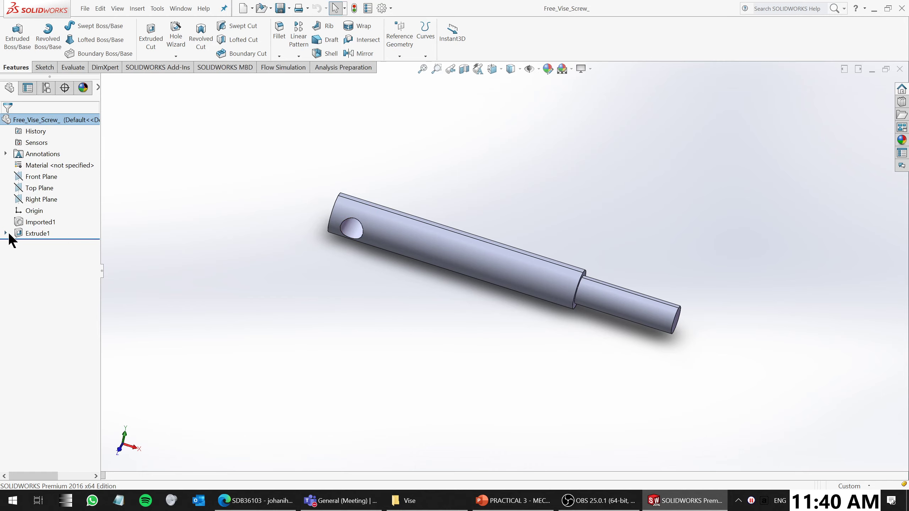
pyautogui.click(5, 233)
pyautogui.click(40, 235)
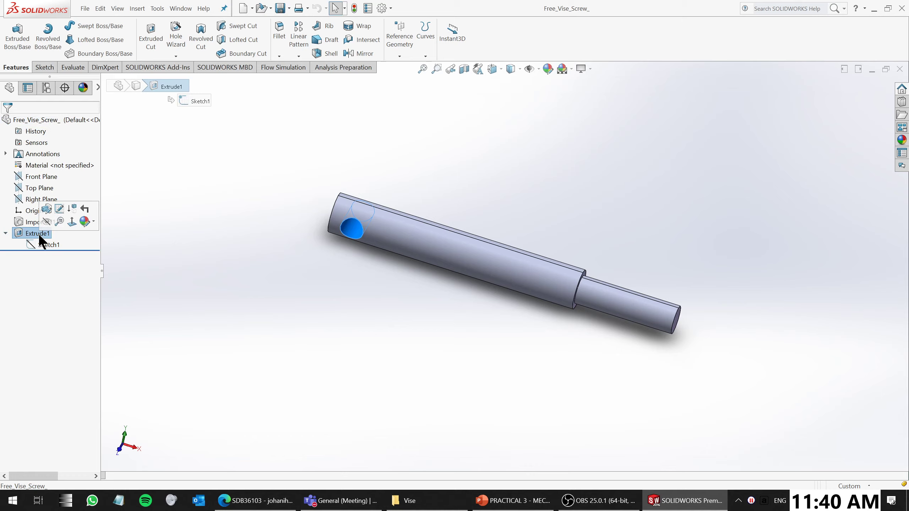
pyautogui.click(350, 331)
pyautogui.moveTo(378, 339); pyautogui.dragTo(489, 337, button='middle')
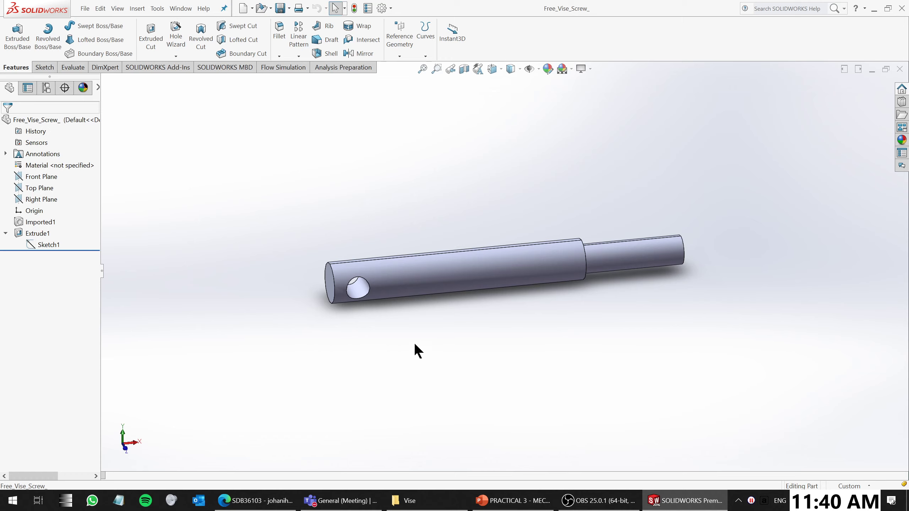
# Start a new sketch on the vise screw's end face beside the handle hole, viewed normal to the face
pyautogui.moveTo(415, 345); pyautogui.dragTo(384, 256, button='middle')
pyautogui.rightClick(383, 253)
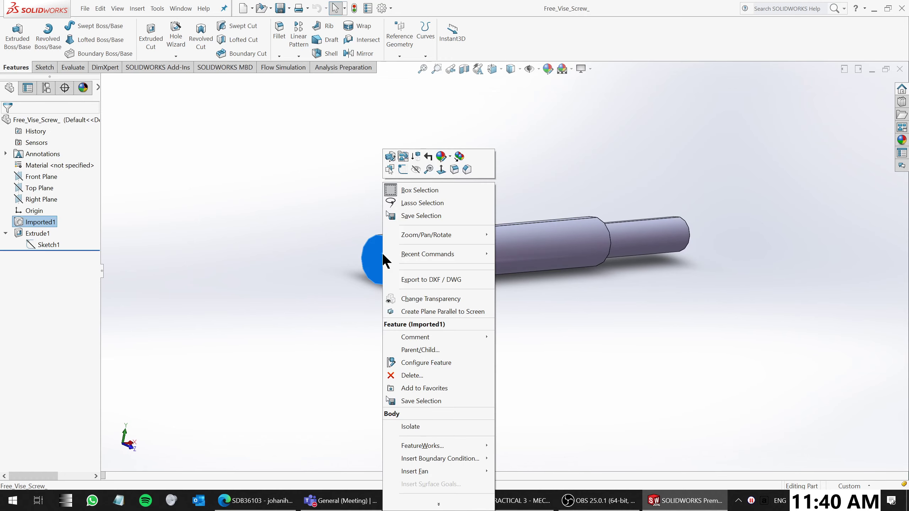
pyautogui.click(399, 172)
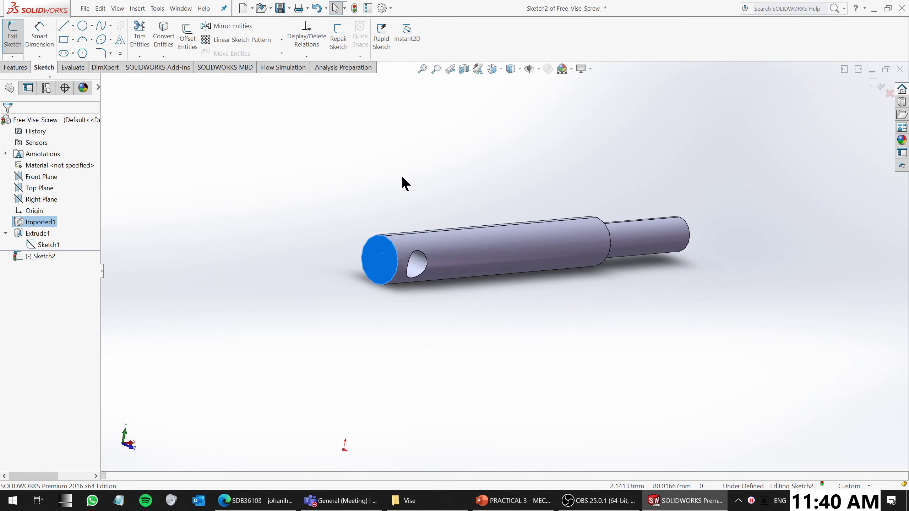
pyautogui.hotkey('ctrl', '8')
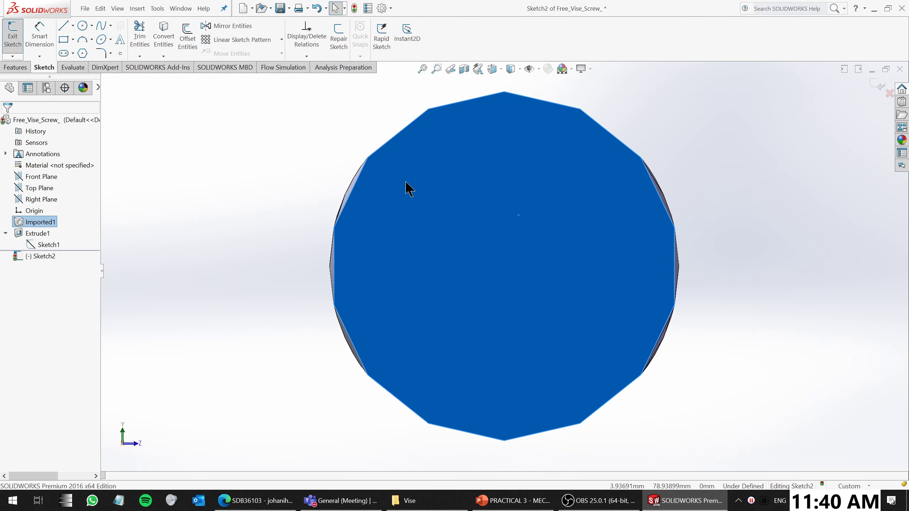
pyautogui.press('f')
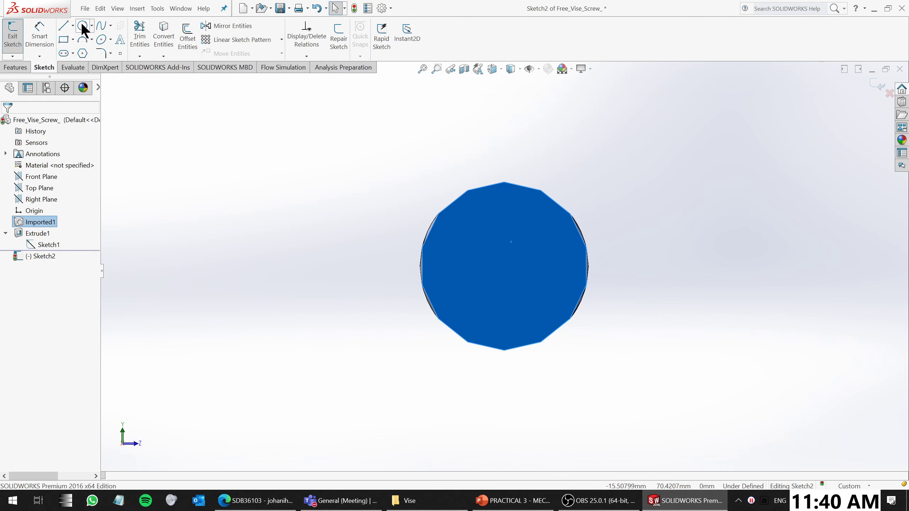
# Convert the edges of the shaft's large end face into sketch geometry and close the sketch
pyautogui.click(166, 45)
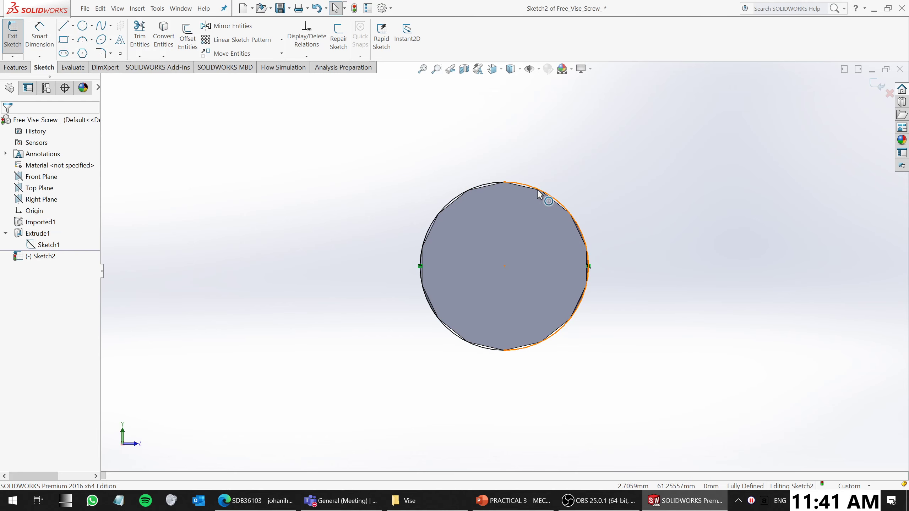
pyautogui.click(488, 185)
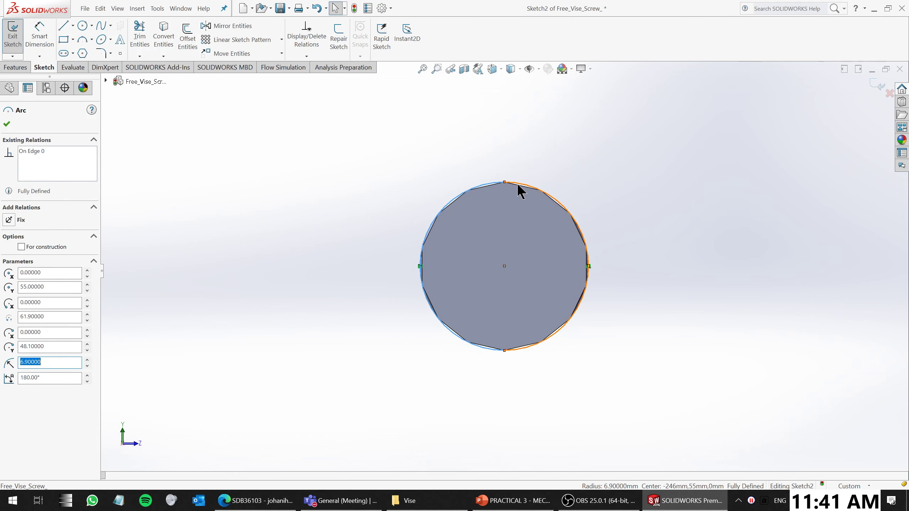
pyautogui.click(519, 185)
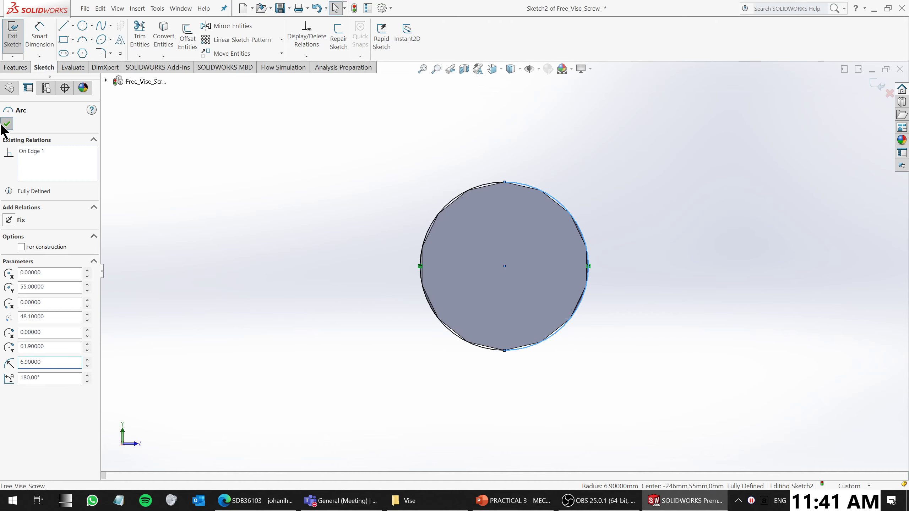
pyautogui.press('Escape')
pyautogui.moveTo(552, 240); pyautogui.dragTo(464, 291, button='middle')
pyautogui.scroll(6, 553, 274)
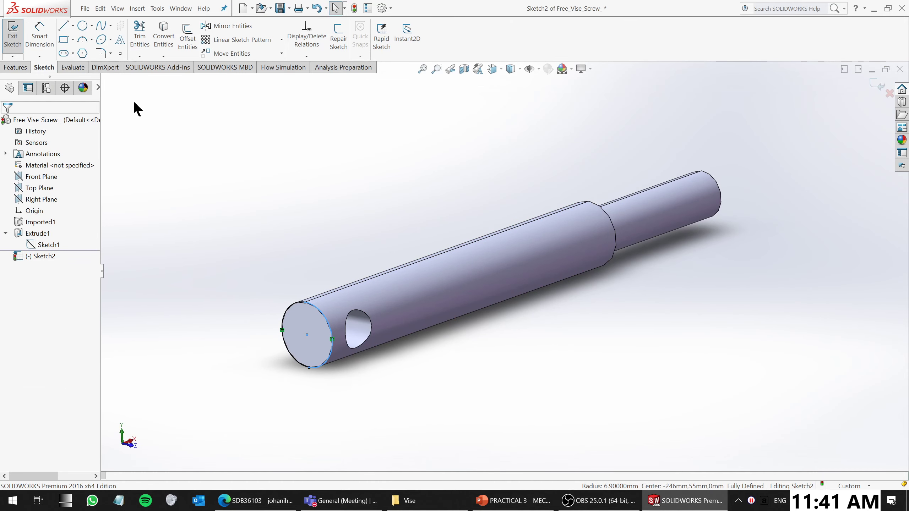
pyautogui.click(13, 35)
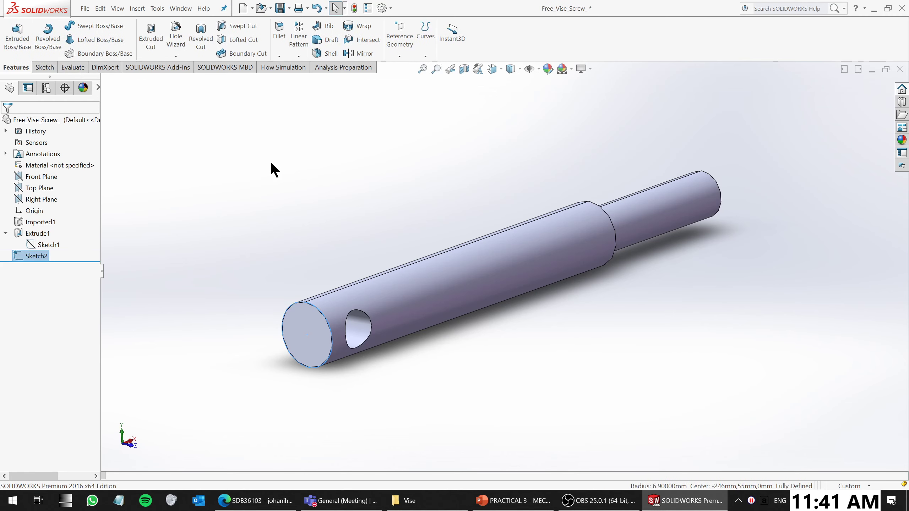
# Extrude the converted end-face outline 45 mm outward as a blind boss merged with the shaft
pyautogui.click(17, 34)
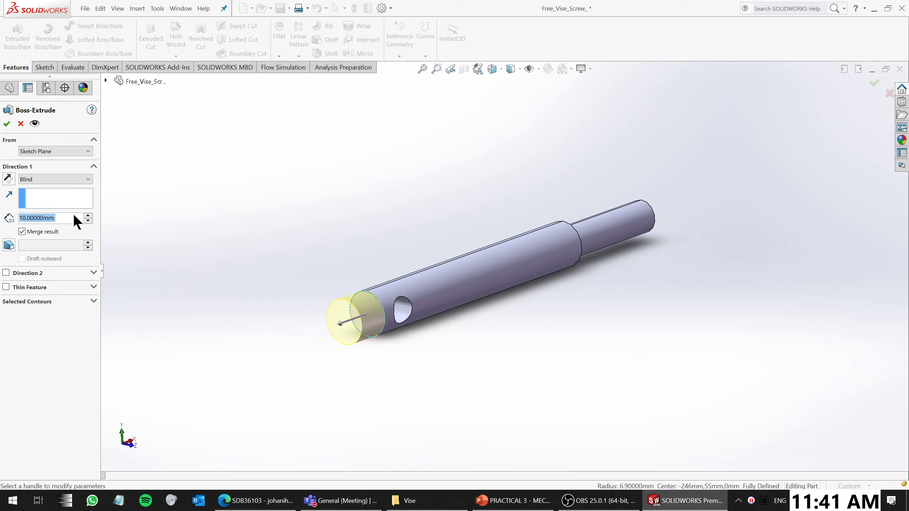
pyautogui.write('45')
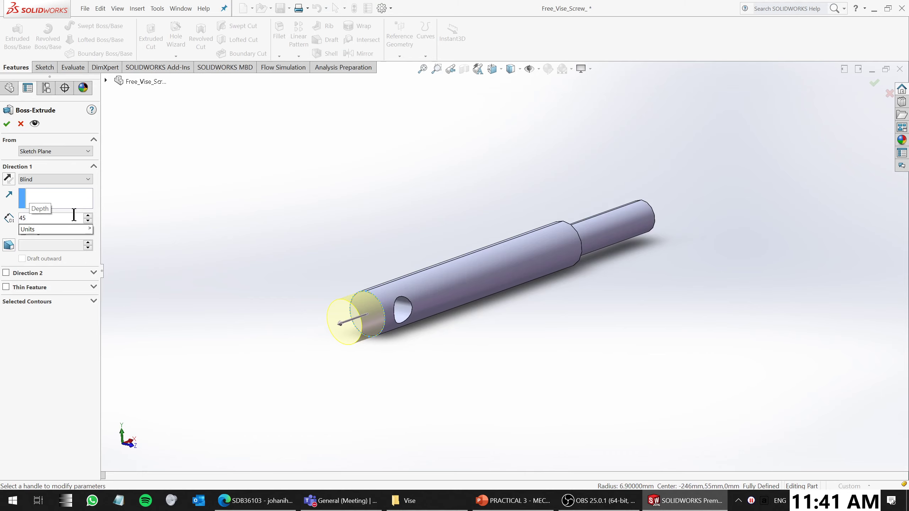
pyautogui.click(7, 124)
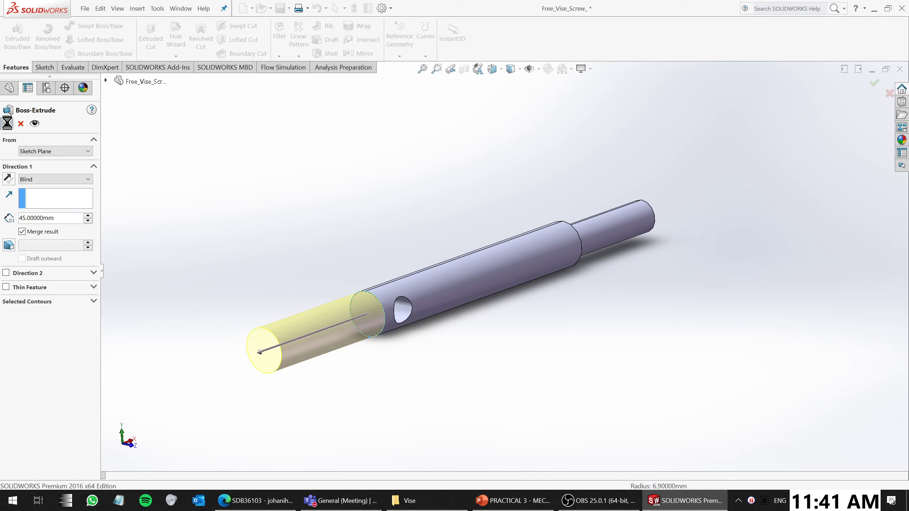
pyautogui.moveTo(410, 349); pyautogui.dragTo(548, 324, button='middle')
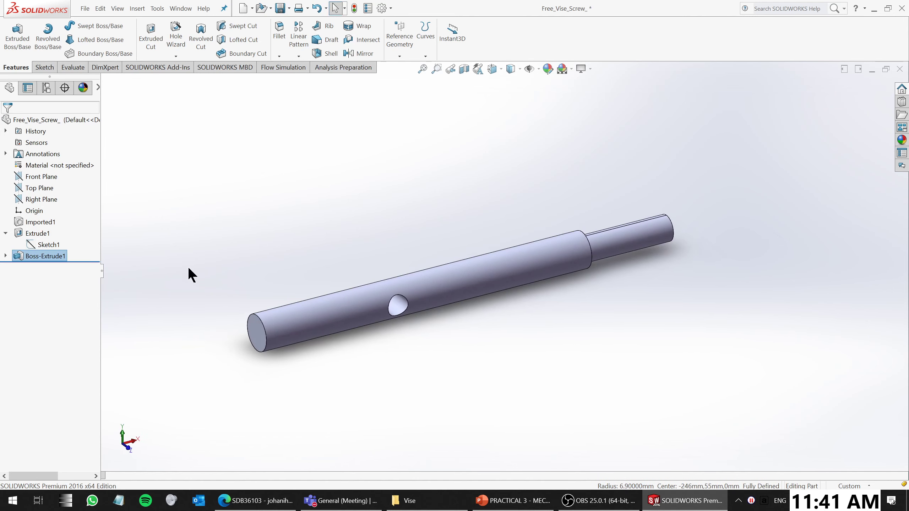
pyautogui.rightClick(40, 174)
pyautogui.click(53, 166)
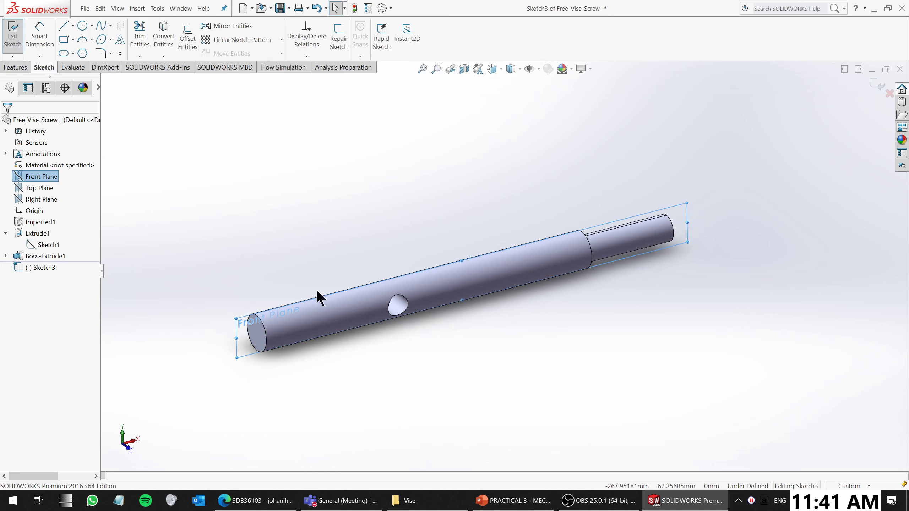
pyautogui.hotkey('ctrl', '8')
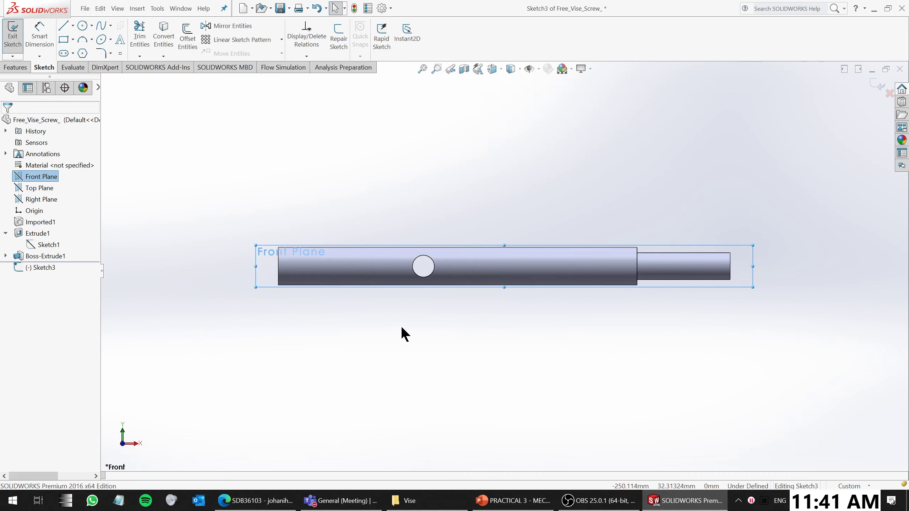
pyautogui.scroll(-4, 349, 264)
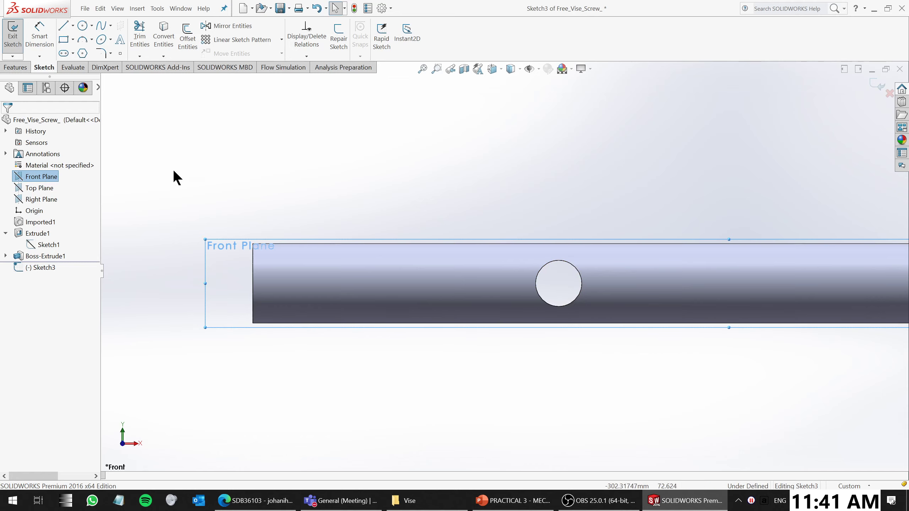
pyautogui.click(42, 41)
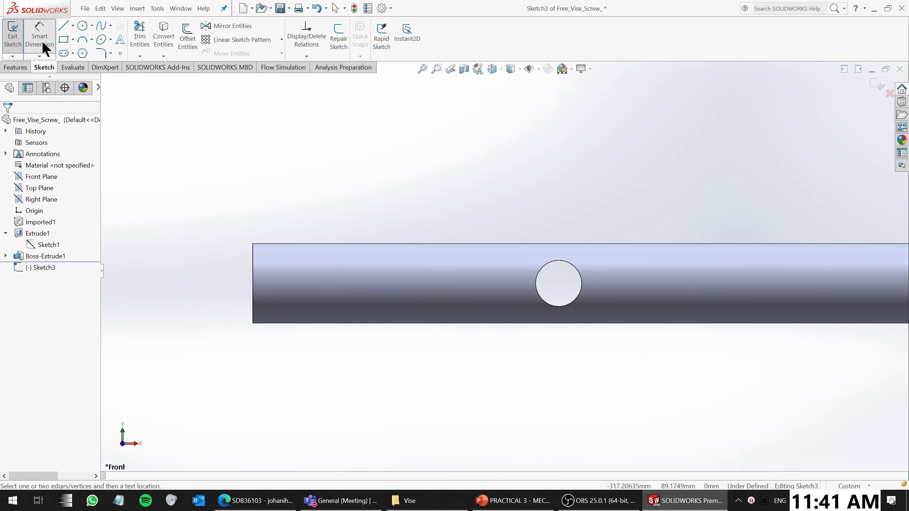
pyautogui.click(575, 268)
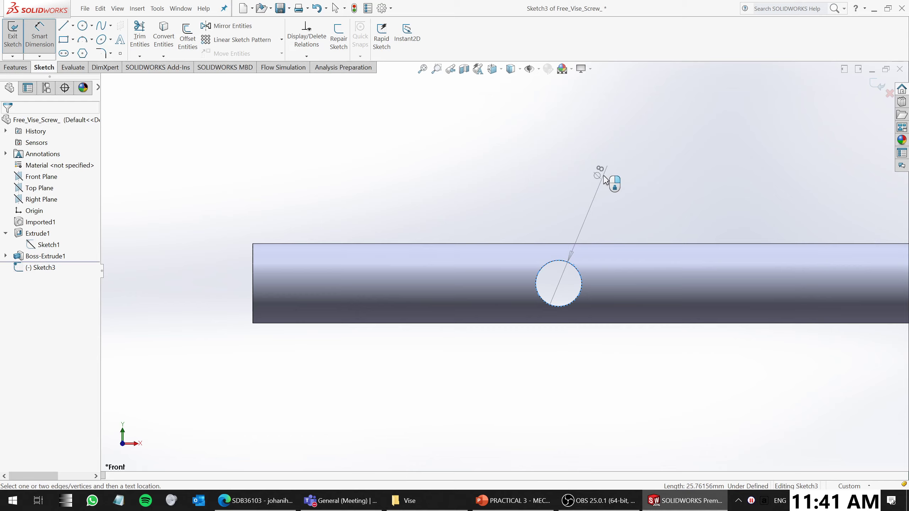
pyautogui.press('Escape')
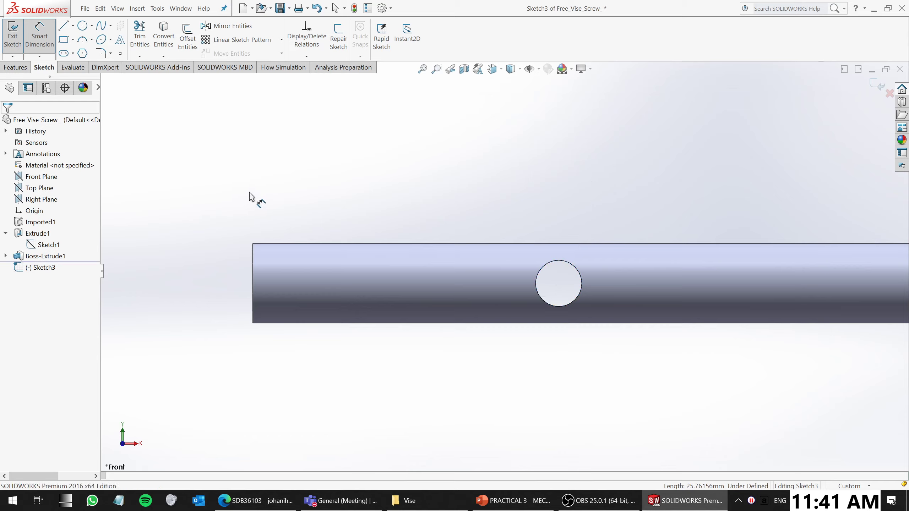
pyautogui.press('z')
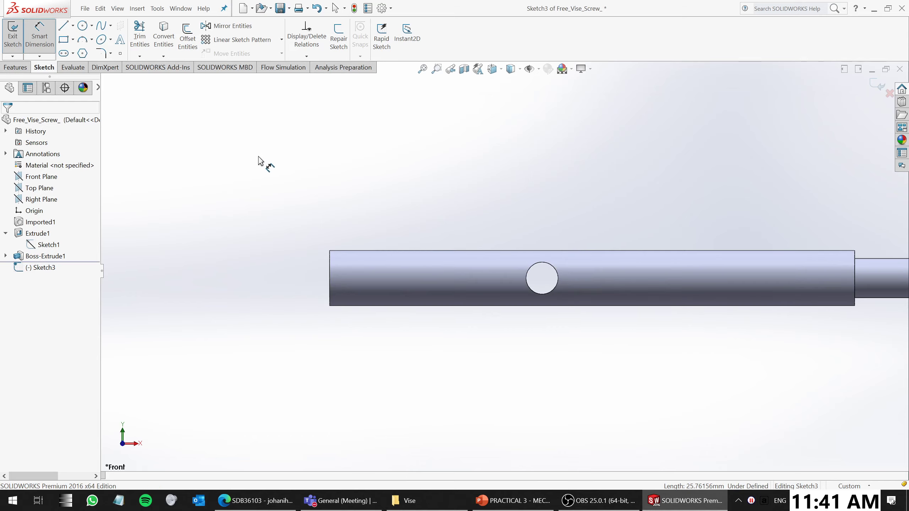
pyautogui.rightClick(38, 232)
pyautogui.moveTo(39, 233)
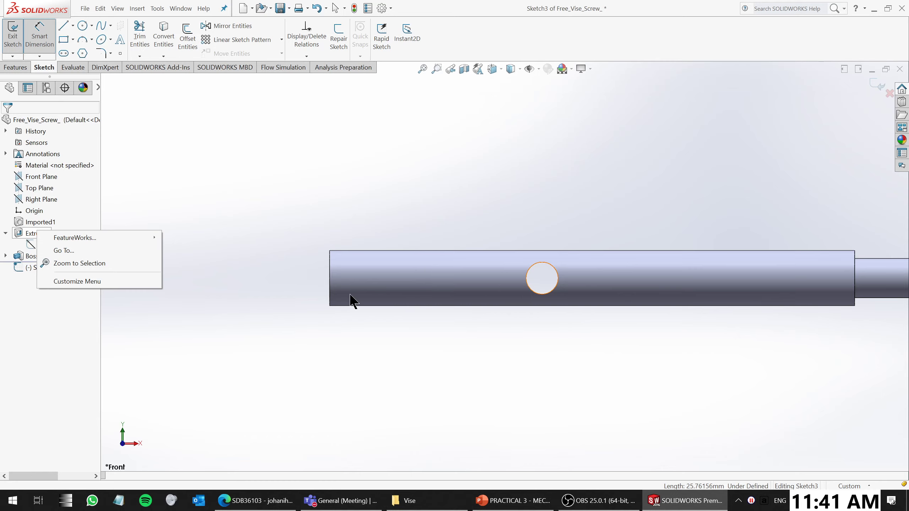
pyautogui.click(6, 53)
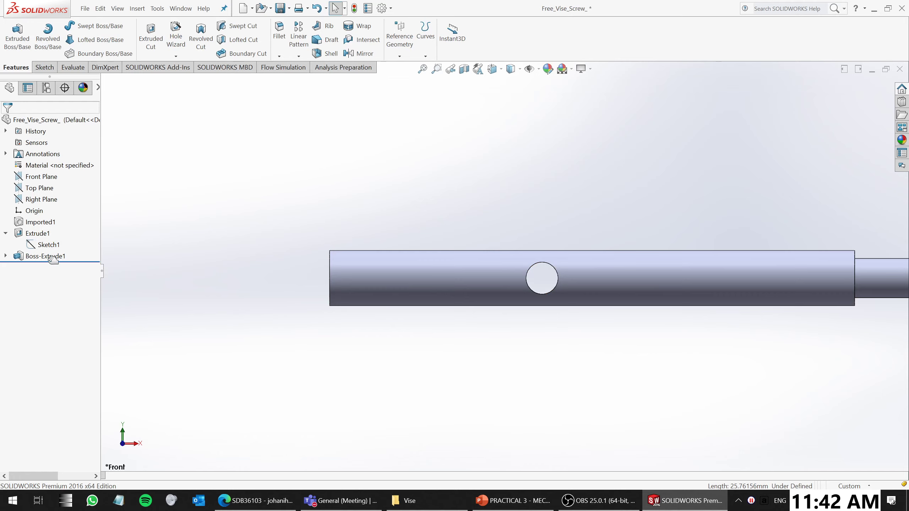
pyautogui.moveTo(232, 251); pyautogui.dragTo(378, 286, button='middle')
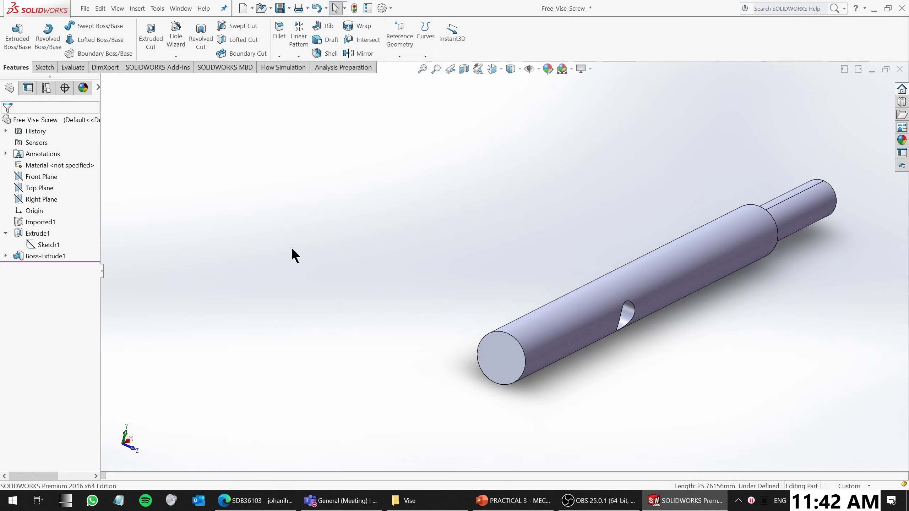
pyautogui.rightClick(43, 233)
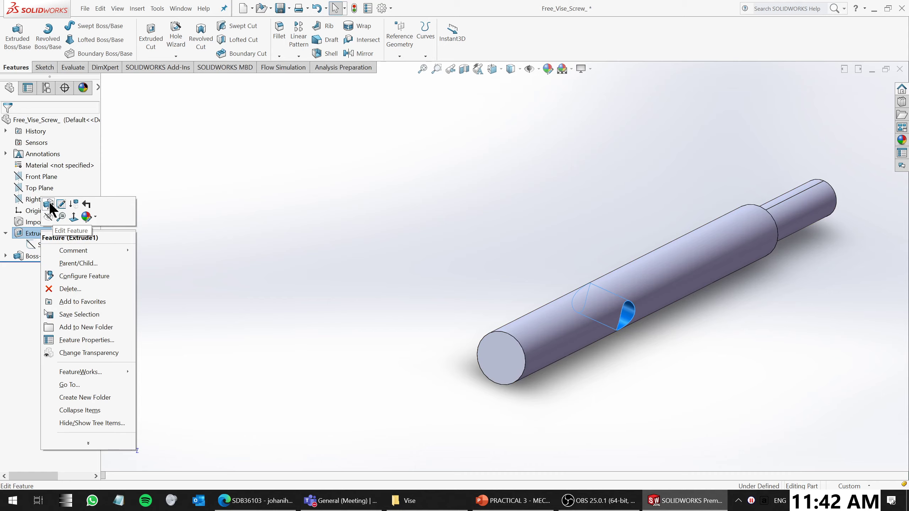
pyautogui.click(792, 380)
# Edit the cross hole's sketch, set its distance from the shaft end to -20 mm, and stop the rebuild for repair
pyautogui.moveTo(778, 369); pyautogui.dragTo(744, 342, button='middle')
pyautogui.scroll(-2, 691, 329)
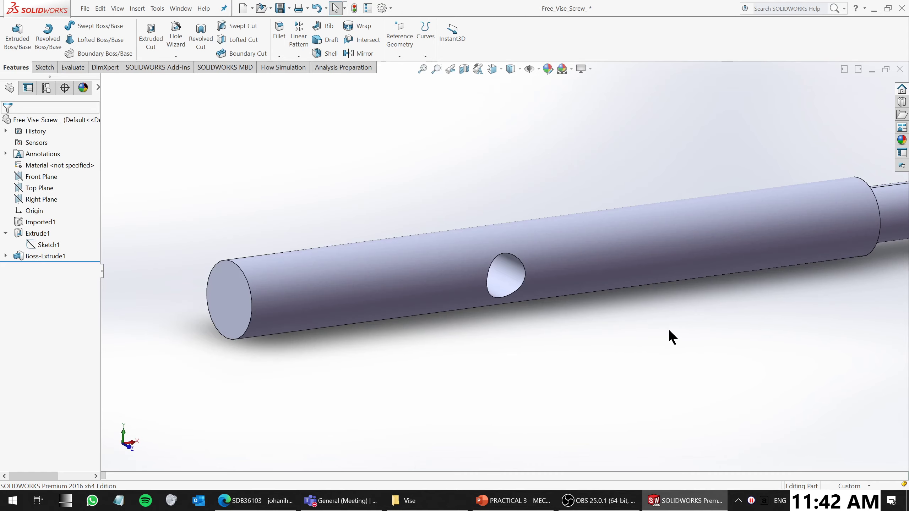
pyautogui.hotkey('ctrl', '1')
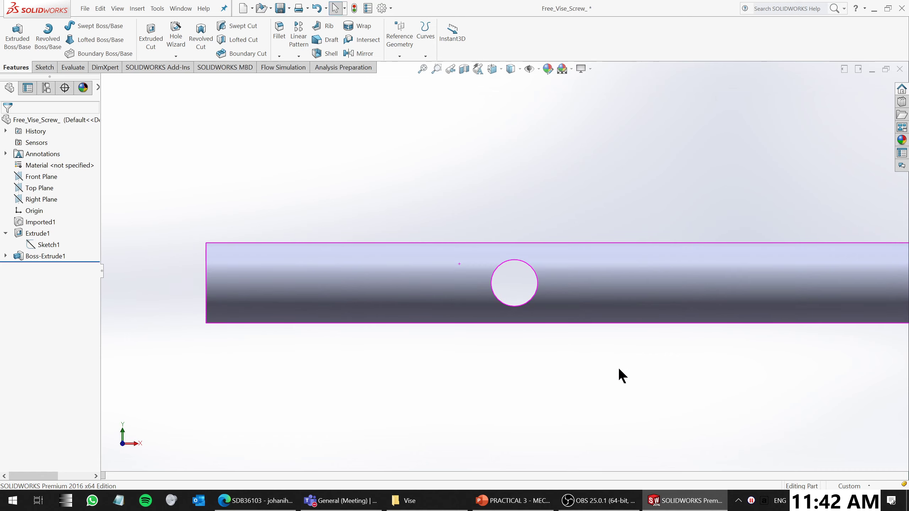
pyautogui.rightClick(32, 241)
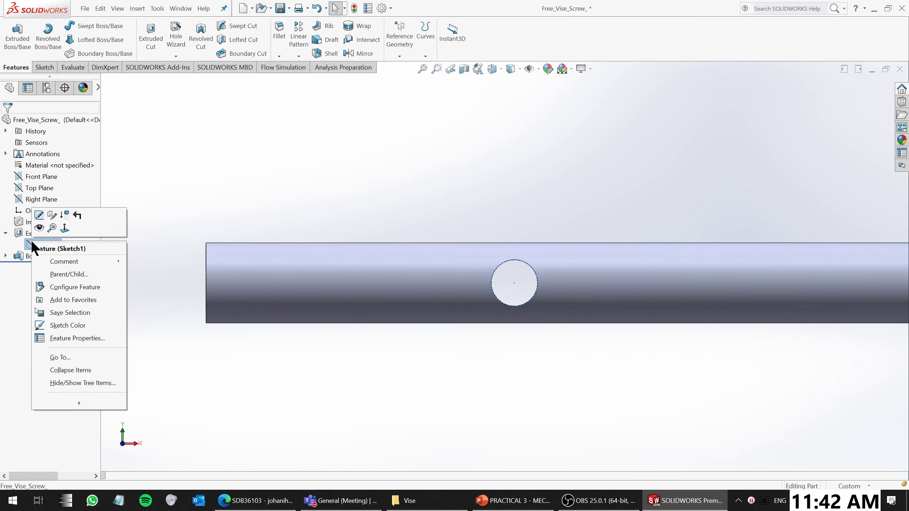
pyautogui.click(23, 216)
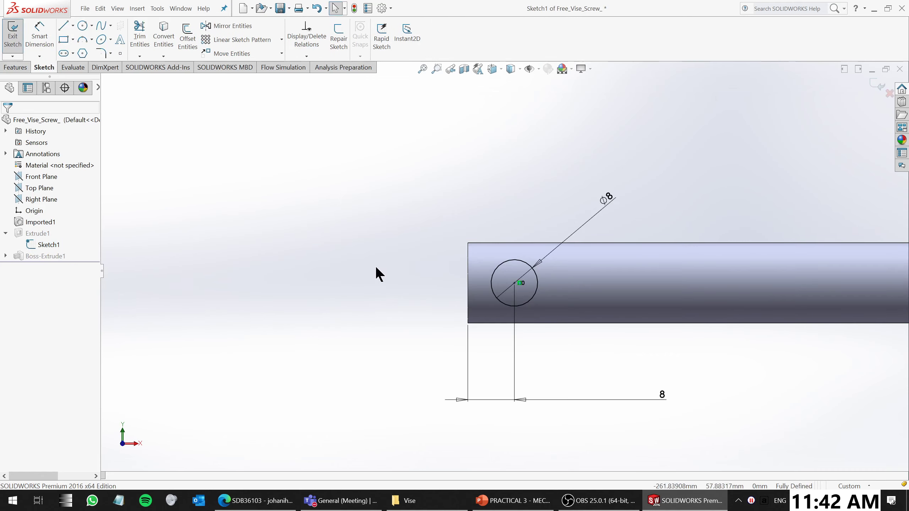
pyautogui.scroll(3, 376, 267)
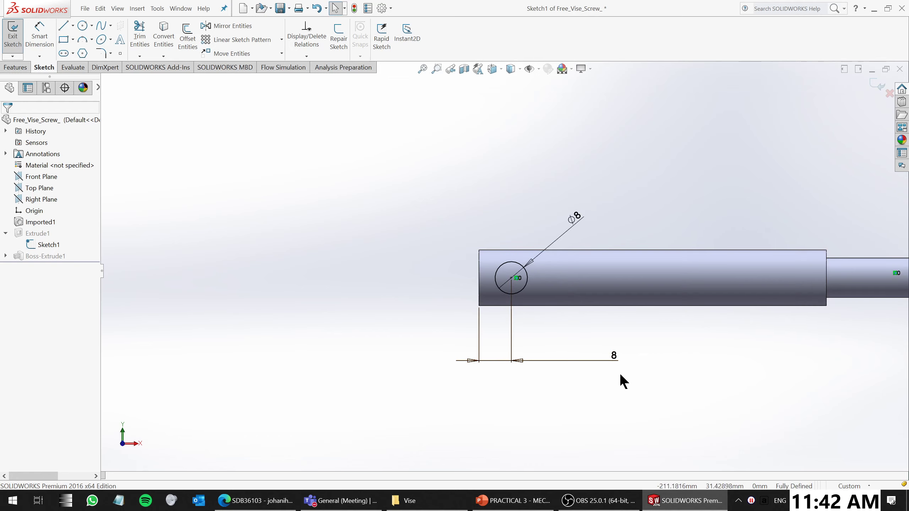
pyautogui.click(619, 361)
pyautogui.doubleClick(615, 357)
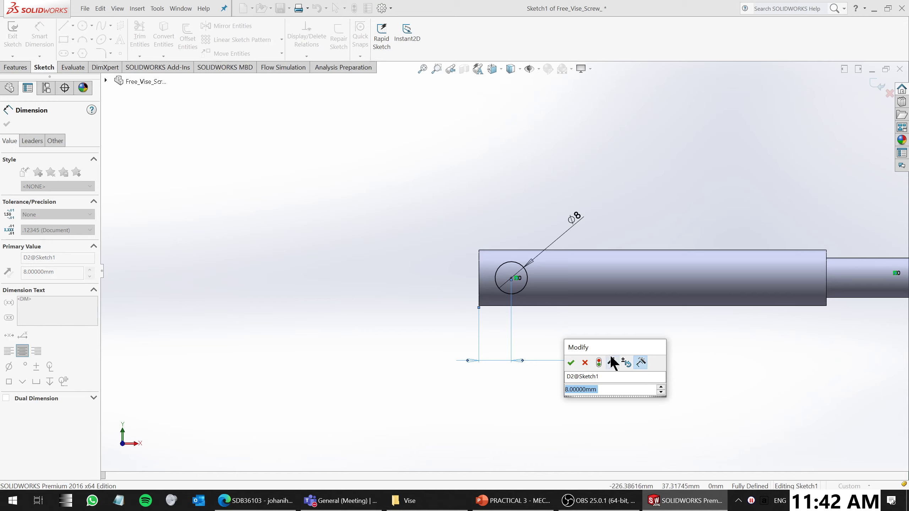
pyautogui.write('-20')
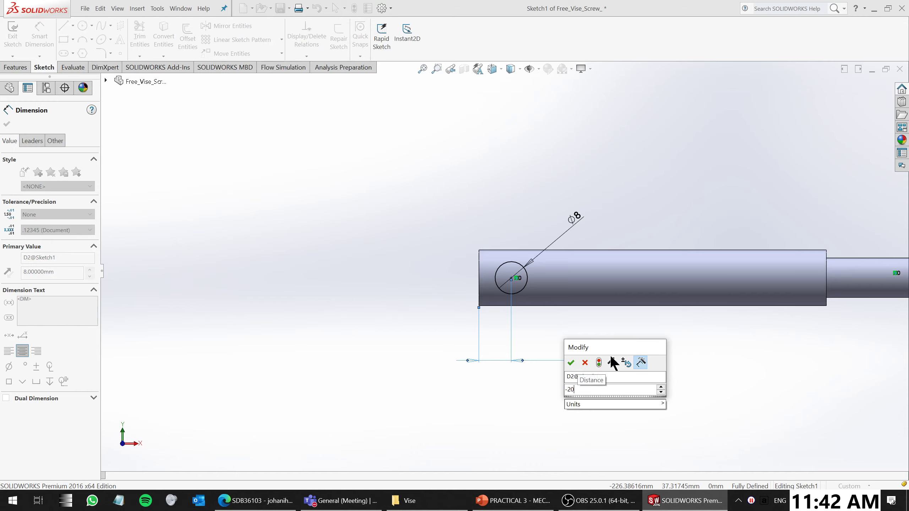
pyautogui.press('Return')
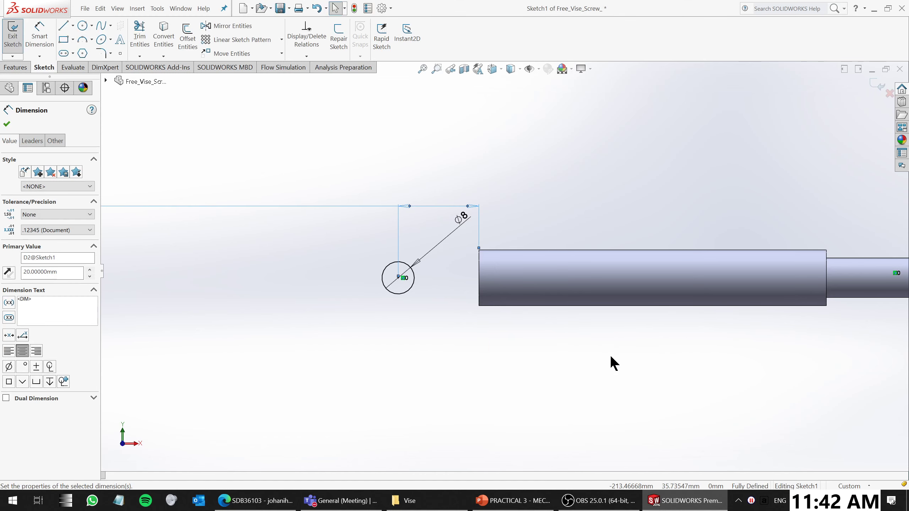
pyautogui.scroll(3, 662, 372)
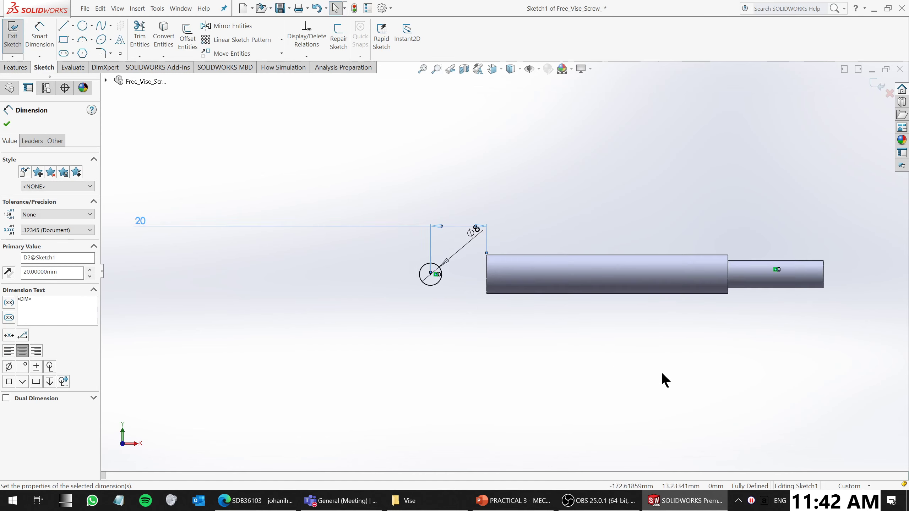
pyautogui.click(7, 125)
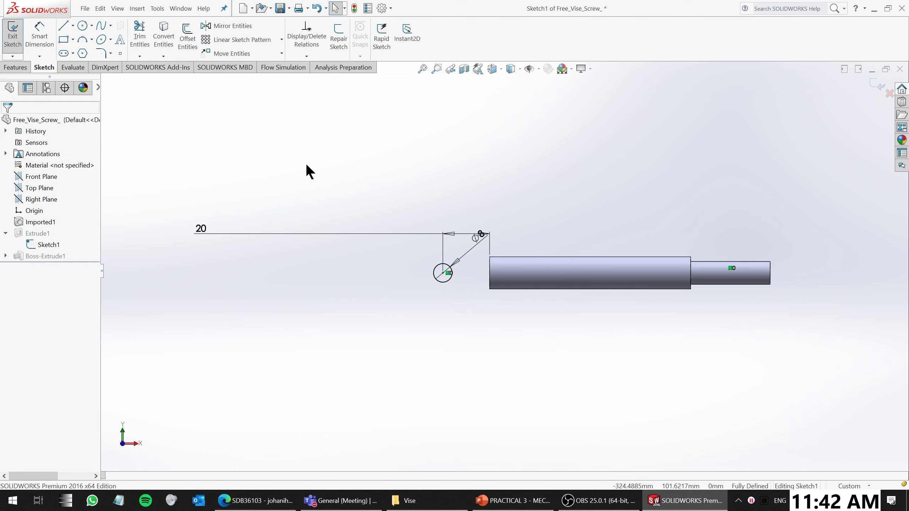
pyautogui.click(13, 38)
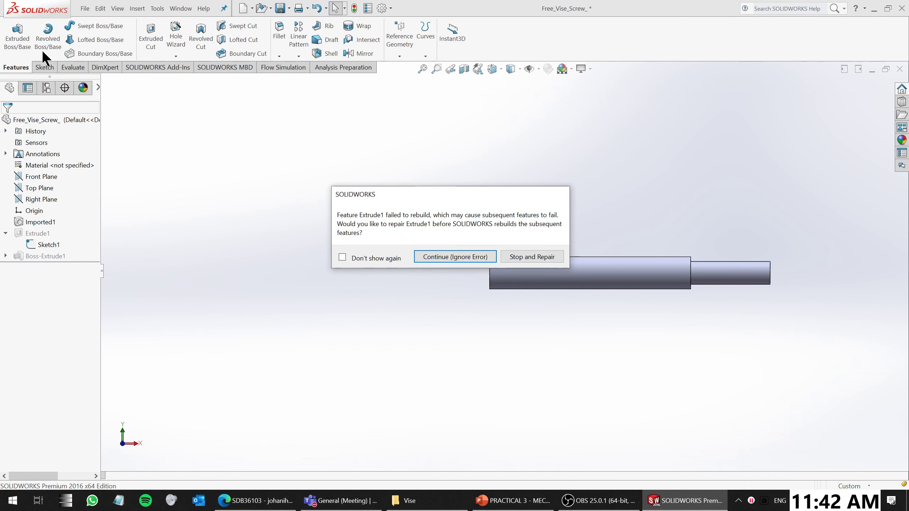
pyautogui.click(519, 257)
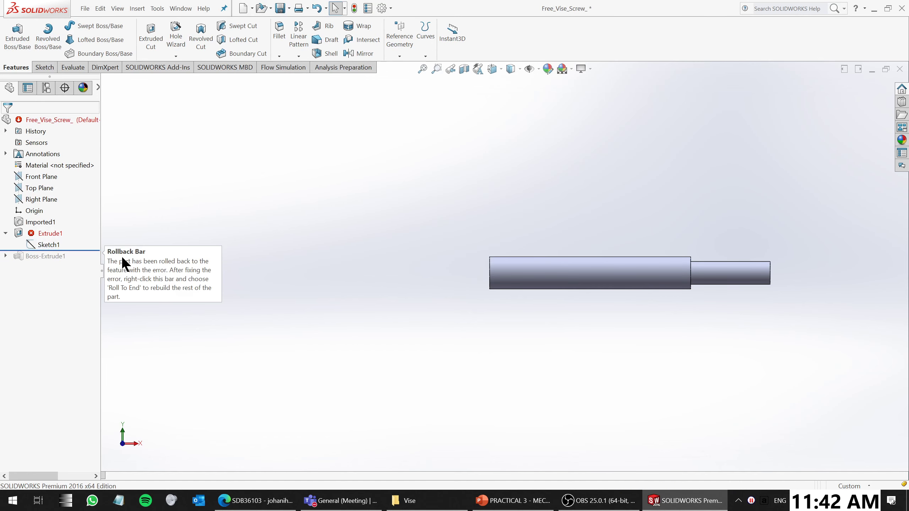
# Delete the failed Extrude1 cut feature while keeping its absorbed sketch
pyautogui.rightClick(39, 233)
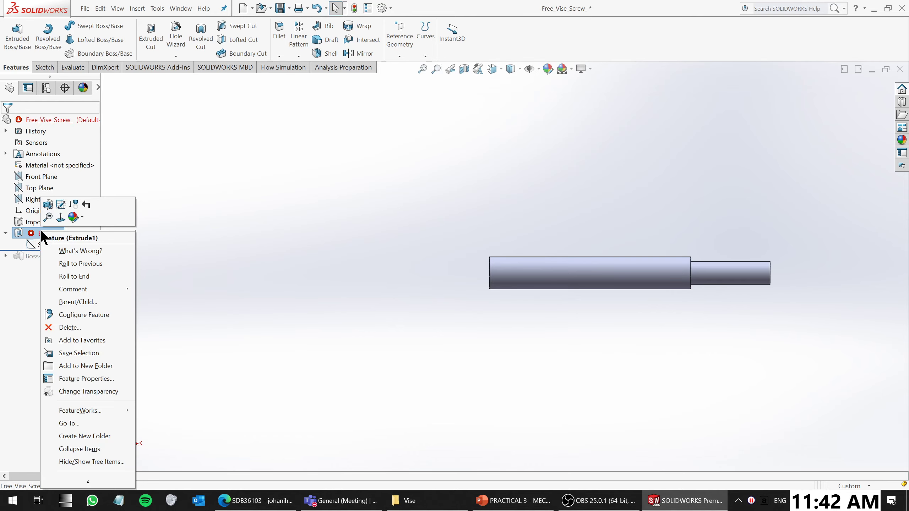
pyautogui.click(757, 78)
pyautogui.press('Delete')
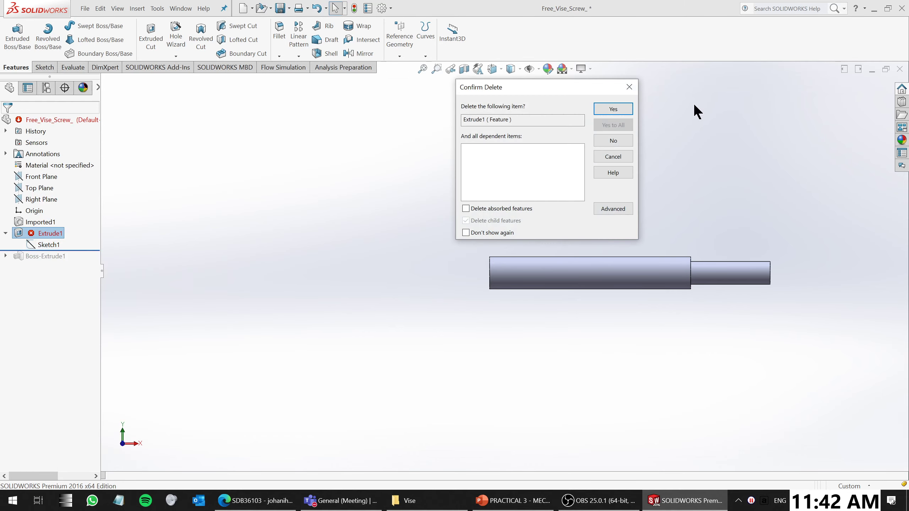
pyautogui.click(614, 109)
pyautogui.moveTo(474, 197); pyautogui.dragTo(577, 286, button='middle')
pyautogui.moveTo(591, 325); pyautogui.dragTo(577, 315, button='middle')
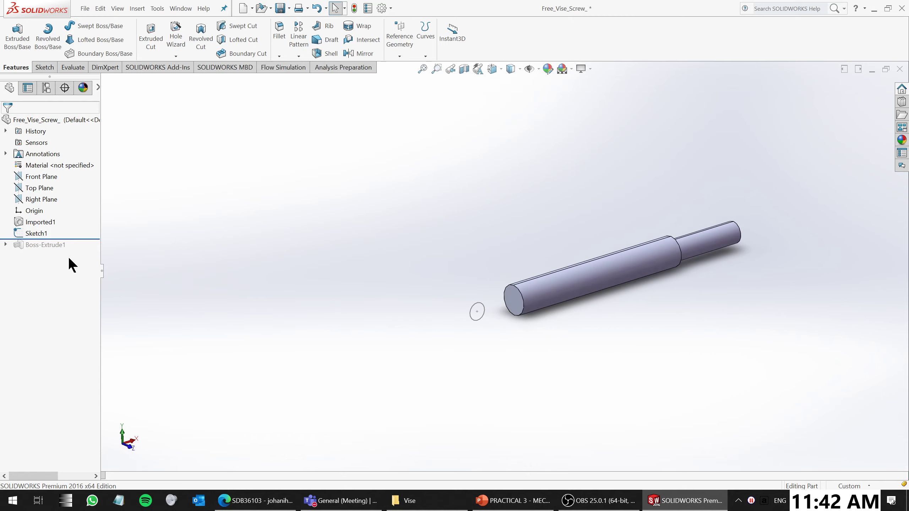
# Roll the feature history forward past the boss extrusion so the lengthened shaft is rebuilt
pyautogui.moveTo(51, 239); pyautogui.dragTo(52, 250)
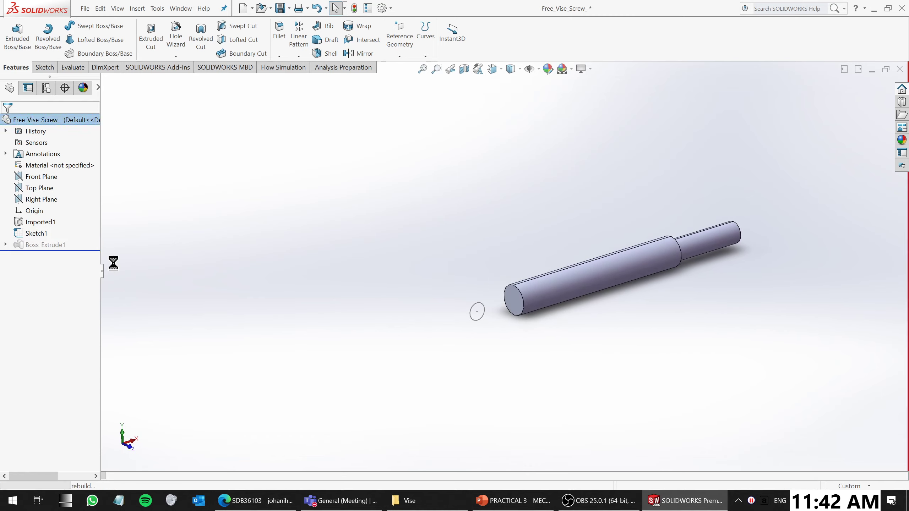
pyautogui.moveTo(461, 346); pyautogui.dragTo(443, 328, button='middle')
pyautogui.hotkey('ctrl', '1')
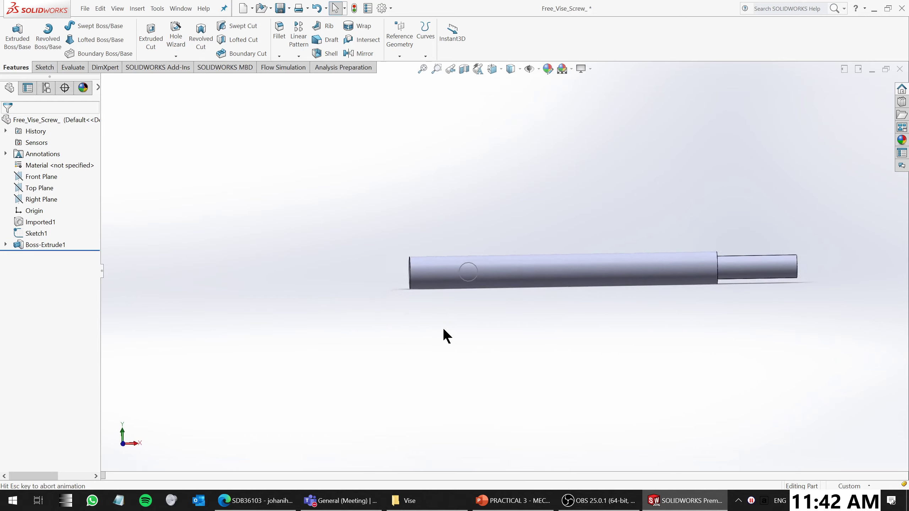
pyautogui.scroll(-3, 520, 236)
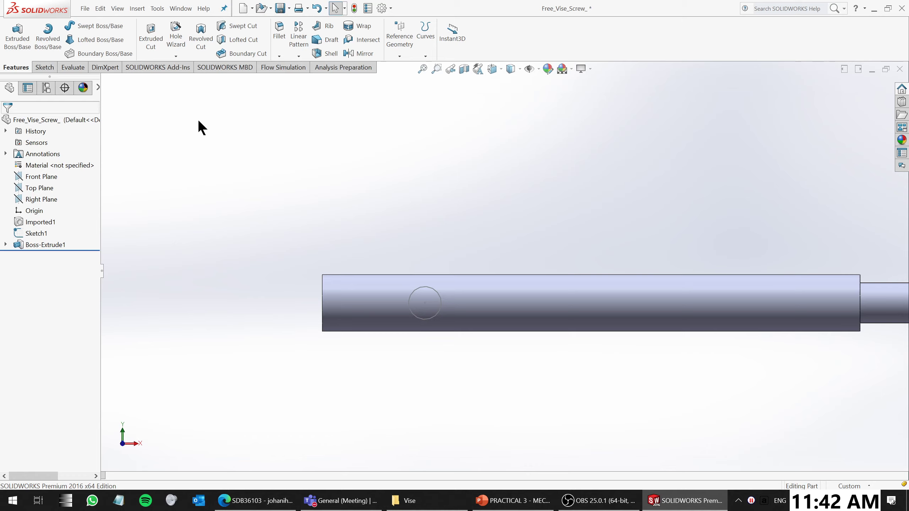
# Edit the cross-hole sketch, move the diameter dimension clear of the distance dimension, and set the hole's distance from the original shaft end to 35 mm
pyautogui.click(31, 236)
pyautogui.rightClick(31, 237)
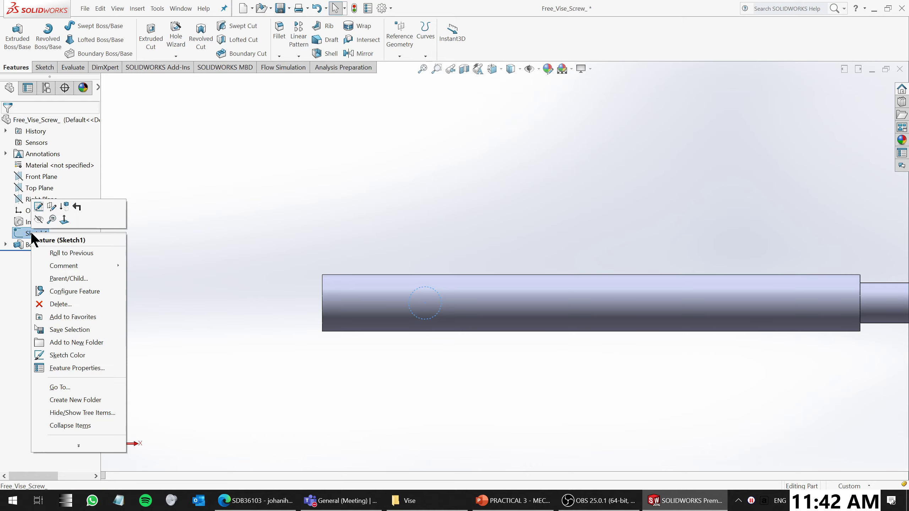
pyautogui.click(40, 206)
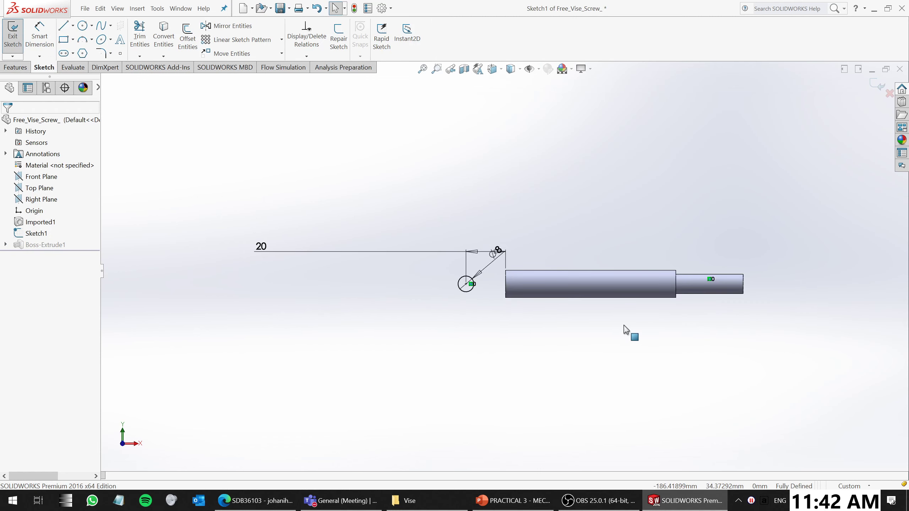
pyautogui.click(498, 252)
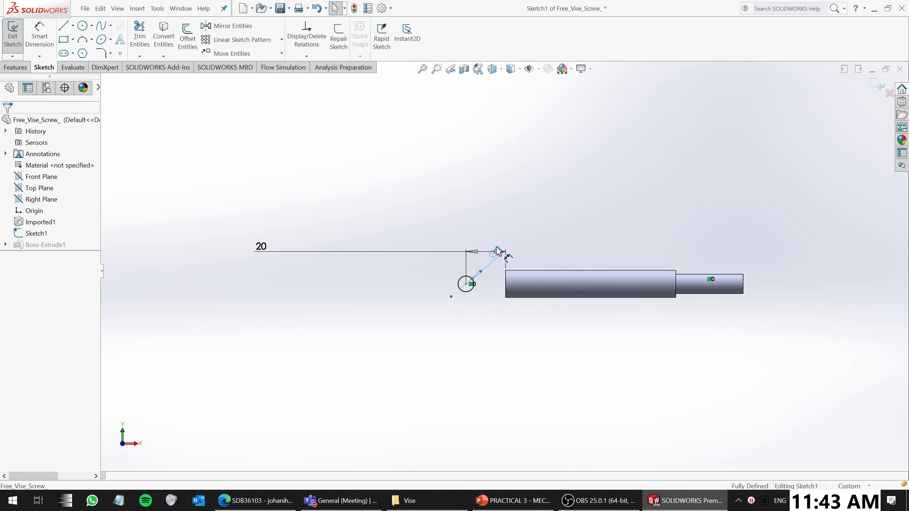
pyautogui.moveTo(498, 251)
pyautogui.mouseDown()
pyautogui.moveTo(487, 209)
pyautogui.moveTo(411, 172)
pyautogui.mouseUp()
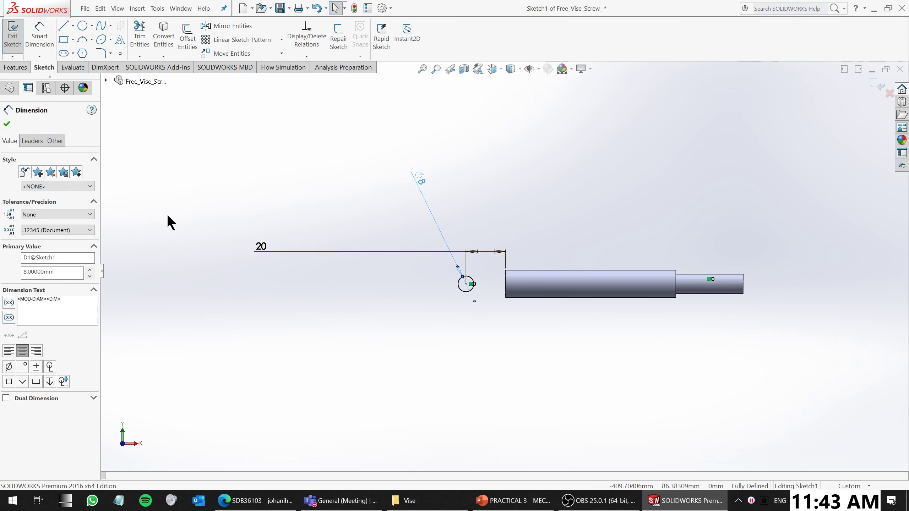
pyautogui.doubleClick(261, 247)
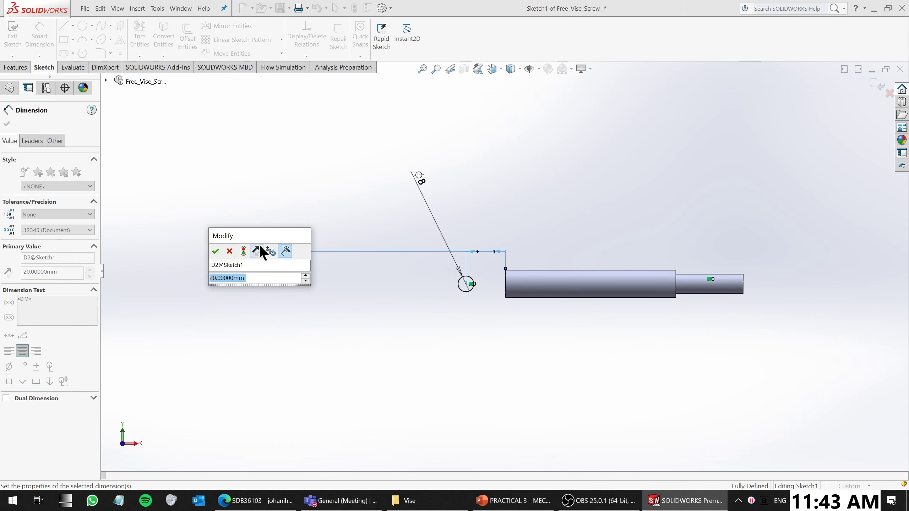
pyautogui.write('35')
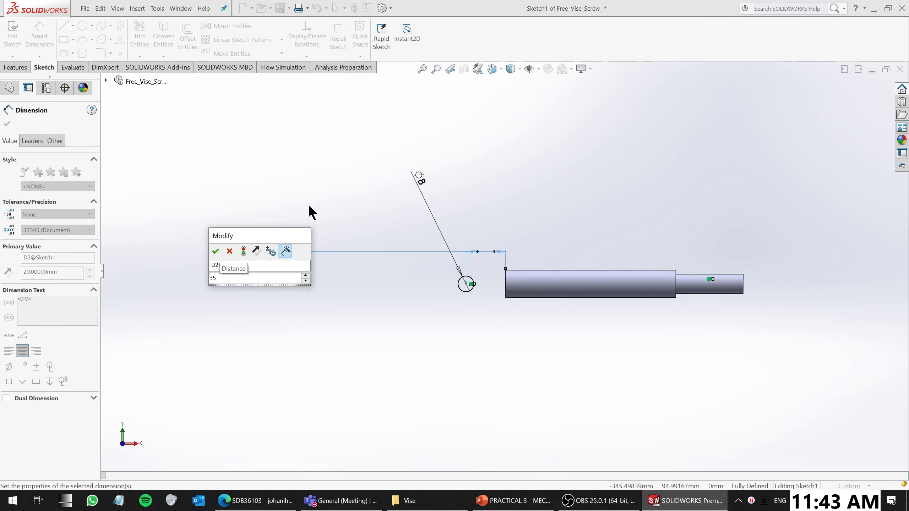
pyautogui.press('Return')
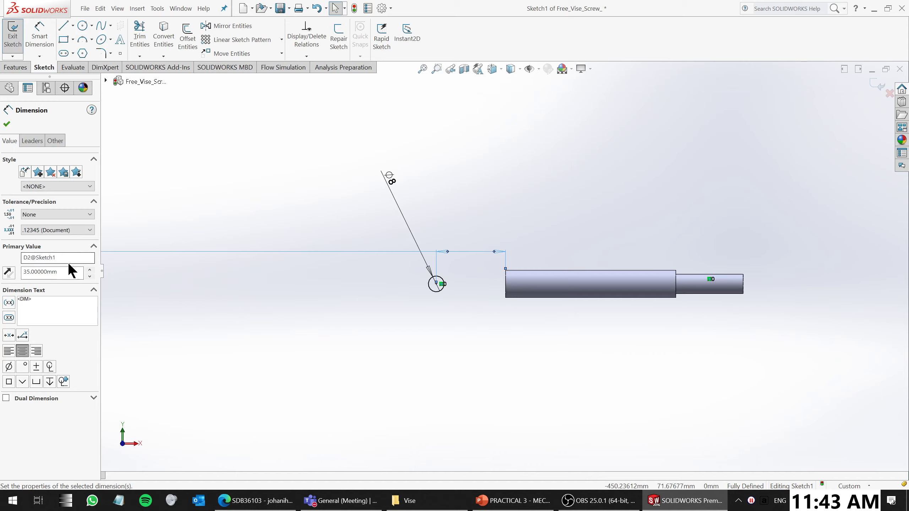
# Set the cross hole's distance from the original shaft end to 50 mm and close the sketch
pyautogui.scroll(2, 316, 311)
pyautogui.scroll(1, 317, 312)
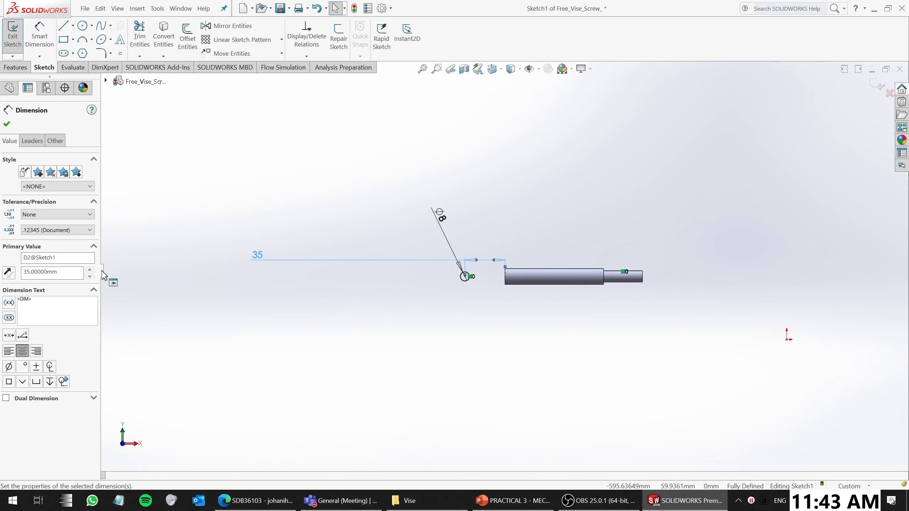
pyautogui.moveTo(69, 276); pyautogui.dragTo(1, 268)
pyautogui.write('50')
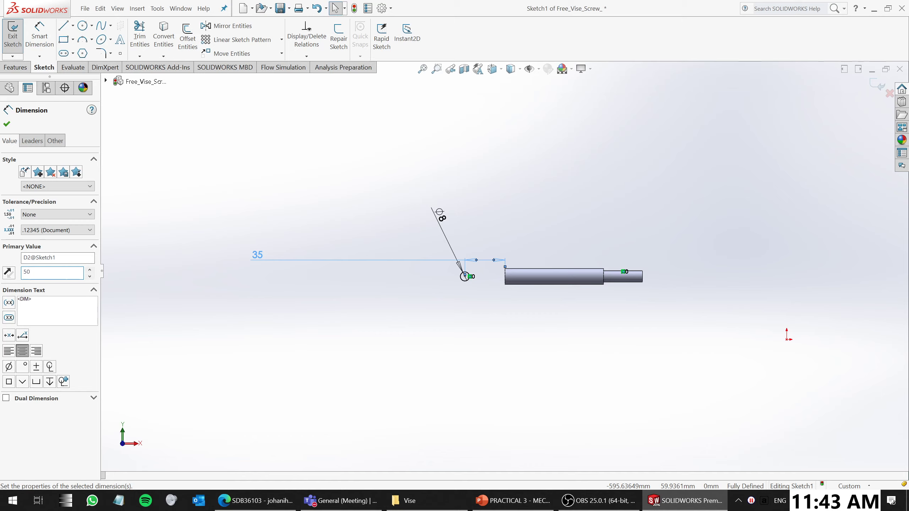
pyautogui.press('Return')
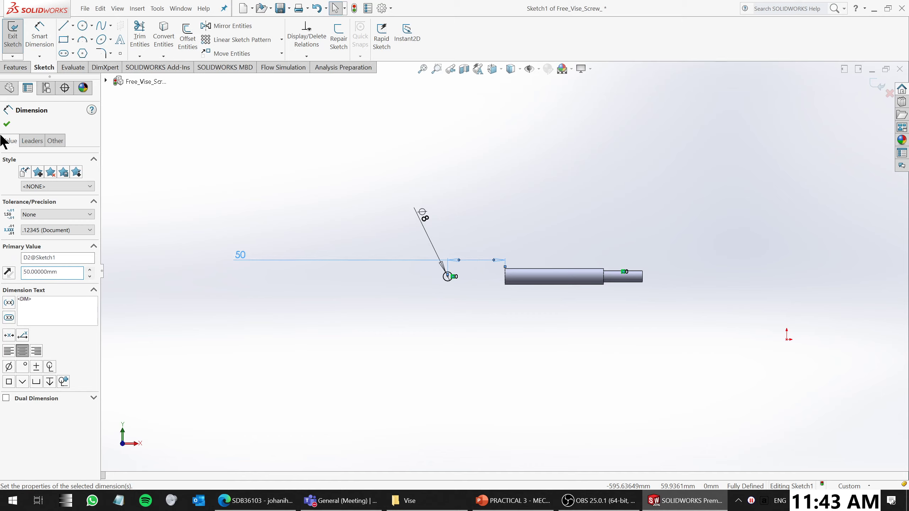
pyautogui.click(7, 124)
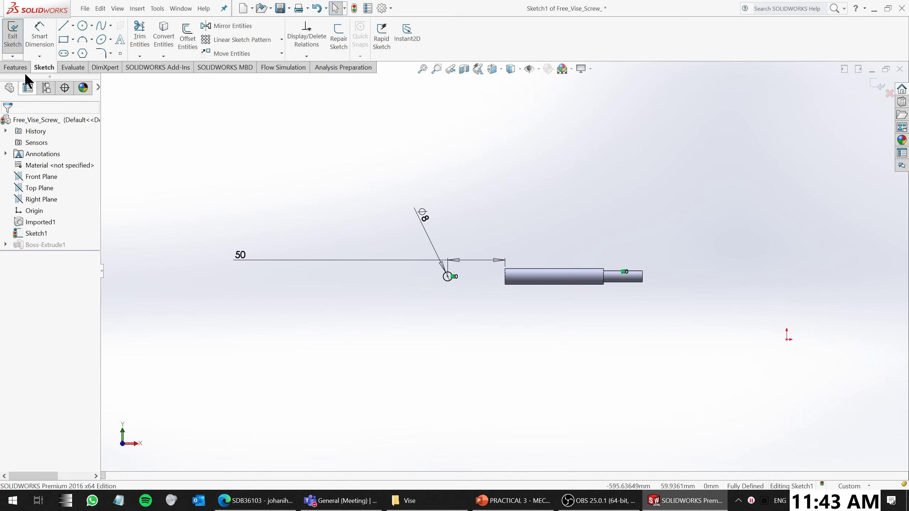
pyautogui.click(12, 34)
pyautogui.moveTo(479, 230); pyautogui.dragTo(470, 281, button='middle')
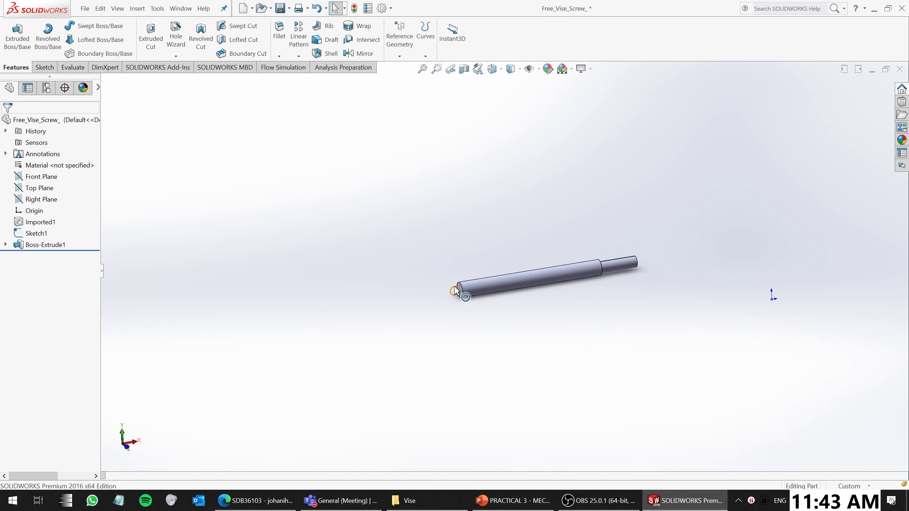
# Reopen the cross-hole sketch, set the hole's distance from the original shaft end to 35 mm, and close the sketch
pyautogui.rightClick(35, 233)
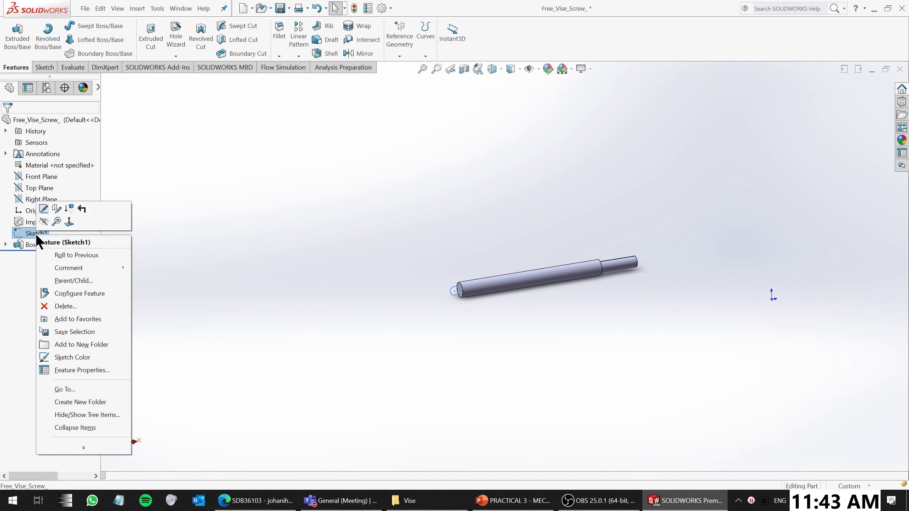
pyautogui.click(44, 210)
pyautogui.click(261, 302)
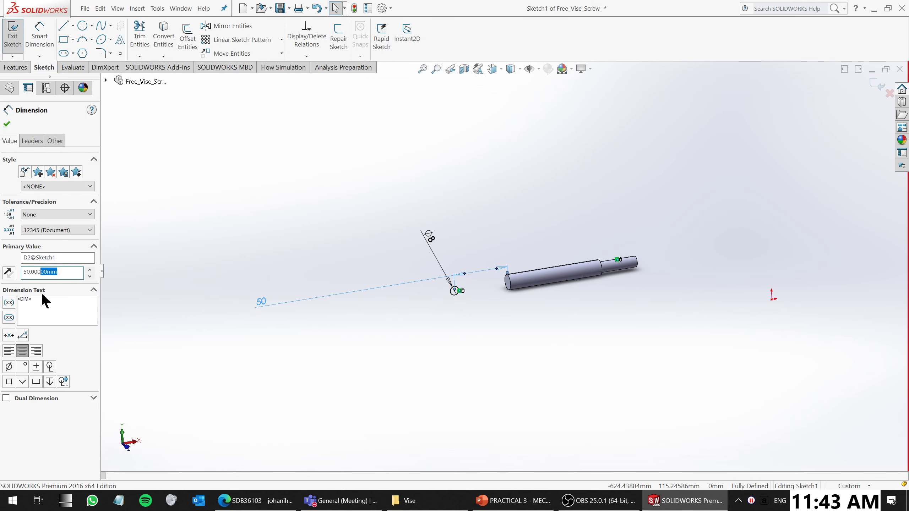
pyautogui.click(53, 289)
pyautogui.moveTo(65, 273); pyautogui.dragTo(7, 273)
pyautogui.write('3')
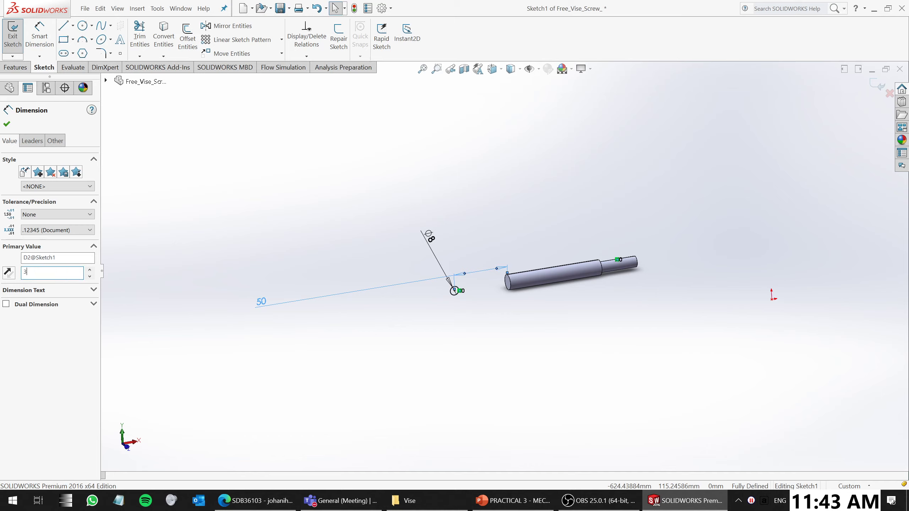
pyautogui.write('5')
pyautogui.press('Return')
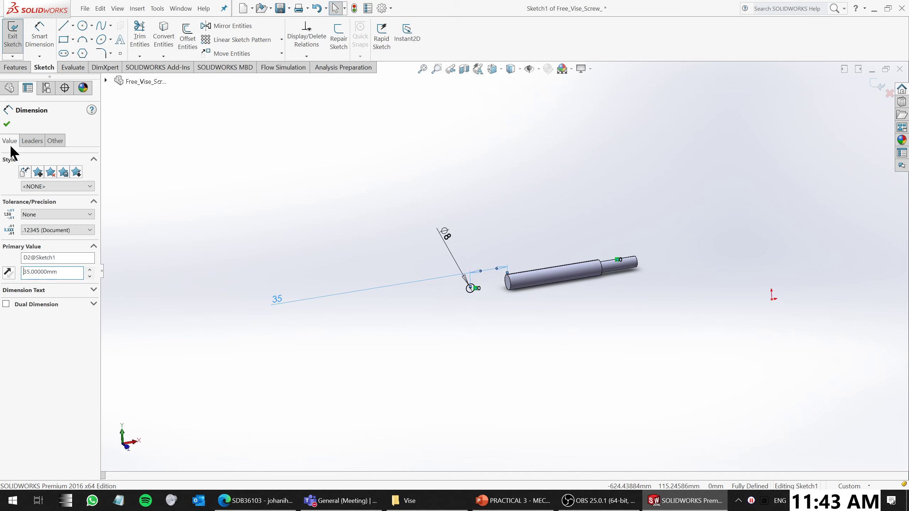
pyautogui.click(7, 124)
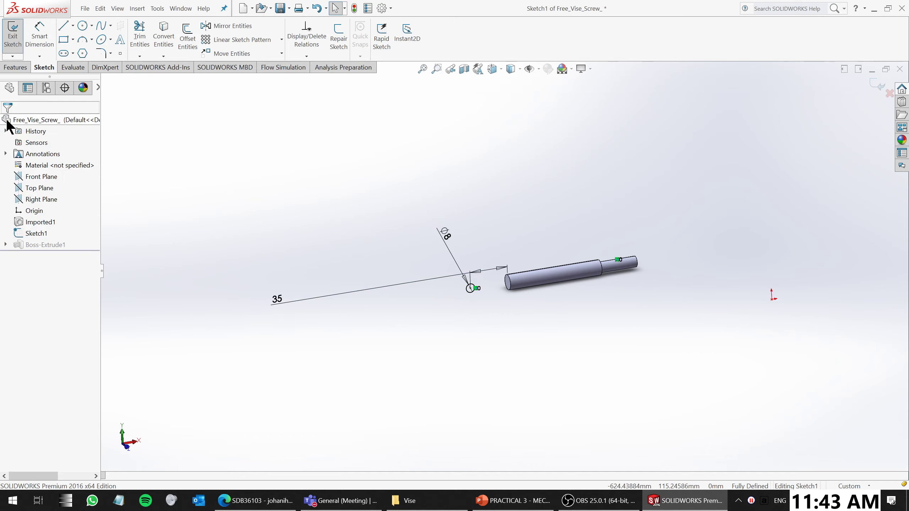
pyautogui.click(12, 35)
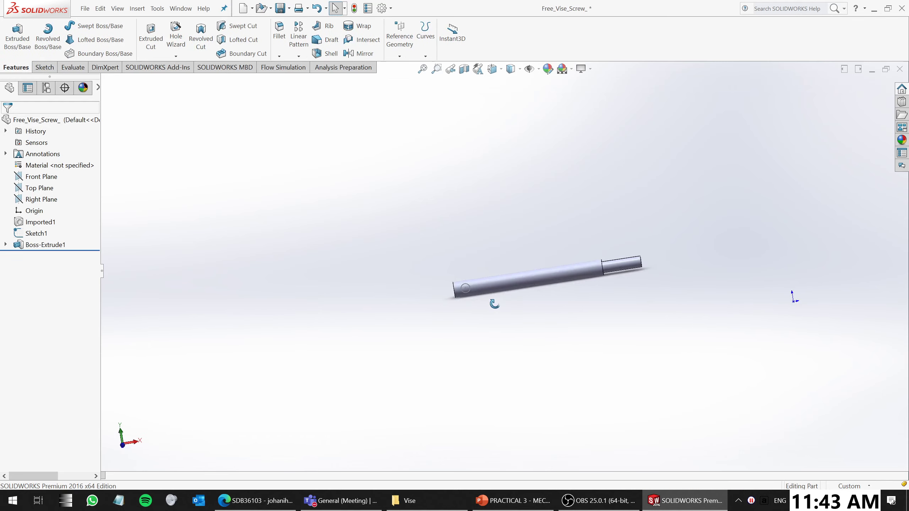
# Cut the cross-hole circle through the extended shaft with an Extruded Cut set to Through All - Both
pyautogui.scroll(-5, 523, 288)
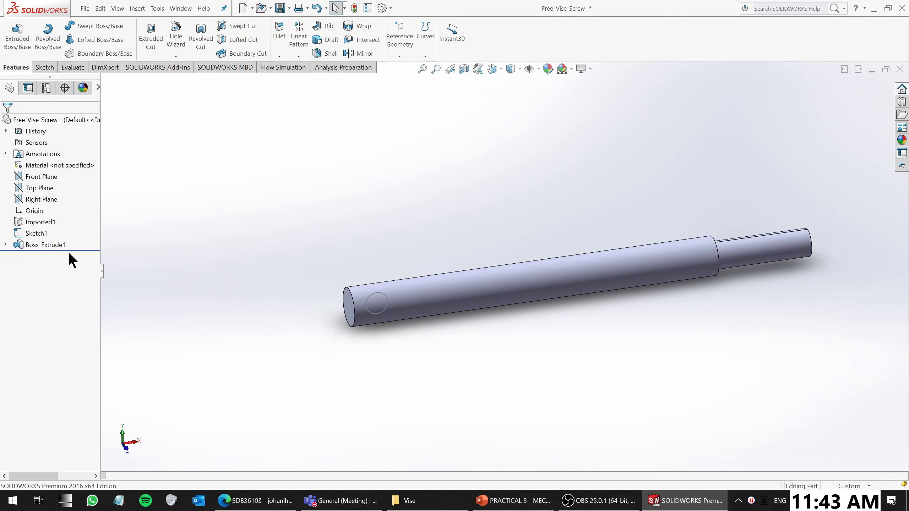
pyautogui.click(40, 235)
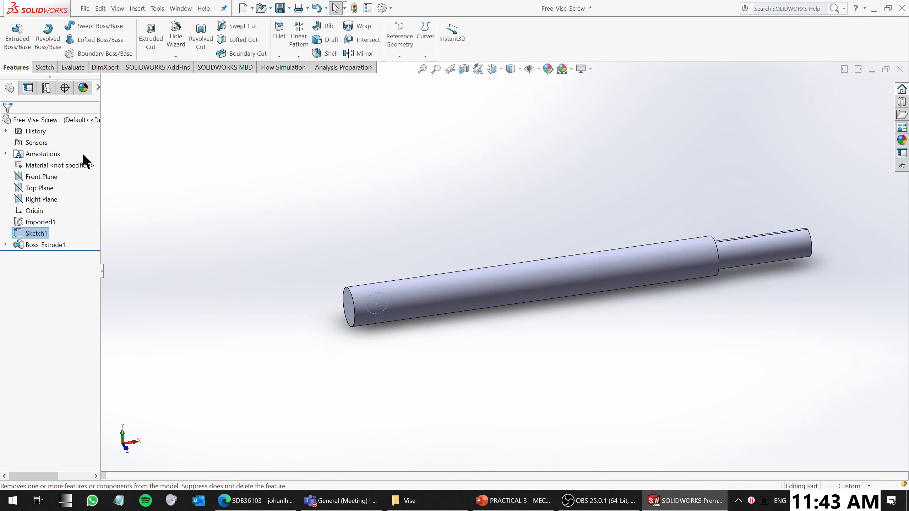
pyautogui.click(151, 37)
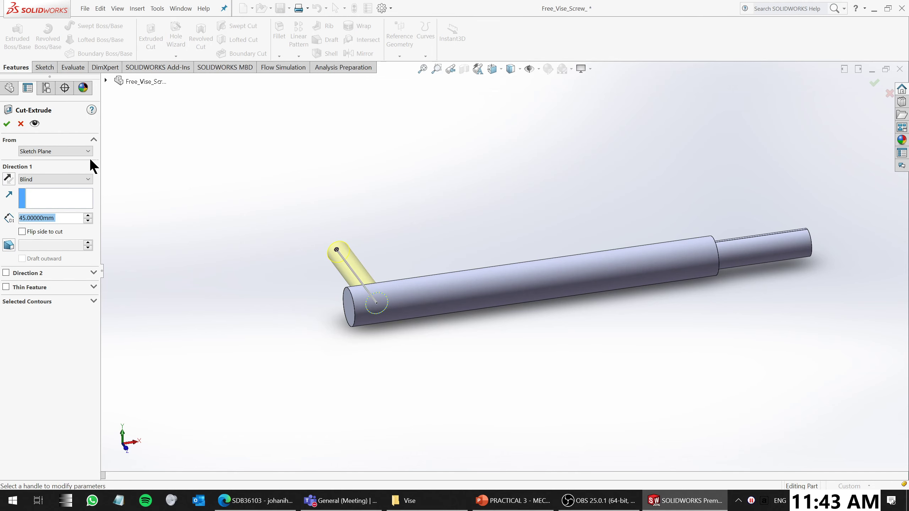
pyautogui.click(38, 178)
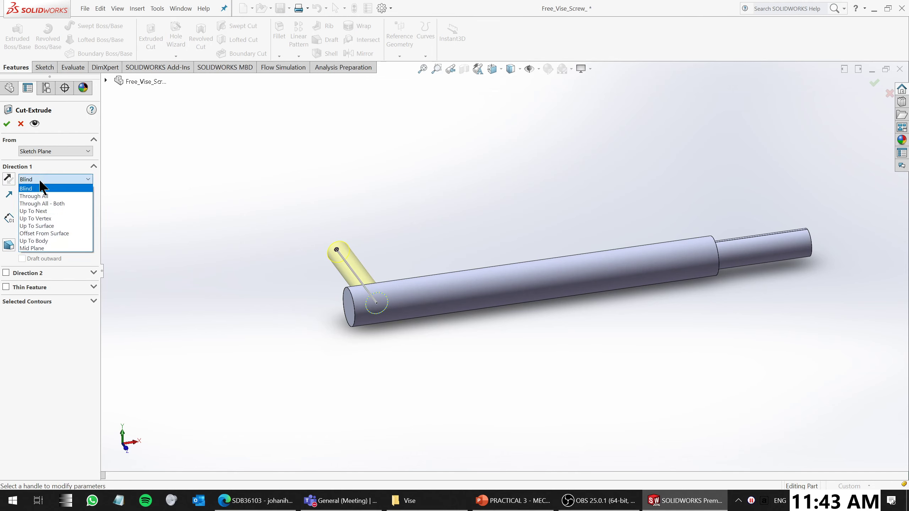
pyautogui.click(48, 201)
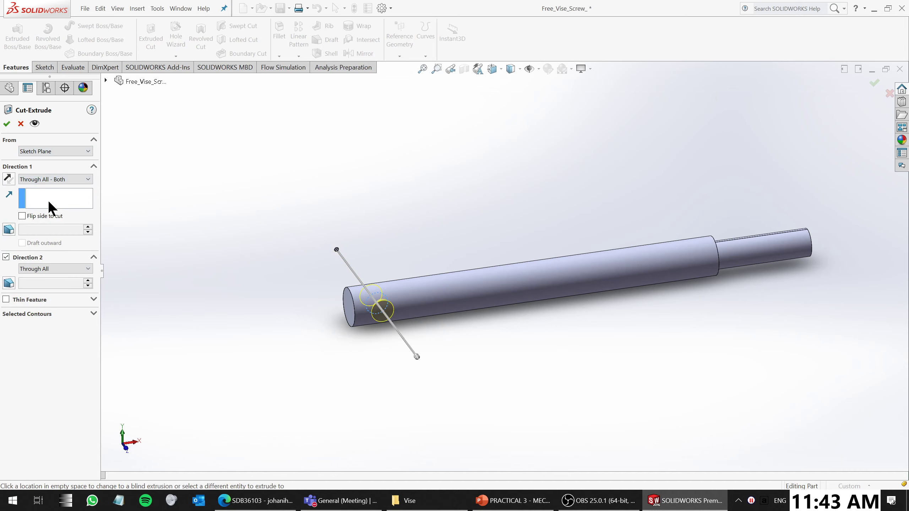
pyautogui.click(6, 124)
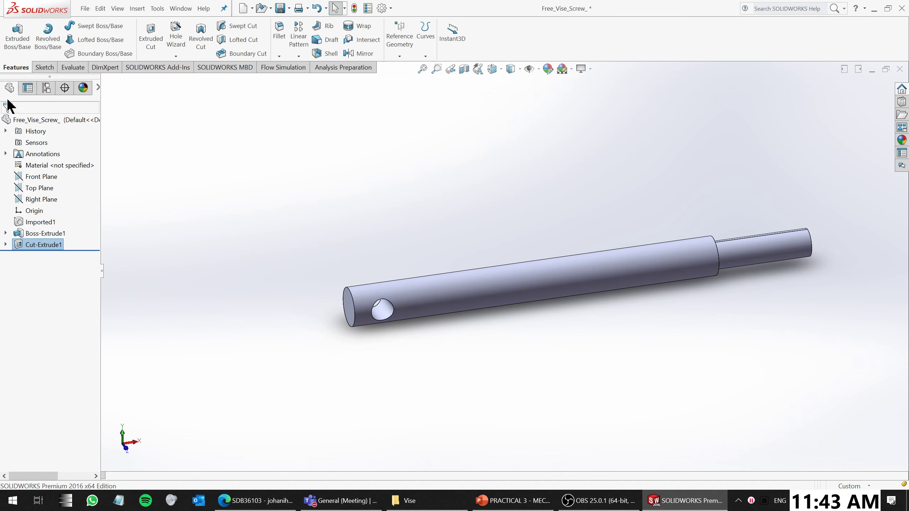
pyautogui.moveTo(744, 237); pyautogui.dragTo(734, 207, button='middle')
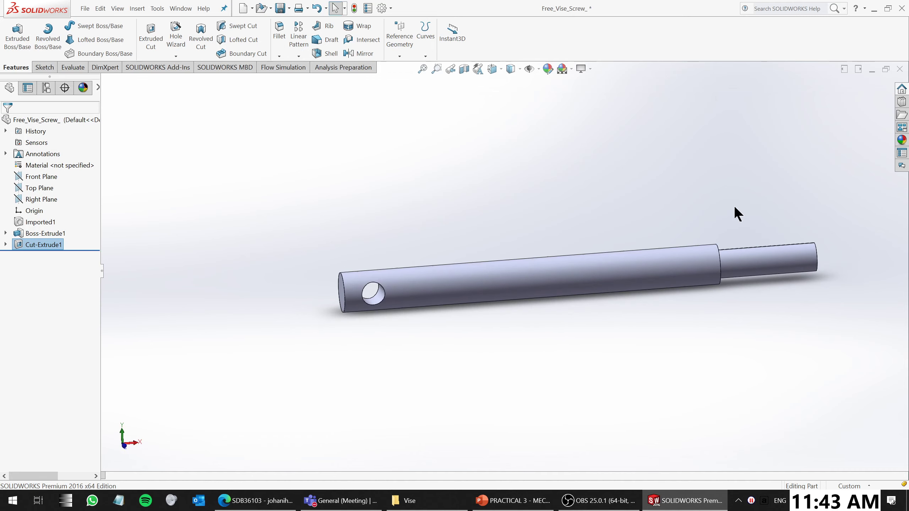
# Switch to the Assem1 assembly window and rebuild it with the modified vise screw
pyautogui.click(186, 8)
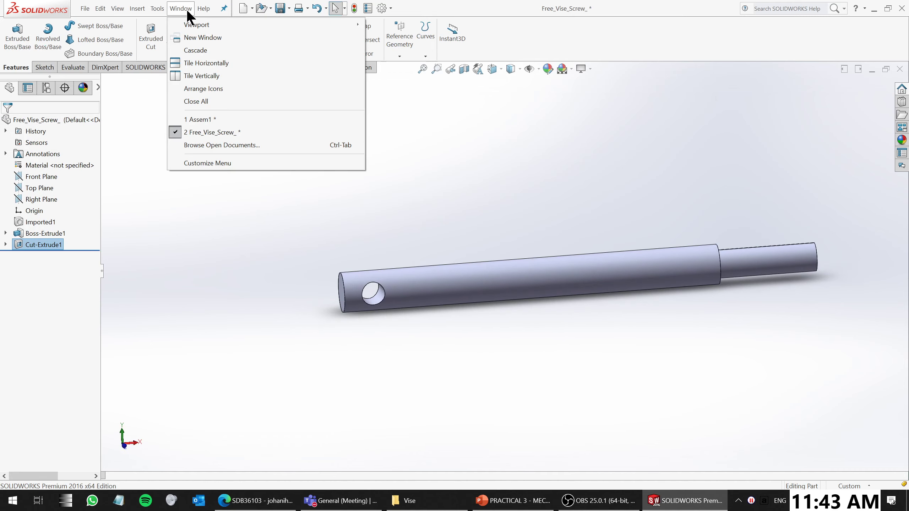
pyautogui.click(215, 119)
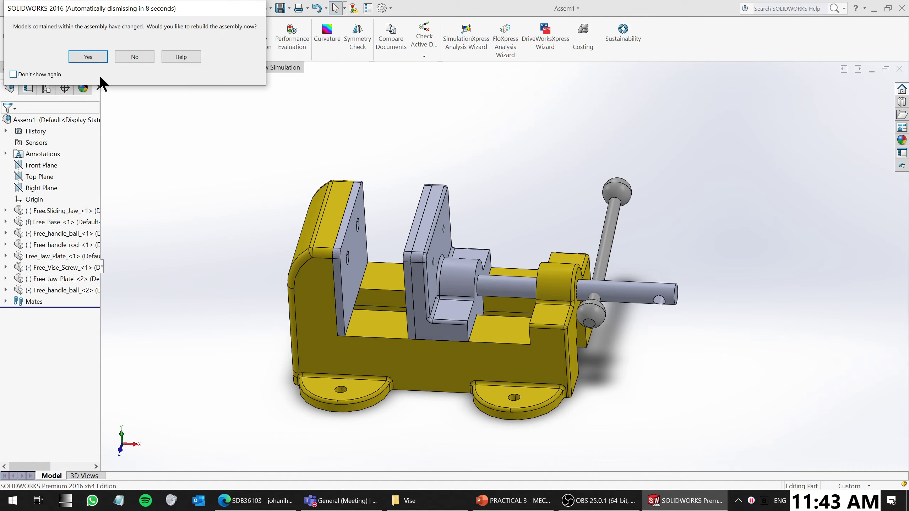
pyautogui.click(88, 57)
pyautogui.moveTo(490, 263); pyautogui.dragTo(437, 484, button='middle')
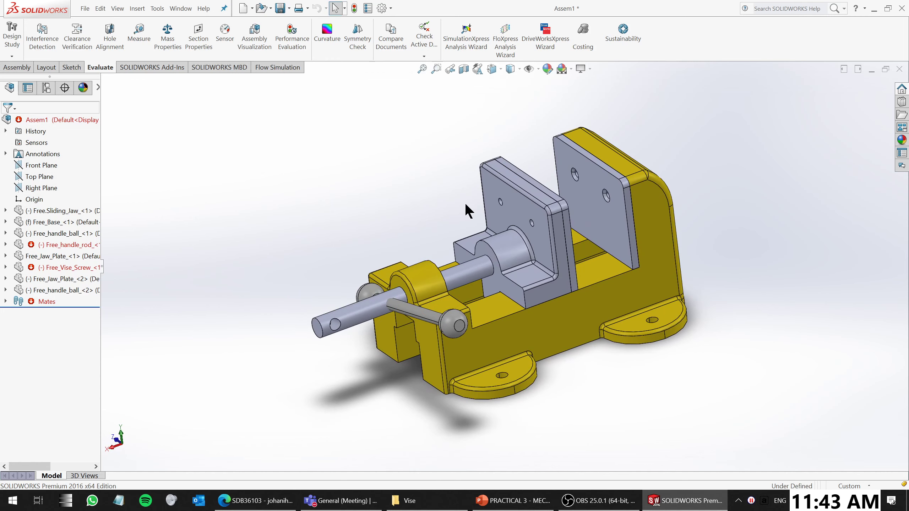
pyautogui.moveTo(467, 210); pyautogui.dragTo(484, 333, button='middle')
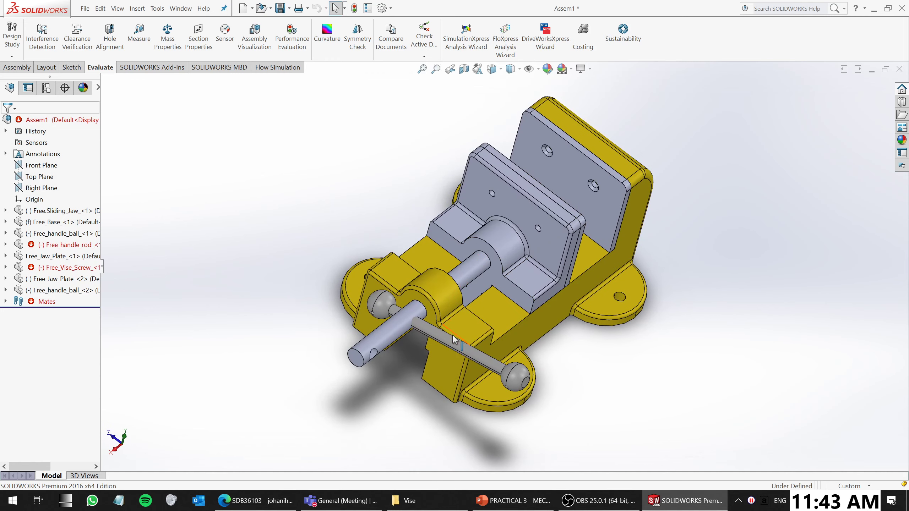
# Delete the Free_handle_rod_ component from the assembly together with its dependent mates
pyautogui.click(46, 302)
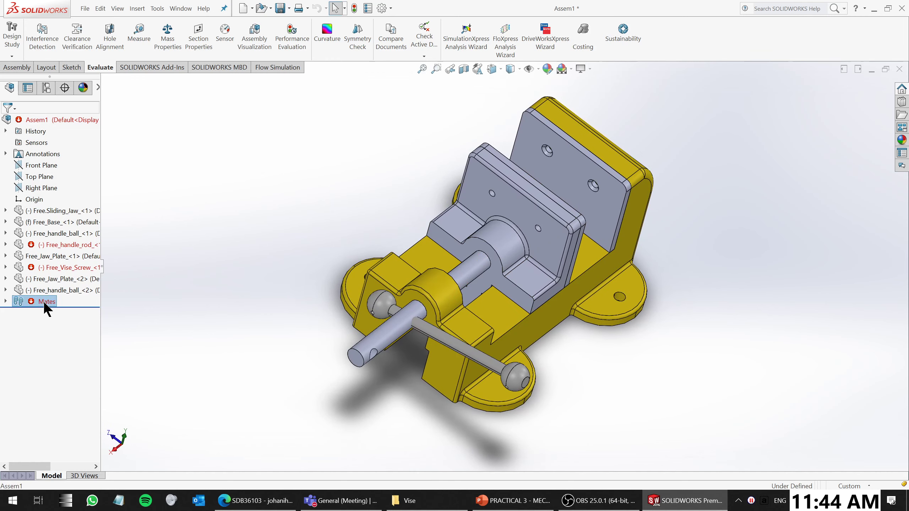
pyautogui.click(75, 244)
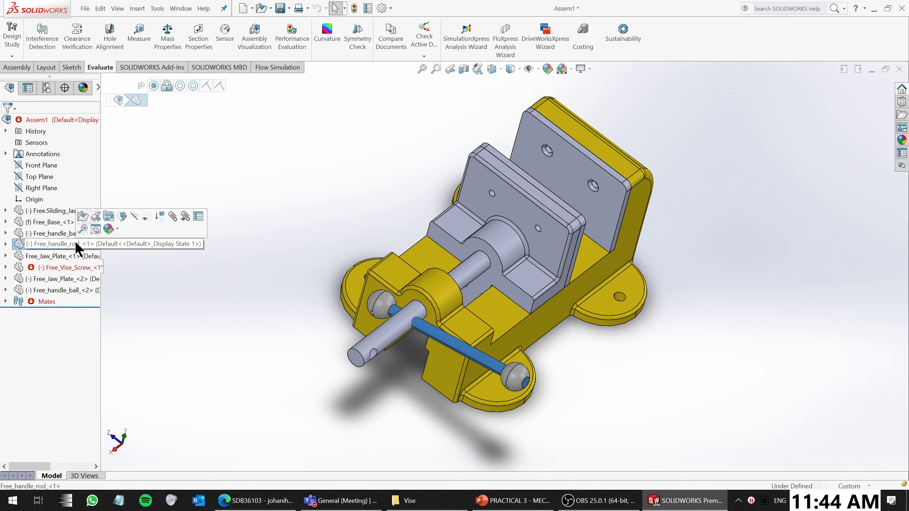
pyautogui.keyDown('ctrl'); pyautogui.click(59, 267); pyautogui.keyUp('ctrl')
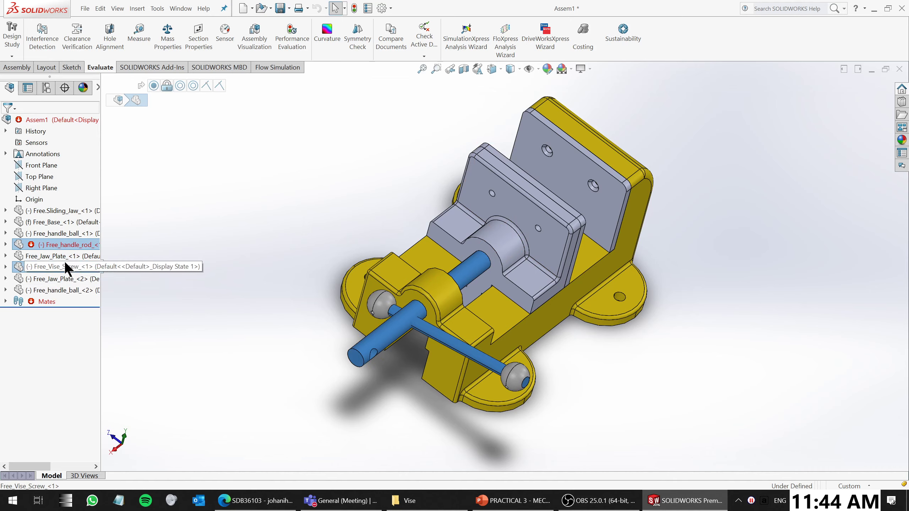
pyautogui.click(57, 279)
pyautogui.click(45, 244)
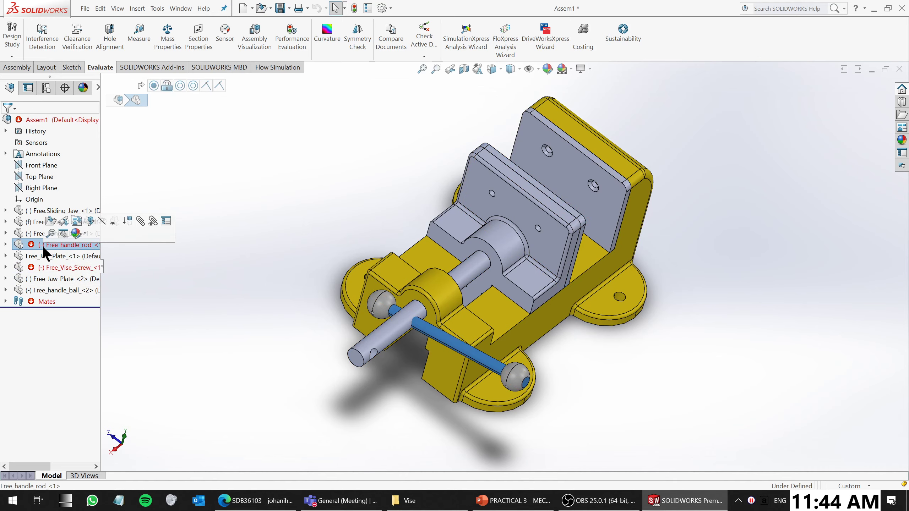
pyautogui.rightClick(45, 245)
pyautogui.click(71, 363)
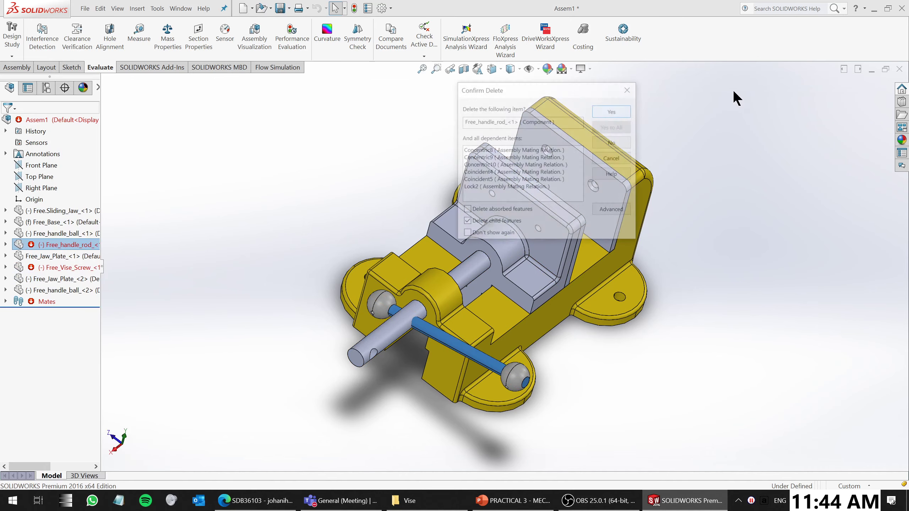
pyautogui.click(613, 109)
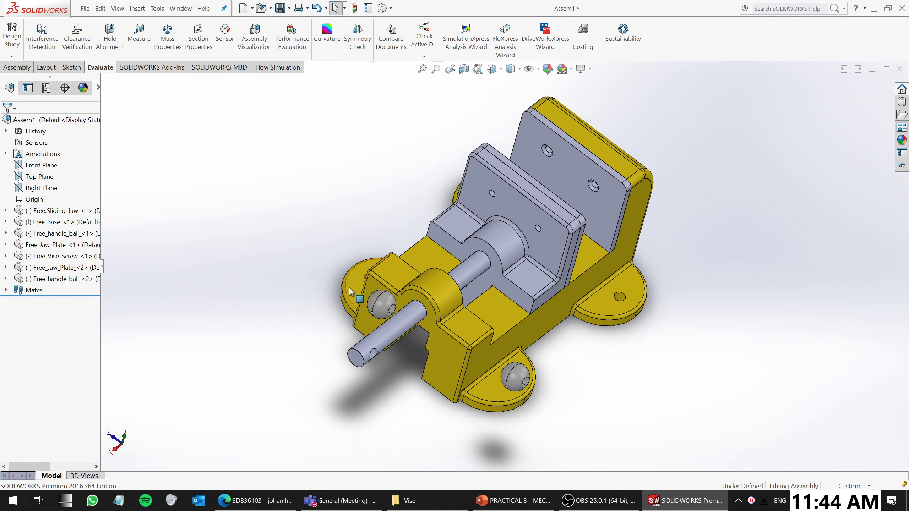
# Move both handle balls away from the vise into free space near the screw's outer end
pyautogui.moveTo(349, 287); pyautogui.dragTo(371, 285, button='middle')
pyautogui.moveTo(371, 288); pyautogui.dragTo(273, 285)
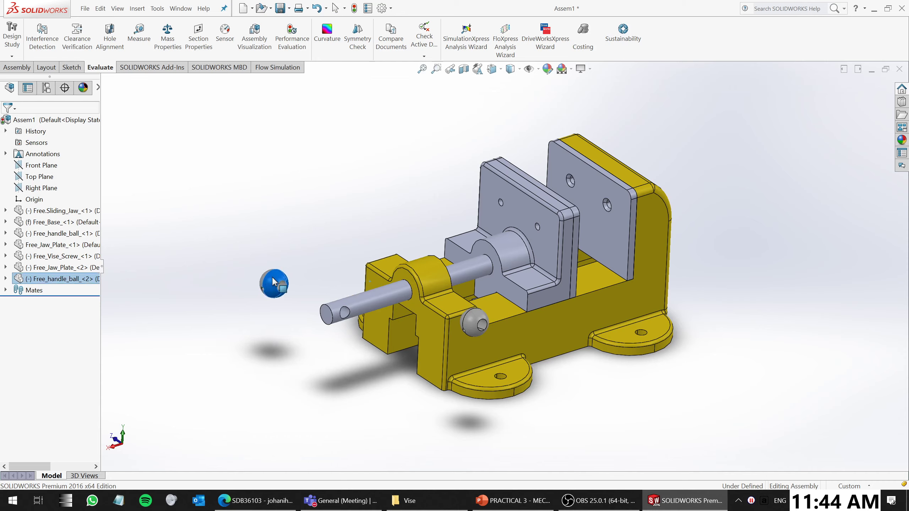
pyautogui.click(470, 325)
pyautogui.moveTo(445, 350); pyautogui.dragTo(327, 403)
pyautogui.moveTo(327, 403); pyautogui.dragTo(550, 392, button='middle')
pyautogui.scroll(3, 587, 339)
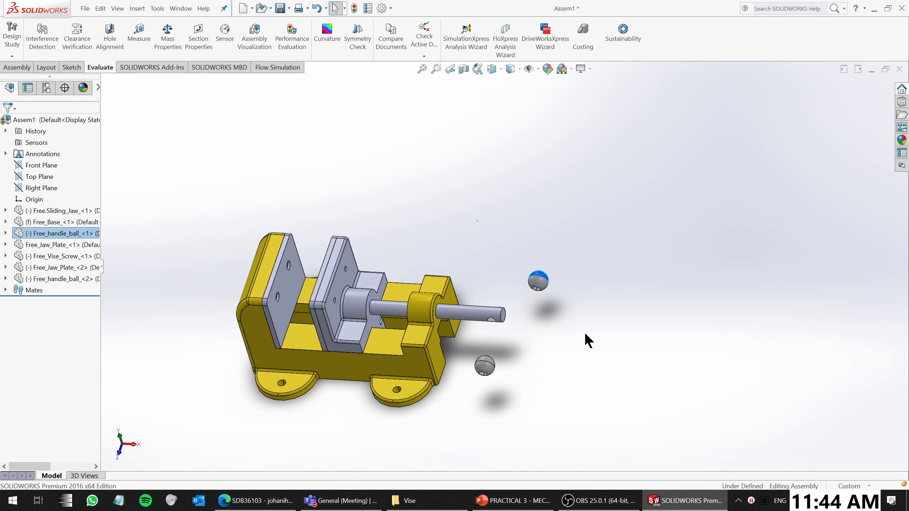
pyautogui.moveTo(586, 340)
pyautogui.mouseDown(button='middle')
pyautogui.moveTo(540, 311)
pyautogui.moveTo(554, 325)
pyautogui.moveTo(388, 176)
pyautogui.moveTo(439, 193)
pyautogui.mouseUp(button='middle')
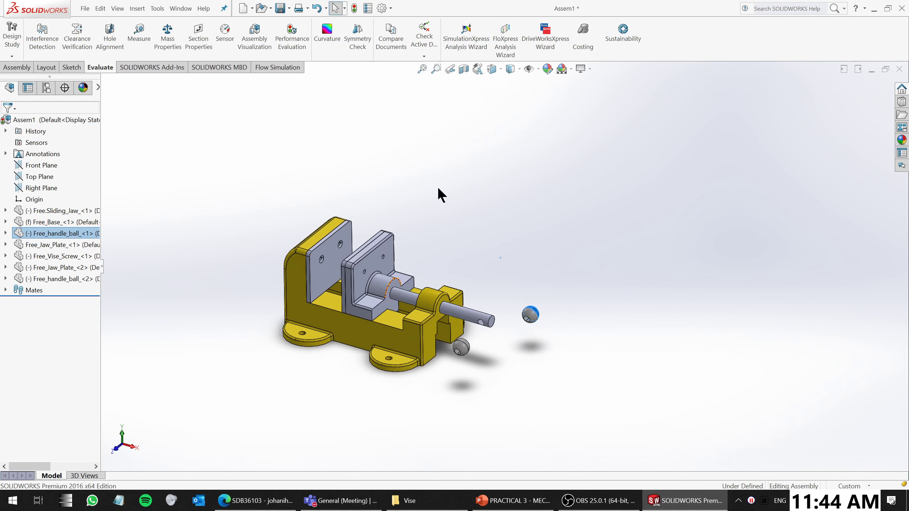
# Insert the Free_handle_rod_ part into the assembly and place it beside the vise screw
pyautogui.click(22, 66)
pyautogui.click(50, 38)
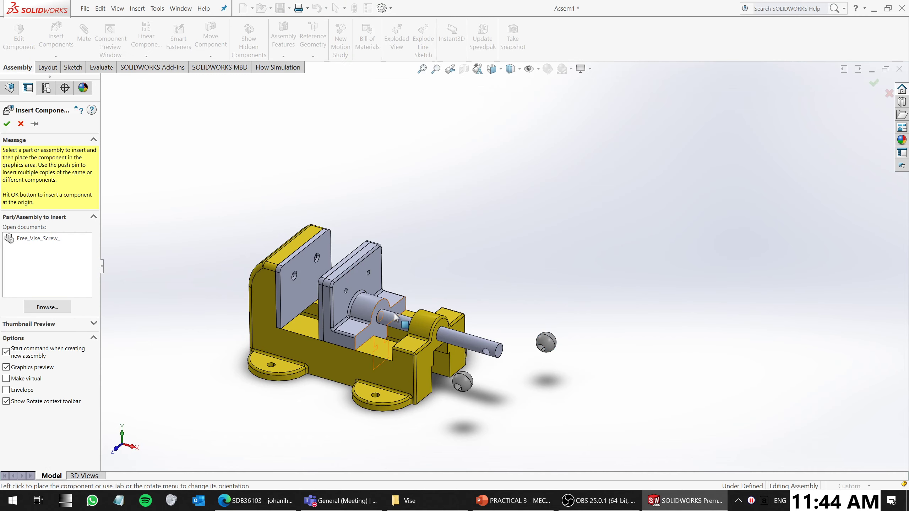
pyautogui.click(48, 309)
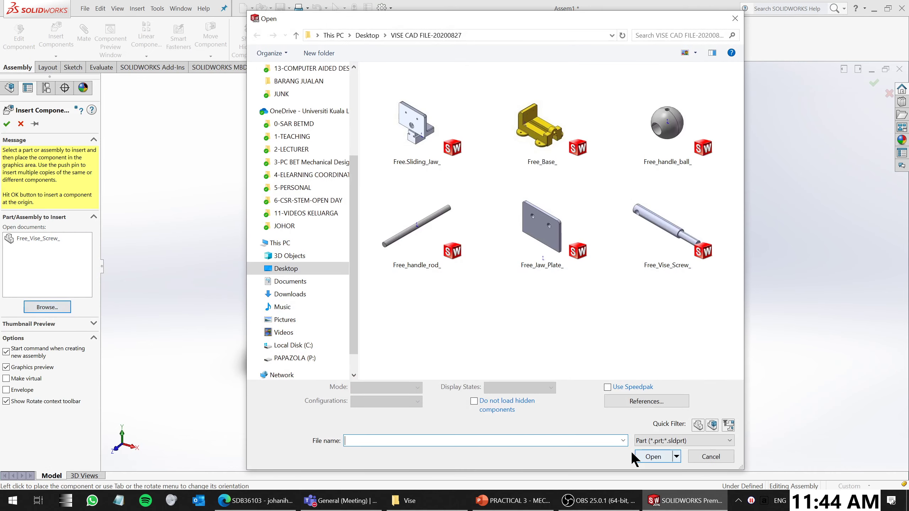
pyautogui.doubleClick(432, 270)
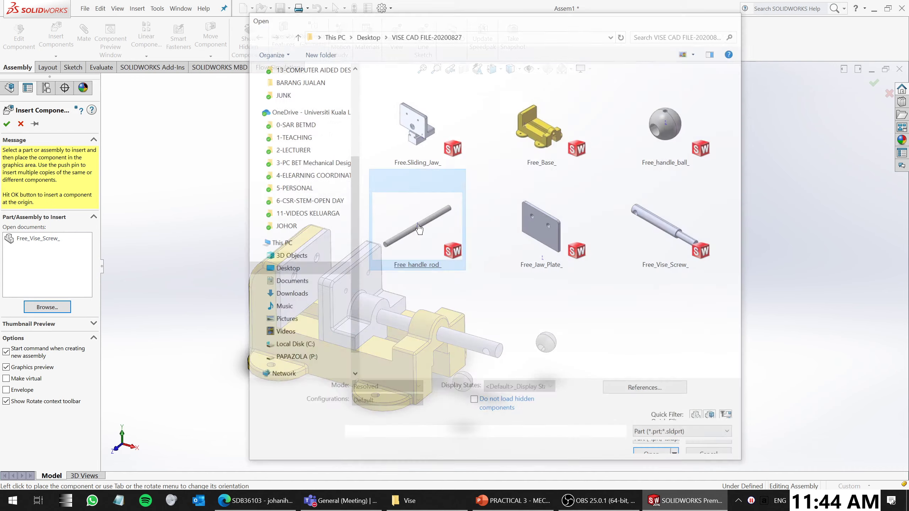
pyautogui.click(545, 288)
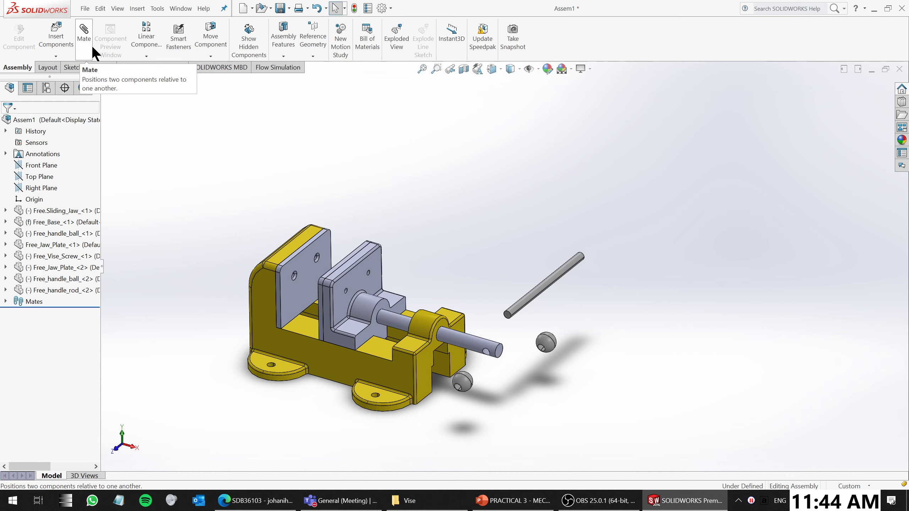
# Add a Concentric mate between the handle rod's cylindrical face and the cross hole in the vise screw
pyautogui.click(84, 38)
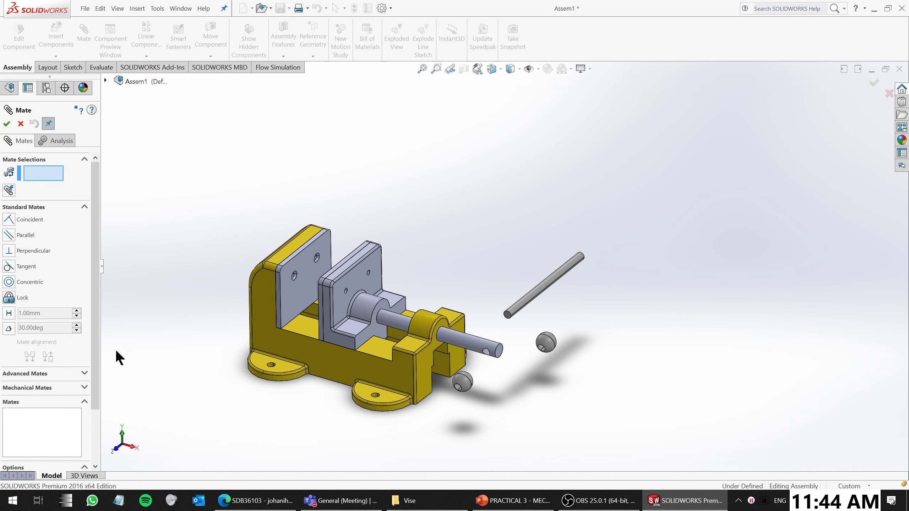
pyautogui.click(26, 283)
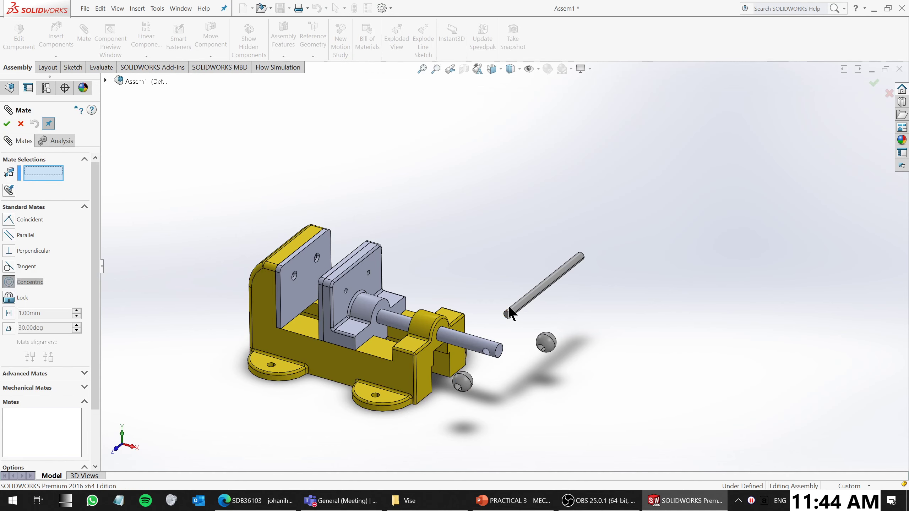
pyautogui.click(523, 305)
pyautogui.click(486, 353)
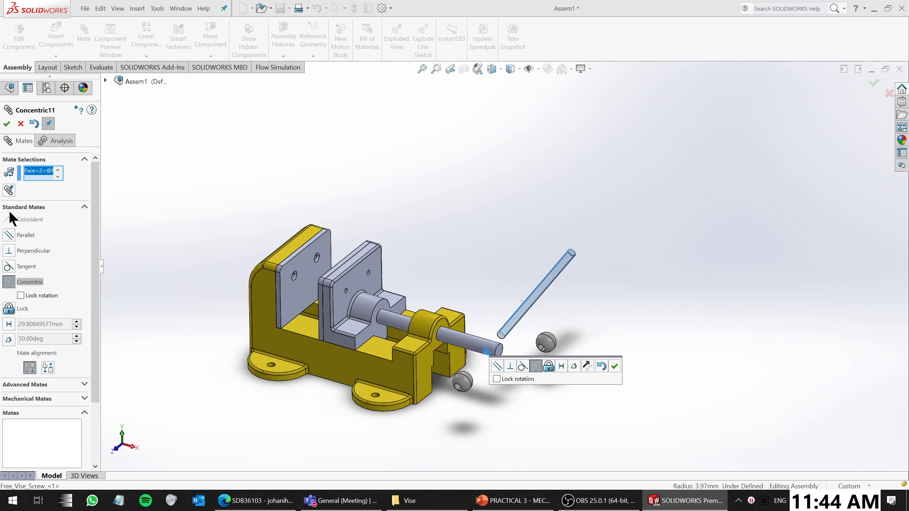
pyautogui.click(6, 124)
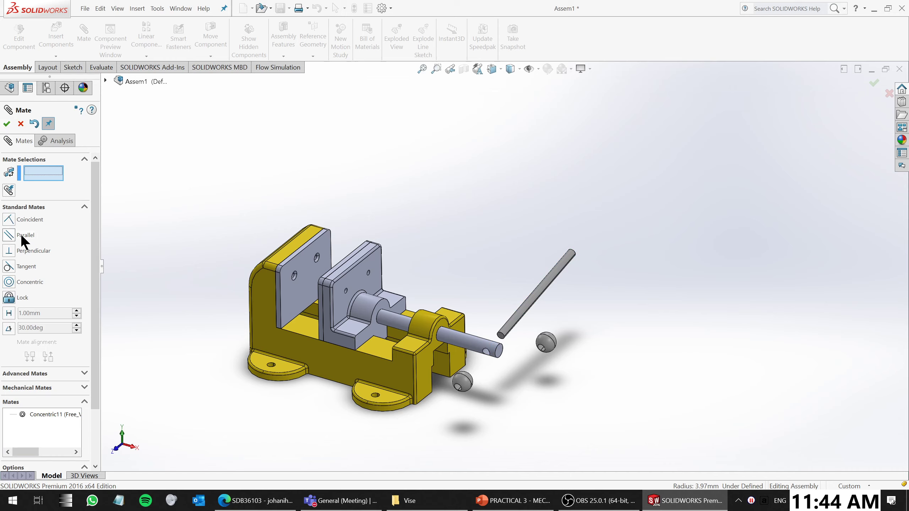
# Try to mate the near end of the handle rod to the edge of the screw's cross hole
pyautogui.click(500, 334)
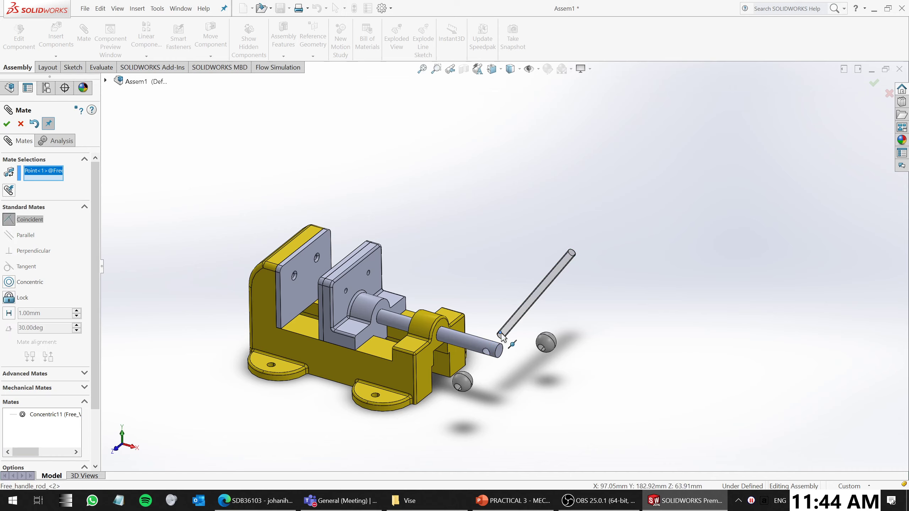
pyautogui.click(487, 352)
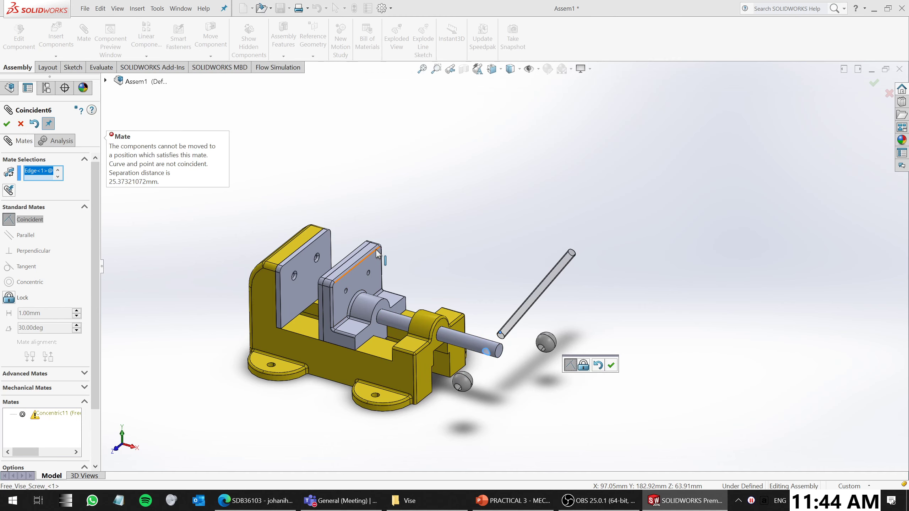
pyautogui.press('Escape')
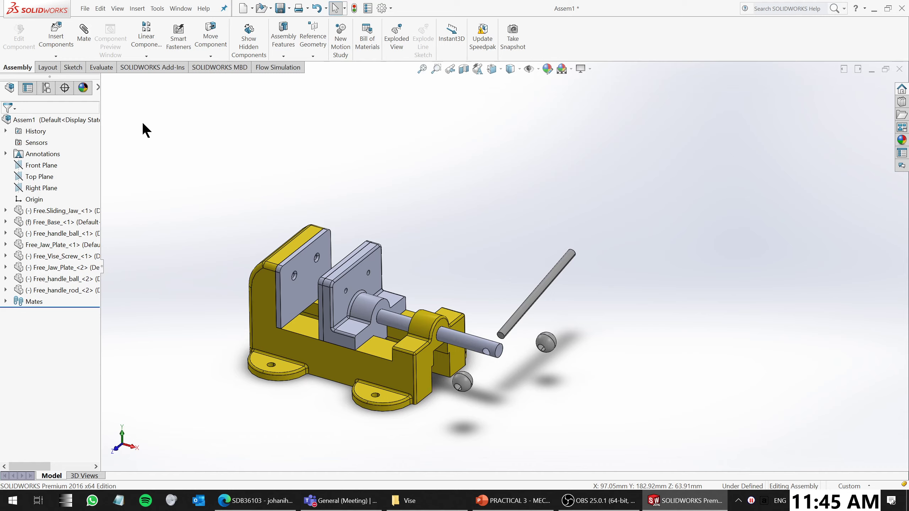
pyautogui.click(85, 36)
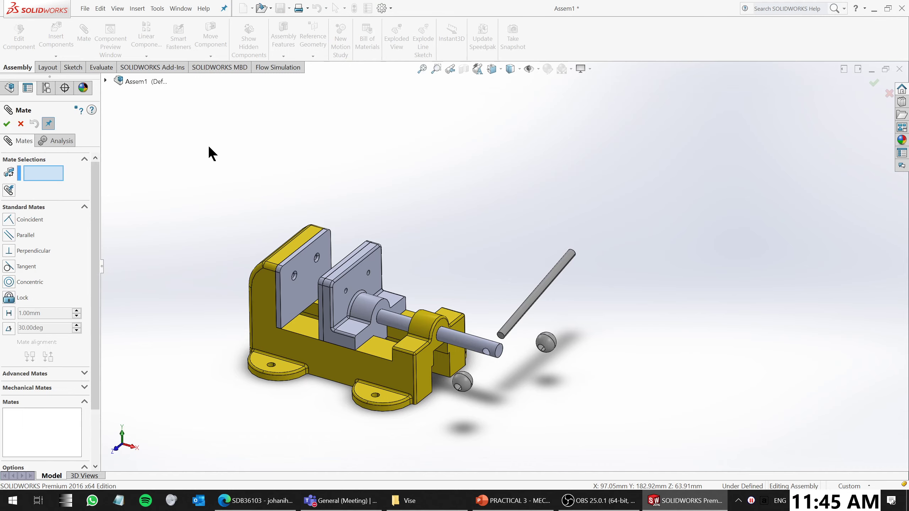
pyautogui.click(504, 338)
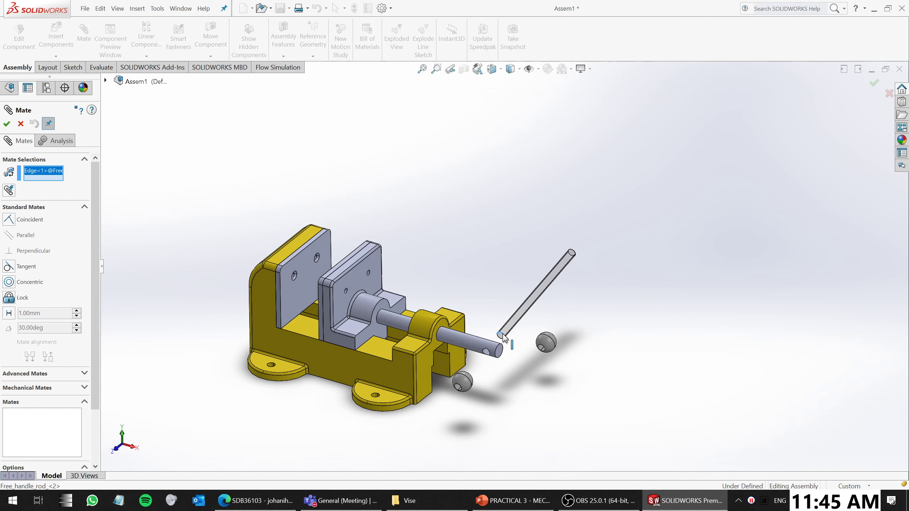
pyautogui.click(497, 352)
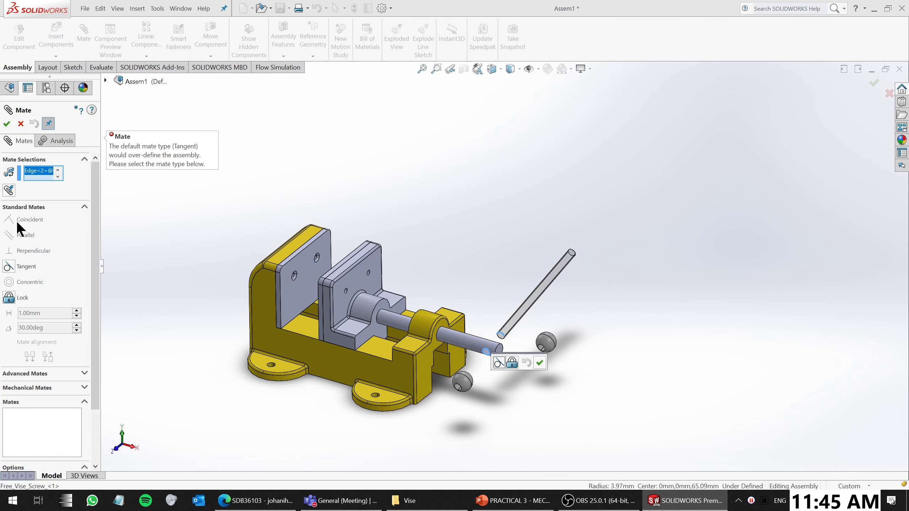
pyautogui.click(20, 124)
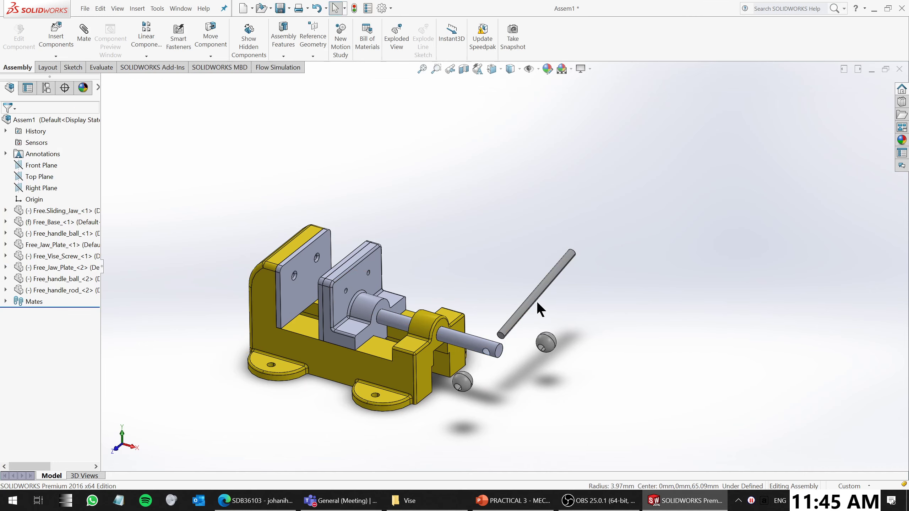
# Slide the handle rod along its axis until it passes through the screw's cross hole
pyautogui.moveTo(528, 306); pyautogui.dragTo(515, 326)
pyautogui.moveTo(488, 288); pyautogui.dragTo(441, 425, button='middle')
pyautogui.moveTo(416, 413); pyautogui.dragTo(411, 433)
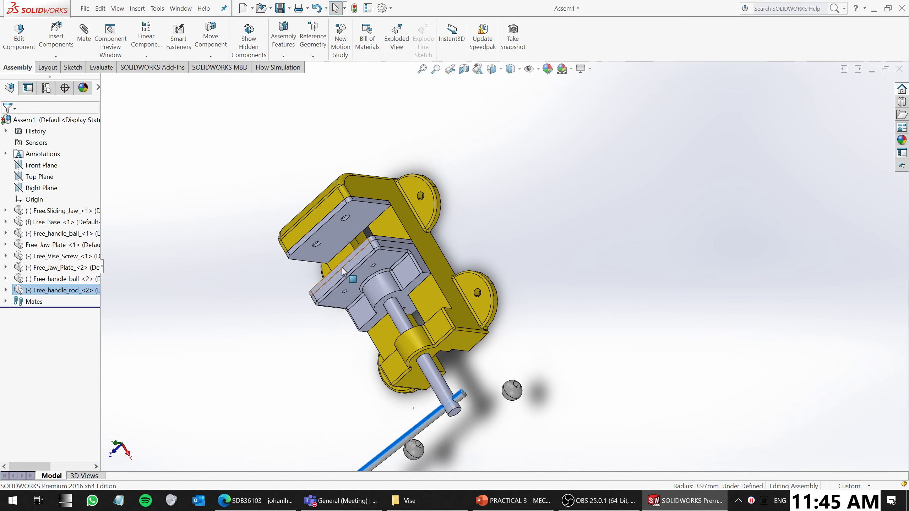
pyautogui.scroll(3, 343, 269)
pyautogui.moveTo(426, 337); pyautogui.dragTo(483, 219, button='middle')
pyautogui.scroll(-4, 522, 333)
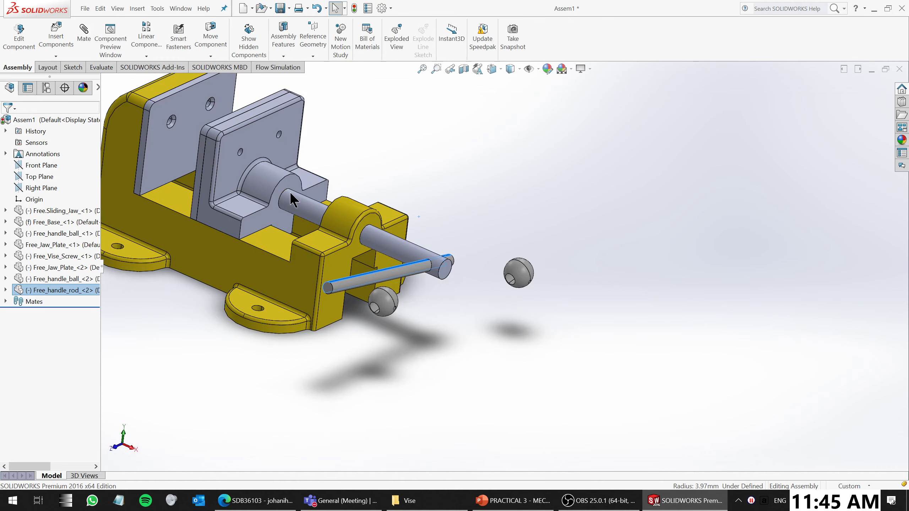
pyautogui.scroll(3, 420, 209)
pyautogui.scroll(-3, 416, 215)
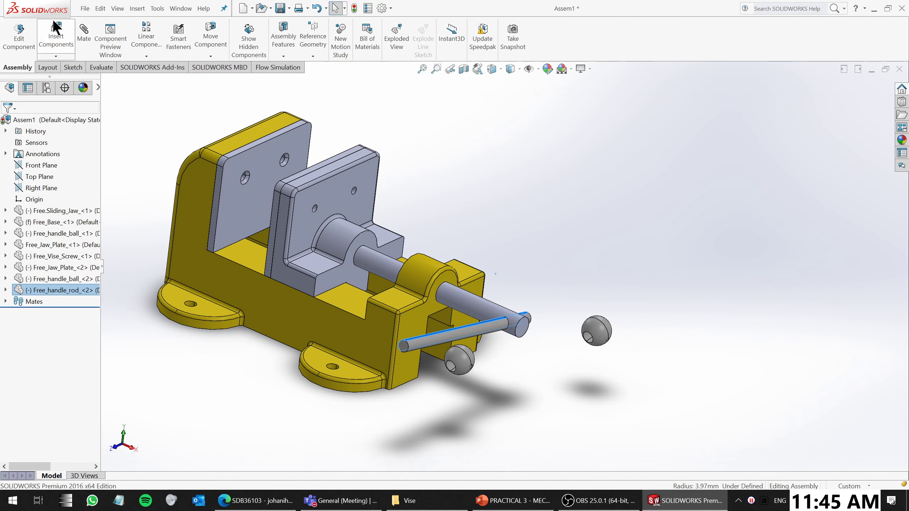
# Add a Lock mate between the handle rod and the vise screw, and rotate the two together
pyautogui.click(83, 36)
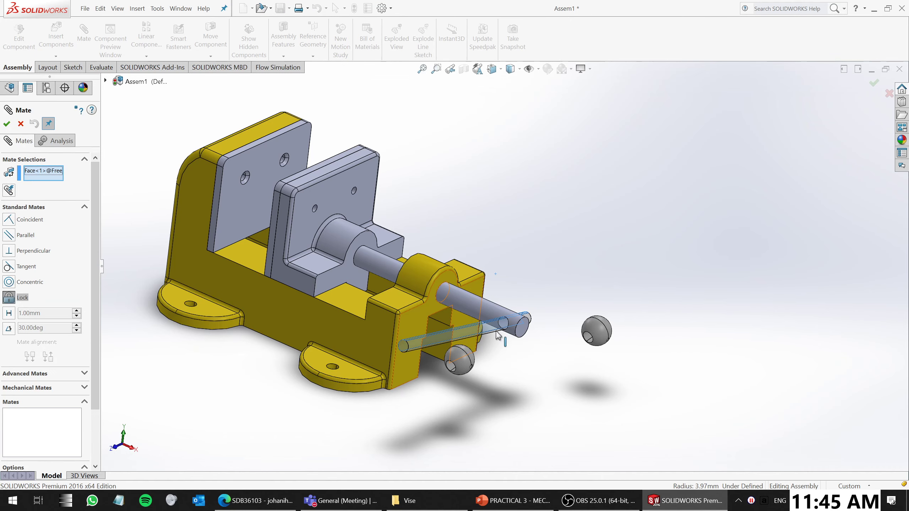
pyautogui.click(499, 313)
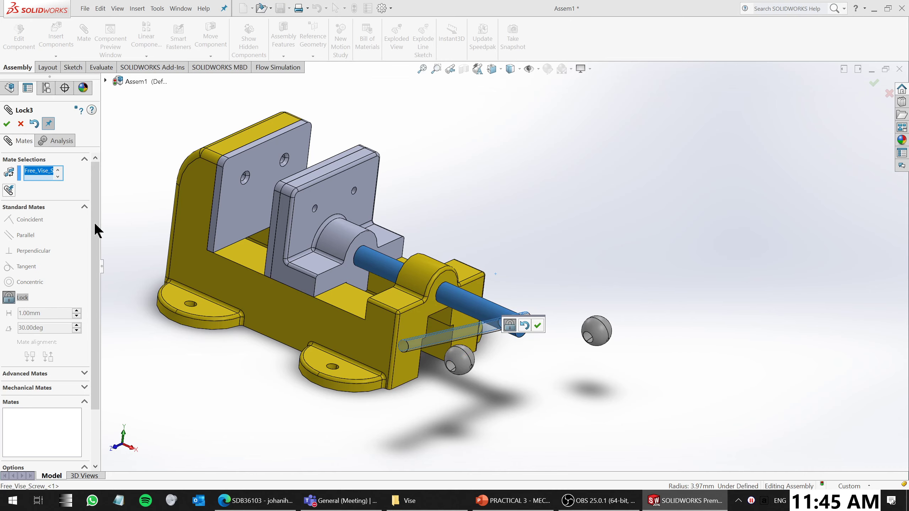
pyautogui.click(6, 124)
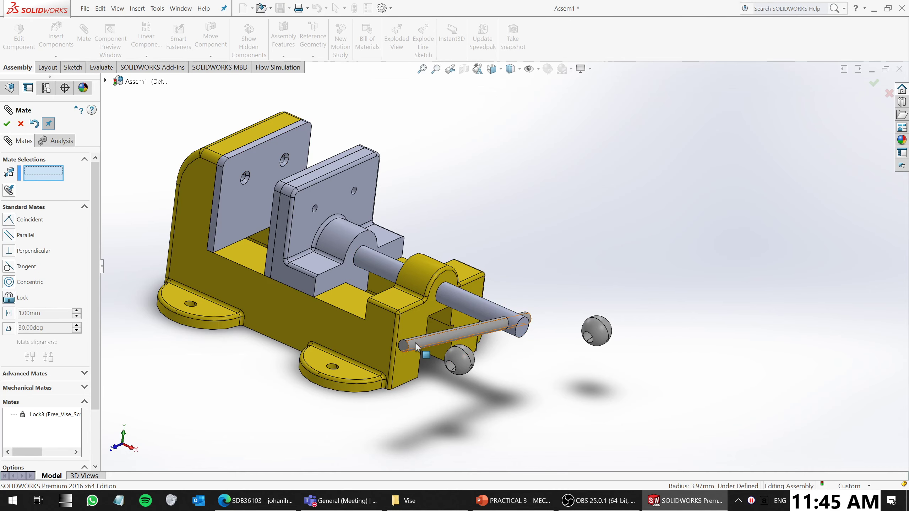
pyautogui.moveTo(415, 342); pyautogui.dragTo(401, 325)
# Move the farther handle ball close to the handle rod's far end and clear the mate selection
pyautogui.scroll(2, 488, 317)
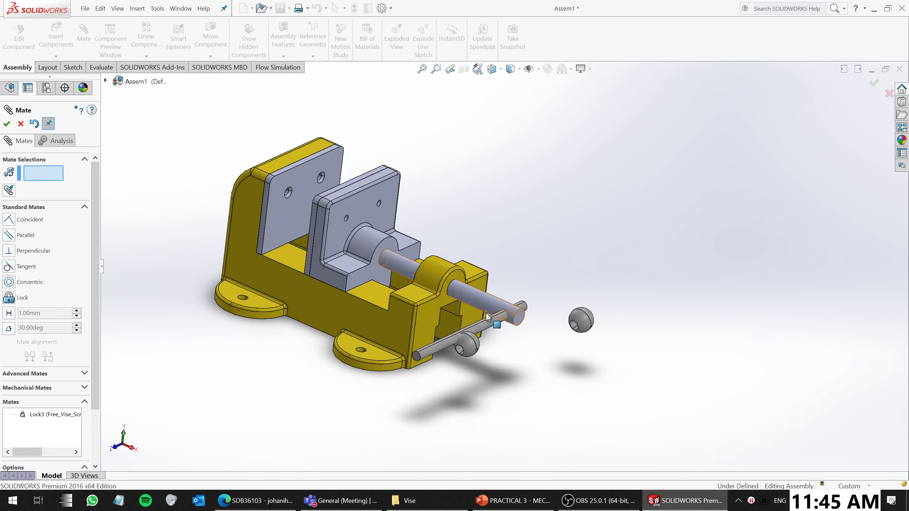
pyautogui.scroll(2, 488, 317)
pyautogui.moveTo(488, 316); pyautogui.dragTo(522, 349, button='middle')
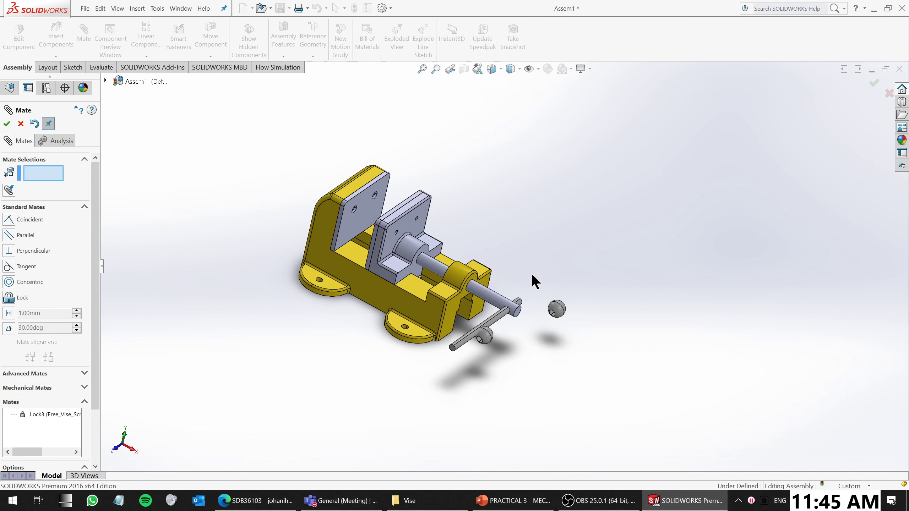
pyautogui.click(556, 309)
pyautogui.moveTo(556, 309); pyautogui.dragTo(530, 304)
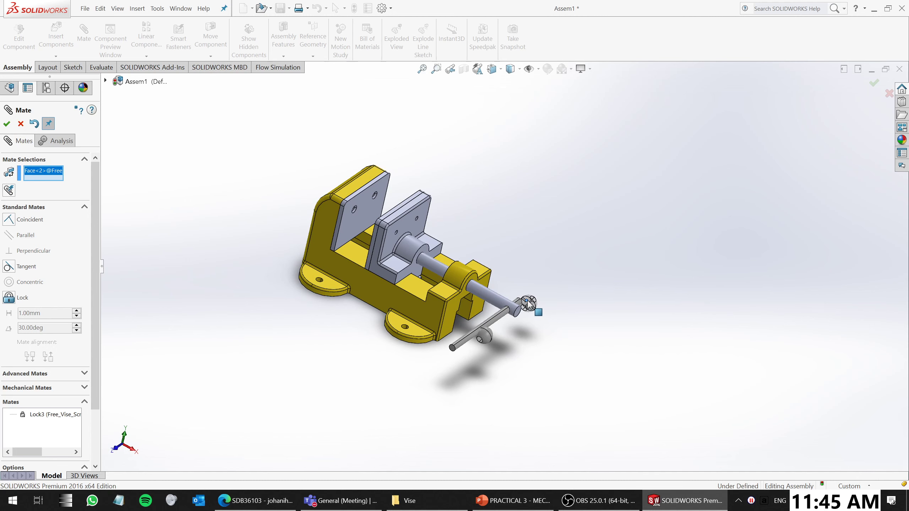
pyautogui.scroll(-5, 490, 355)
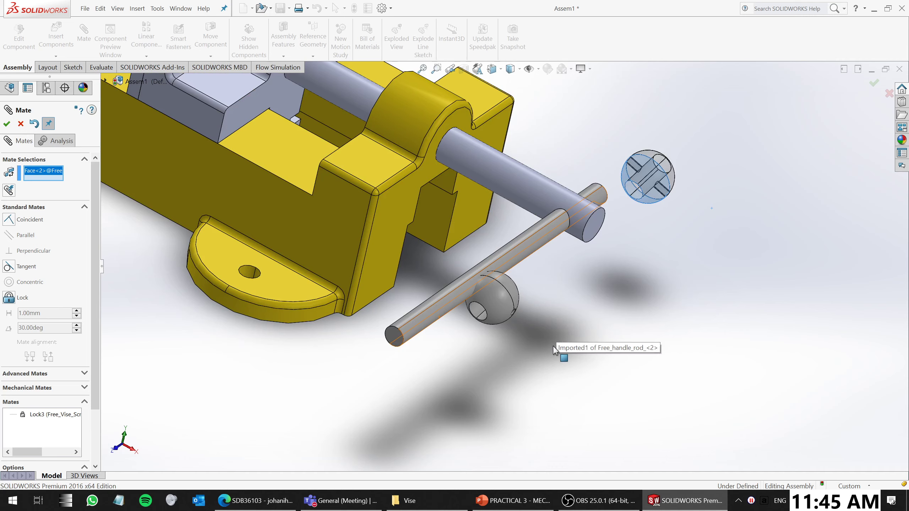
pyautogui.press('Escape')
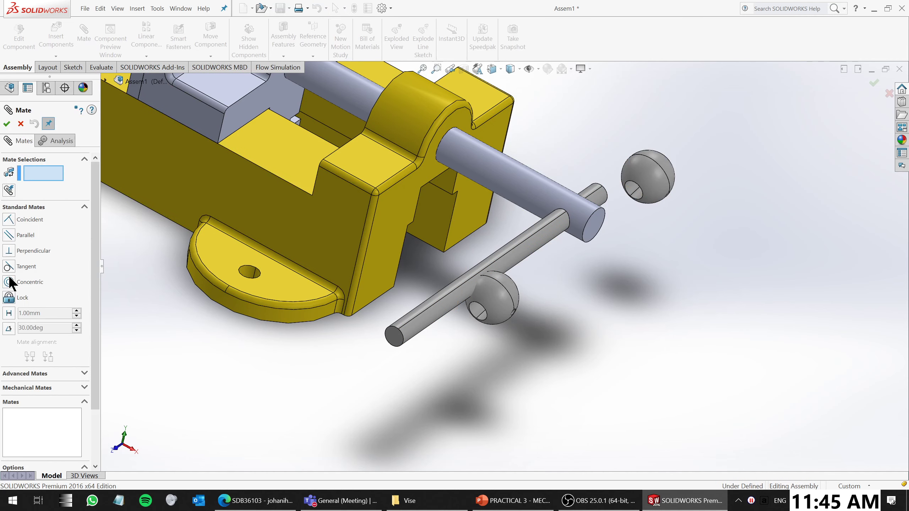
# Add Concentric mates between the hole of each handle ball and the cylindrical face of the handle rod
pyautogui.click(14, 283)
pyautogui.click(475, 315)
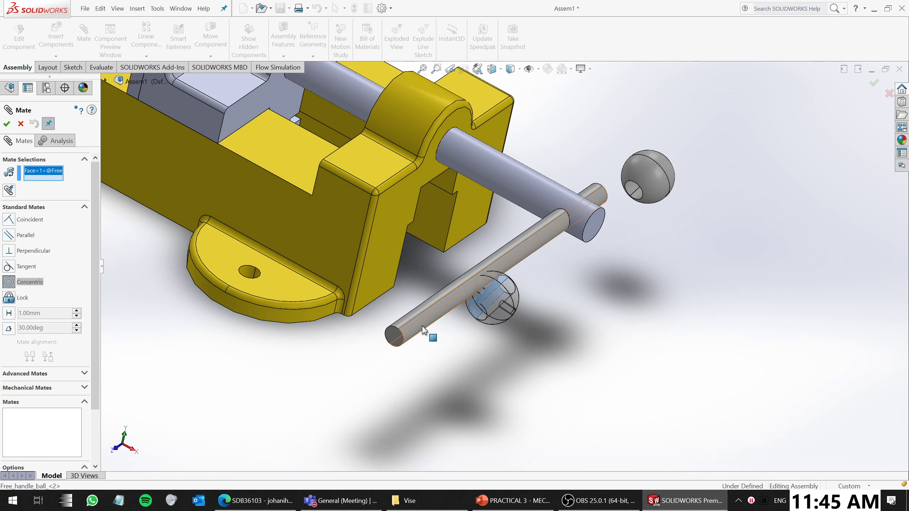
pyautogui.click(417, 322)
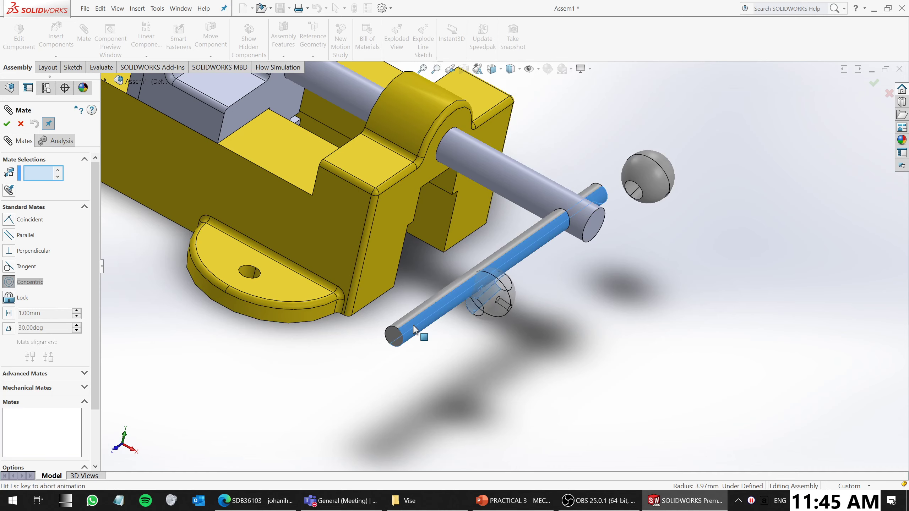
pyautogui.click(7, 124)
pyautogui.click(632, 189)
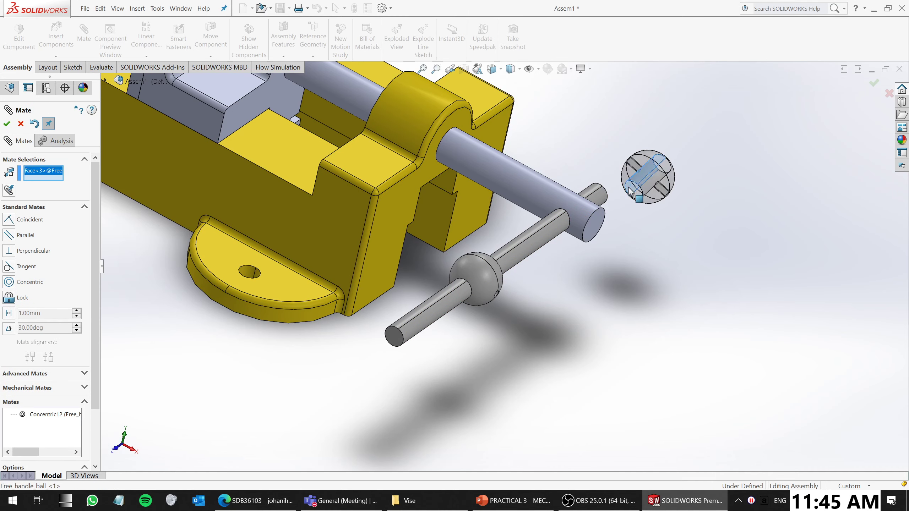
pyautogui.click(597, 197)
pyautogui.click(6, 124)
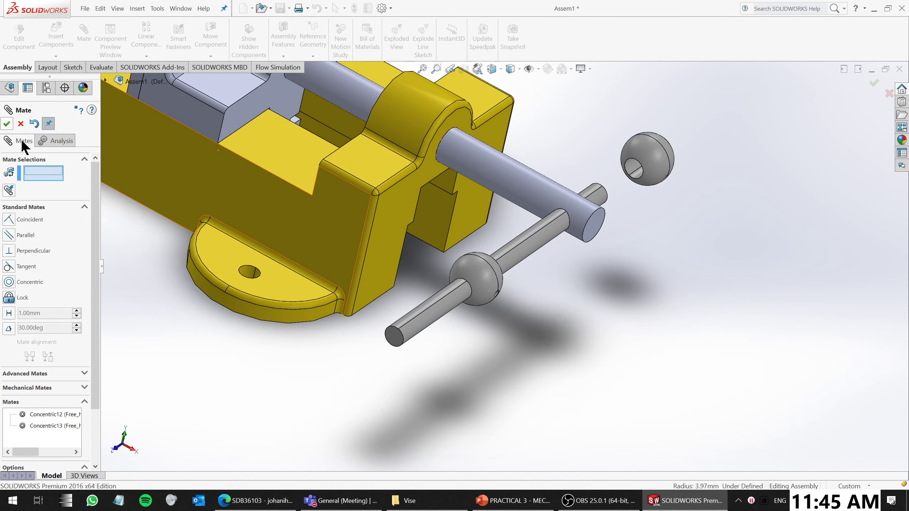
# Add a Coincident mate between the near handle ball's outer hole edge and the circular edge at the handle rod's near end
pyautogui.click(11, 218)
pyautogui.click(469, 282)
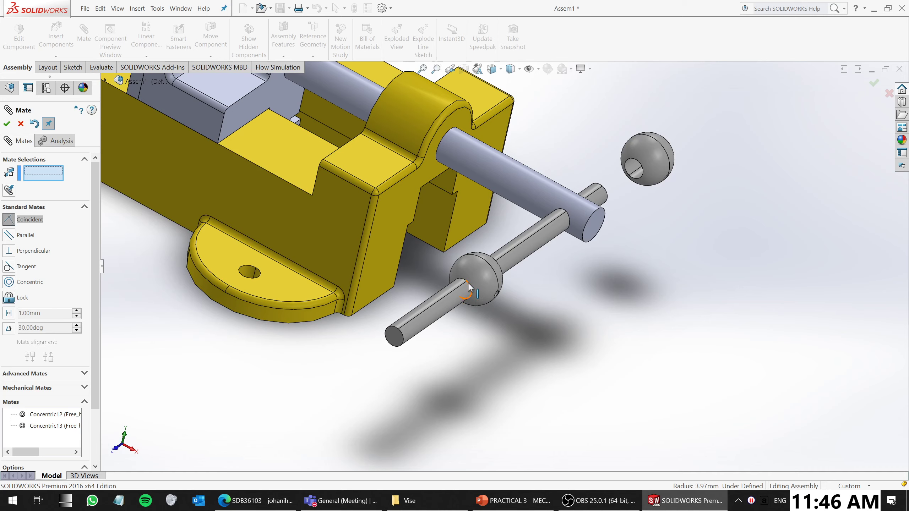
pyautogui.click(403, 340)
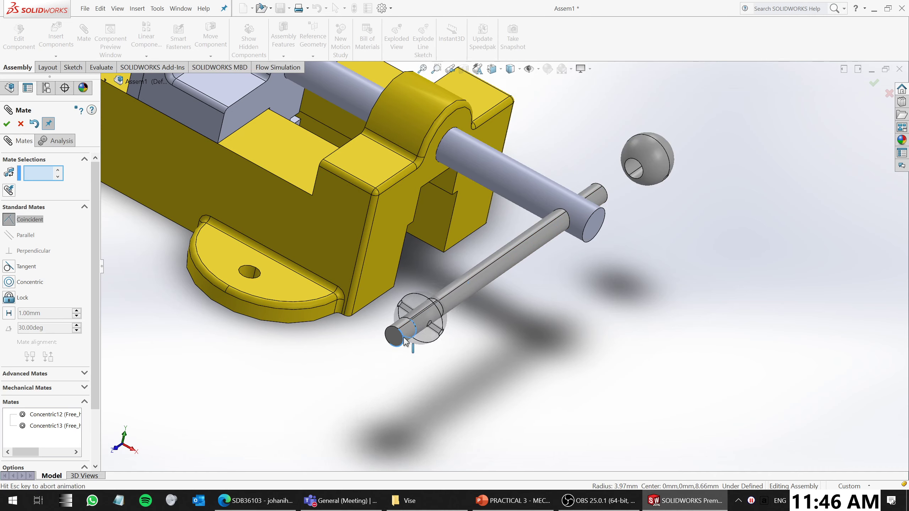
pyautogui.click(6, 124)
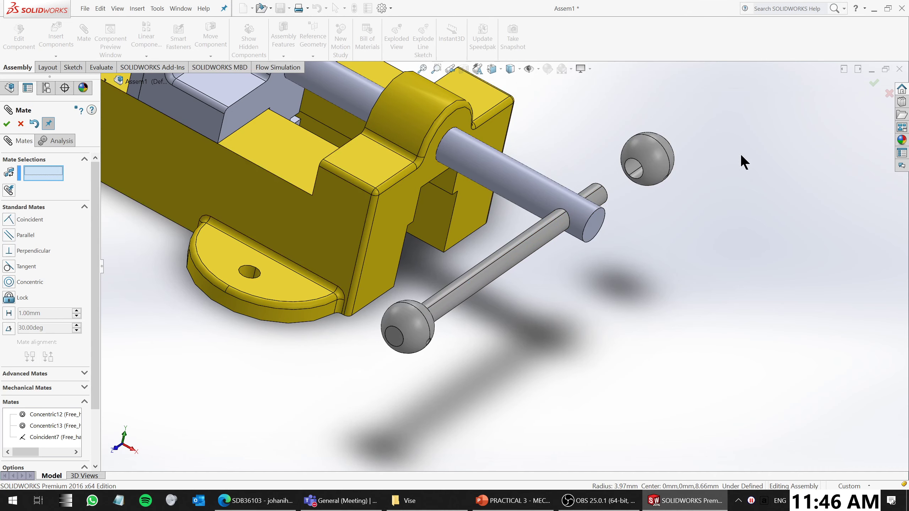
# Add a Coincident mate between the far handle ball's outer hole edge and the handle rod's far end edge, and finish mating
pyautogui.click(14, 218)
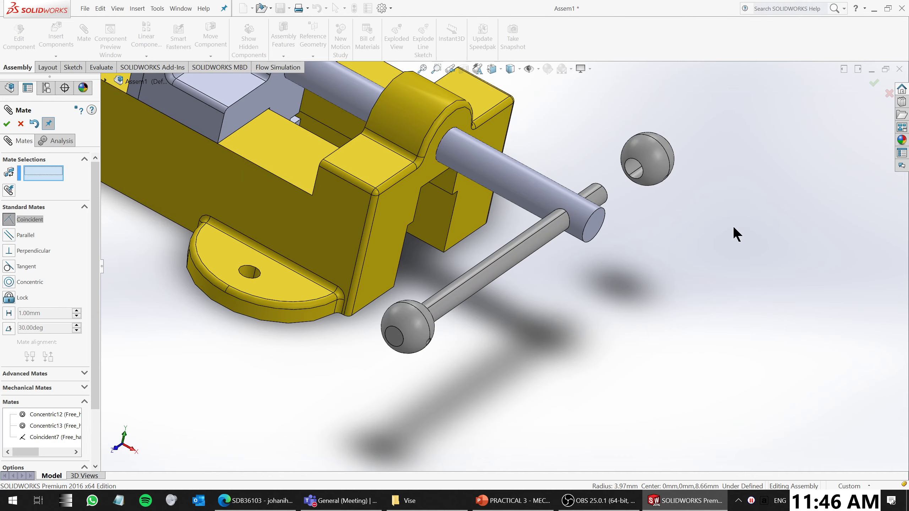
pyautogui.moveTo(664, 171); pyautogui.dragTo(371, 266, button='middle')
pyautogui.click(349, 286)
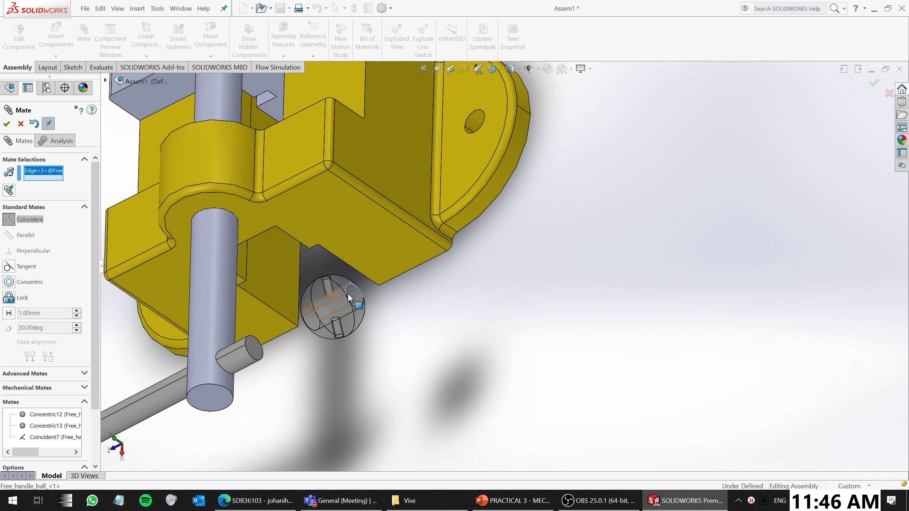
pyautogui.click(245, 338)
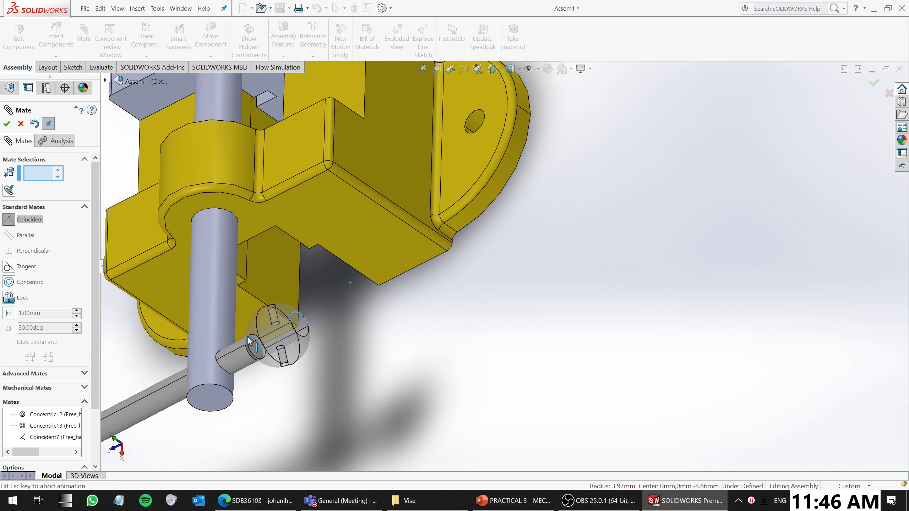
pyautogui.click(6, 123)
pyautogui.scroll(4, 497, 279)
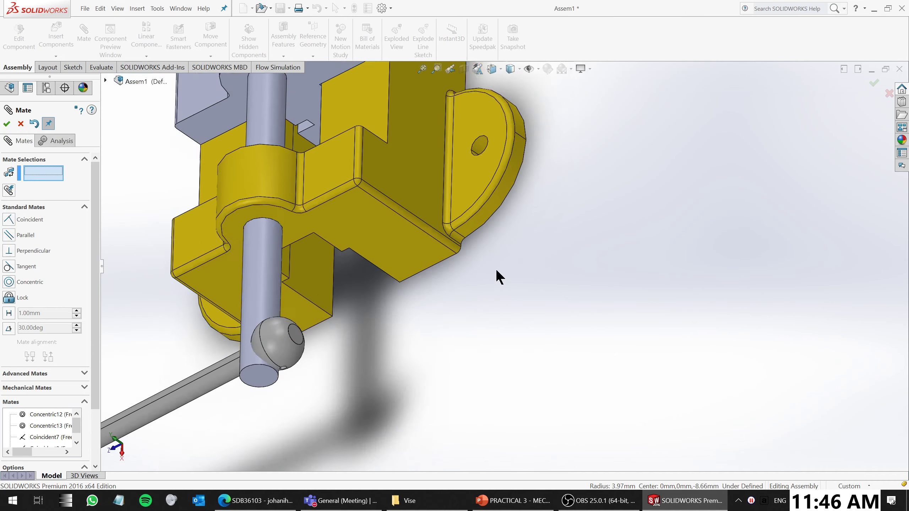
pyautogui.moveTo(497, 278); pyautogui.dragTo(463, 295, button='middle')
pyautogui.moveTo(467, 280); pyautogui.dragTo(432, 324)
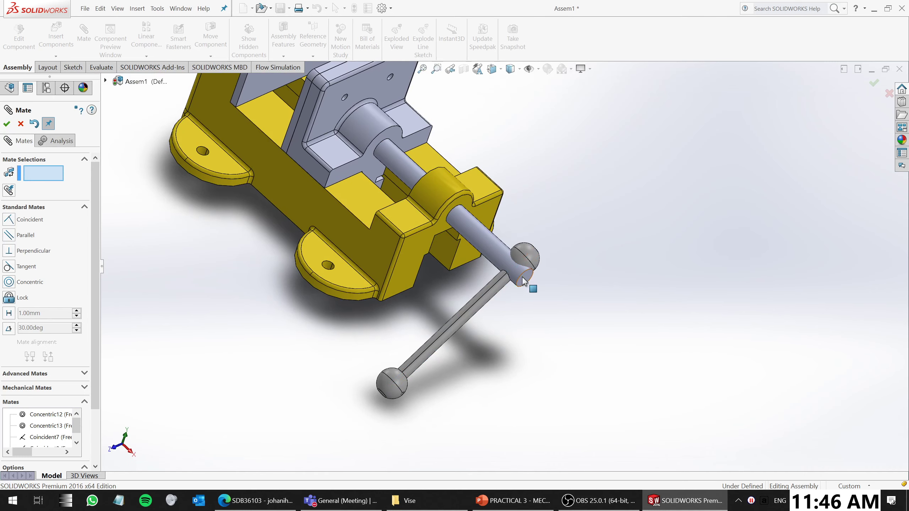
pyautogui.click(527, 257)
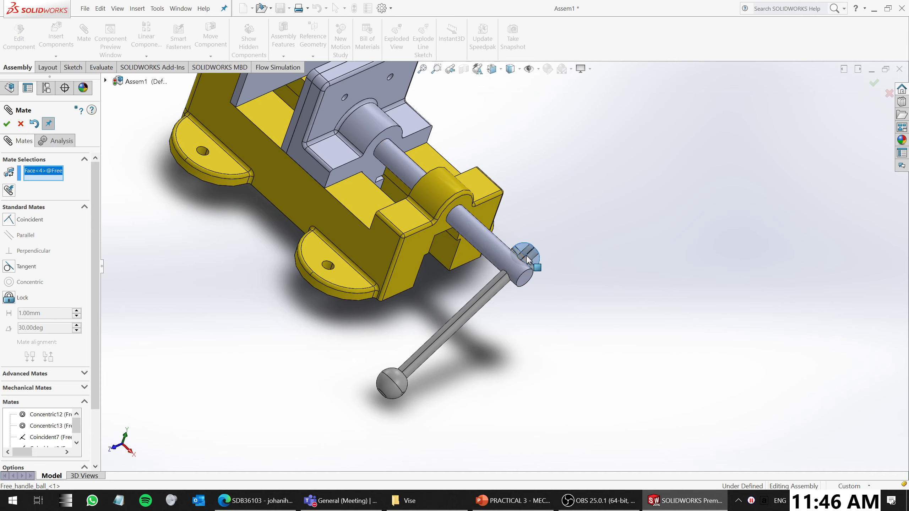
pyautogui.click(20, 124)
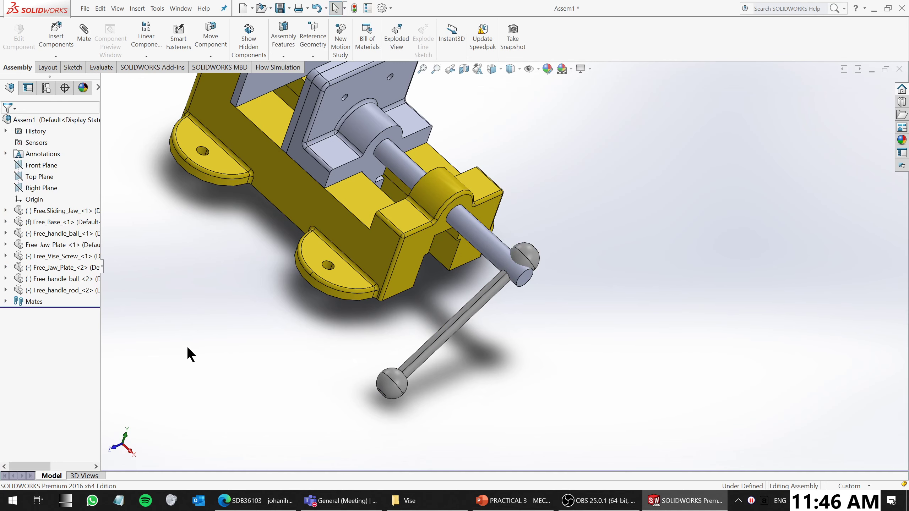
pyautogui.click(5, 302)
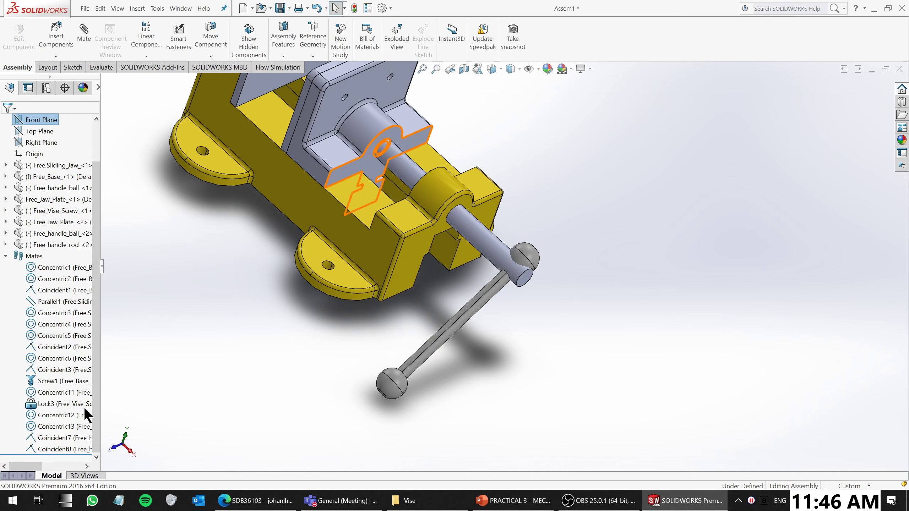
pyautogui.click(51, 404)
pyautogui.rightClick(51, 404)
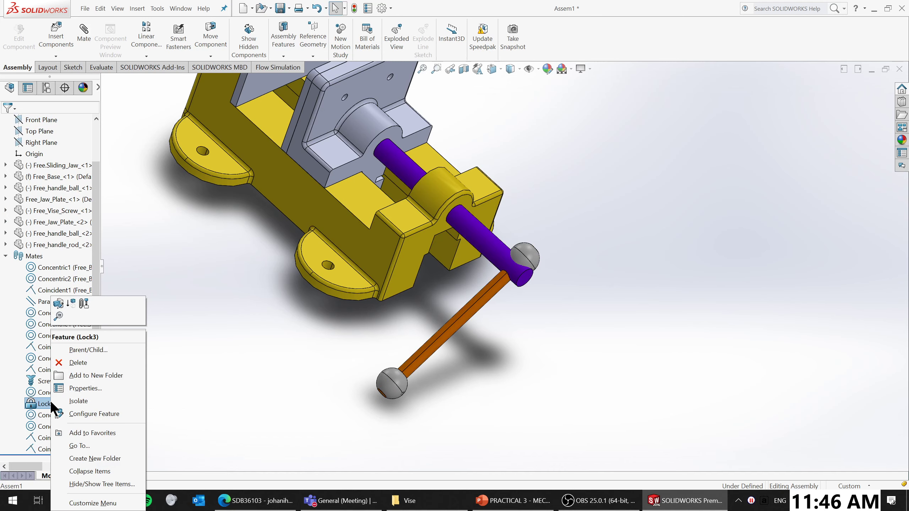
pyautogui.click(59, 304)
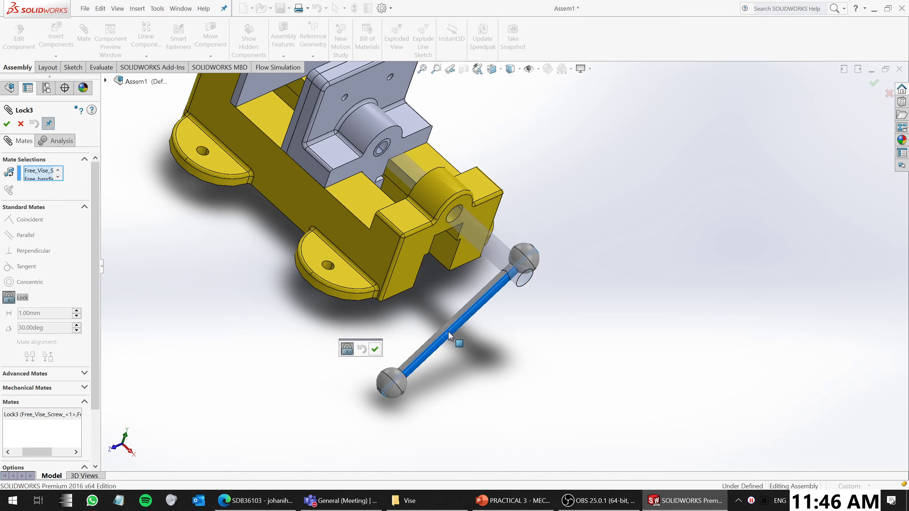
pyautogui.moveTo(456, 323); pyautogui.dragTo(455, 330)
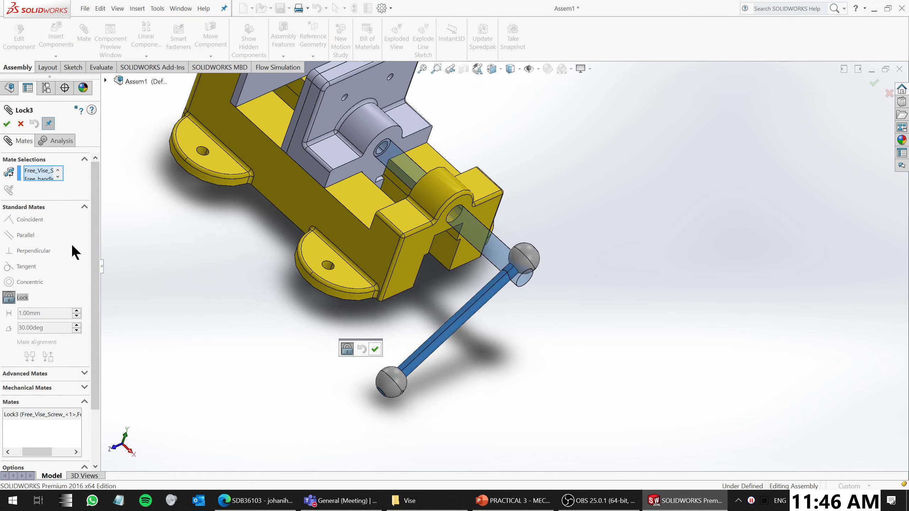
pyautogui.click(20, 124)
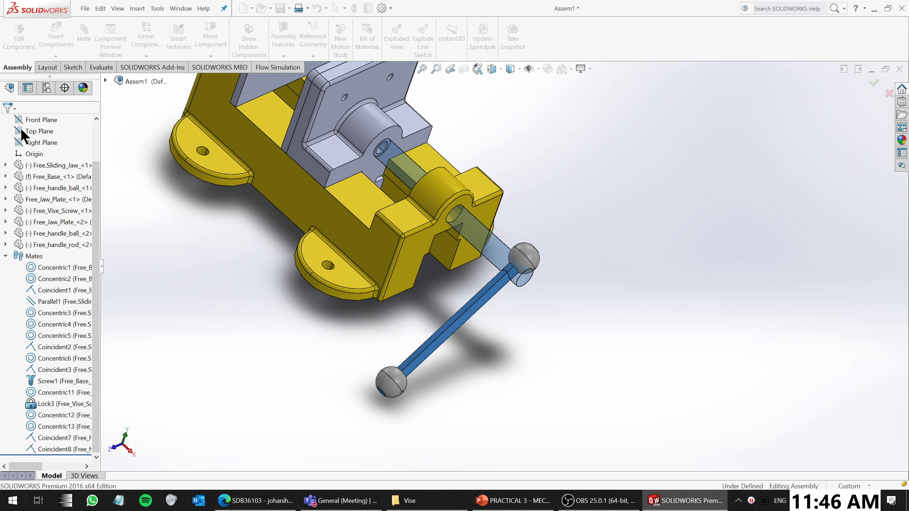
# Delete the Lock3 mate between the vise screw and the handle rod
pyautogui.click(49, 403)
pyautogui.rightClick(49, 403)
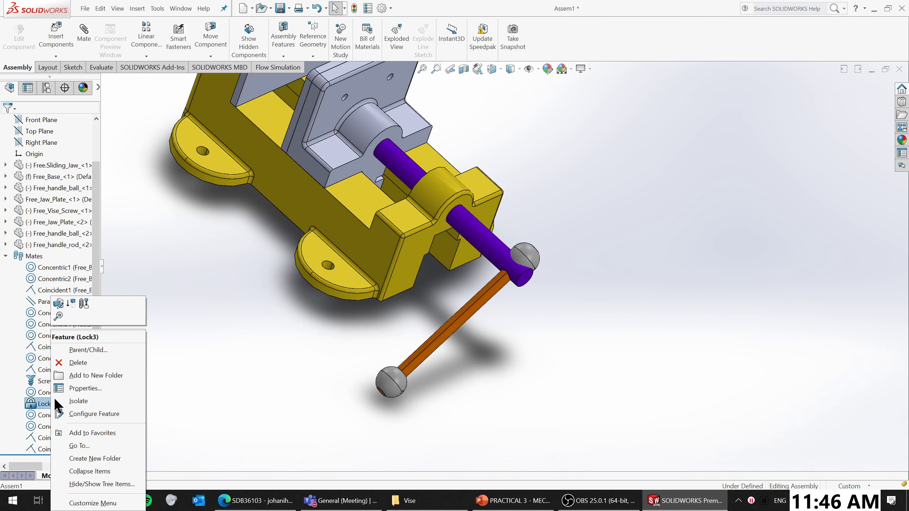
pyautogui.click(84, 361)
pyautogui.click(622, 110)
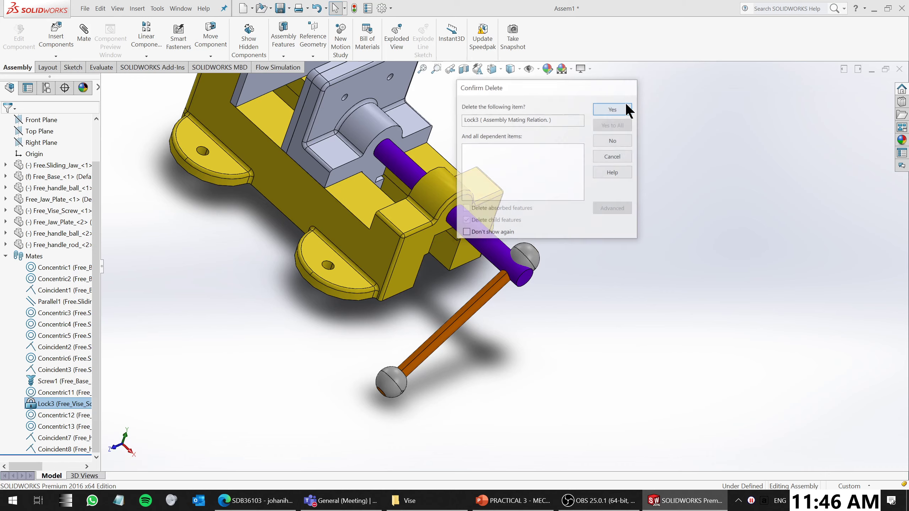
# Slide the handle rod through the screw's cross hole until the far ball stands clear of the screw, and reposition the sliding jaw
pyautogui.click(489, 286)
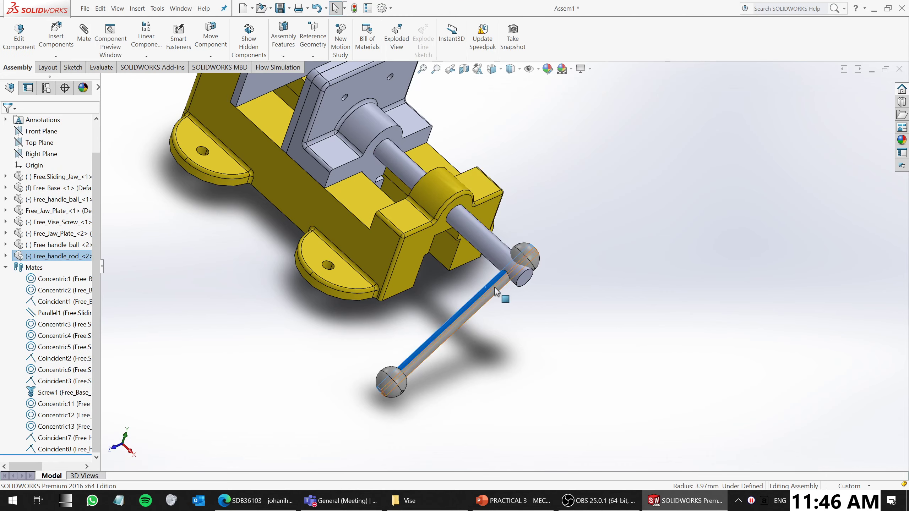
pyautogui.click(501, 369)
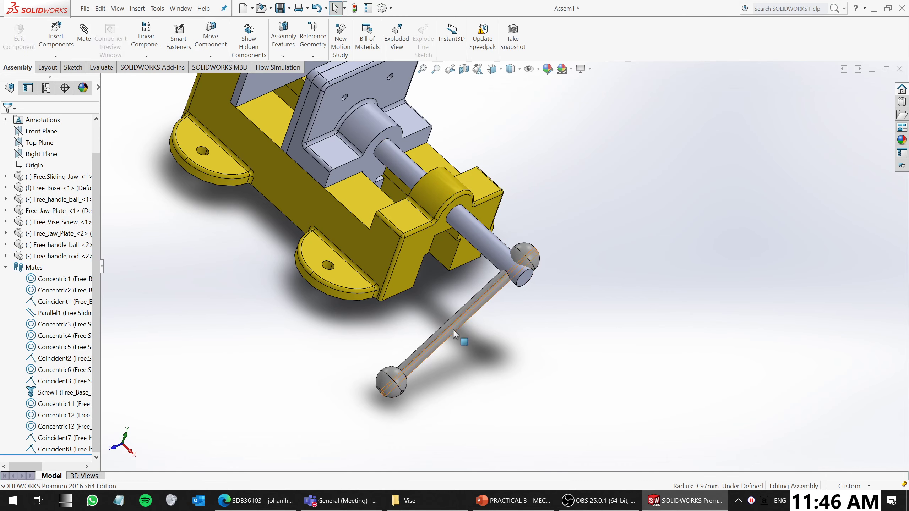
pyautogui.moveTo(453, 330); pyautogui.dragTo(479, 304)
pyautogui.moveTo(427, 351); pyautogui.dragTo(439, 312)
pyautogui.scroll(2, 443, 359)
pyautogui.moveTo(442, 359); pyautogui.dragTo(473, 323, button='middle')
pyautogui.moveTo(371, 210)
pyautogui.mouseDown()
pyautogui.moveTo(396, 213)
pyautogui.moveTo(386, 212)
pyautogui.mouseUp()
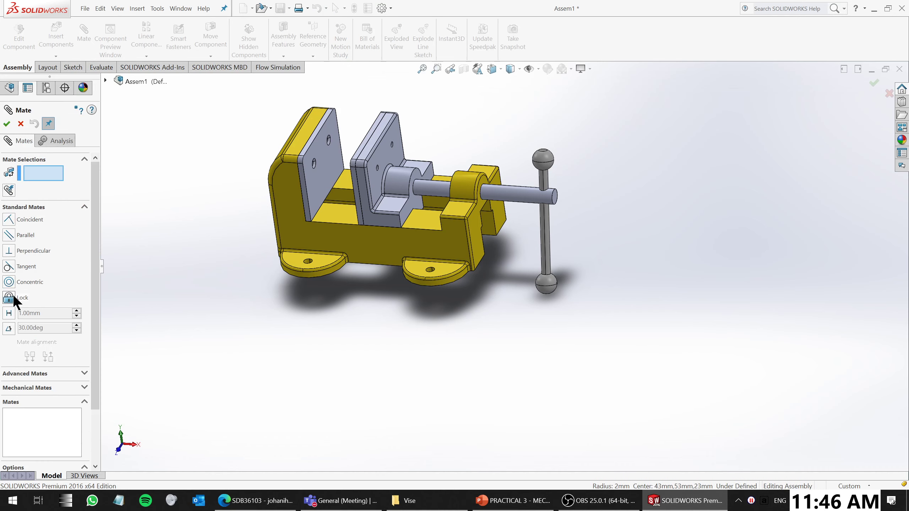
# Add a Lock mate between the handle rod and the vise screw
pyautogui.click(26, 301)
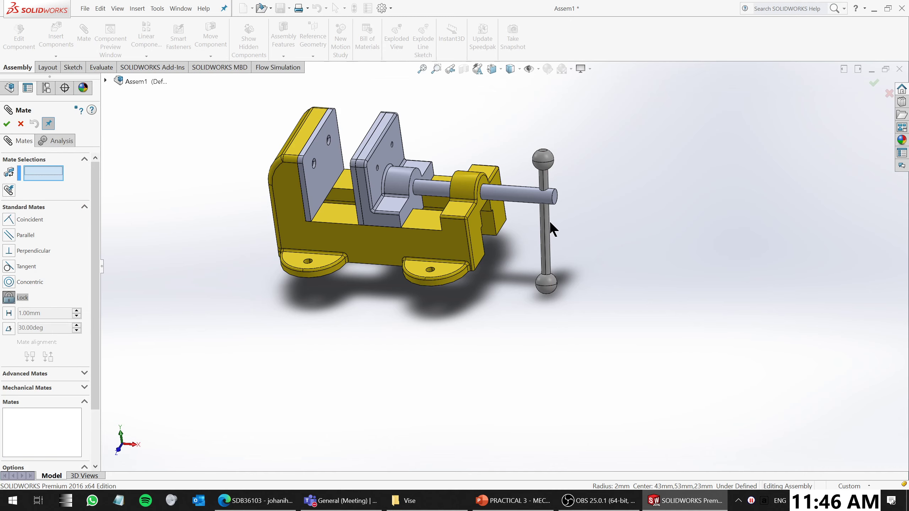
pyautogui.scroll(-3, 550, 220)
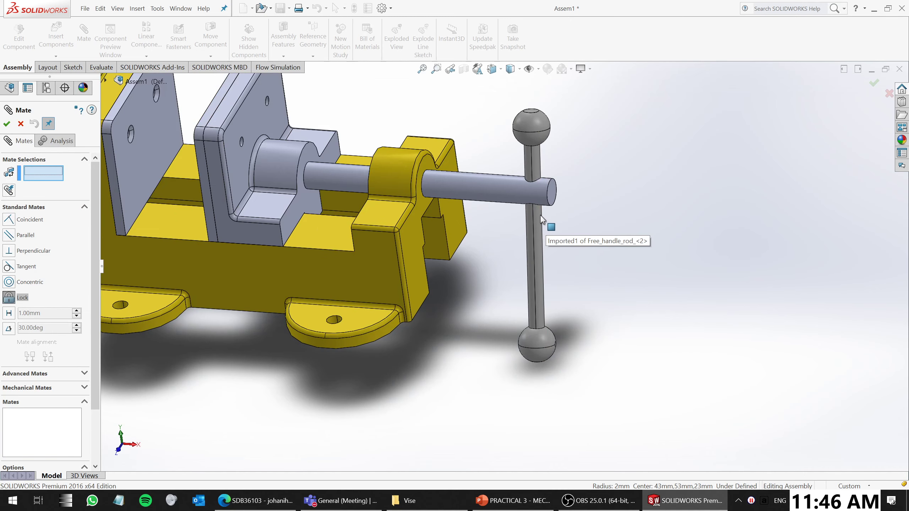
pyautogui.click(500, 195)
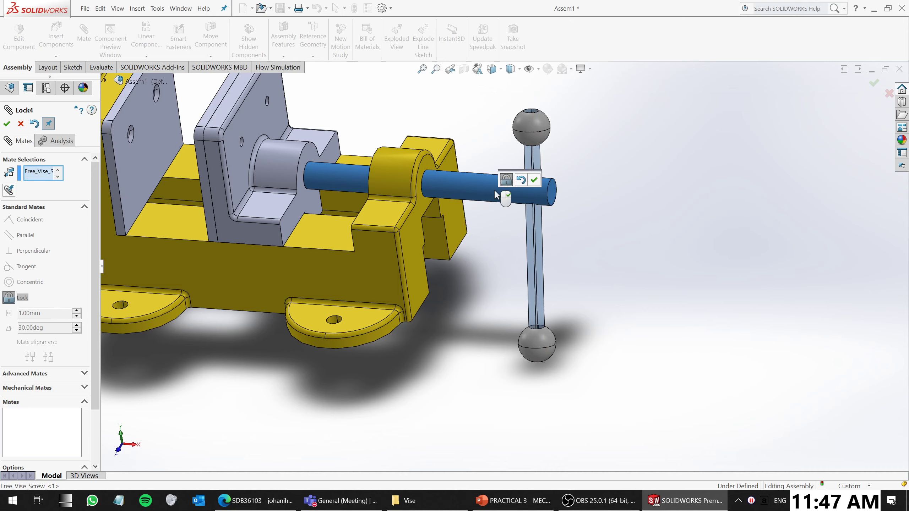
pyautogui.click(7, 123)
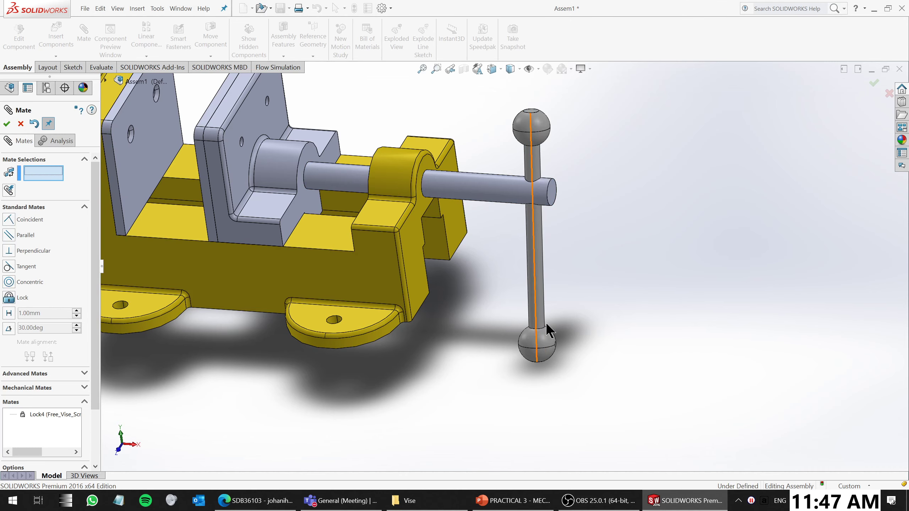
# Move the sliding jaw back against the base's screw housing, inspect the turning handle, and finish mating
pyautogui.scroll(3, 347, 189)
pyautogui.moveTo(344, 214); pyautogui.dragTo(394, 215)
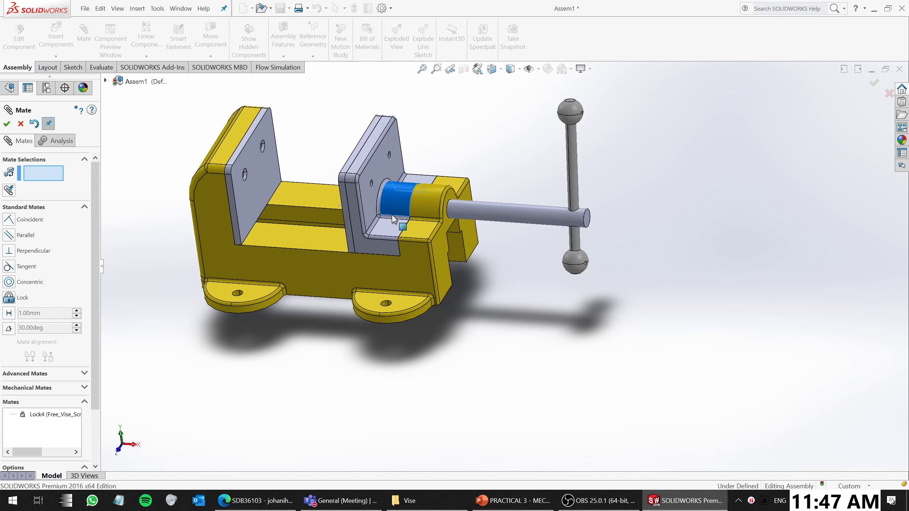
pyautogui.scroll(1, 435, 346)
pyautogui.moveTo(435, 346); pyautogui.dragTo(445, 309, button='middle')
pyautogui.scroll(-3, 428, 141)
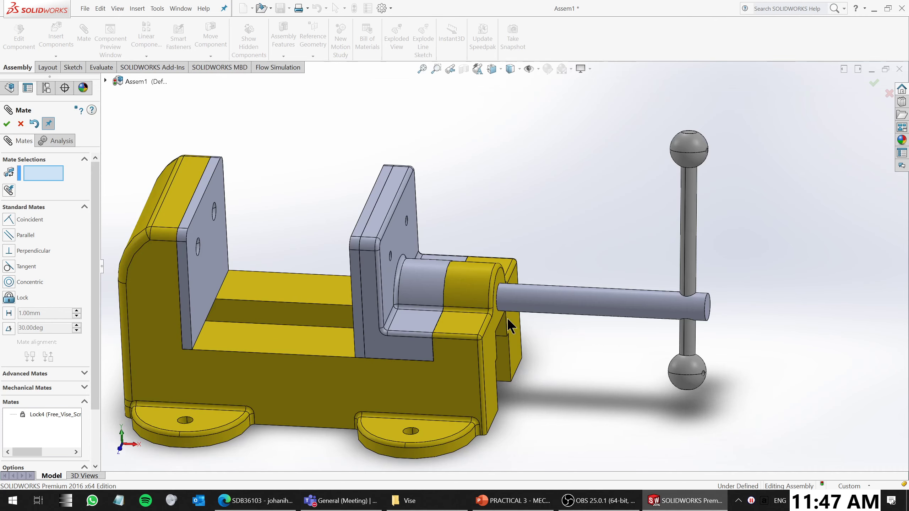
pyautogui.scroll(1, 507, 319)
pyautogui.moveTo(508, 319); pyautogui.dragTo(495, 390, button='middle')
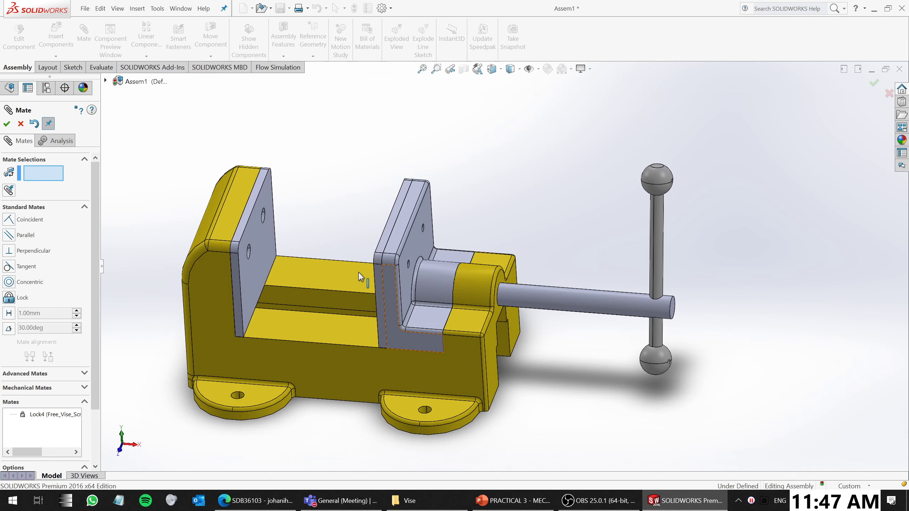
pyautogui.click(21, 124)
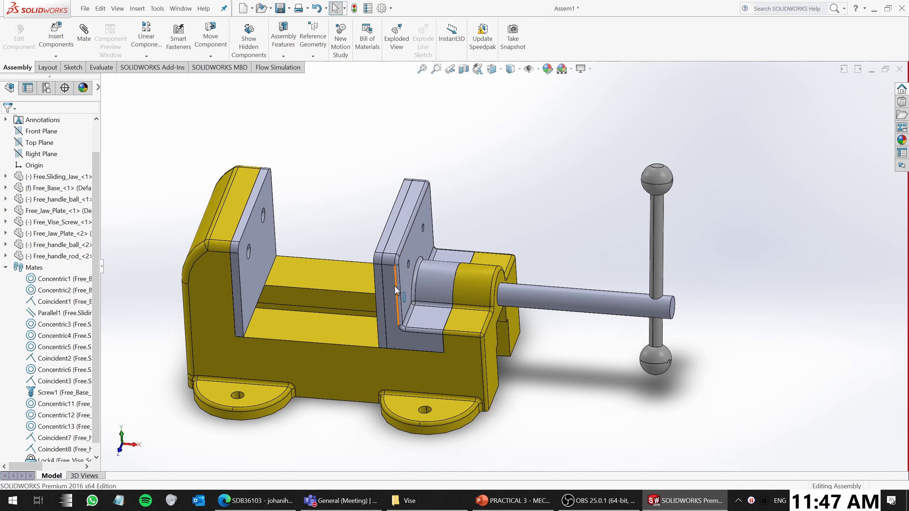
# Slide the jaw a short distance away from the base's screw housing so the handle turns with it
pyautogui.moveTo(395, 286); pyautogui.dragTo(374, 280)
pyautogui.scroll(2, 409, 276)
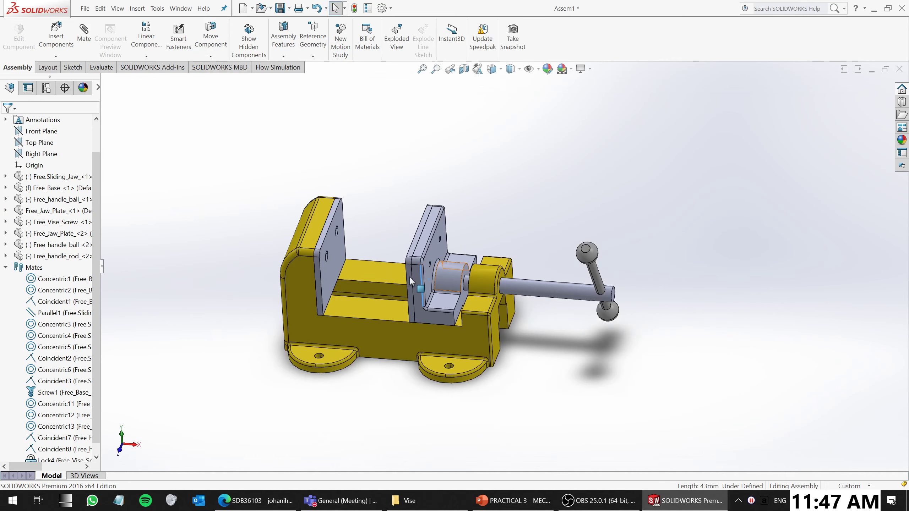
pyautogui.scroll(-2, 410, 276)
pyautogui.scroll(-2, 458, 340)
# Test the sliding jaw's motion with Physical Dynamics between all components, moving it back against the base's screw housing
pyautogui.click(210, 36)
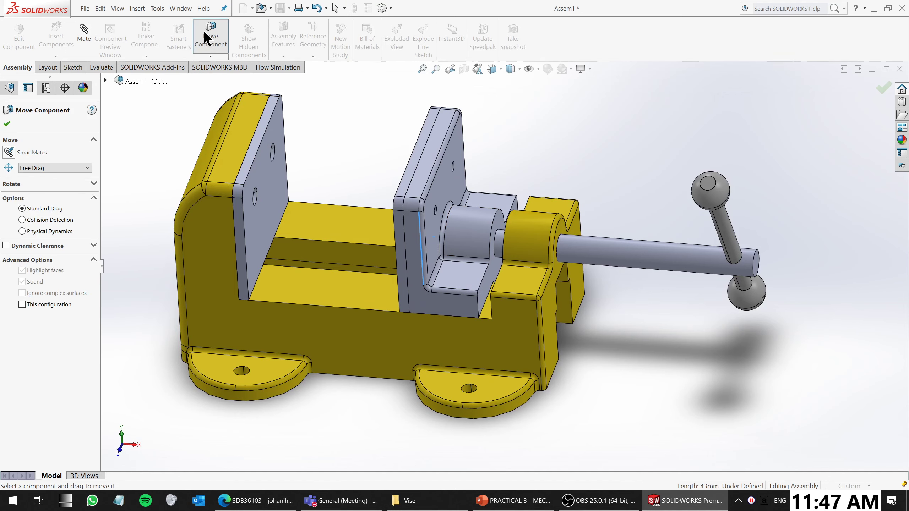
pyautogui.click(21, 231)
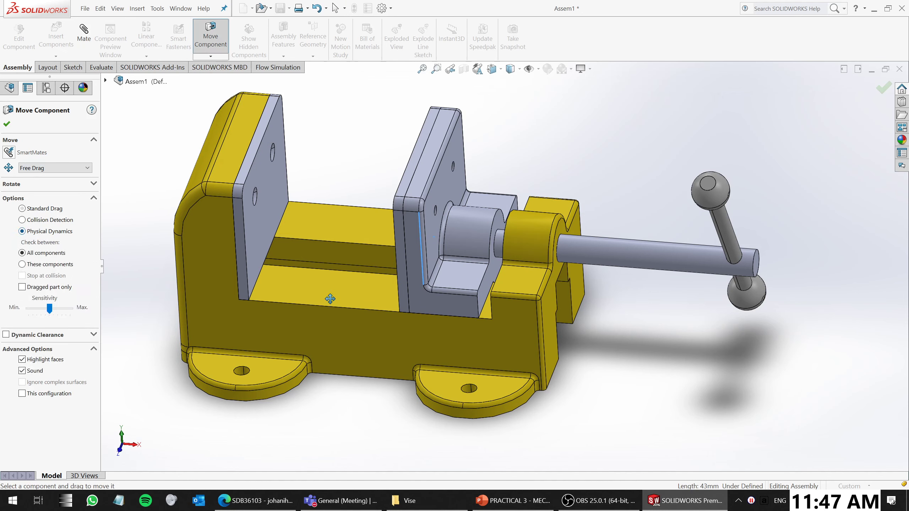
pyautogui.moveTo(423, 236); pyautogui.dragTo(883, 364)
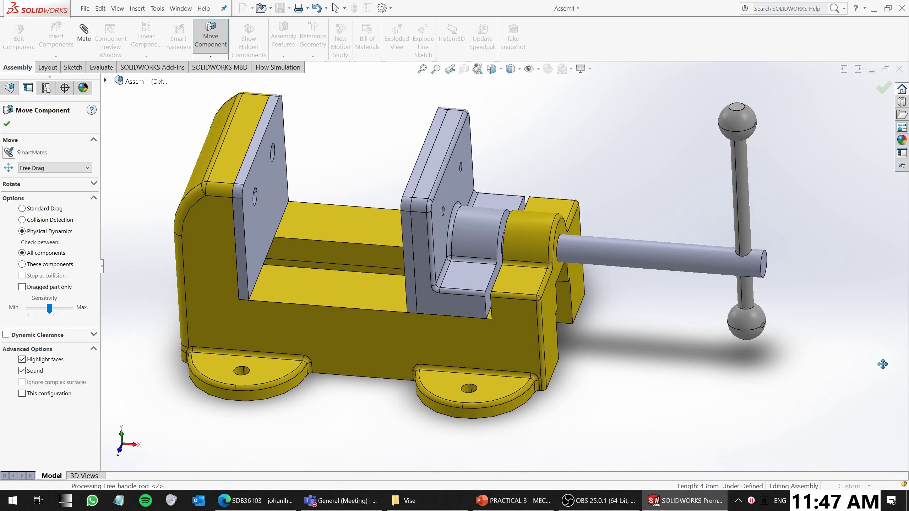
pyautogui.moveTo(830, 347); pyautogui.dragTo(619, 305)
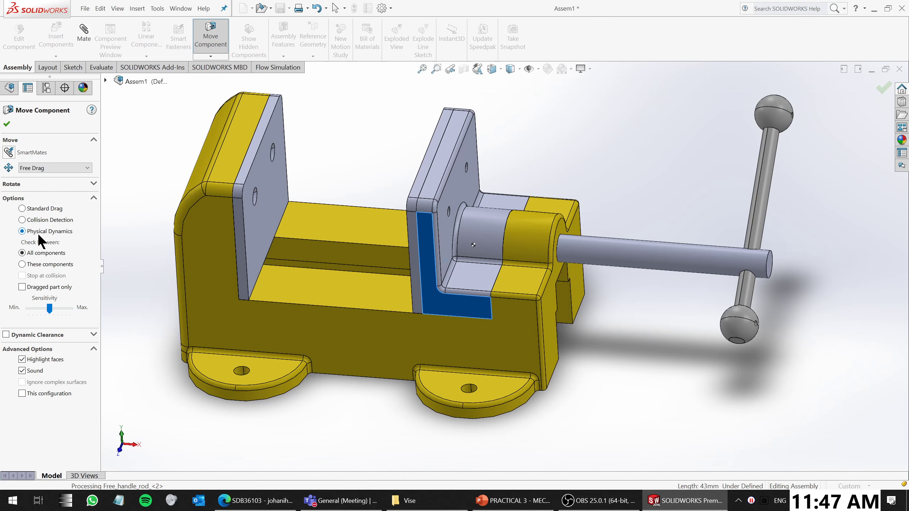
pyautogui.press('Escape')
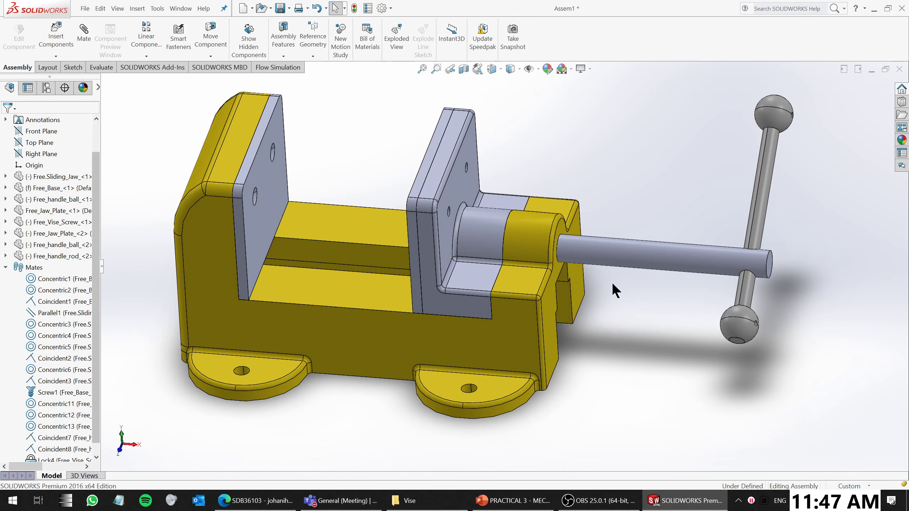
# Inspect the vise from the handle end and enable the SOLIDWORKS Motion add-in
pyautogui.moveTo(612, 282); pyautogui.dragTo(533, 249, button='middle')
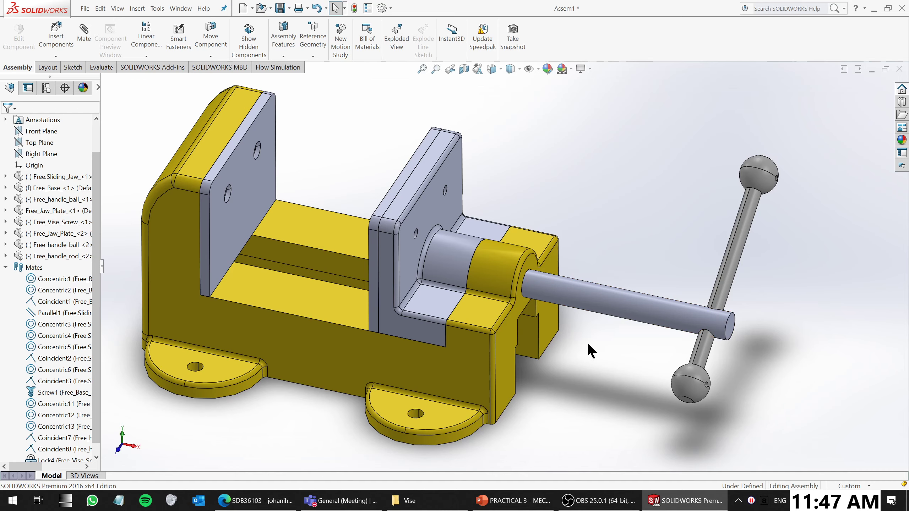
pyautogui.scroll(1, 588, 342)
pyautogui.moveTo(581, 332); pyautogui.dragTo(583, 264, button='middle')
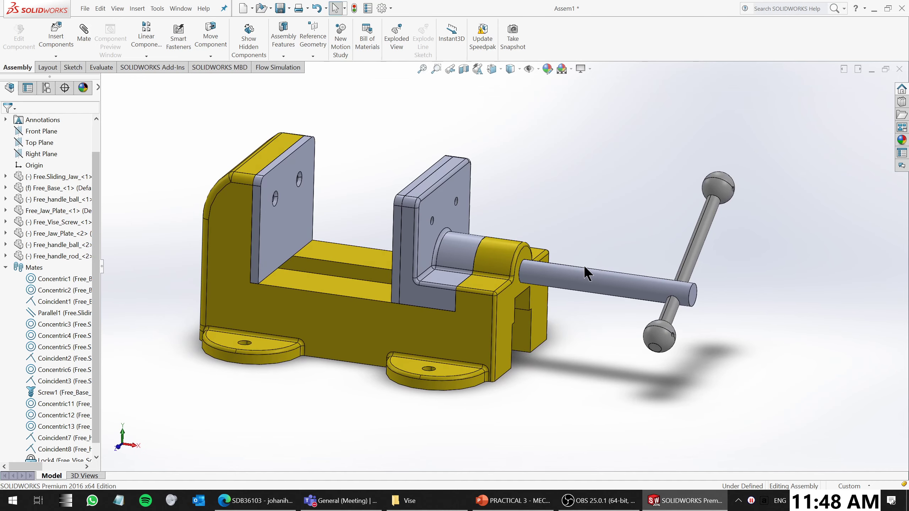
pyautogui.moveTo(529, 280); pyautogui.dragTo(511, 357, button='middle')
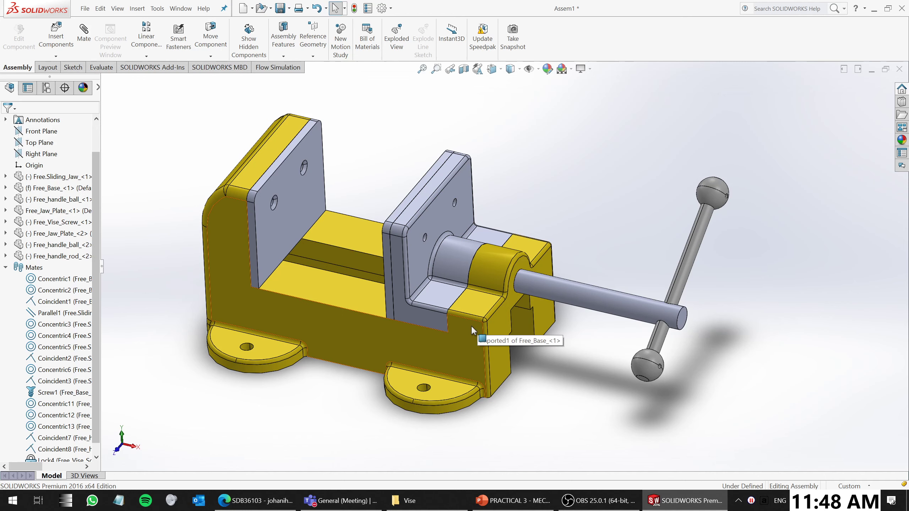
pyautogui.click(159, 68)
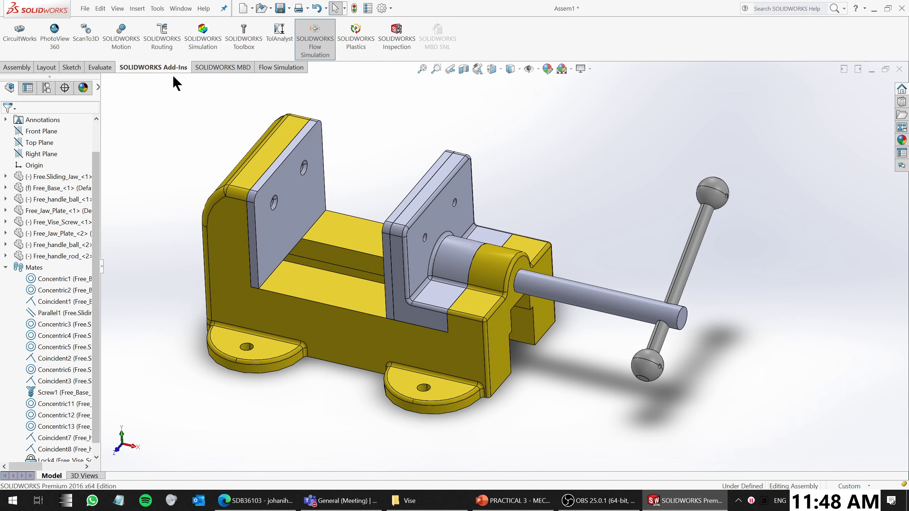
pyautogui.click(128, 31)
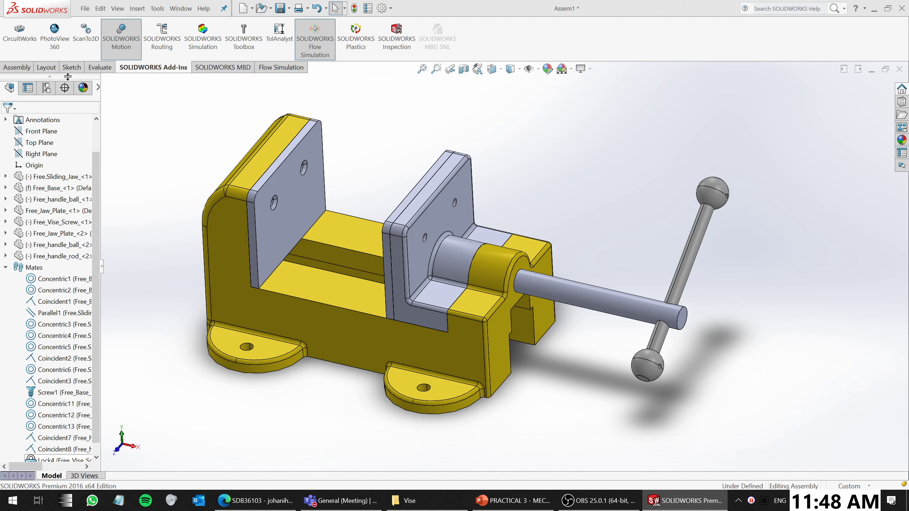
pyautogui.click(19, 67)
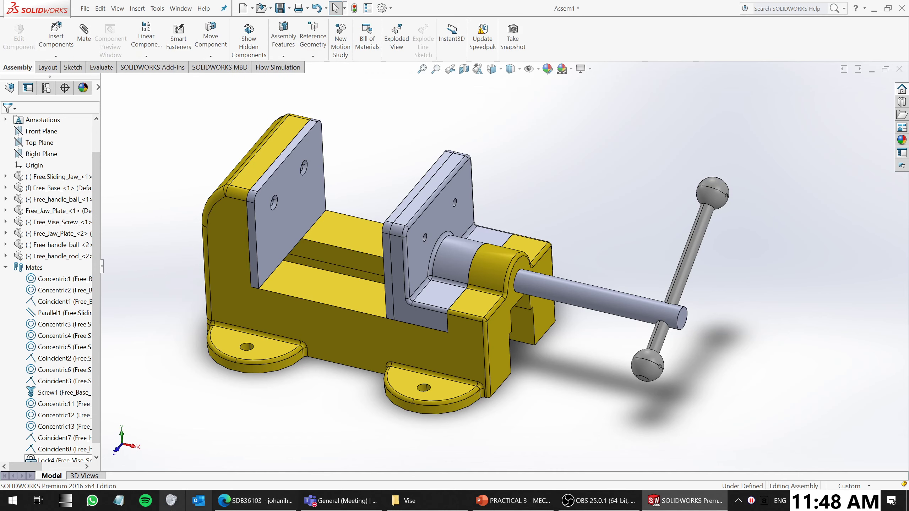
# Search the model and 3D views and the assembly's insert and tool commands for access to a motion study
pyautogui.click(91, 475)
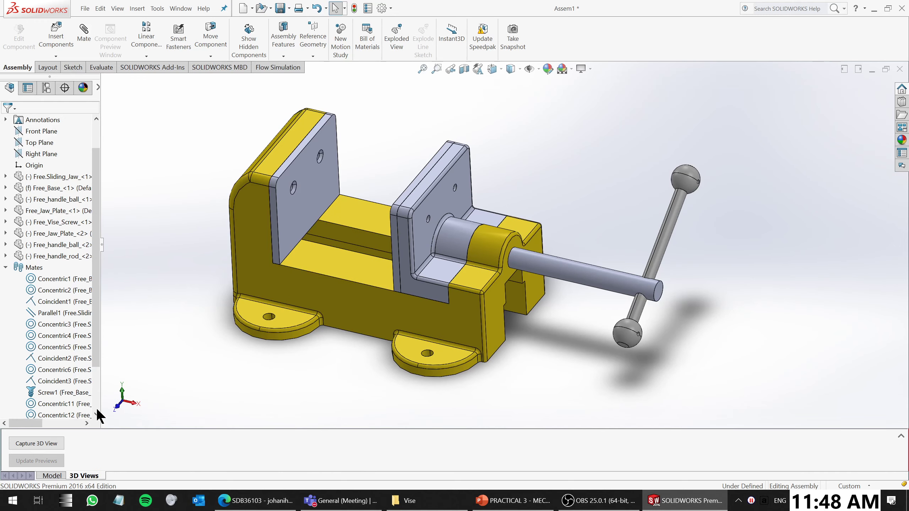
pyautogui.moveTo(101, 360); pyautogui.dragTo(123, 356)
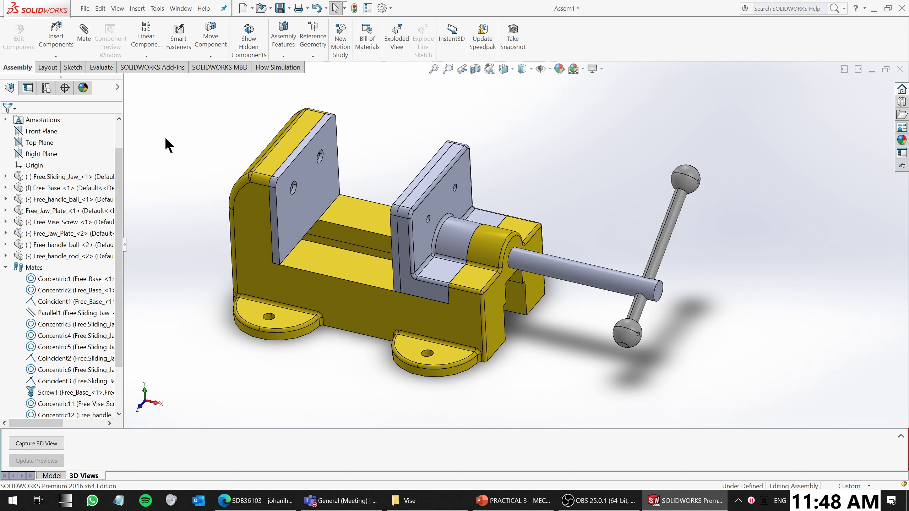
pyautogui.click(152, 68)
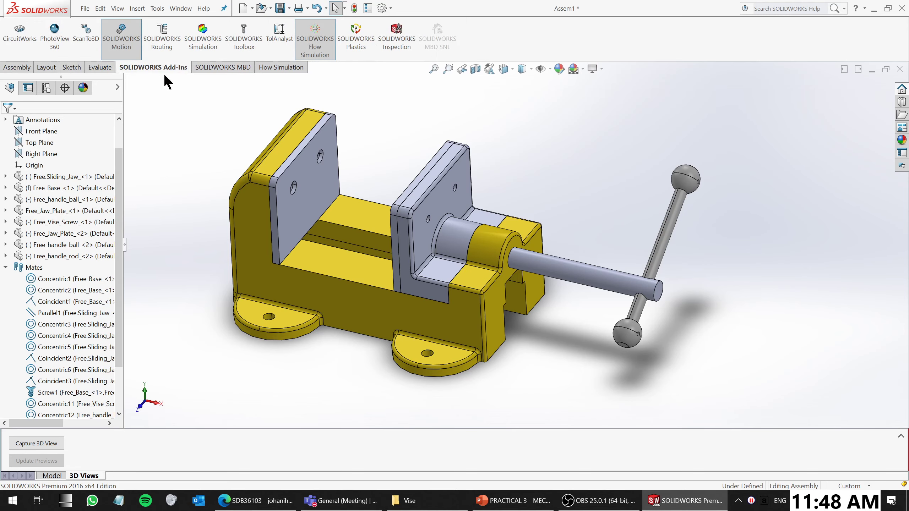
pyautogui.click(52, 476)
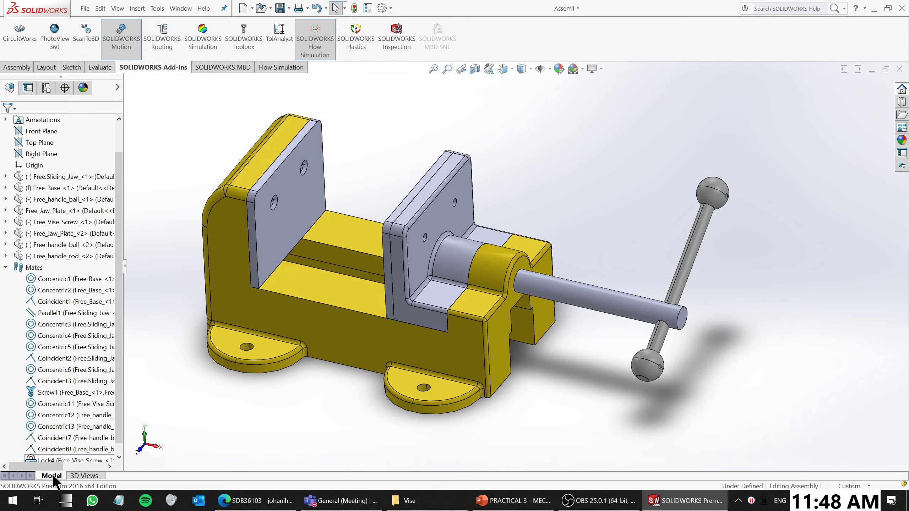
pyautogui.click(82, 476)
pyautogui.click(178, 9)
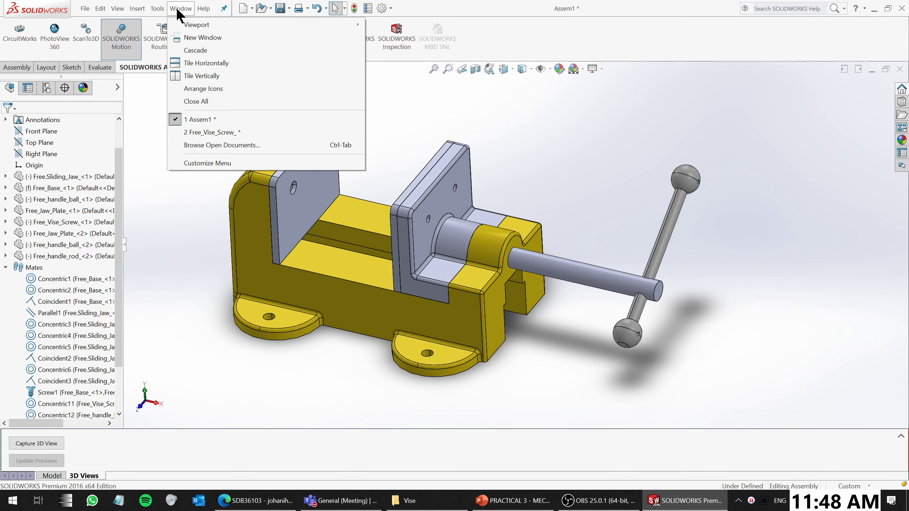
pyautogui.click(178, 10)
pyautogui.click(156, 9)
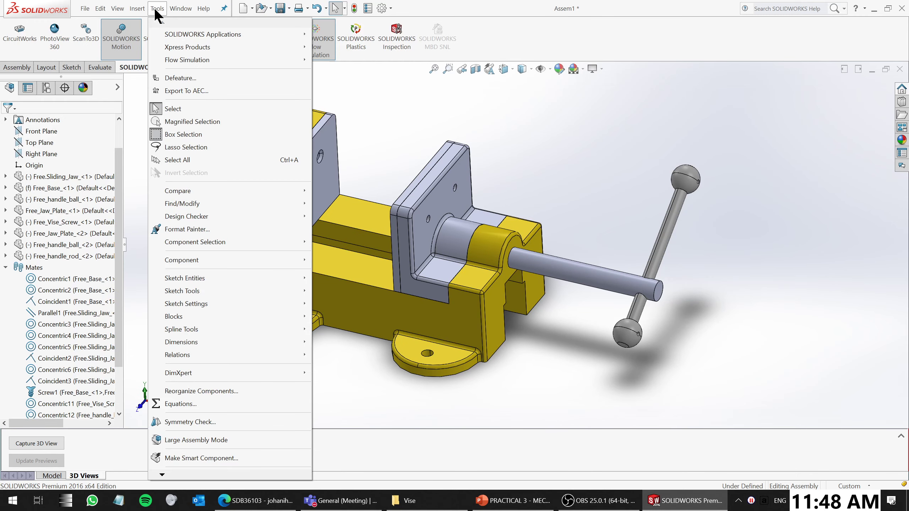
pyautogui.moveTo(143, 10)
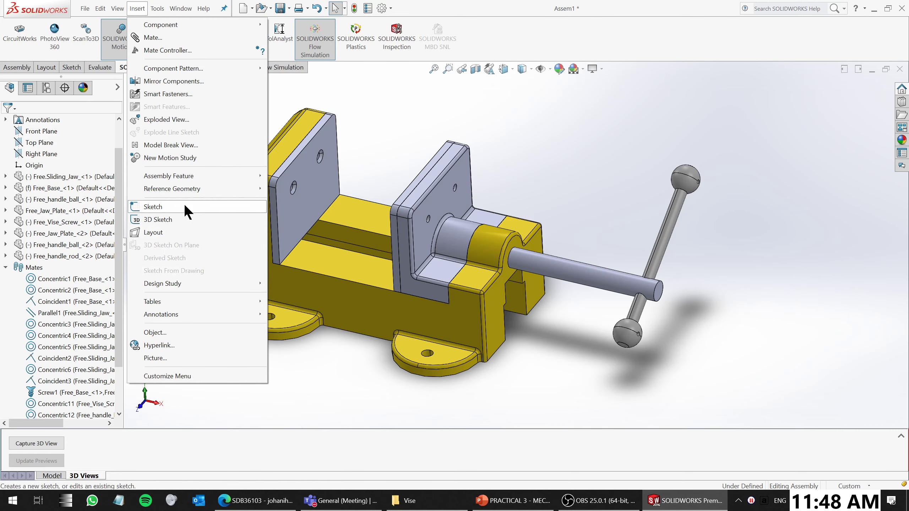
pyautogui.moveTo(185, 194)
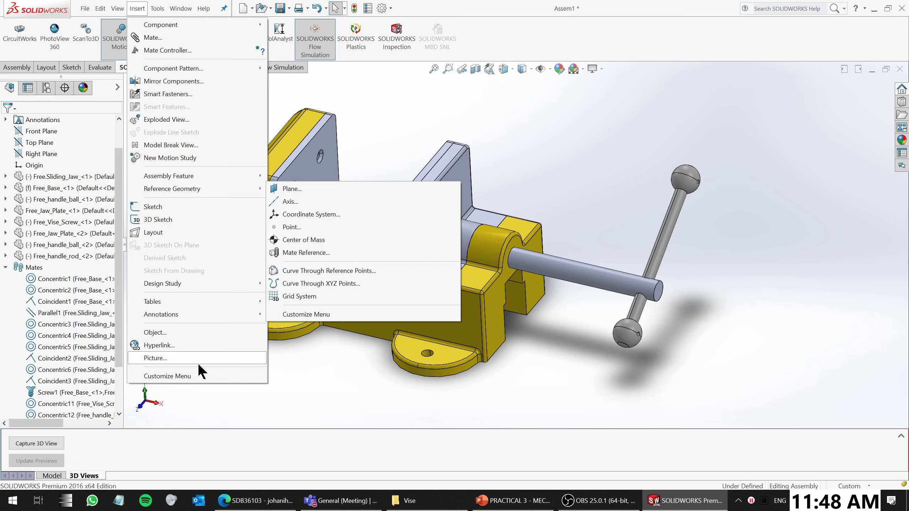
pyautogui.click(179, 413)
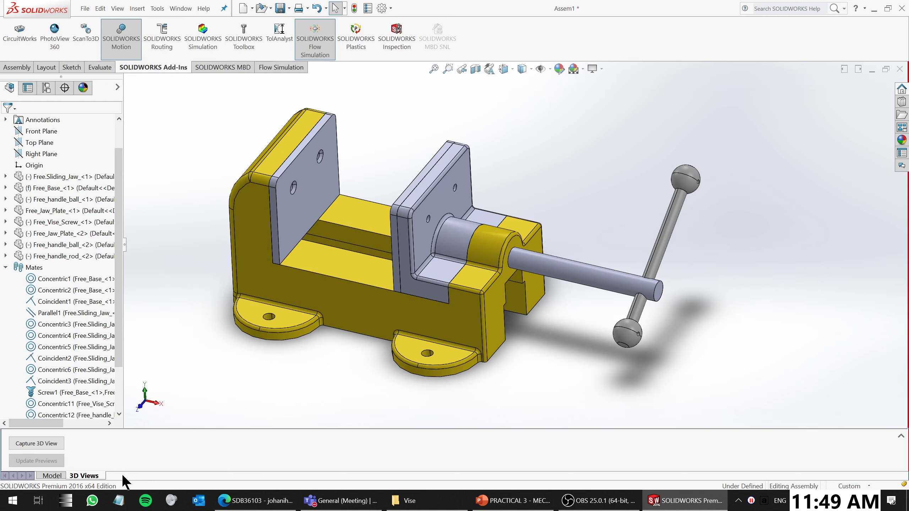
pyautogui.click(56, 476)
pyautogui.click(81, 475)
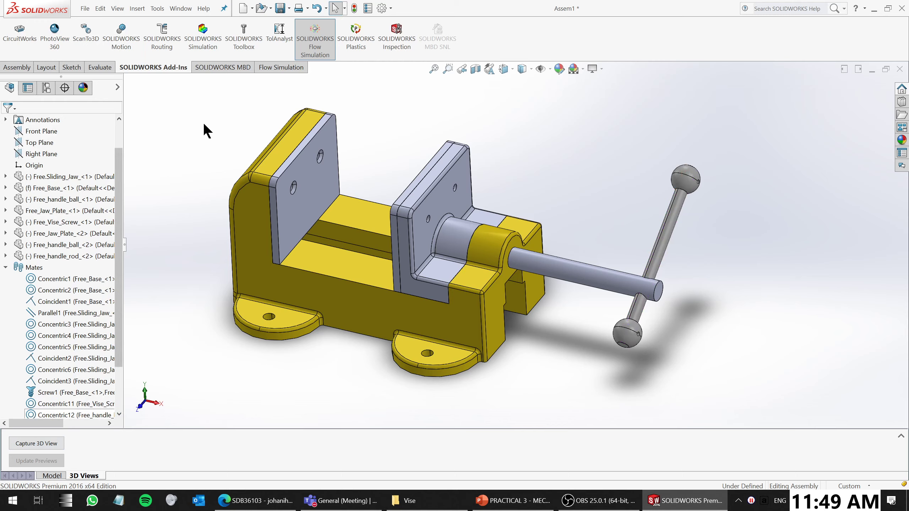
# Check the Motion add-in, MBD, Flow Simulation, workspace and evaluation commands for motion study access
pyautogui.click(121, 35)
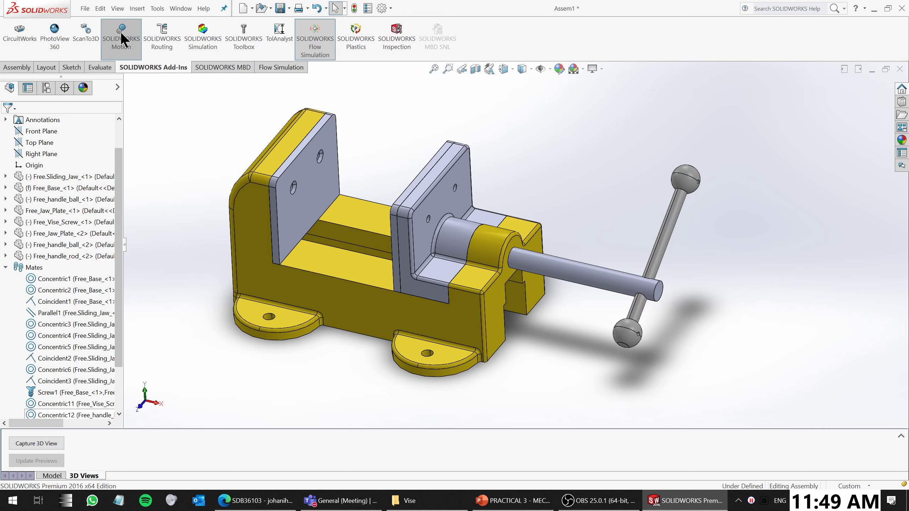
pyautogui.click(210, 69)
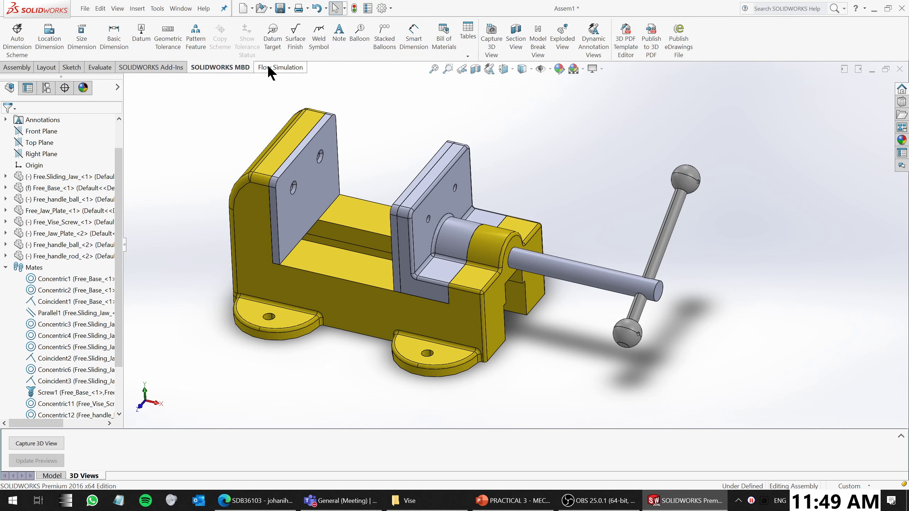
pyautogui.click(270, 65)
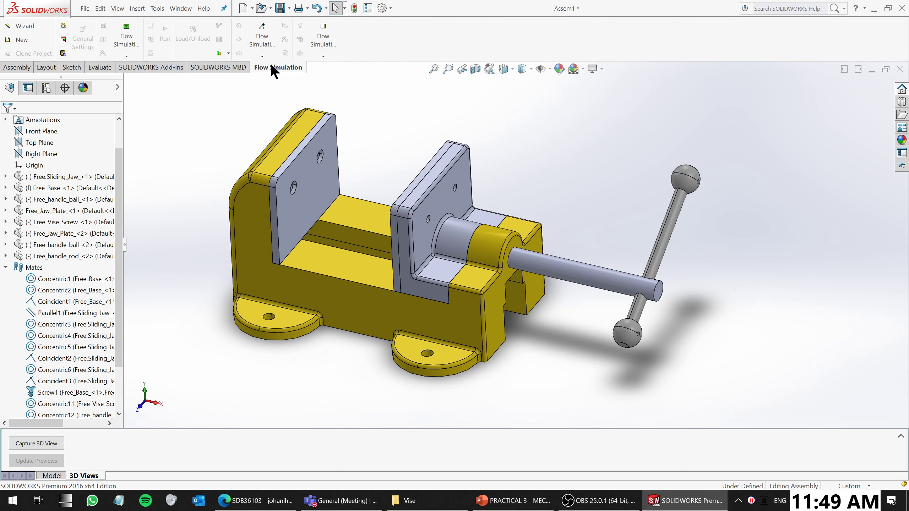
pyautogui.click(181, 9)
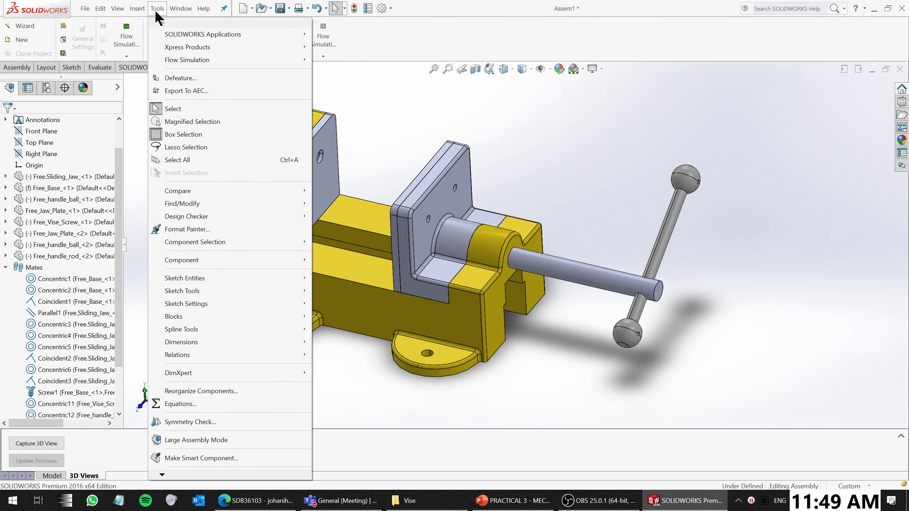
pyautogui.moveTo(105, 11)
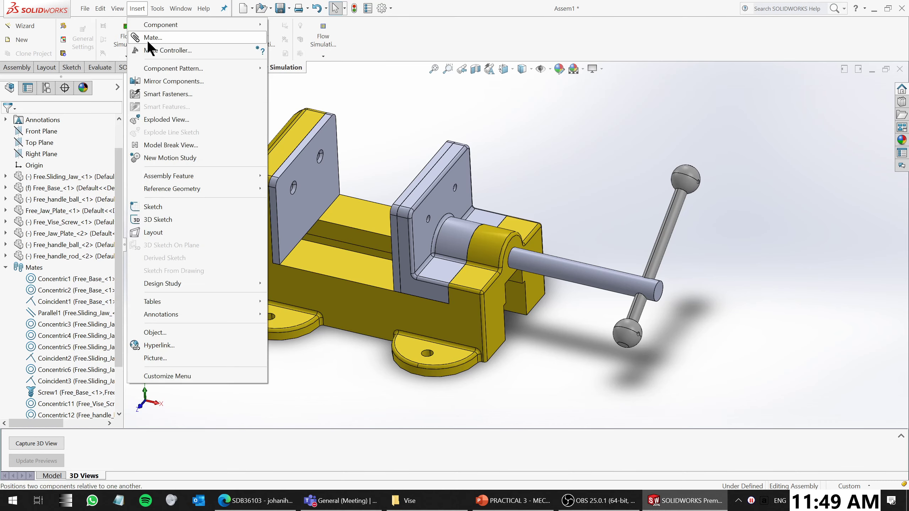
pyautogui.moveTo(132, 58)
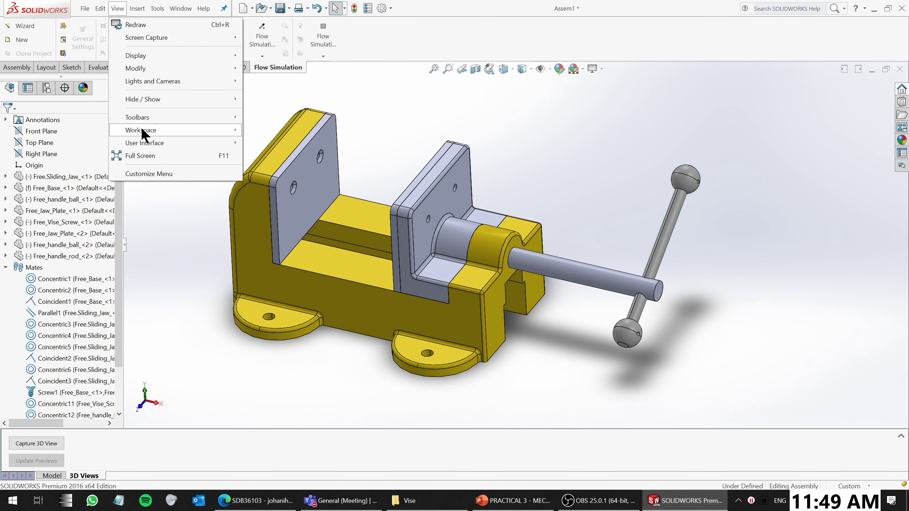
pyautogui.moveTo(142, 123)
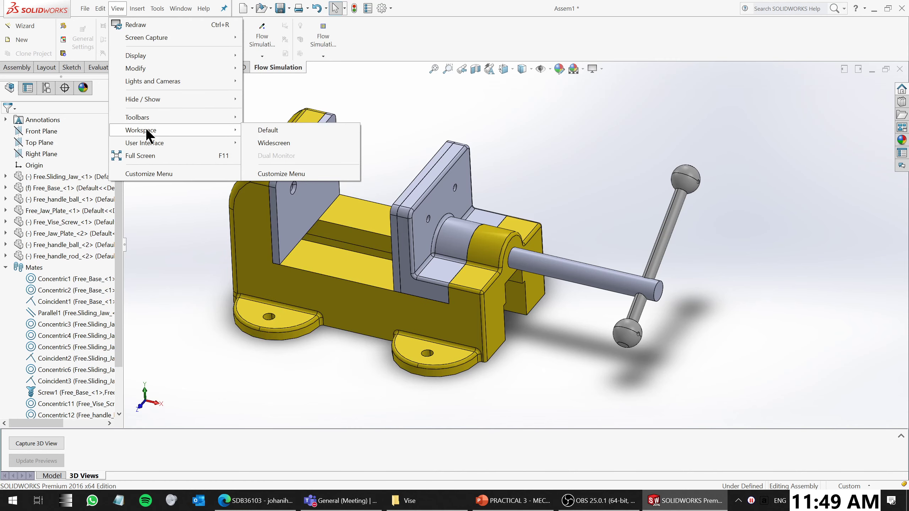
pyautogui.click(259, 134)
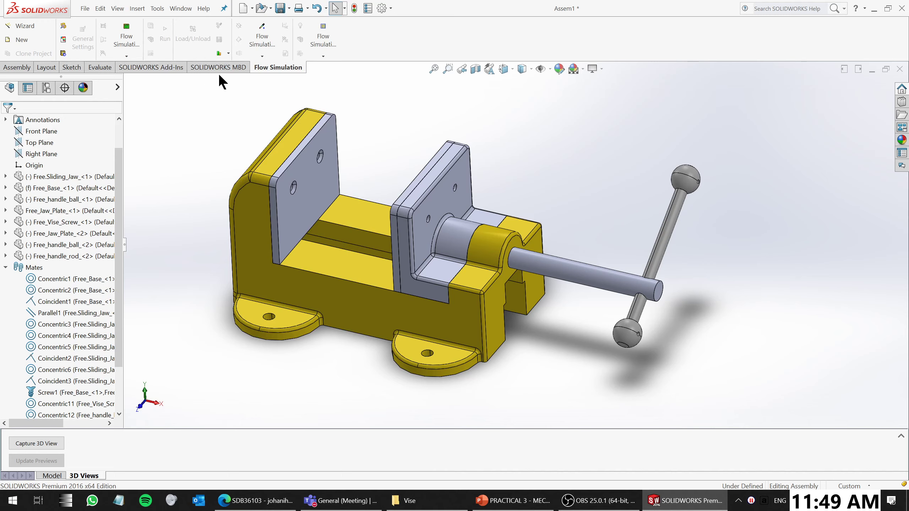
pyautogui.click(156, 68)
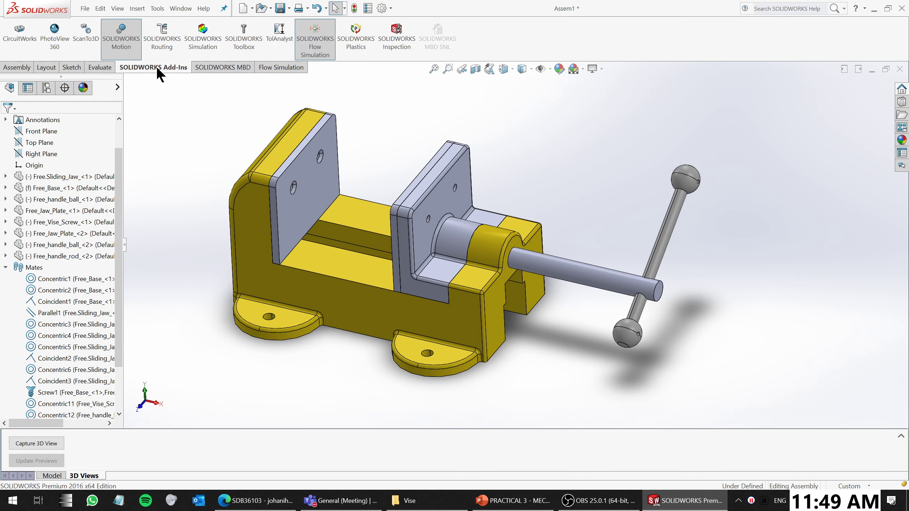
pyautogui.click(101, 68)
pyautogui.click(17, 68)
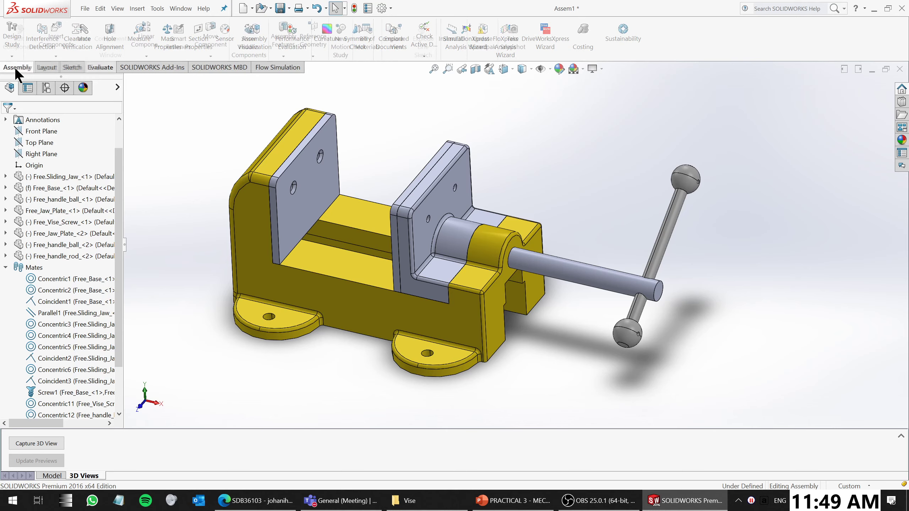
# Save the assembly to the Desktop under the file name VISE
pyautogui.click(86, 7)
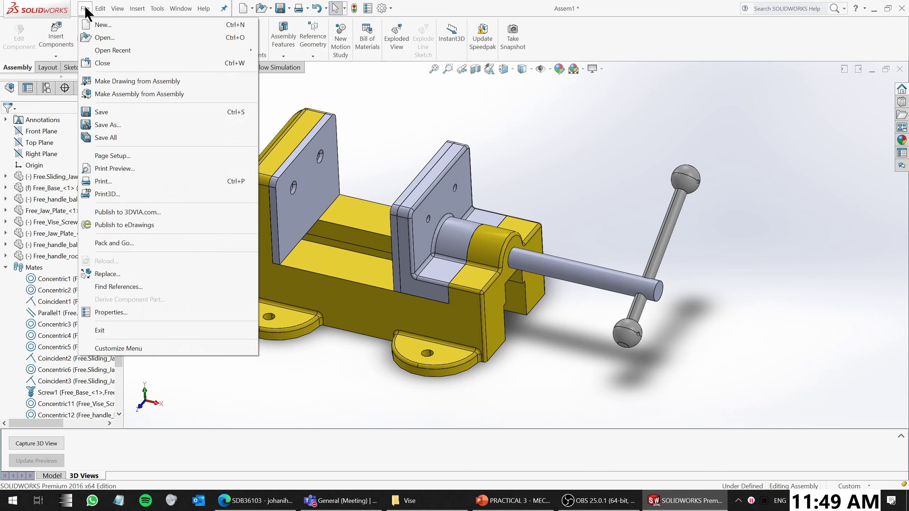
pyautogui.click(115, 124)
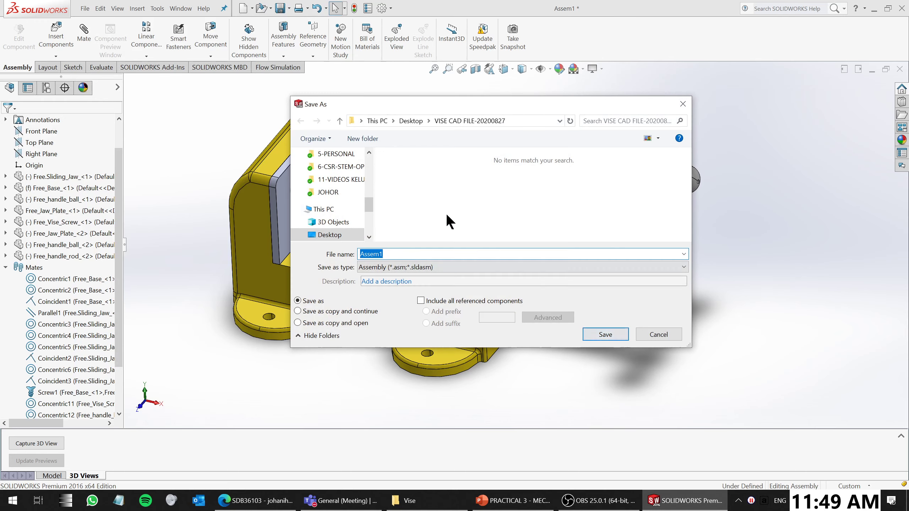
pyautogui.moveTo(369, 206); pyautogui.dragTo(371, 153)
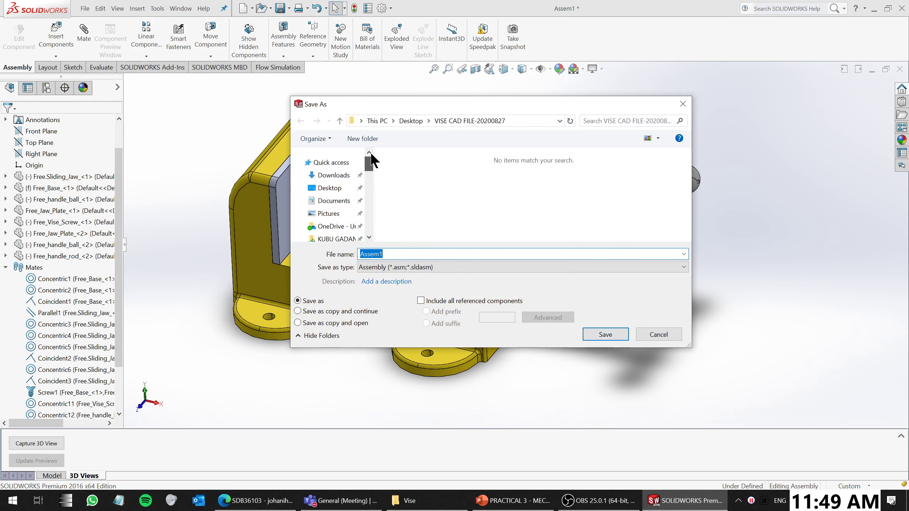
pyautogui.click(330, 188)
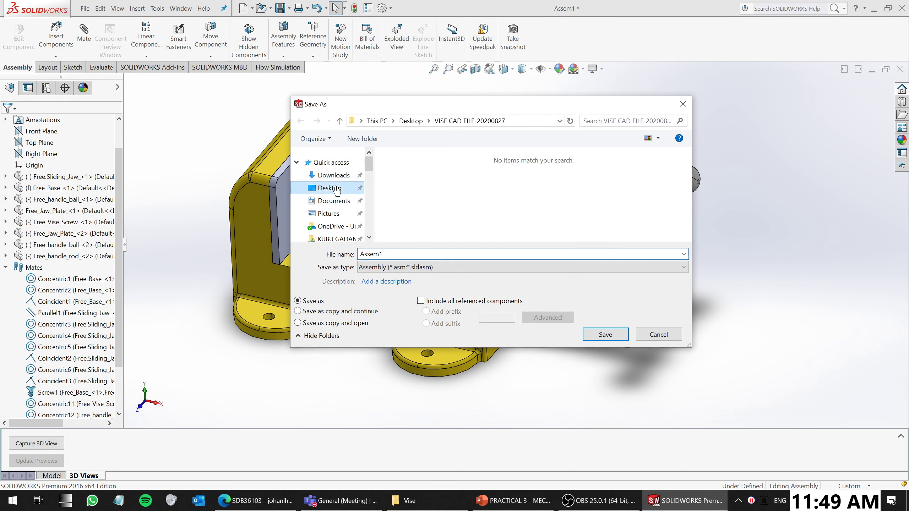
pyautogui.click(395, 254)
pyautogui.write('VISE')
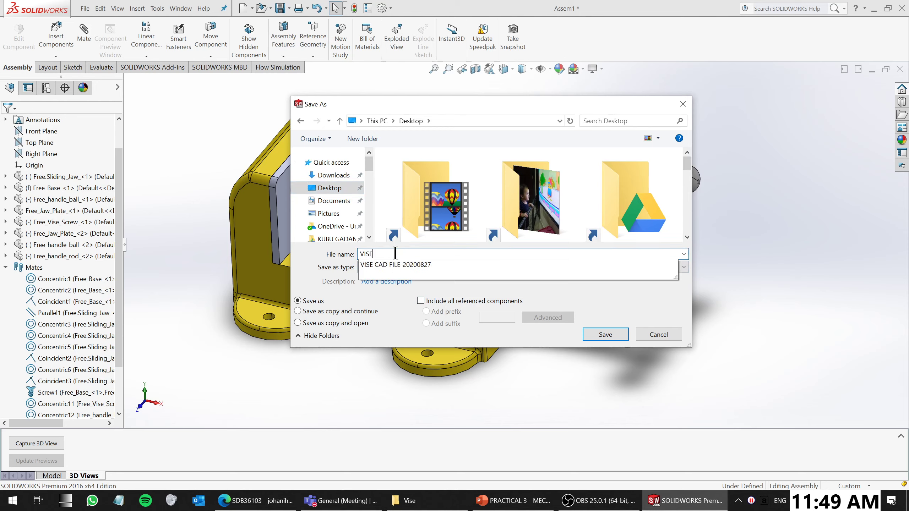
pyautogui.press('Return')
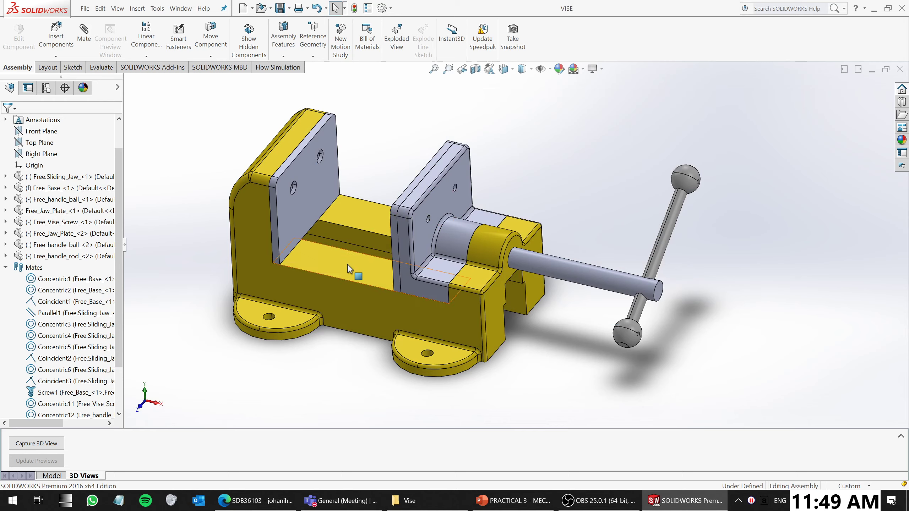
# Search the window, SOLIDWORKS application, Xpress product and Flow Simulation commands for access to a motion study
pyautogui.moveTo(347, 265); pyautogui.dragTo(397, 258, button='middle')
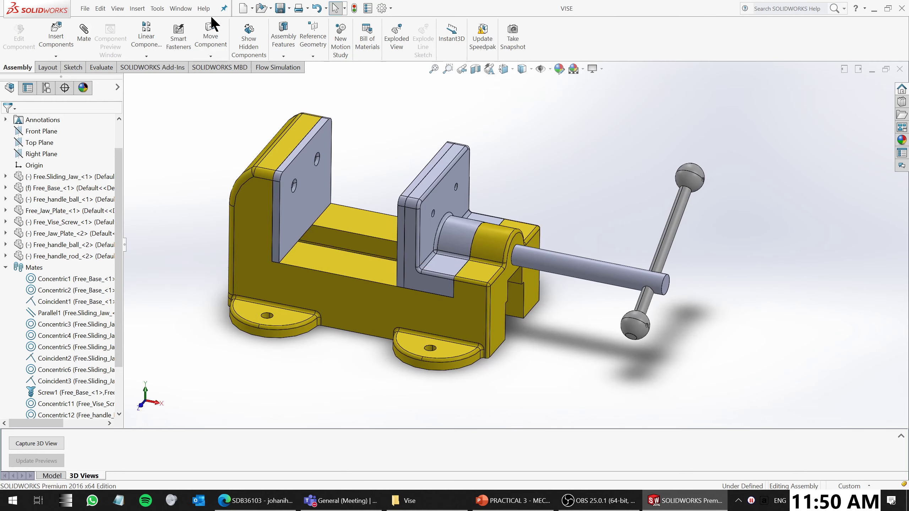
pyautogui.click(181, 9)
pyautogui.click(181, 9)
pyautogui.click(158, 8)
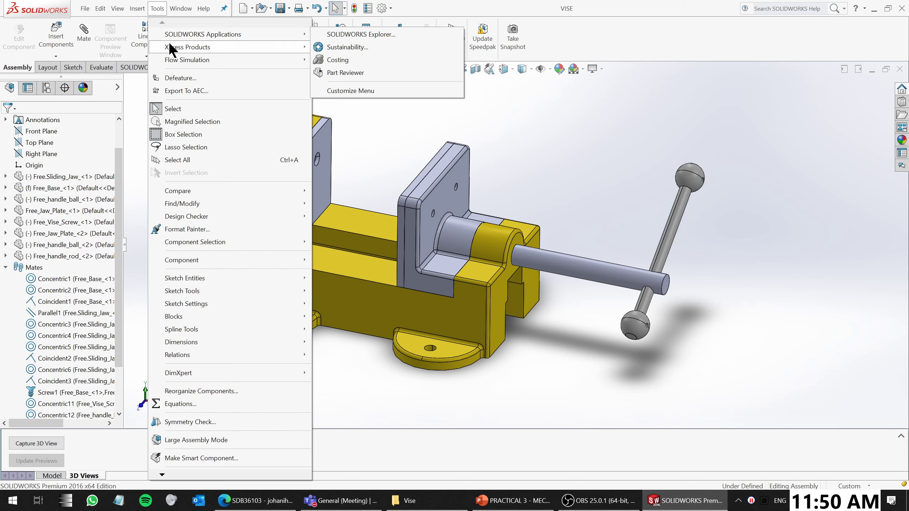
pyautogui.moveTo(169, 42)
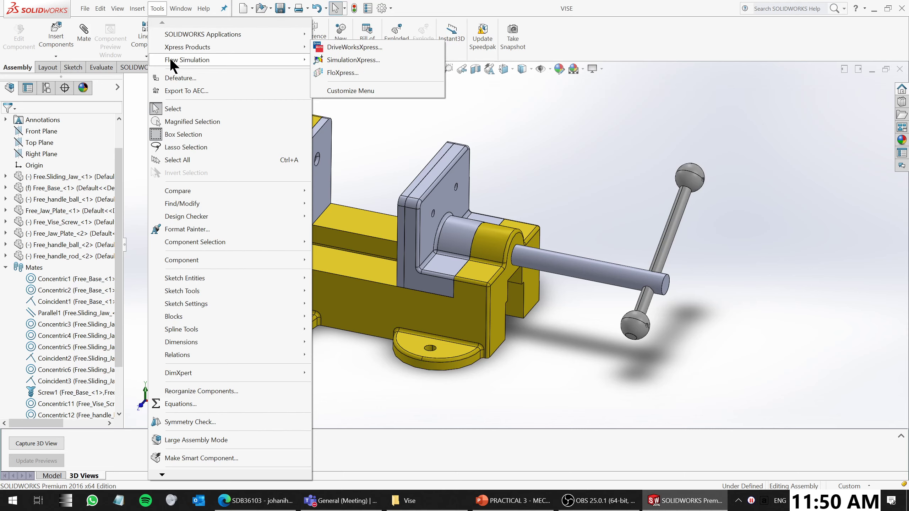
pyautogui.moveTo(171, 60)
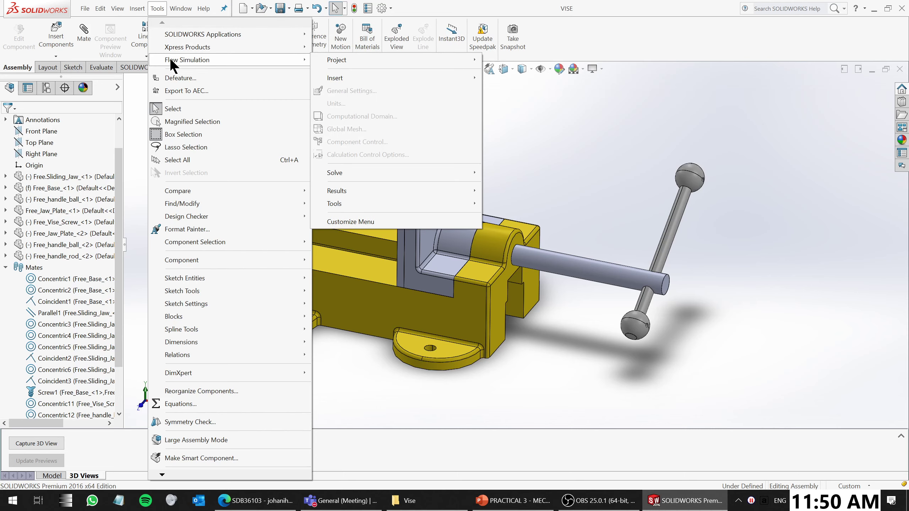
pyautogui.click(139, 10)
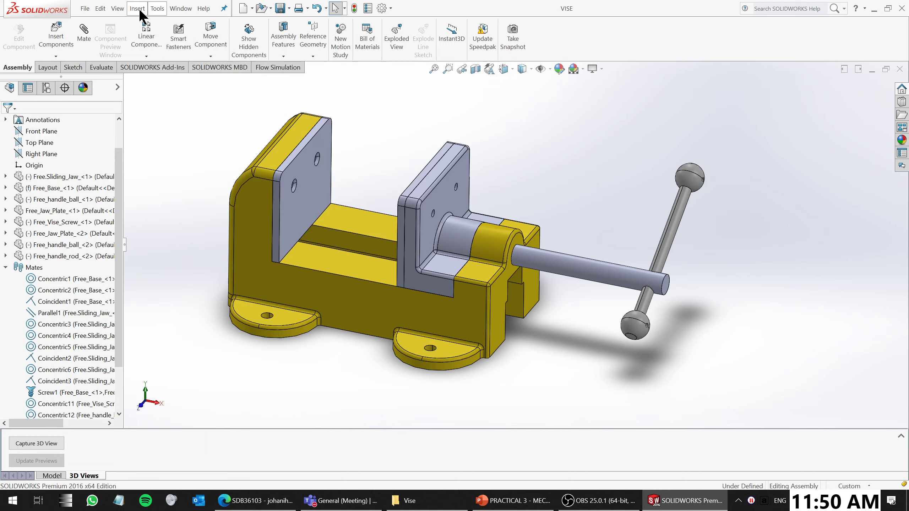
# Switch to the Teams meeting, mute all other participants, and return to SOLIDWORKS
pyautogui.click(342, 507)
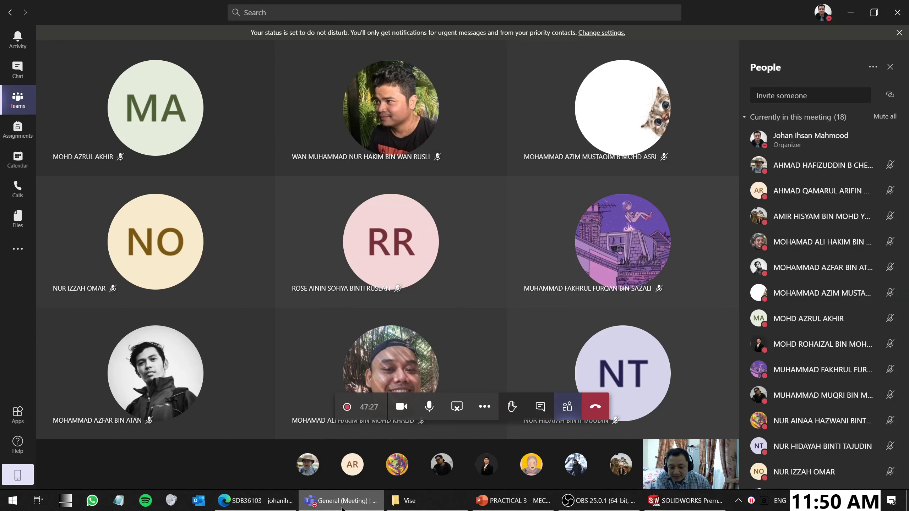
pyautogui.click(883, 119)
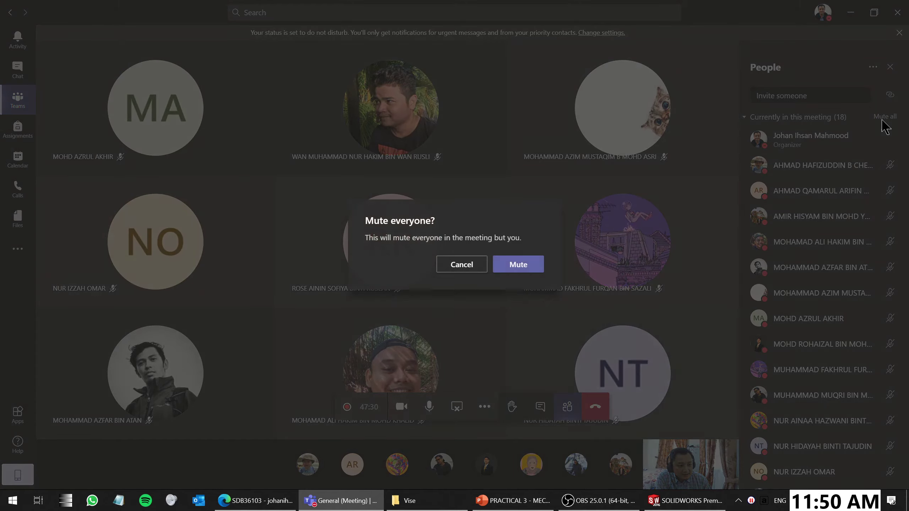
pyautogui.click(508, 265)
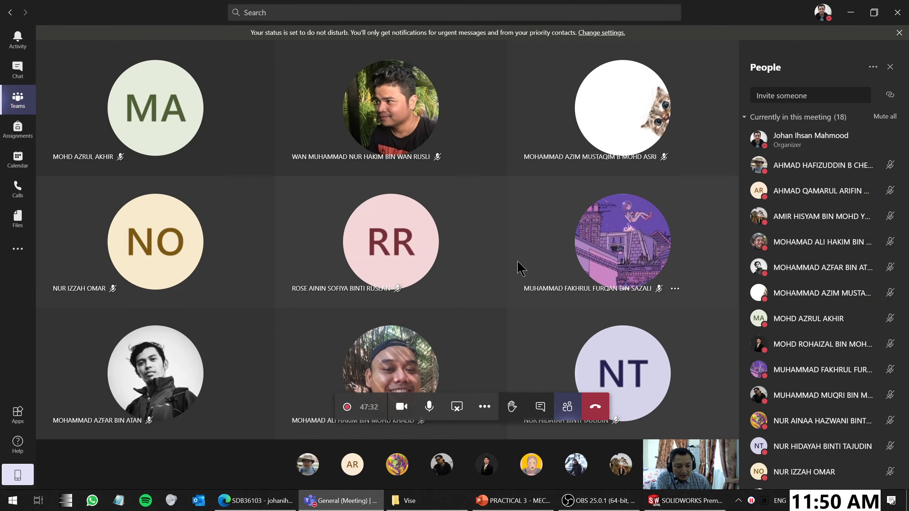
pyautogui.click(610, 500)
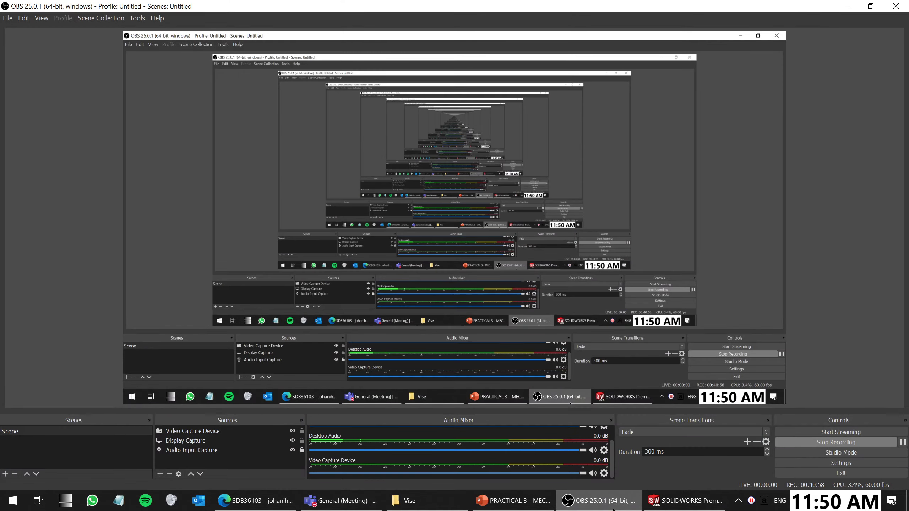
pyautogui.click(612, 503)
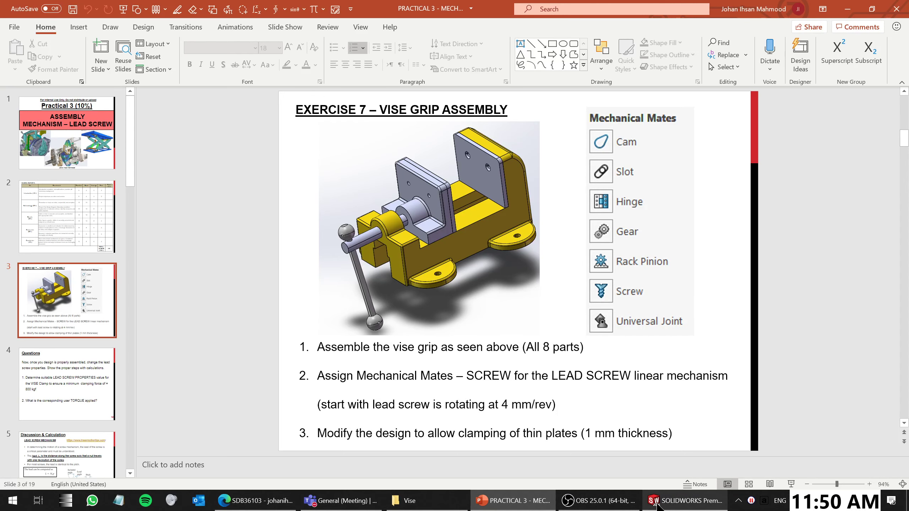
pyautogui.click(657, 503)
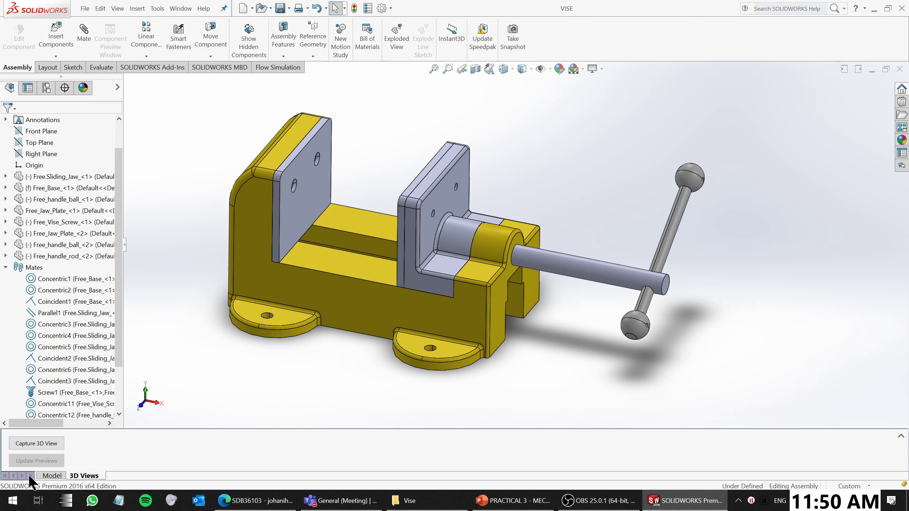
# Return from the 3D views to the model and check whether the SOLIDWORKS Motion add-in is active
pyautogui.click(52, 476)
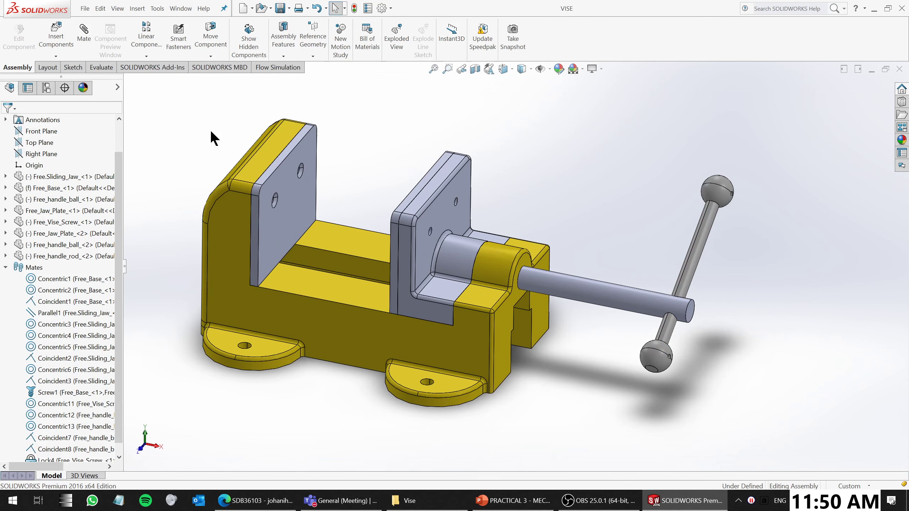
pyautogui.click(180, 58)
pyautogui.click(519, 252)
pyautogui.click(176, 68)
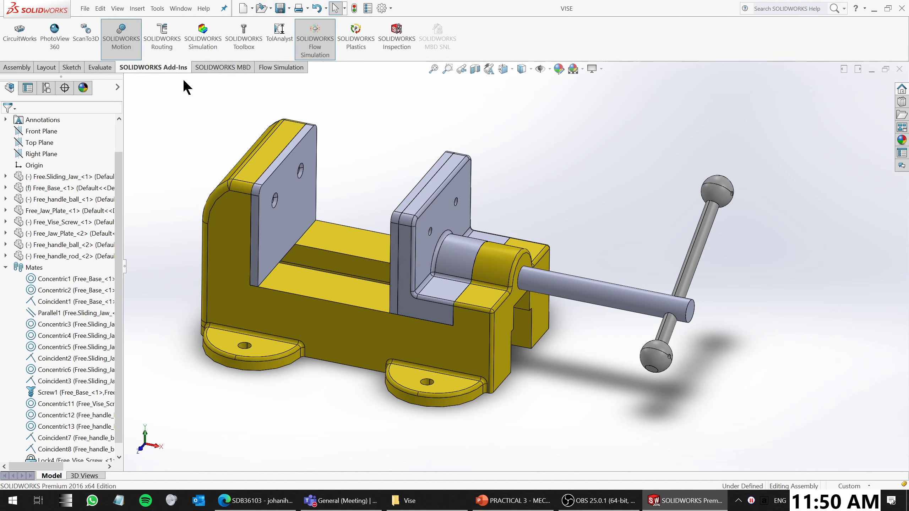
# Exit SOLIDWORKS and reopen the VISE assembly from its file on the desktop
pyautogui.click(85, 8)
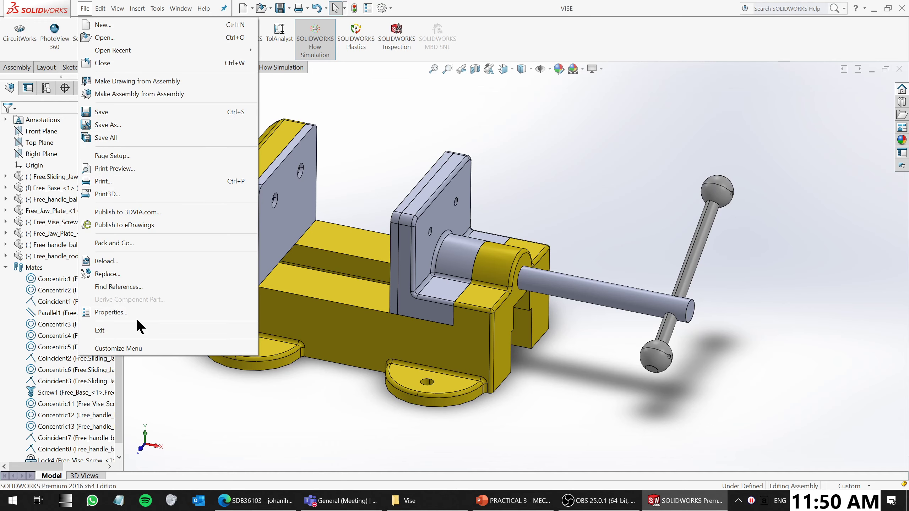
pyautogui.click(122, 329)
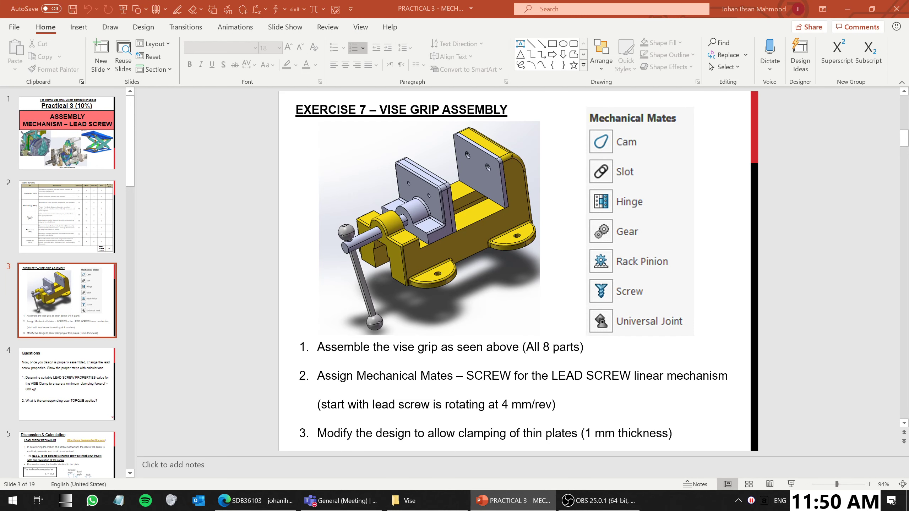
pyautogui.click(907, 501)
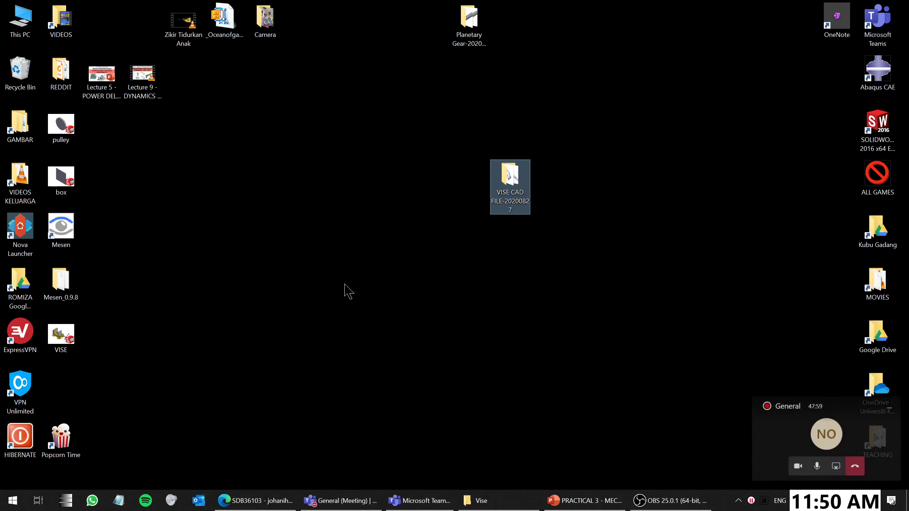
pyautogui.moveTo(61, 335); pyautogui.dragTo(387, 282)
pyautogui.press('Return')
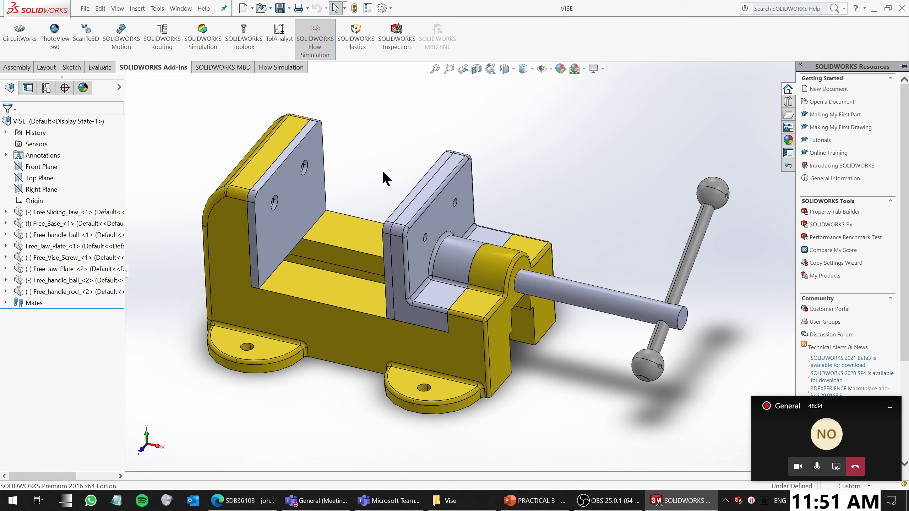
# Enable the SOLIDWORKS Motion add-in and hide the floating meeting window
pyautogui.click(130, 39)
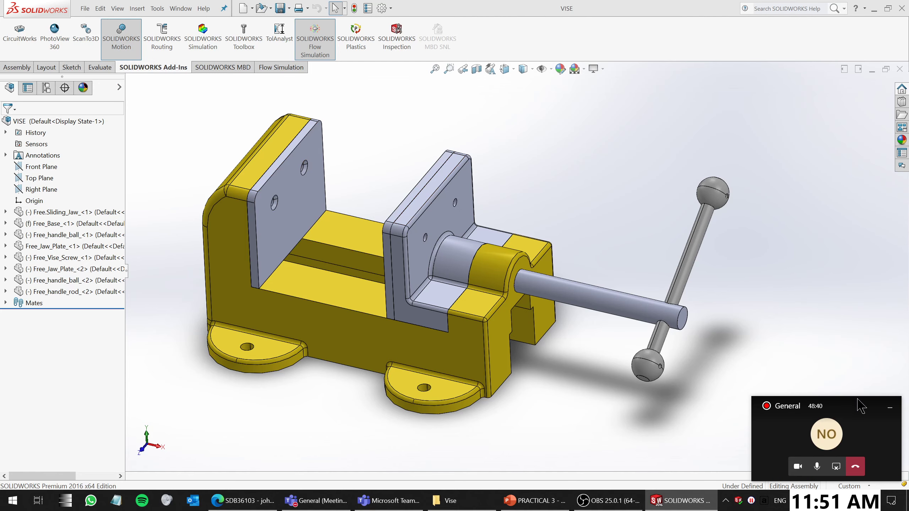
pyautogui.click(890, 408)
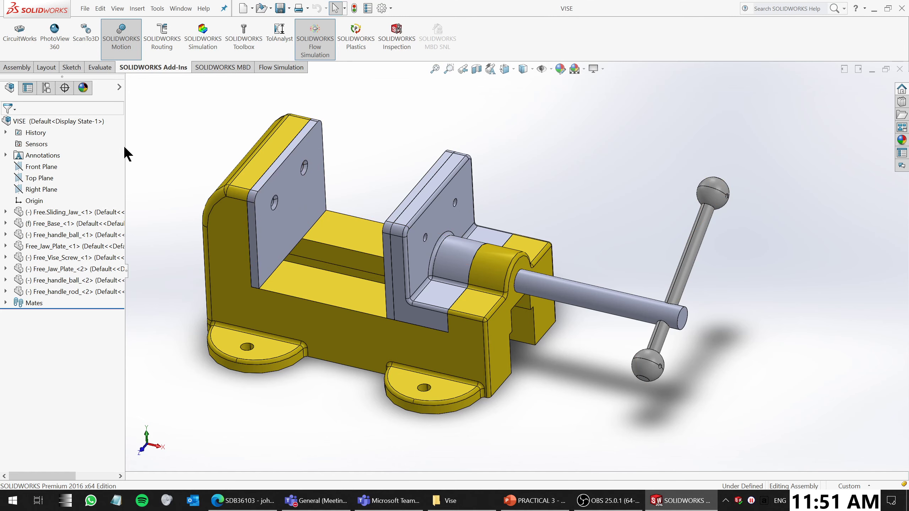
# Inspect the properties, assembly commands and feature tree, resizing the tree area to look for a motion study tab
pyautogui.moveTo(124, 144); pyautogui.dragTo(103, 168)
pyautogui.click(26, 87)
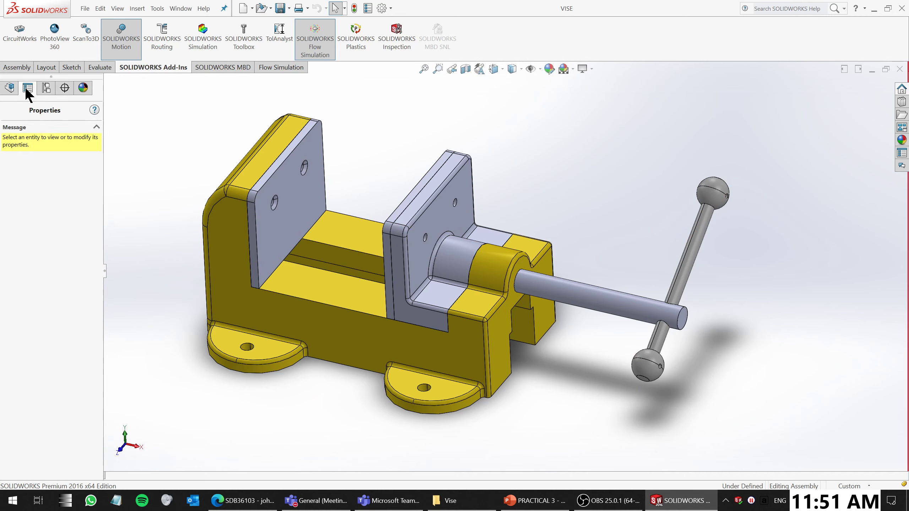
pyautogui.click(14, 68)
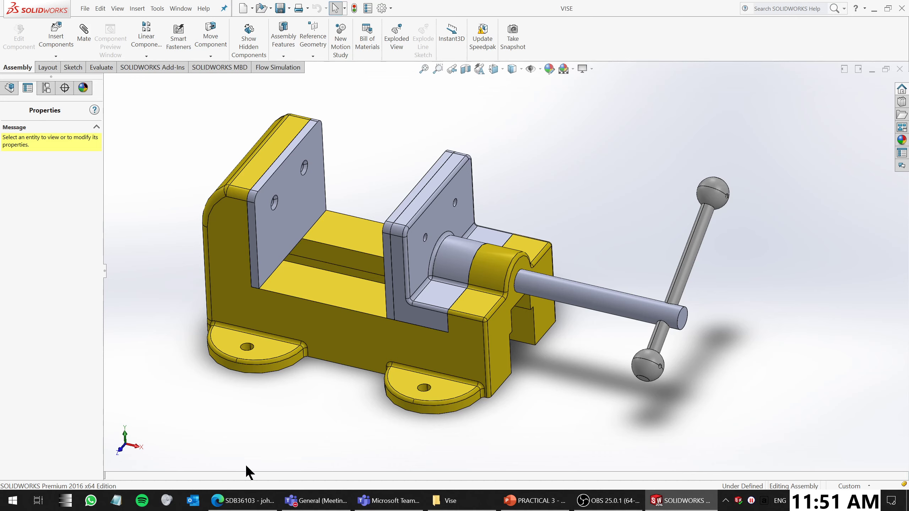
pyautogui.click(10, 88)
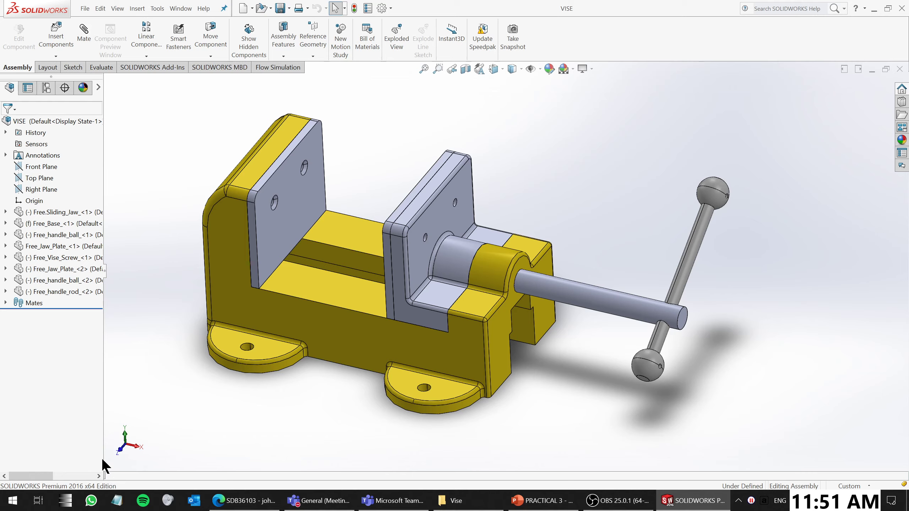
pyautogui.moveTo(103, 458); pyautogui.dragTo(9, 452)
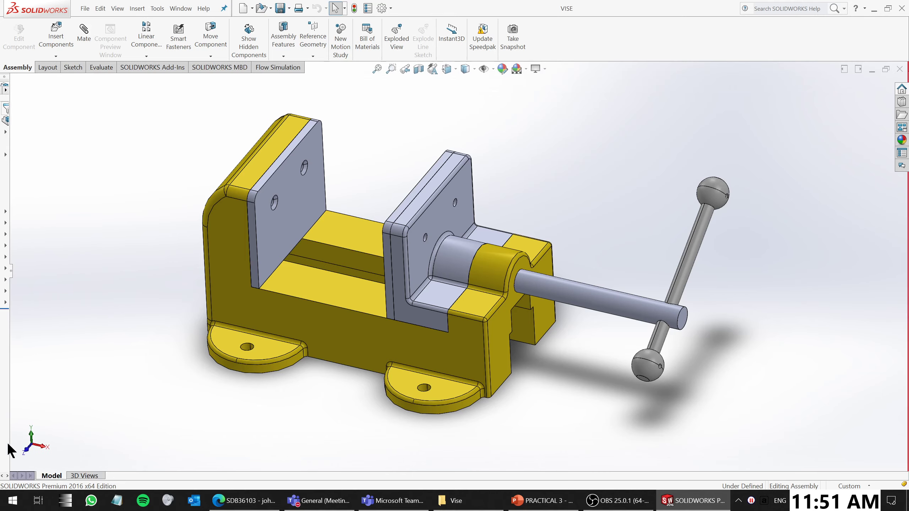
pyautogui.moveTo(10, 440); pyautogui.dragTo(41, 449)
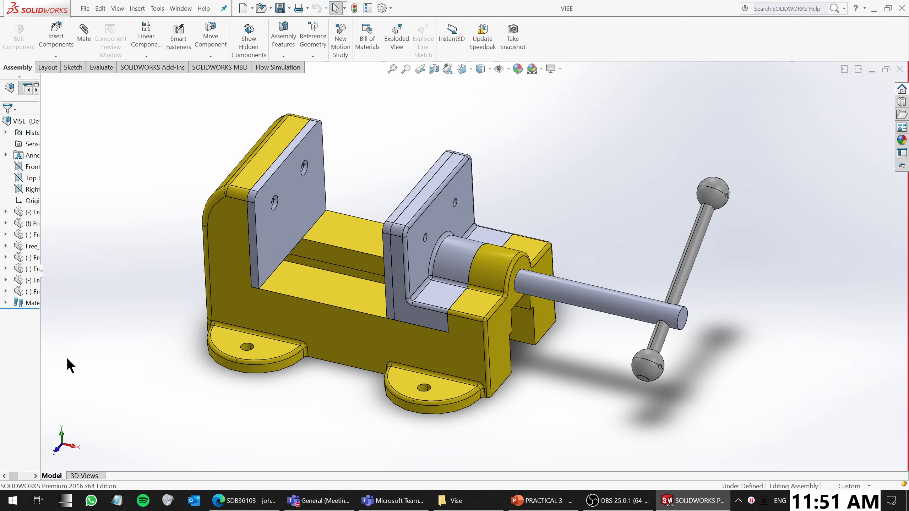
pyautogui.moveTo(40, 283); pyautogui.dragTo(106, 286)
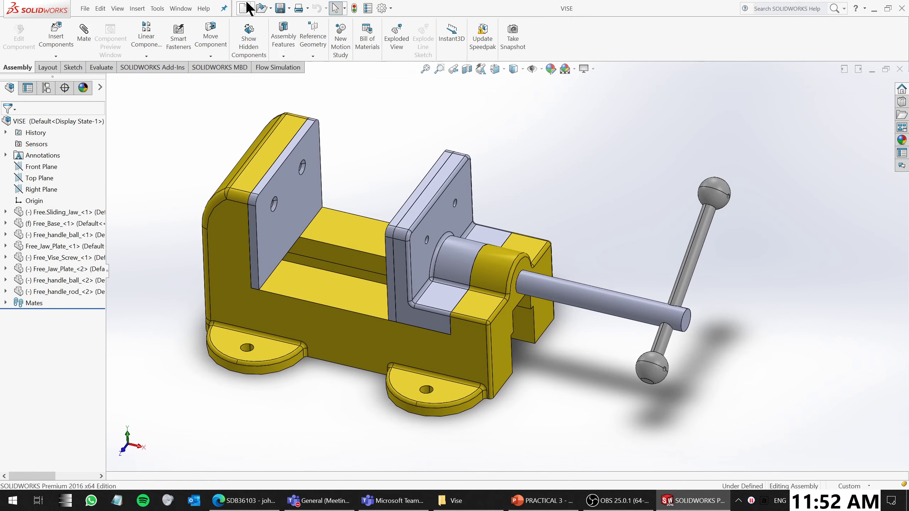
# Show the MotionManager in the user interface, narrow the feature tree area, and open Motion Study 1
pyautogui.click(181, 8)
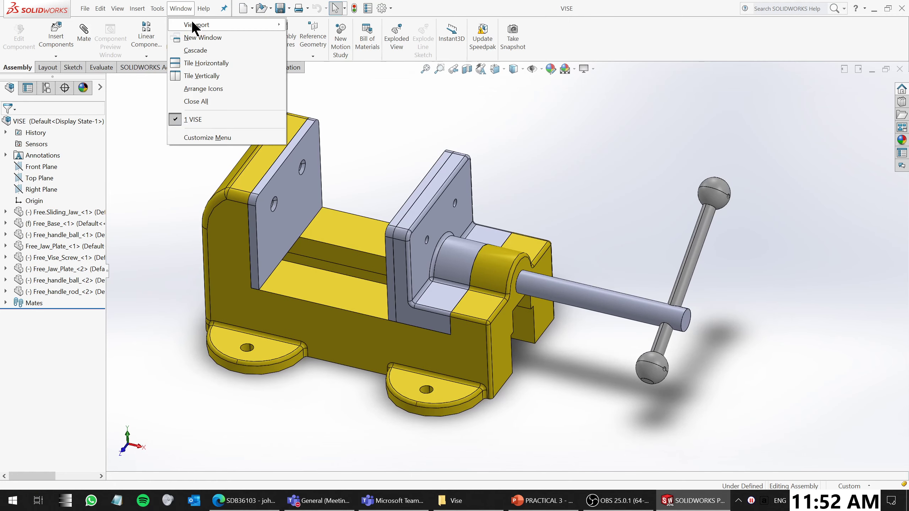
pyautogui.click(158, 8)
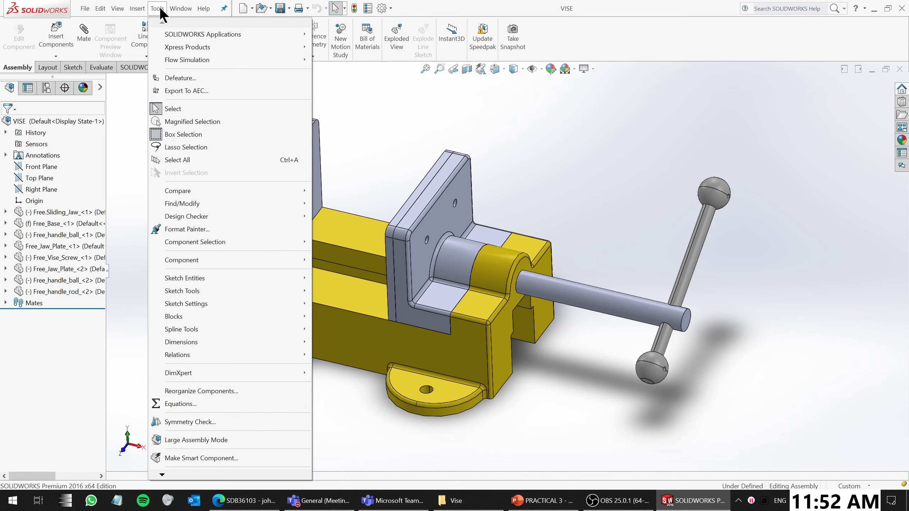
pyautogui.moveTo(100, 14)
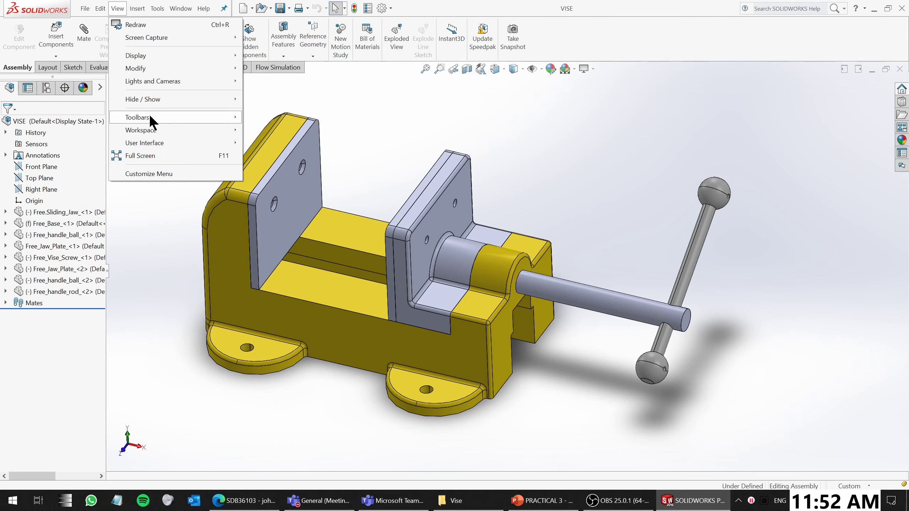
pyautogui.moveTo(159, 133)
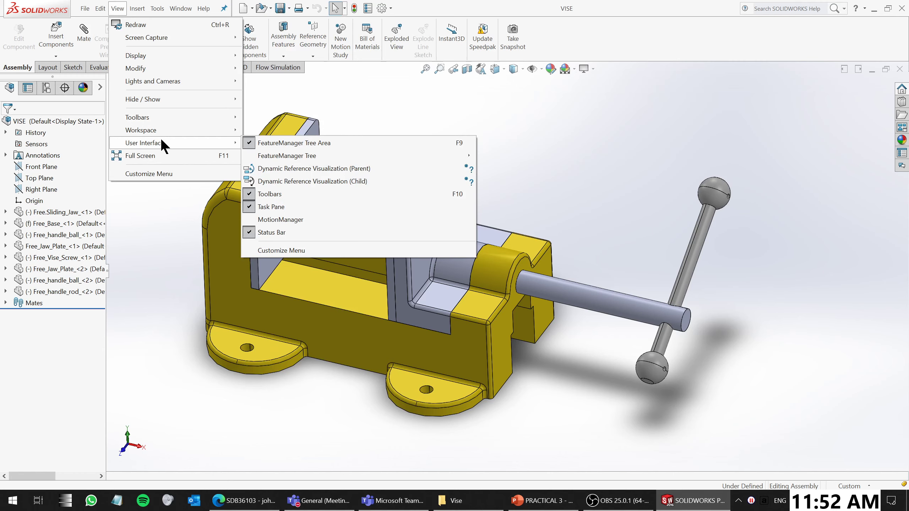
pyautogui.click(272, 219)
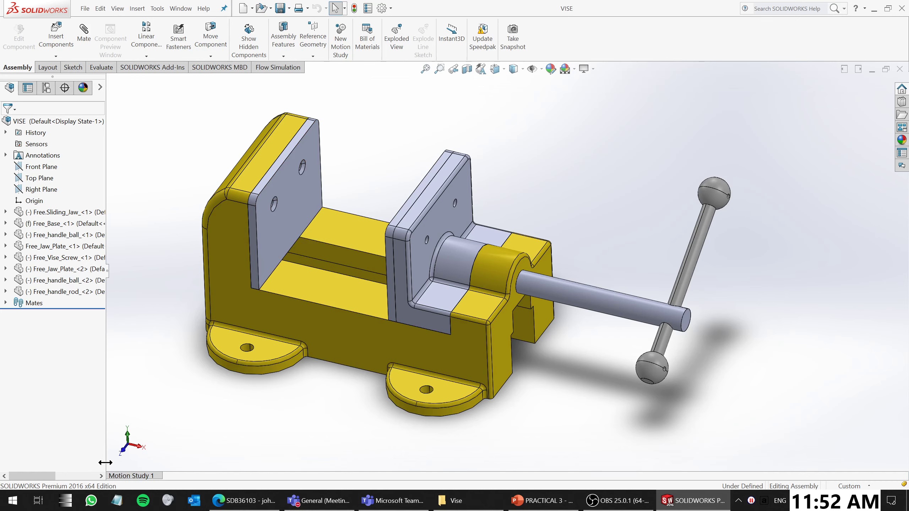
pyautogui.moveTo(105, 463); pyautogui.dragTo(42, 462)
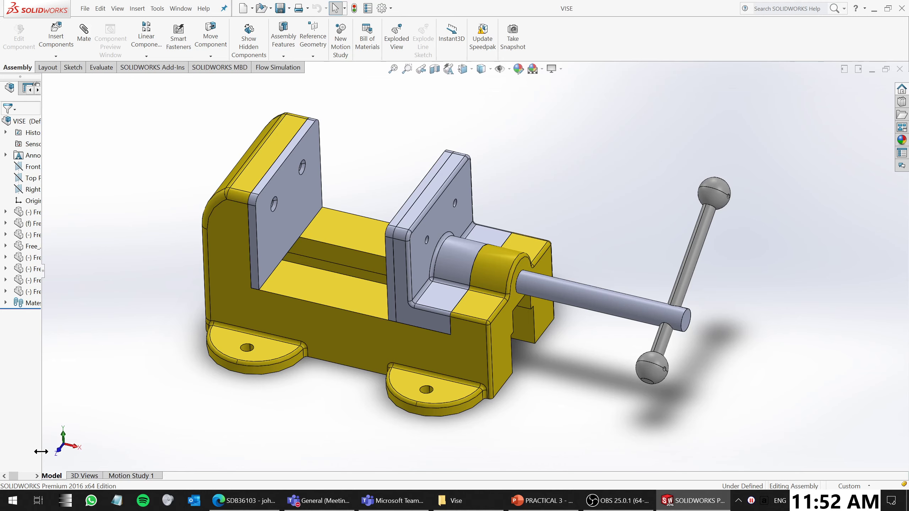
pyautogui.click(128, 477)
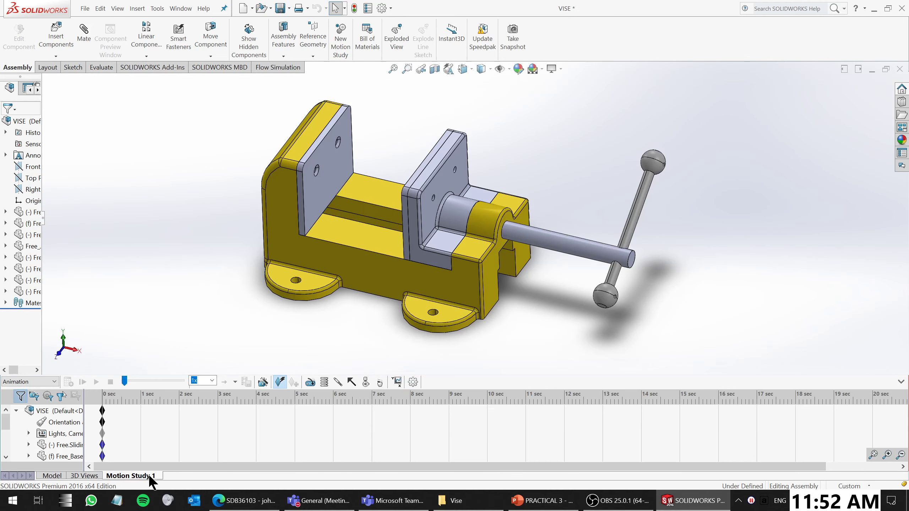
pyautogui.click(101, 8)
pyautogui.moveTo(112, 11)
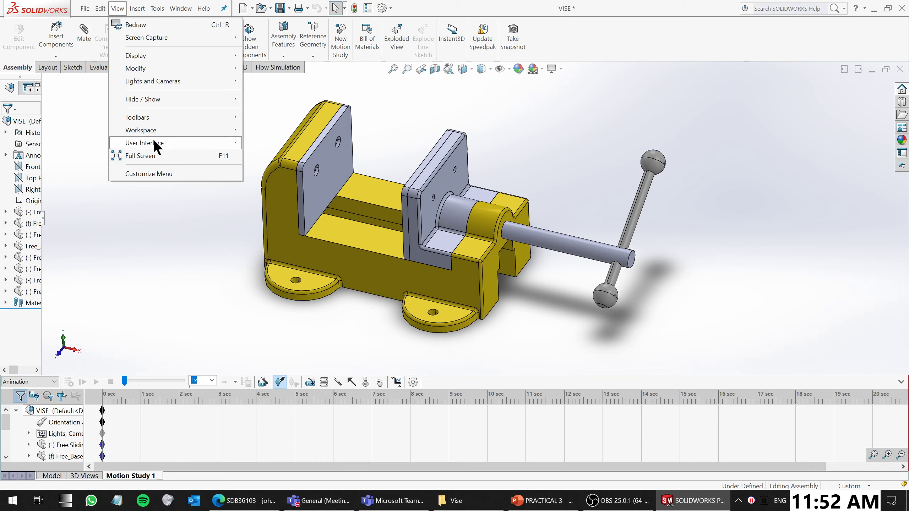
pyautogui.moveTo(154, 142)
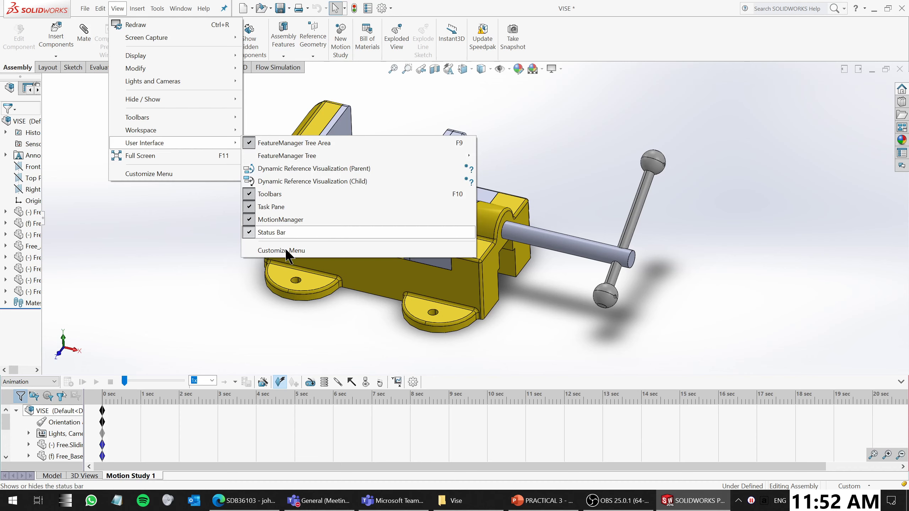
pyautogui.click(167, 258)
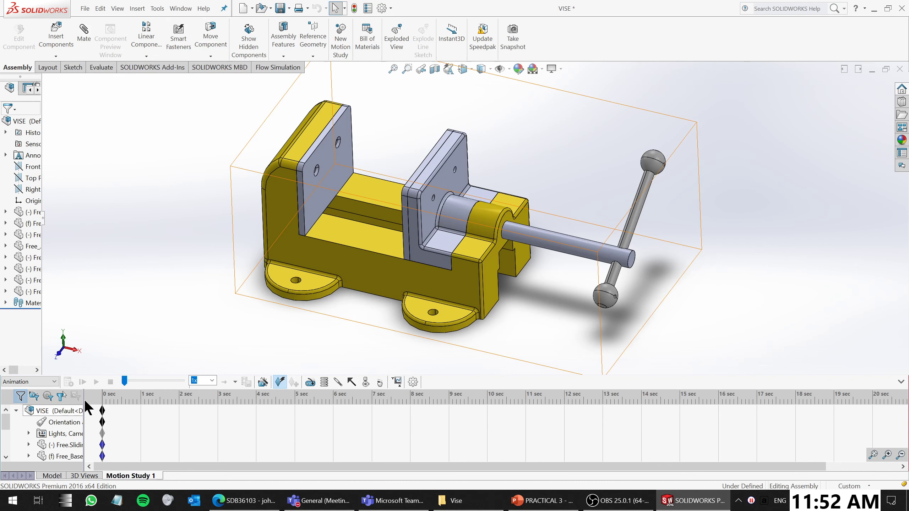
# Widen the motion study tree and the feature tree, and set the study type to Motion Analysis
pyautogui.moveTo(84, 393); pyautogui.dragTo(139, 390)
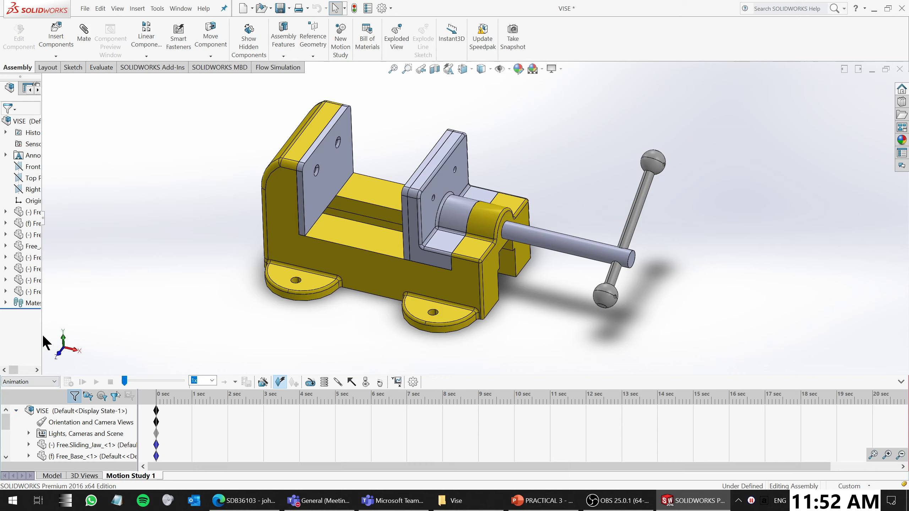
pyautogui.moveTo(43, 337); pyautogui.dragTo(120, 344)
pyautogui.click(56, 382)
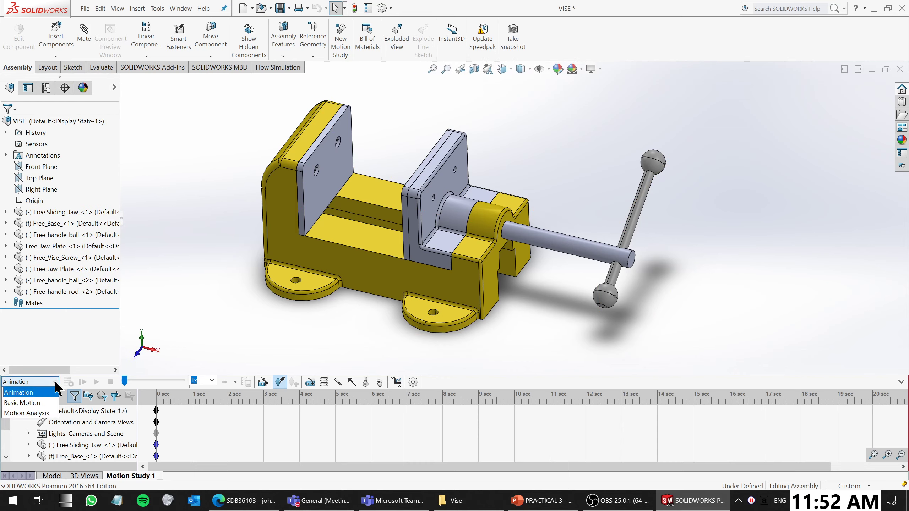
pyautogui.click(36, 411)
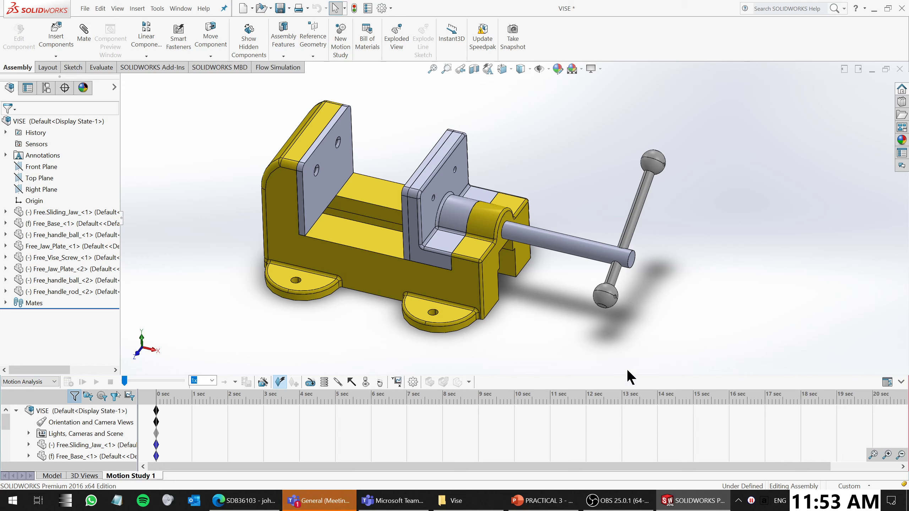
# Start a rotary motor on the vise screw's cylindrical face and set its motion to Distance
pyautogui.click(310, 381)
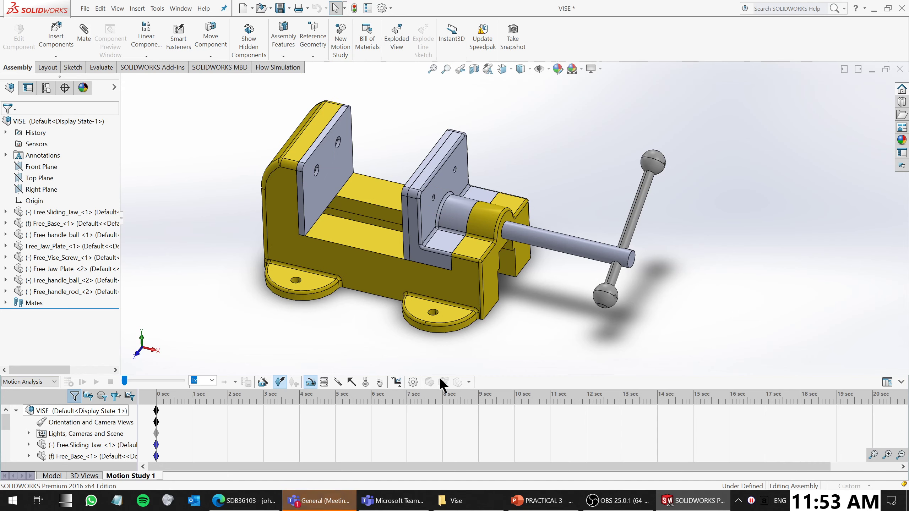
pyautogui.click(564, 244)
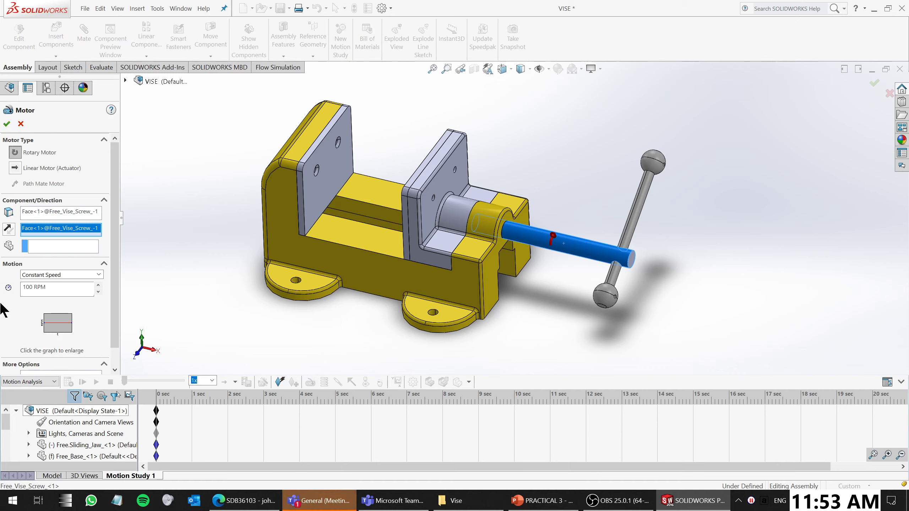
pyautogui.click(69, 274)
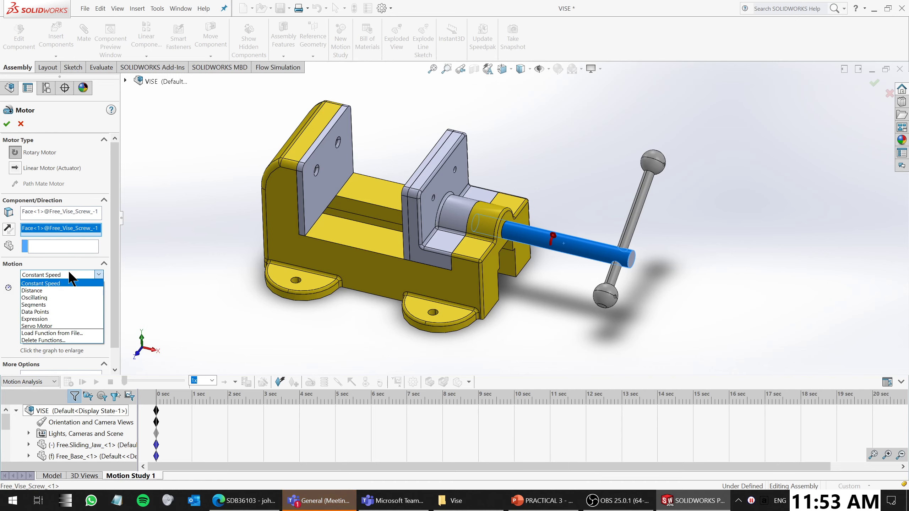
pyautogui.click(55, 290)
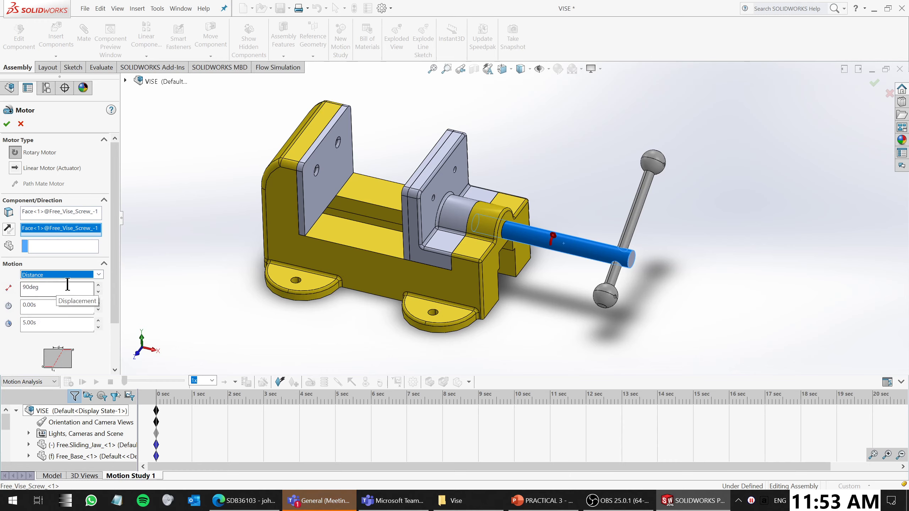
pyautogui.click(99, 275)
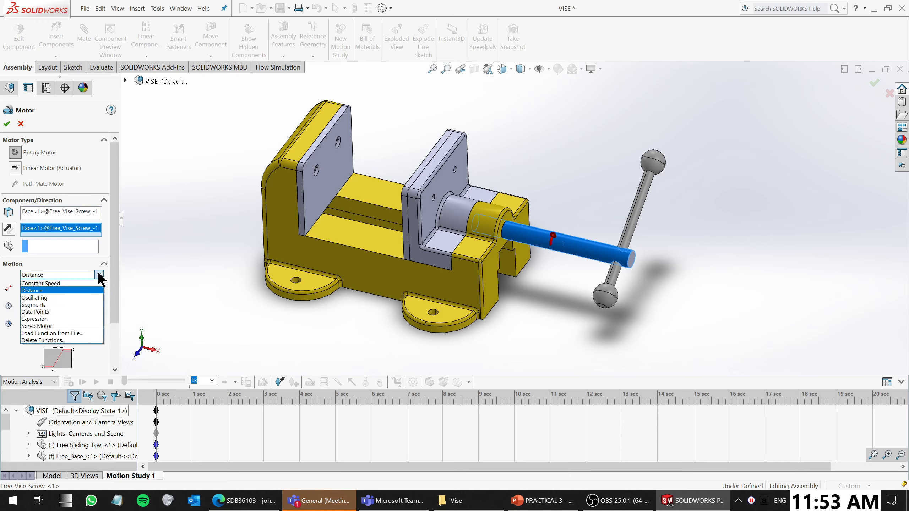
pyautogui.click(101, 297)
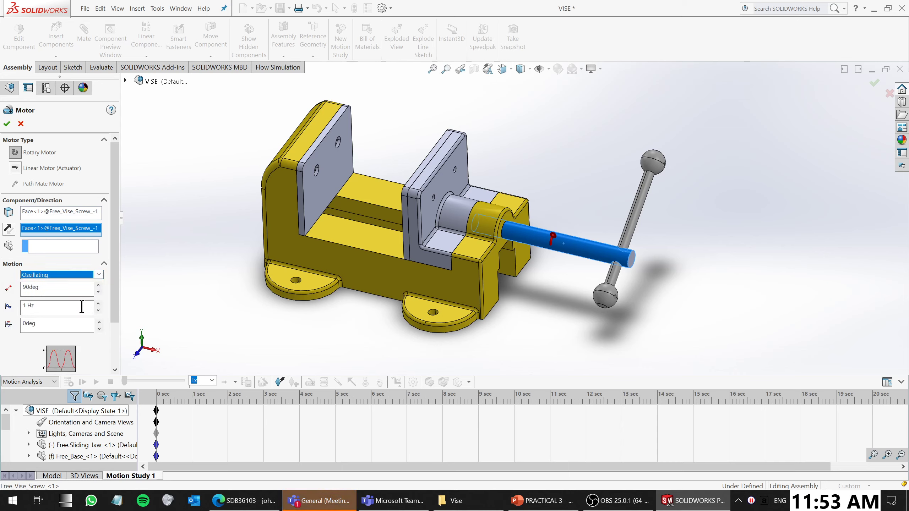
pyautogui.click(99, 275)
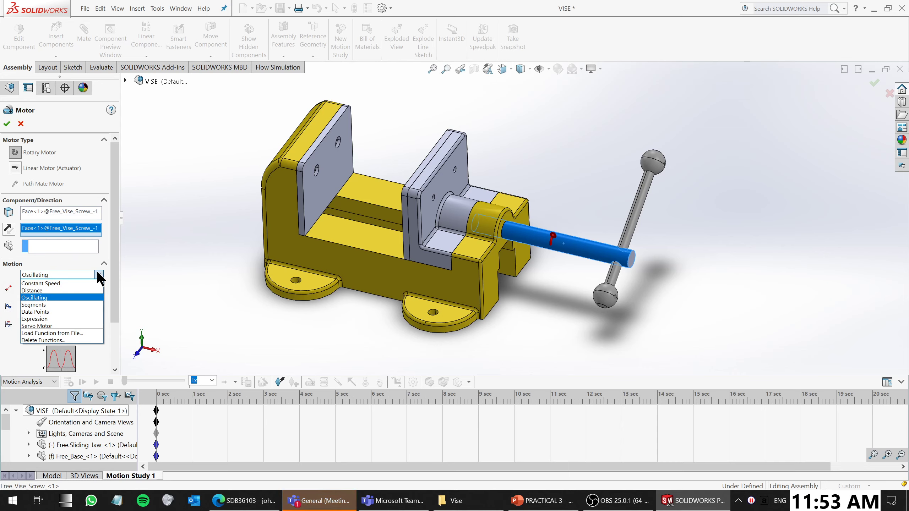
pyautogui.click(50, 290)
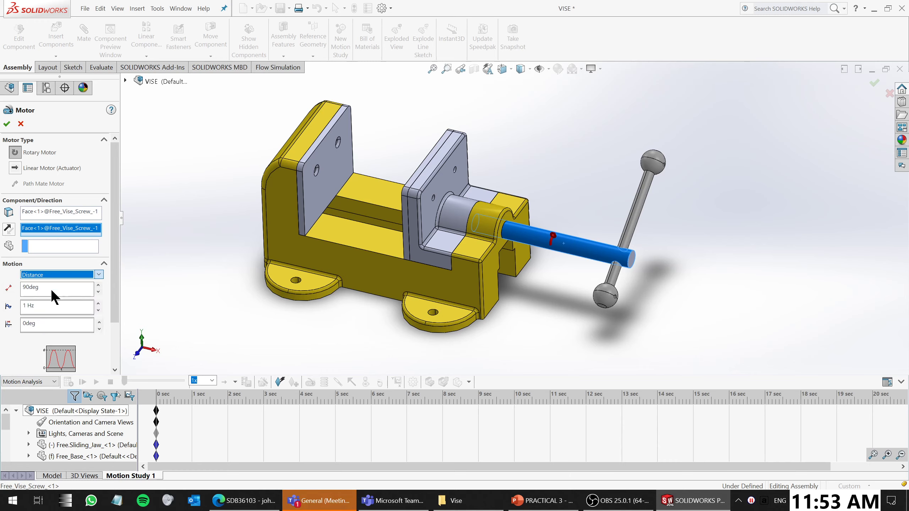
# Set the rotary motor's displacement to 7470 degrees, accept the motor, and calculate the motion study
pyautogui.doubleClick(51, 287)
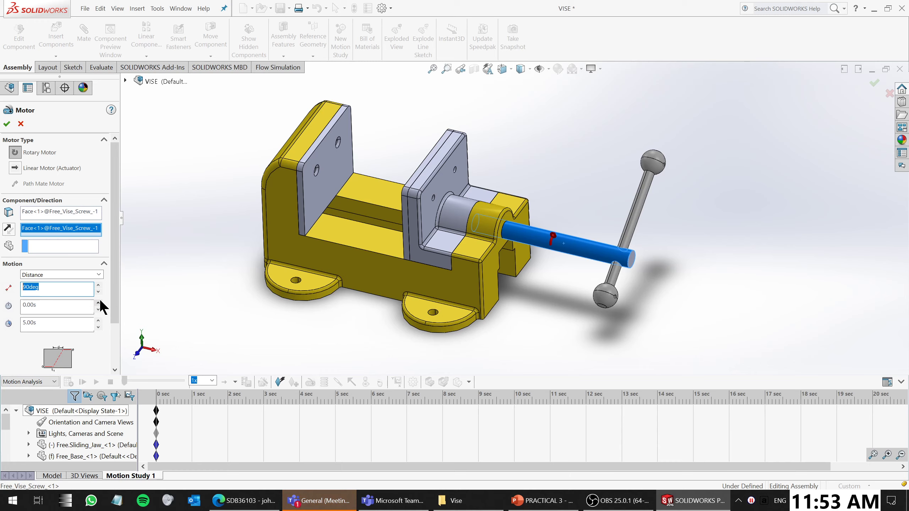
pyautogui.write('7470')
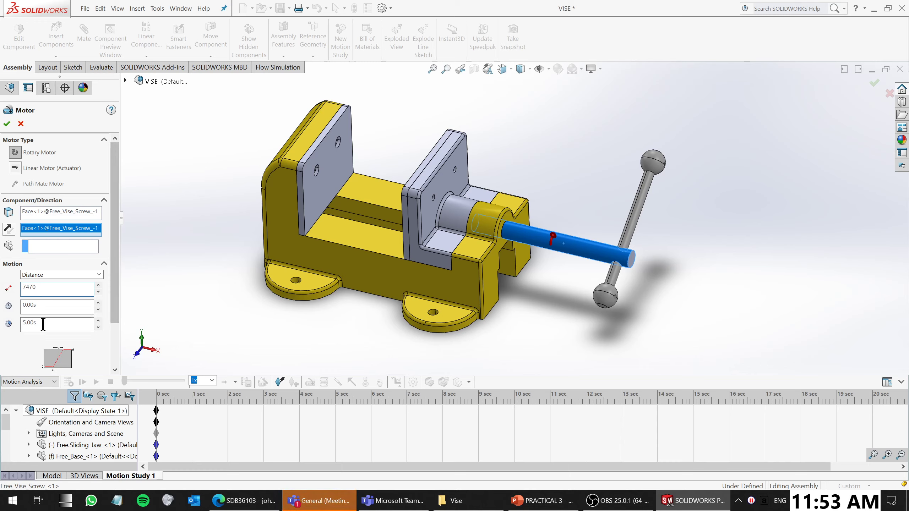
pyautogui.click(7, 124)
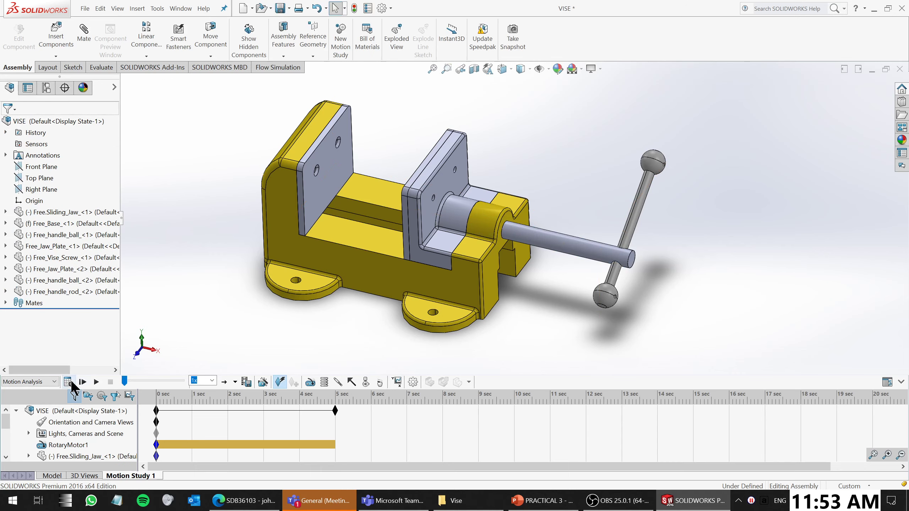
pyautogui.click(69, 382)
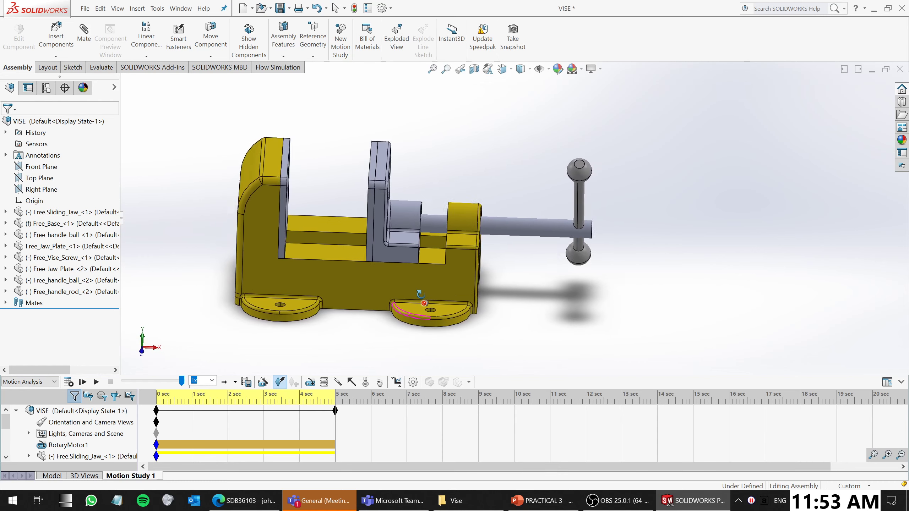
# Check the rotary motor's direction and motion settings without changing them
pyautogui.rightClick(63, 444)
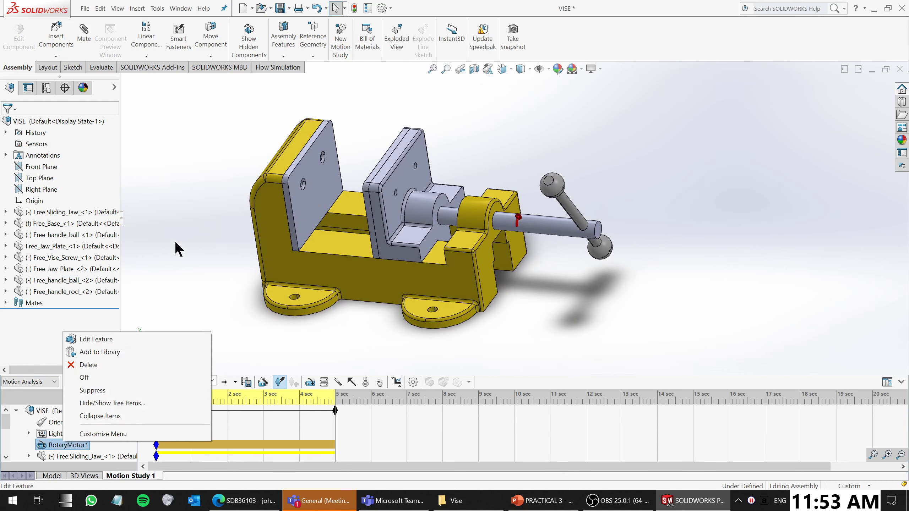
pyautogui.click(86, 340)
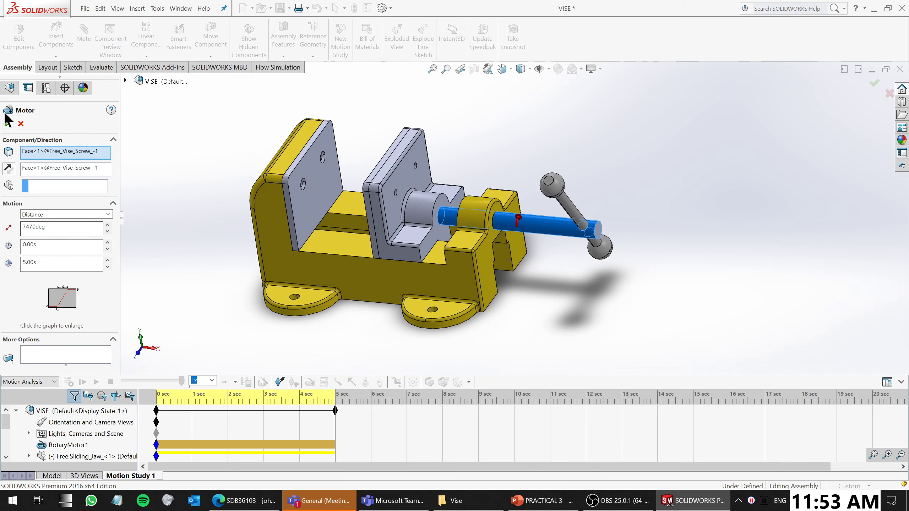
pyautogui.click(22, 123)
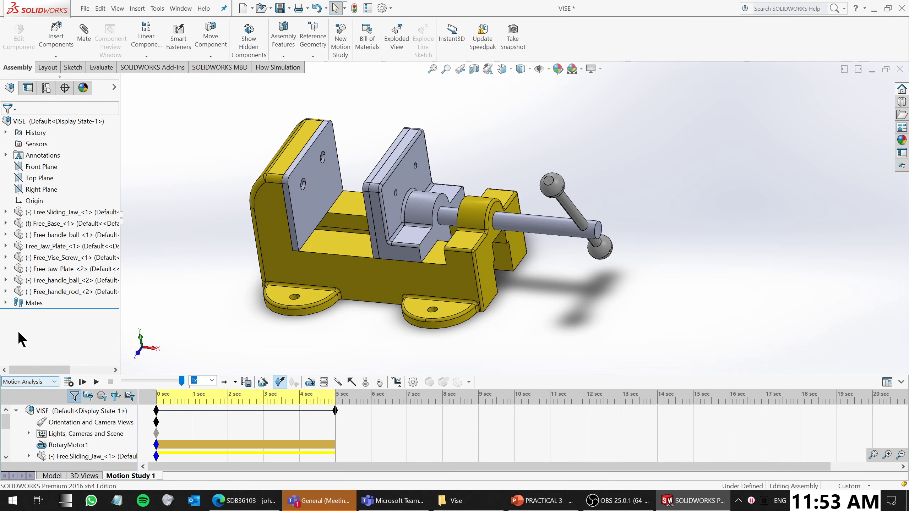
# Set the Screw1 mate's distance per revolution to 4 mm and recalculate the motion study
pyautogui.click(5, 303)
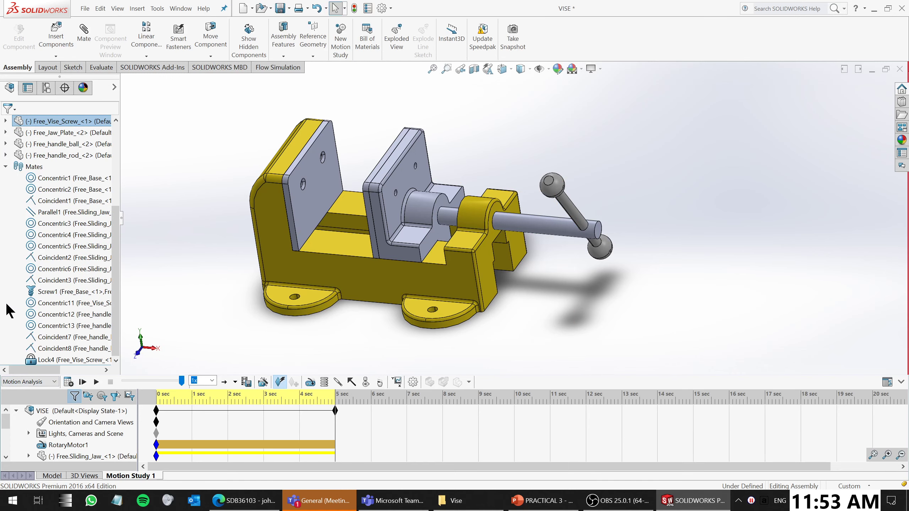
pyautogui.rightClick(66, 291)
pyautogui.click(108, 272)
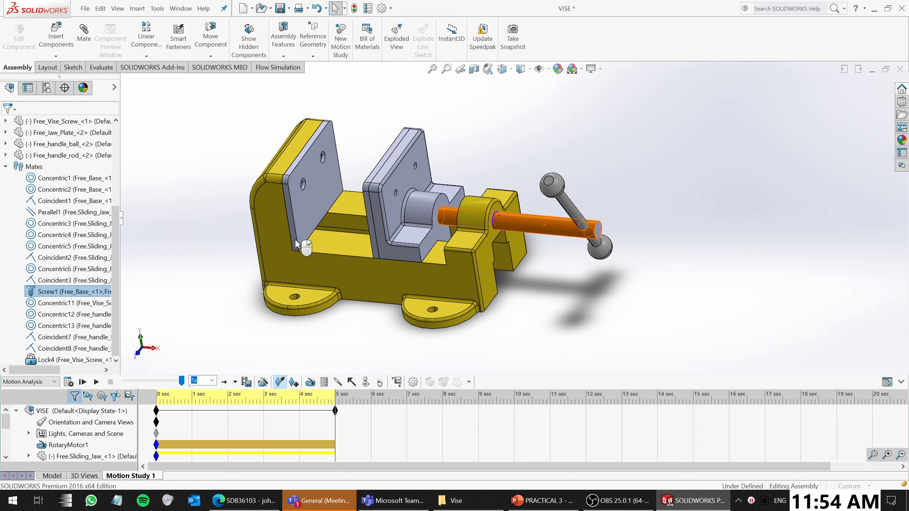
pyautogui.moveTo(114, 240); pyautogui.dragTo(115, 267)
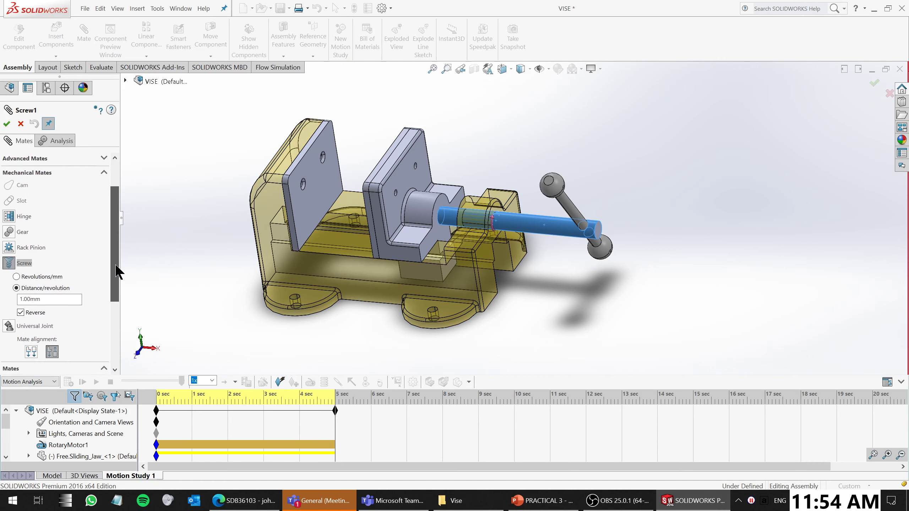
pyautogui.click(45, 297)
pyautogui.moveTo(45, 297); pyautogui.dragTo(2, 303)
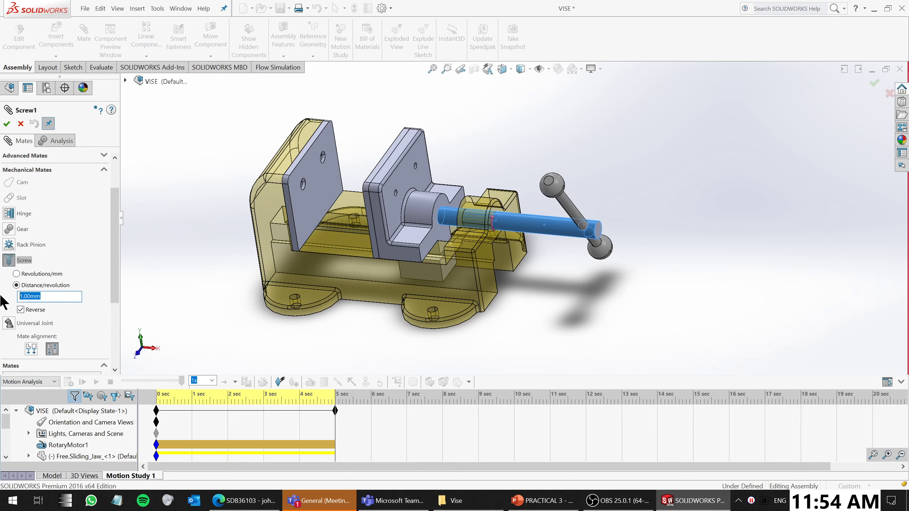
pyautogui.write('4')
pyautogui.click(6, 124)
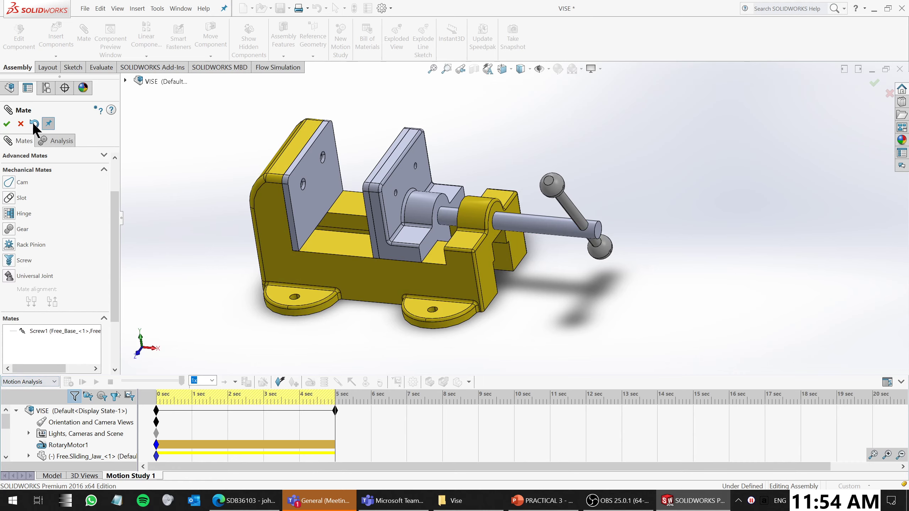
pyautogui.click(6, 124)
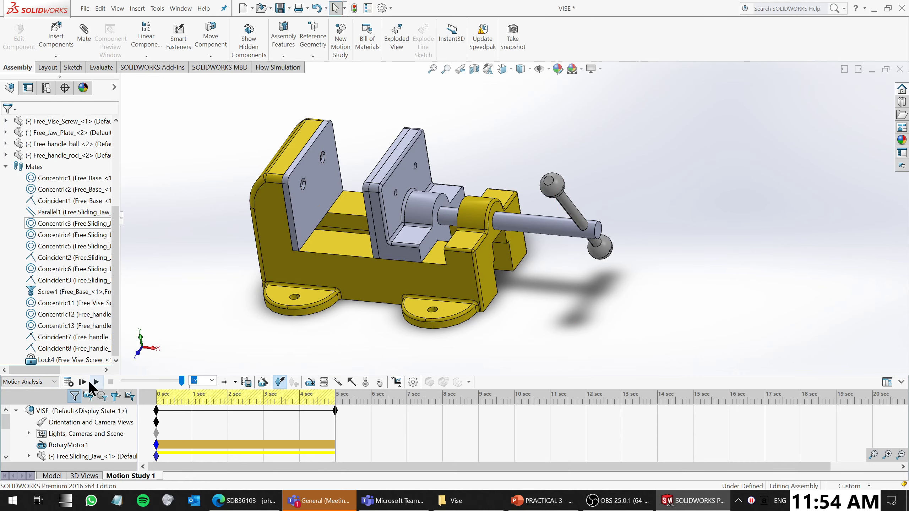
pyautogui.click(69, 382)
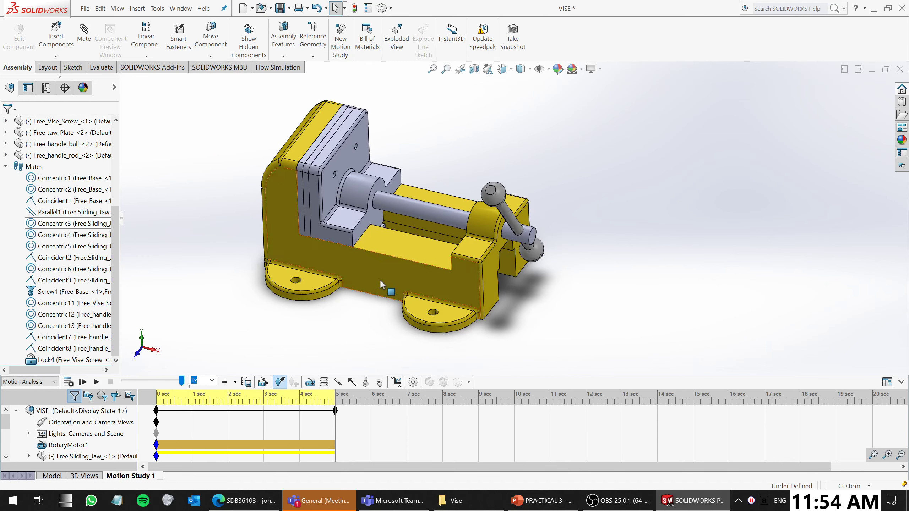
# Examine the closed vise from several angles, checking the jaw plates, screw and handle
pyautogui.moveTo(380, 280); pyautogui.dragTo(399, 256, button='middle')
pyautogui.scroll(-4, 310, 168)
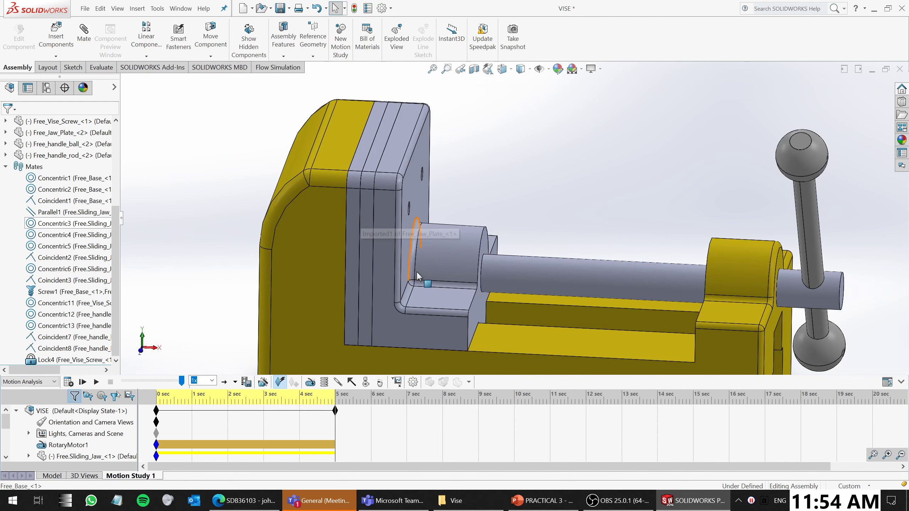
pyautogui.scroll(5, 504, 236)
pyautogui.scroll(2, 693, 288)
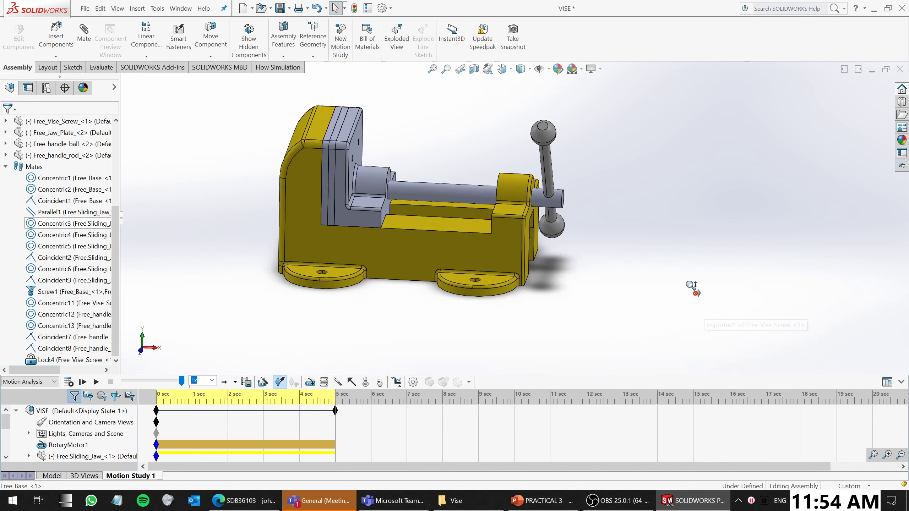
pyautogui.scroll(-2, 355, 152)
pyautogui.scroll(2, 441, 156)
pyautogui.scroll(-3, 508, 250)
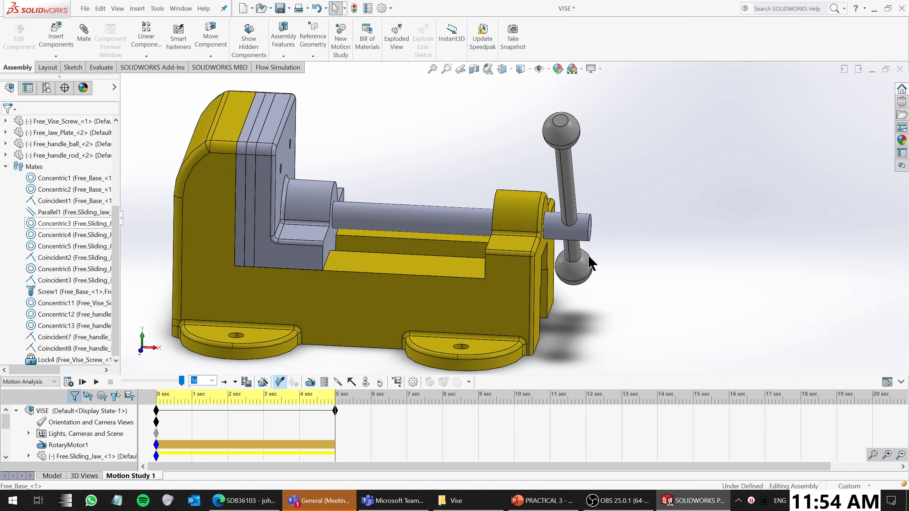
pyautogui.moveTo(589, 263); pyautogui.dragTo(489, 266, button='middle')
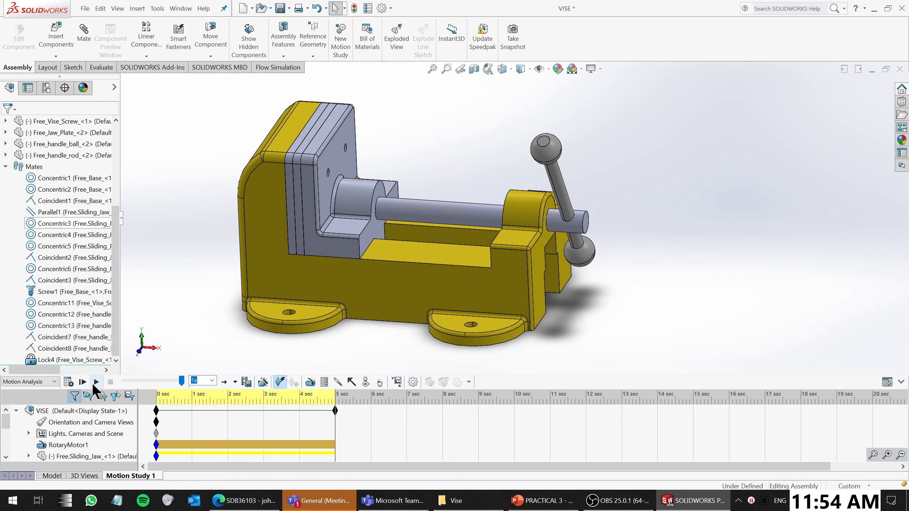
# Check RotaryMotor1's displacement setting and recalculate the motion study
pyautogui.rightClick(81, 445)
pyautogui.click(109, 343)
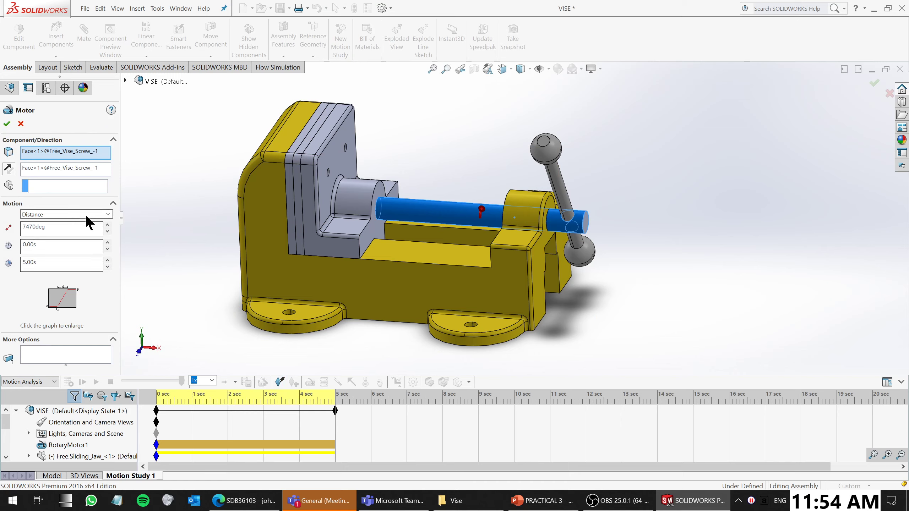
pyautogui.doubleClick(22, 227)
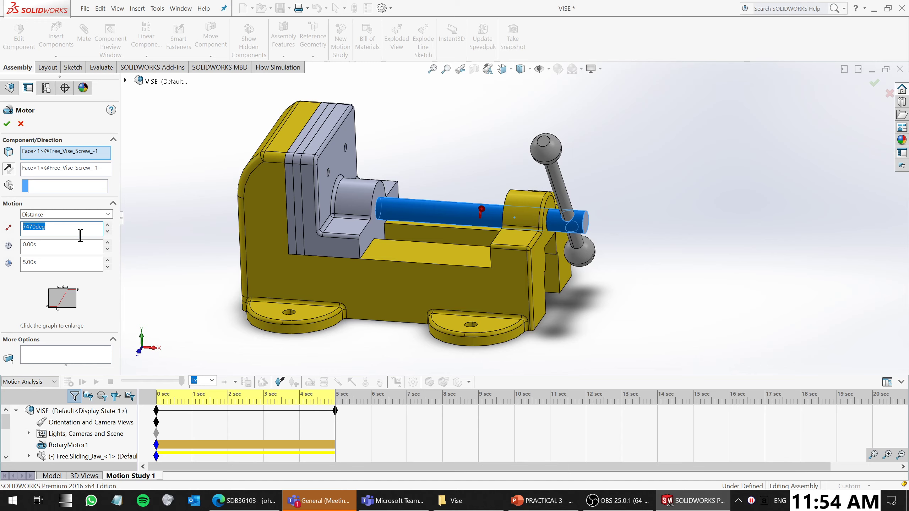
pyautogui.click(6, 124)
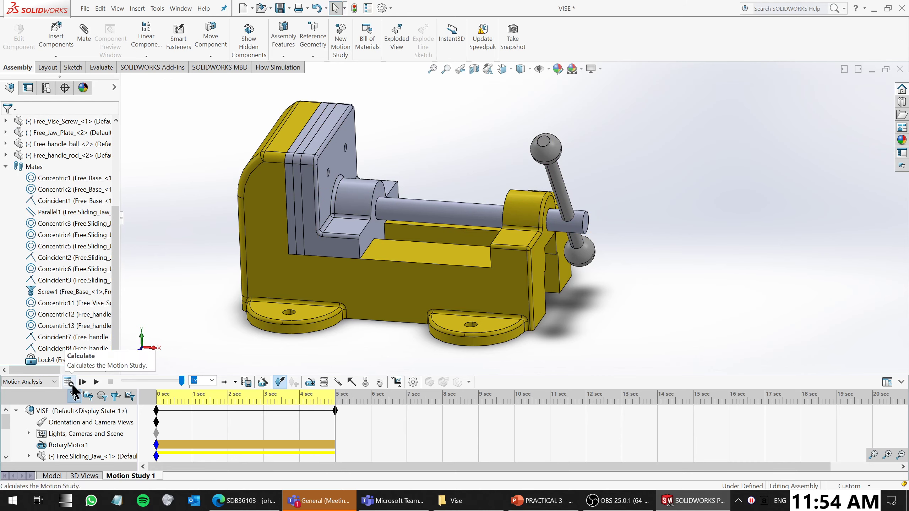
pyautogui.click(72, 385)
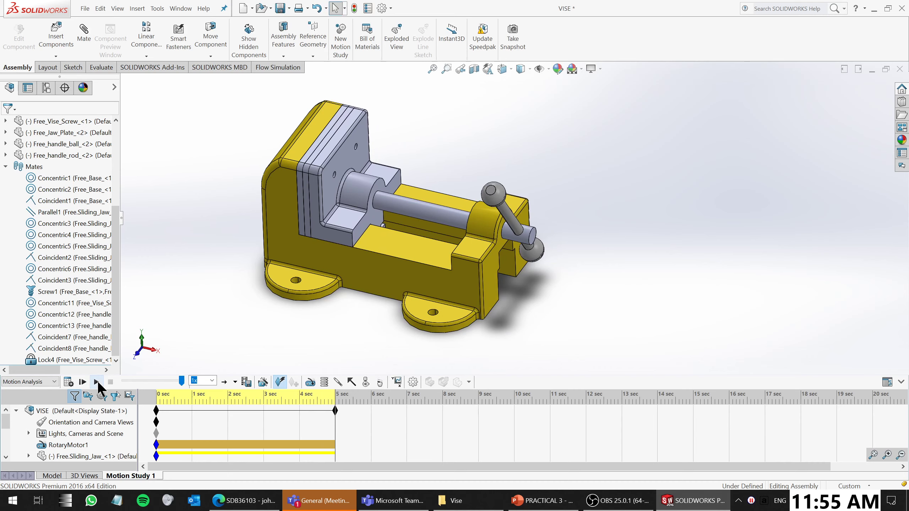
# Play the motion study and move the sliding jaw back along the base to open the vise
pyautogui.click(97, 382)
pyautogui.moveTo(382, 241); pyautogui.dragTo(454, 259)
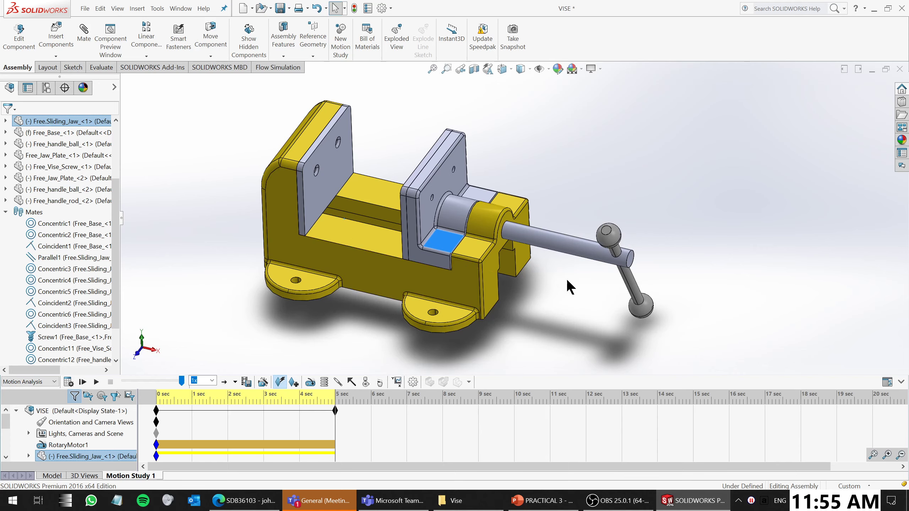
pyautogui.moveTo(534, 288)
pyautogui.mouseDown(button='middle')
pyautogui.moveTo(531, 264)
pyautogui.moveTo(534, 279)
pyautogui.mouseUp(button='middle')
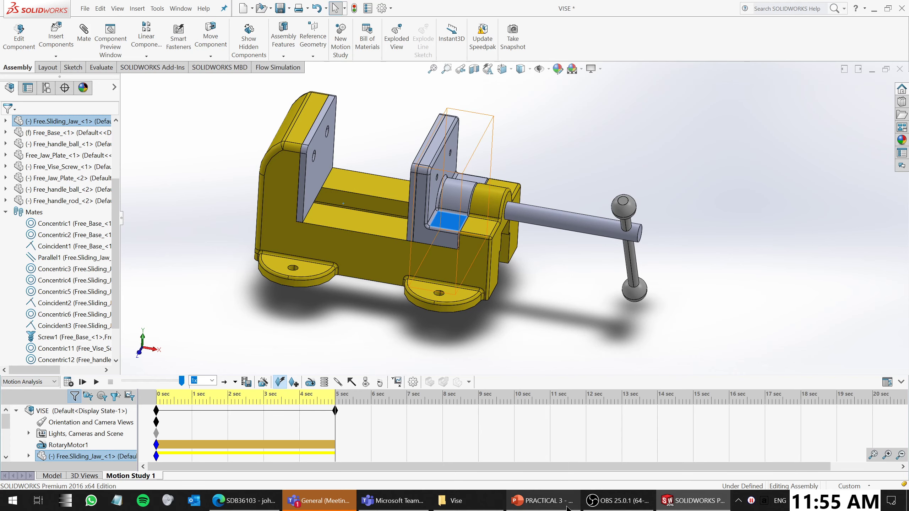
# Switch to the PRACTICAL 3 presentation in PowerPoint and start the slide show from the Exercise 7 – Vise Grip Assembly slide
pyautogui.moveTo(567, 508)
pyautogui.click(542, 501)
pyautogui.click(542, 501)
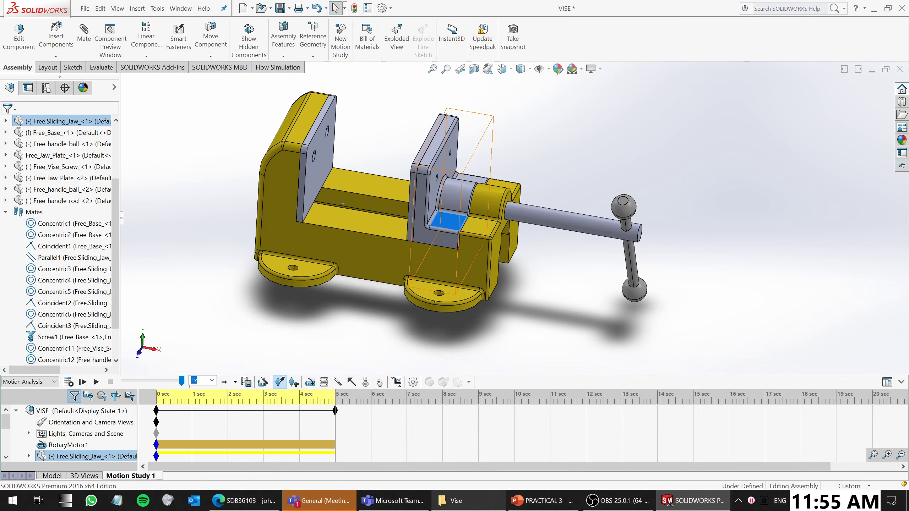
pyautogui.click(432, 492)
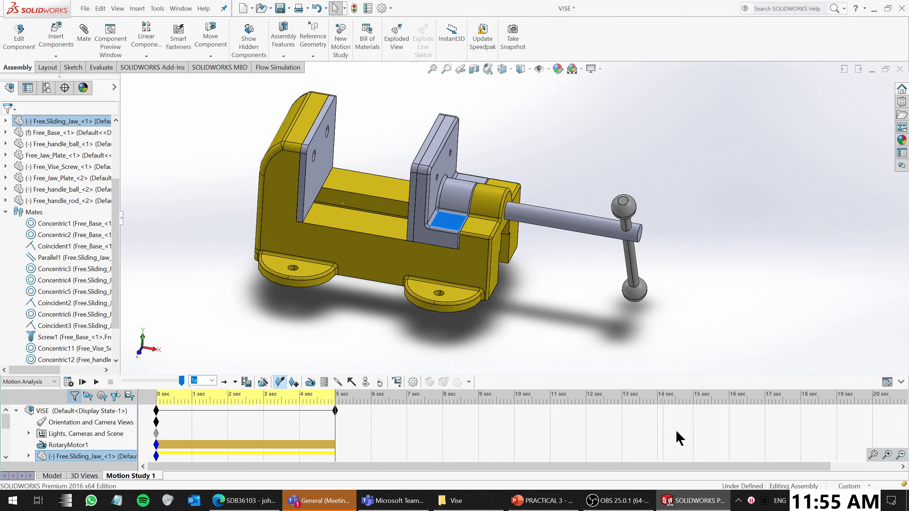
pyautogui.click(612, 327)
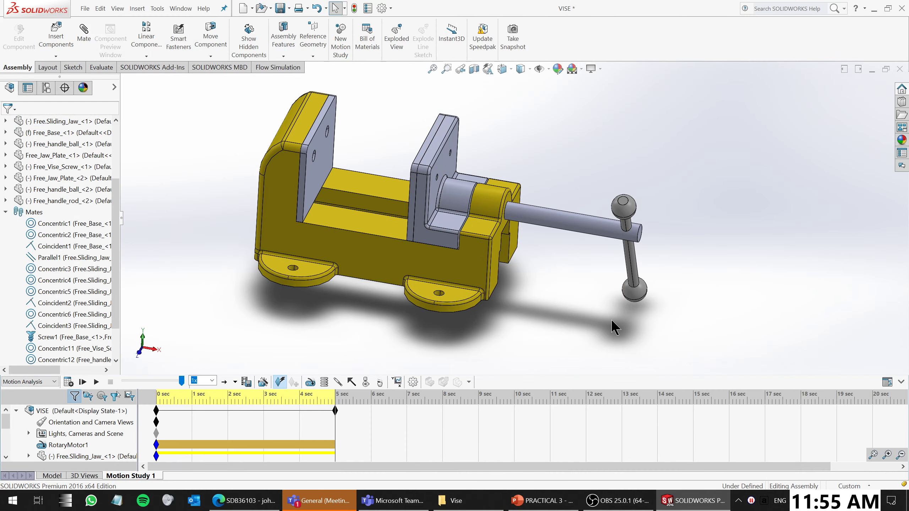
pyautogui.click(545, 503)
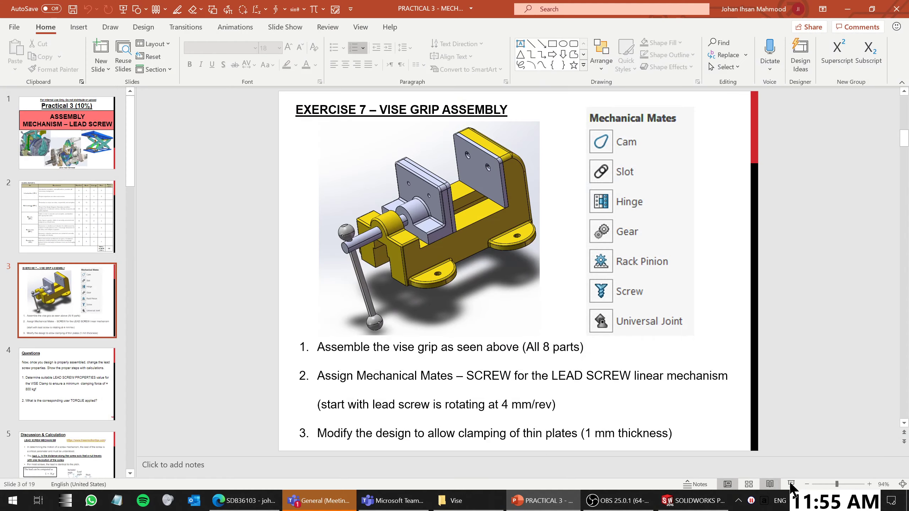
pyautogui.click(792, 485)
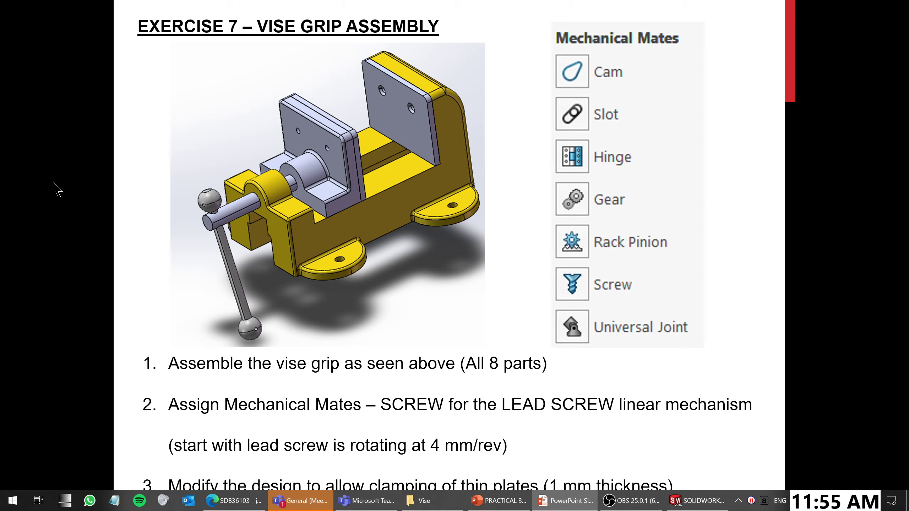
# Tick off the three Exercise 7 tasks with the red pen and advance to the Questions slide
pyautogui.hotkey('ctrl', 'p')
pyautogui.moveTo(132, 357)
pyautogui.mouseDown()
pyautogui.moveTo(136, 373)
pyautogui.moveTo(174, 333)
pyautogui.mouseUp()
pyautogui.moveTo(133, 402)
pyautogui.mouseDown()
pyautogui.moveTo(136, 417)
pyautogui.moveTo(177, 383)
pyautogui.mouseUp()
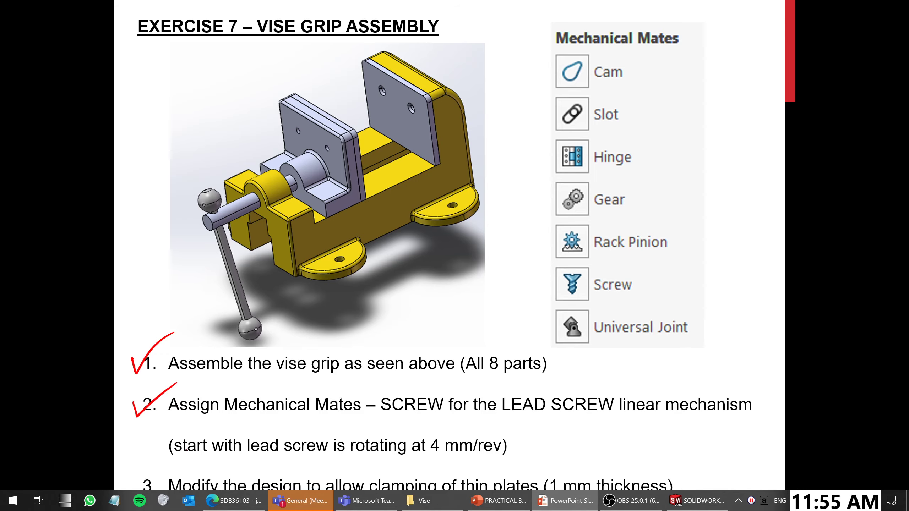
pyautogui.moveTo(139, 473)
pyautogui.mouseDown()
pyautogui.moveTo(146, 488)
pyautogui.moveTo(193, 449)
pyautogui.mouseUp()
pyautogui.press('Right')
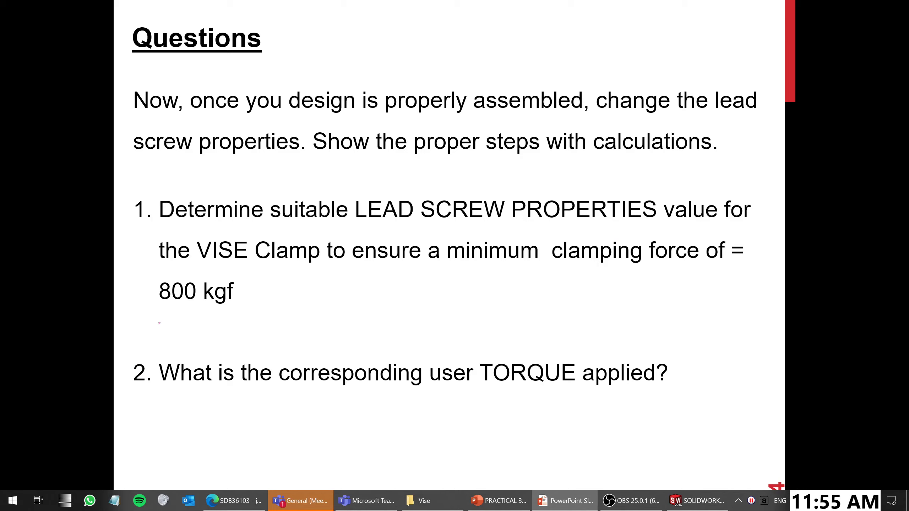
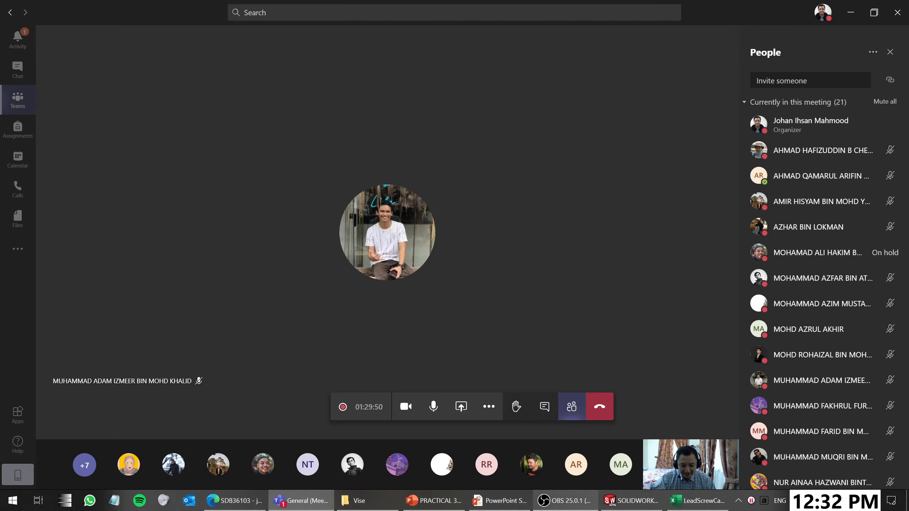
# Share the desktop Screen #1 in the Teams meeting and switch to the VISE assembly in SOLIDWORKS
pyautogui.click(462, 409)
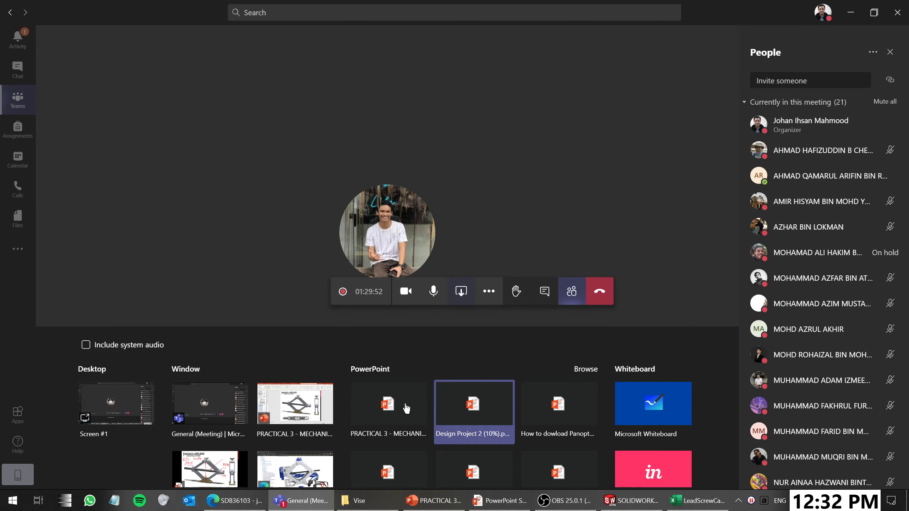
pyautogui.click(91, 404)
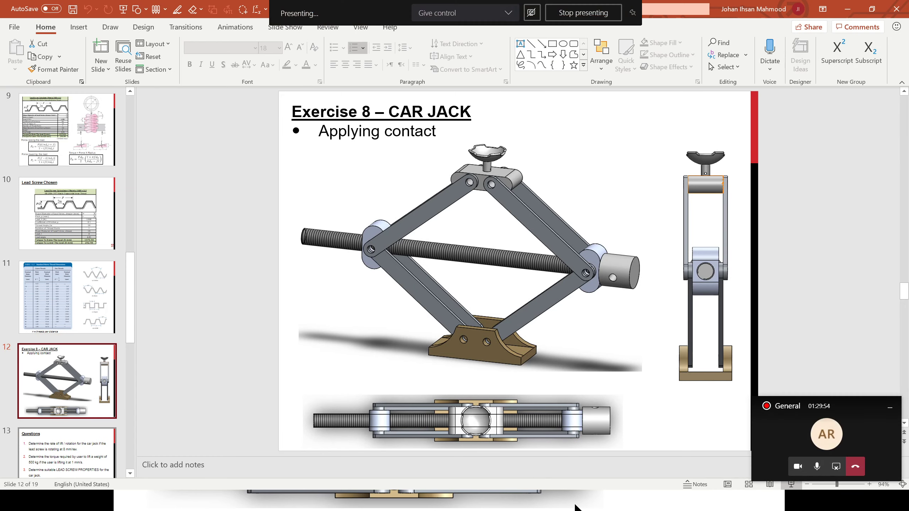
pyautogui.press('super')
pyautogui.click(618, 500)
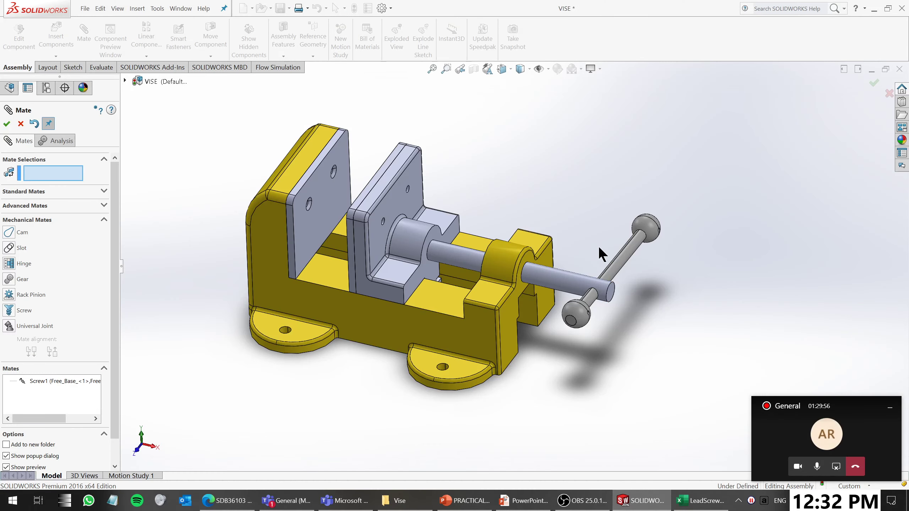
# Close the Mate command and examine which edge of the base and face of the vise screw the Screw1 mate references
pyautogui.click(20, 124)
pyautogui.scroll(-1, 90, 444)
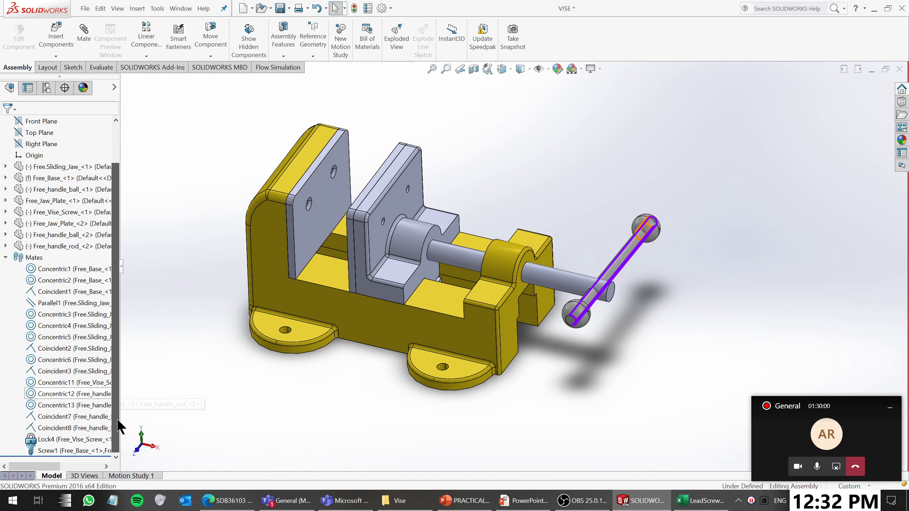
pyautogui.click(54, 451)
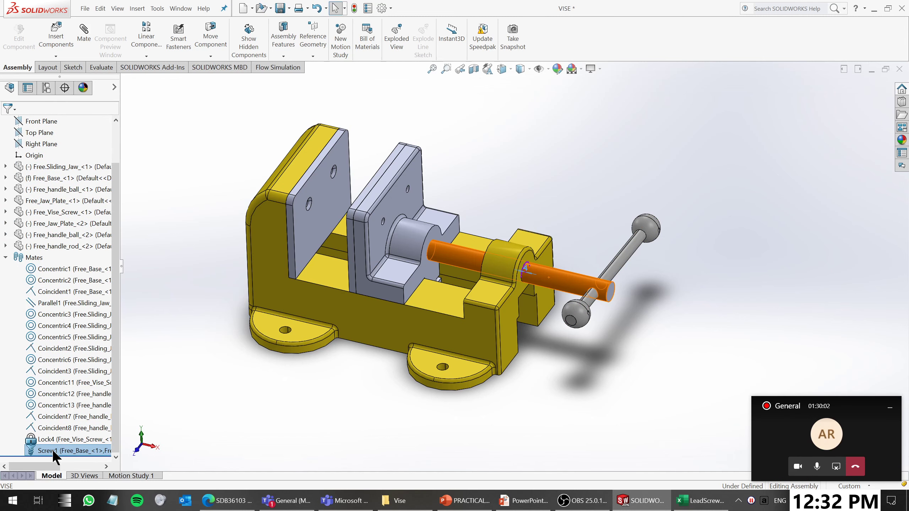
pyautogui.scroll(-2, 517, 288)
pyautogui.scroll(-8, 559, 264)
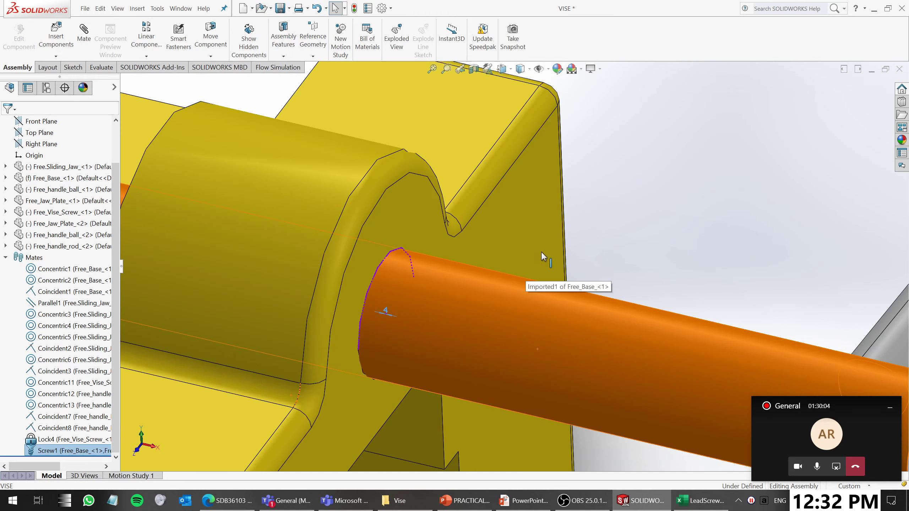
pyautogui.press('Escape')
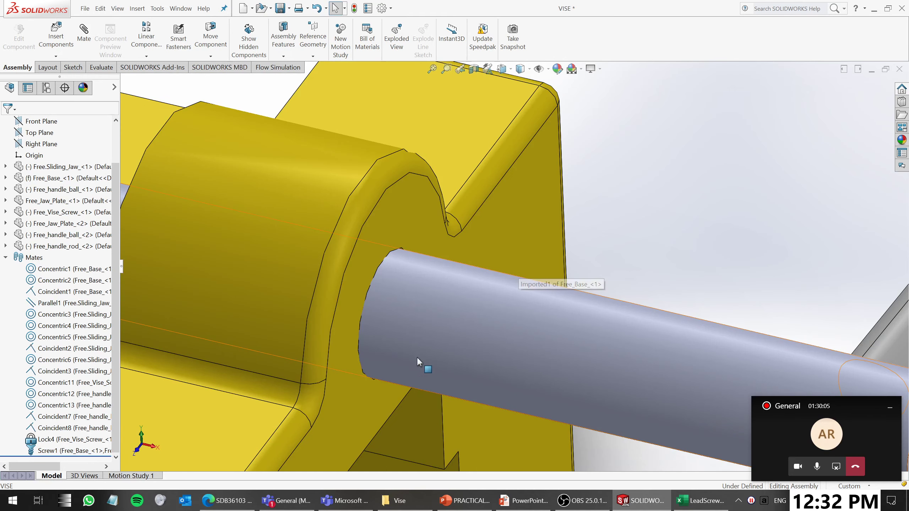
pyautogui.click(40, 448)
pyautogui.scroll(3, 369, 389)
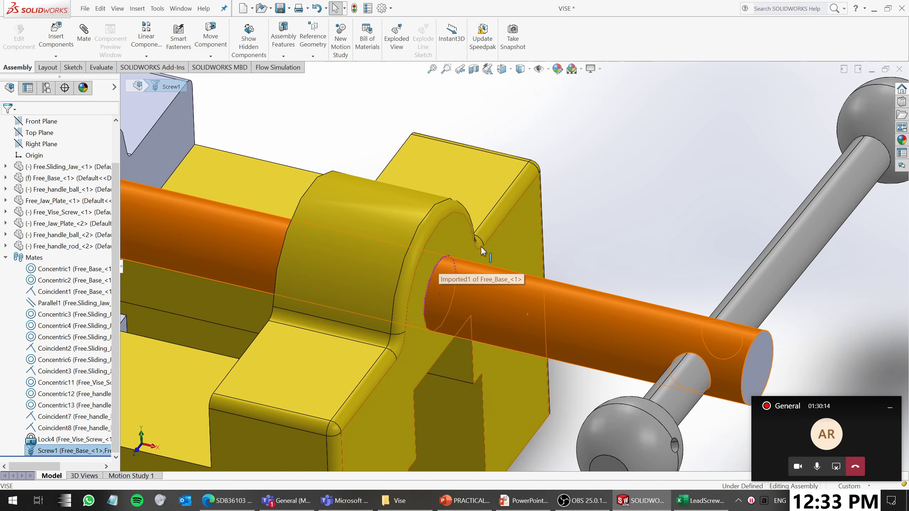
pyautogui.scroll(-4, 567, 285)
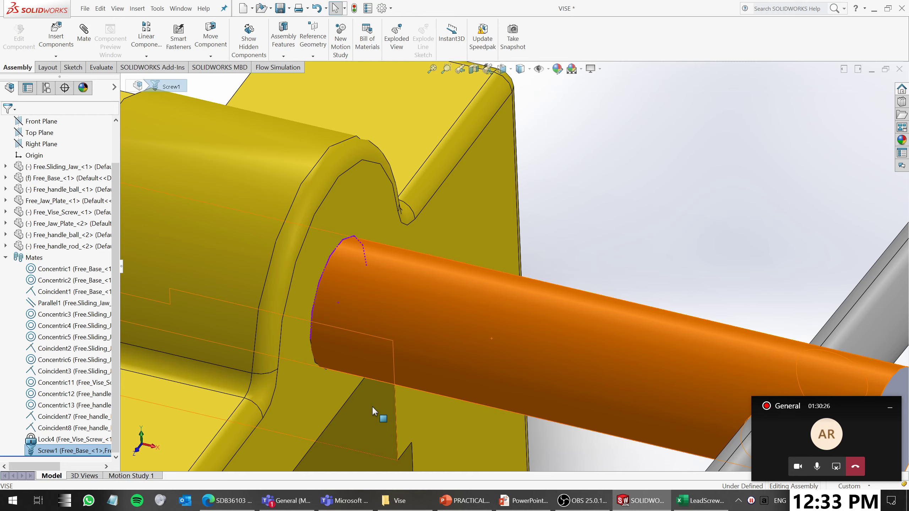
pyautogui.scroll(4, 508, 350)
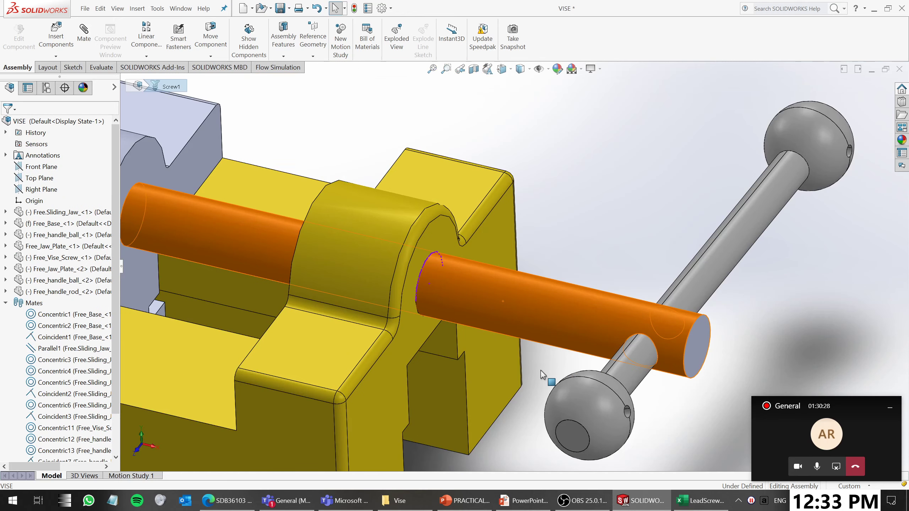
pyautogui.scroll(2, 530, 369)
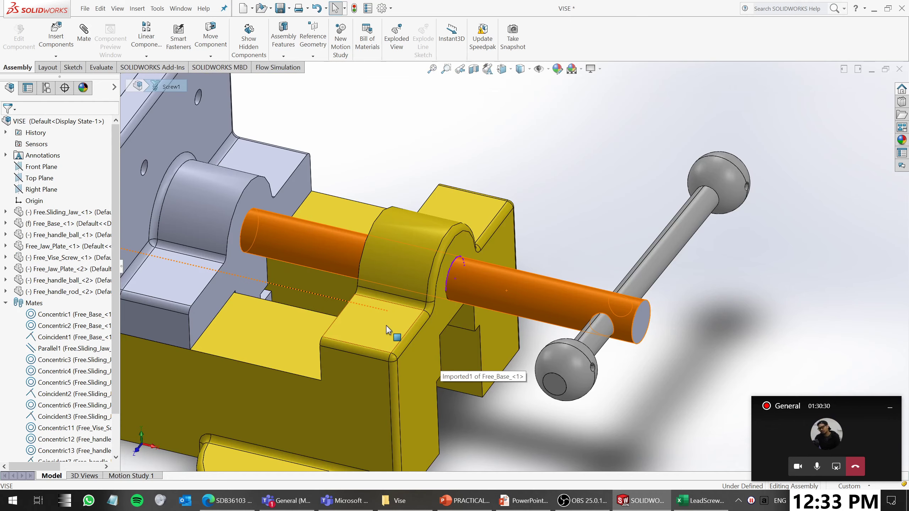